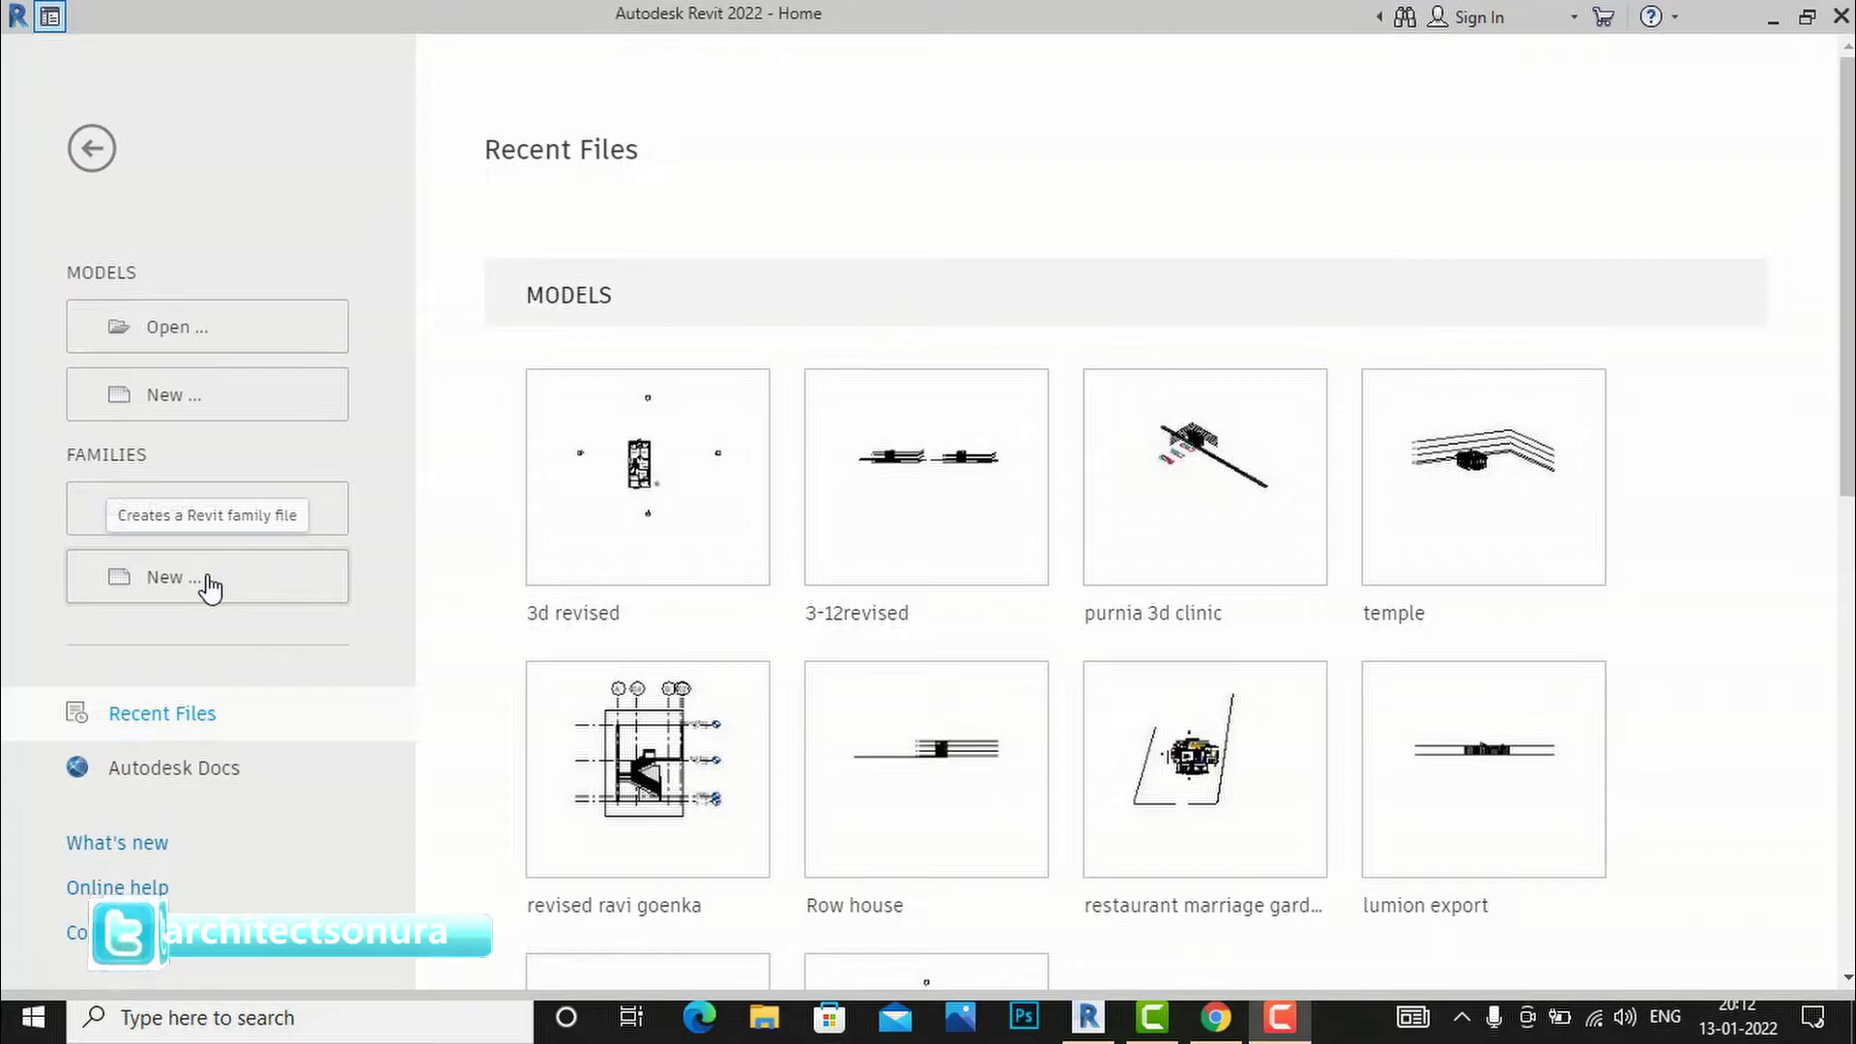
- Create a new family from the Generic Model.rft template in the English-Imperial family templates folder
left_click(211, 580)
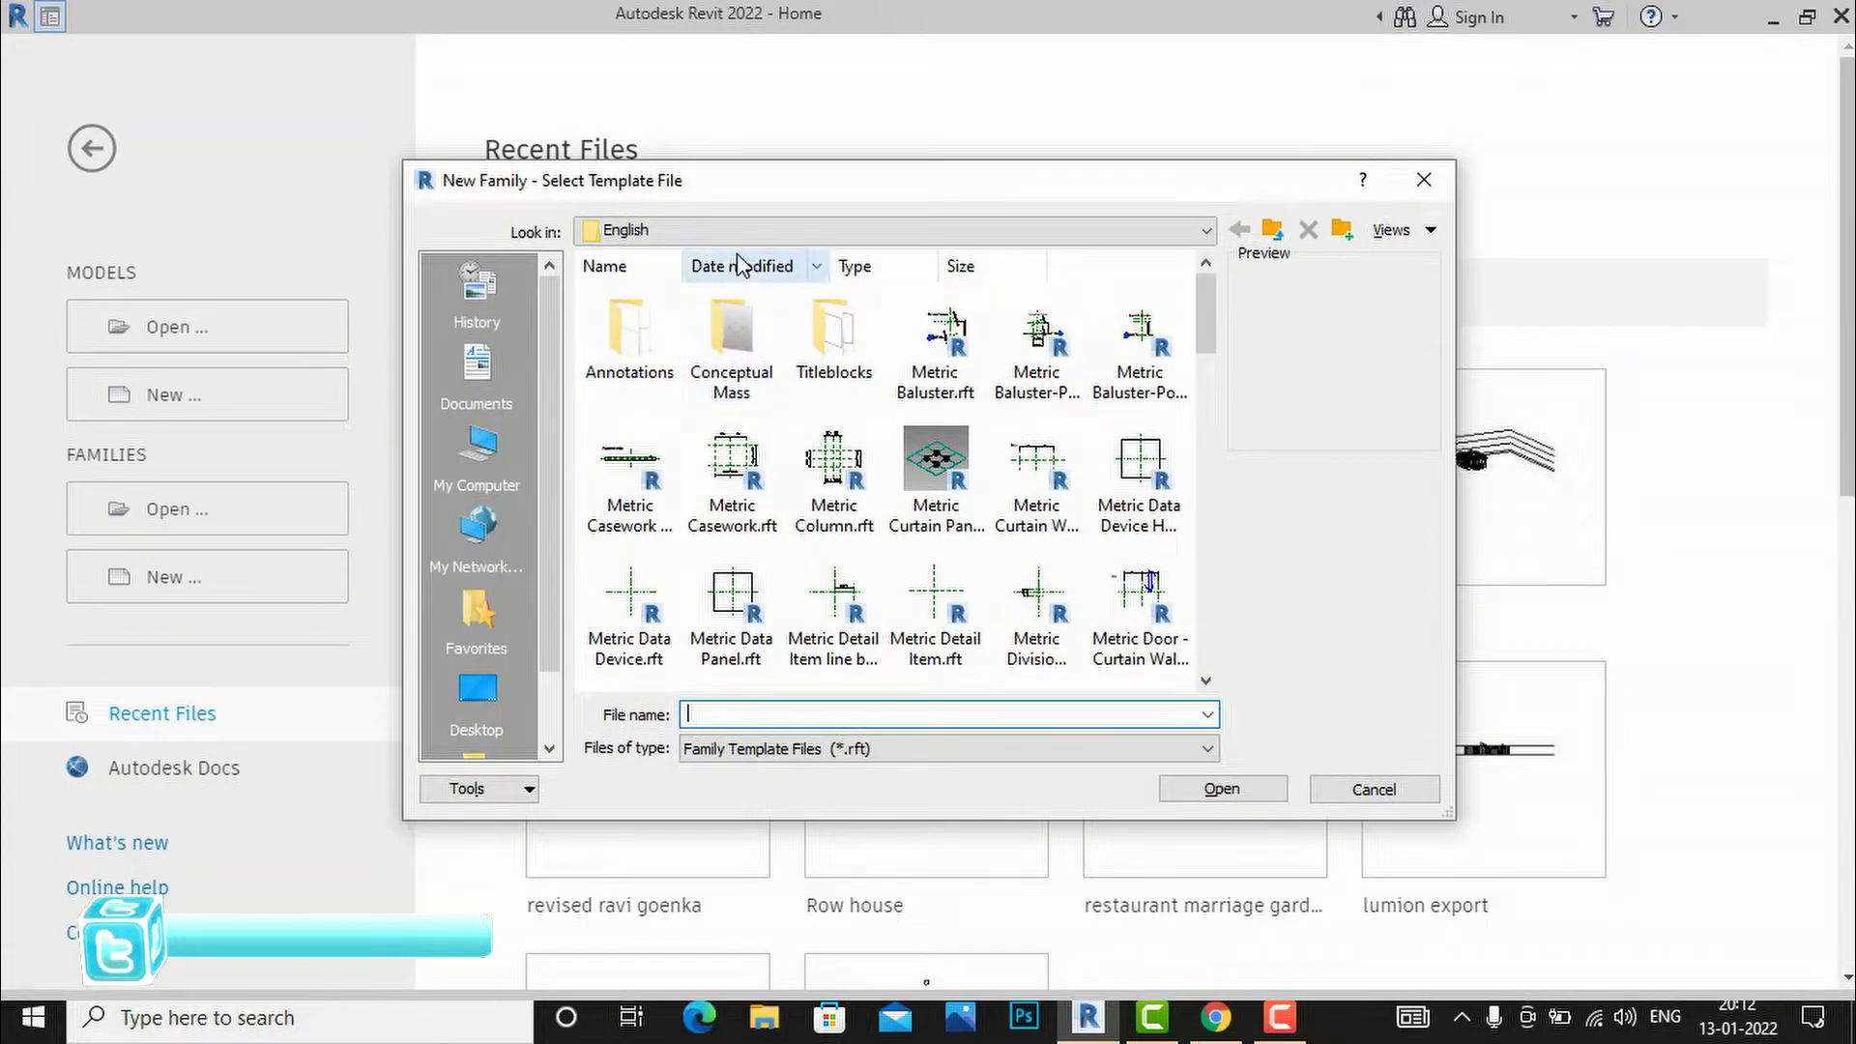
left_click(758, 230)
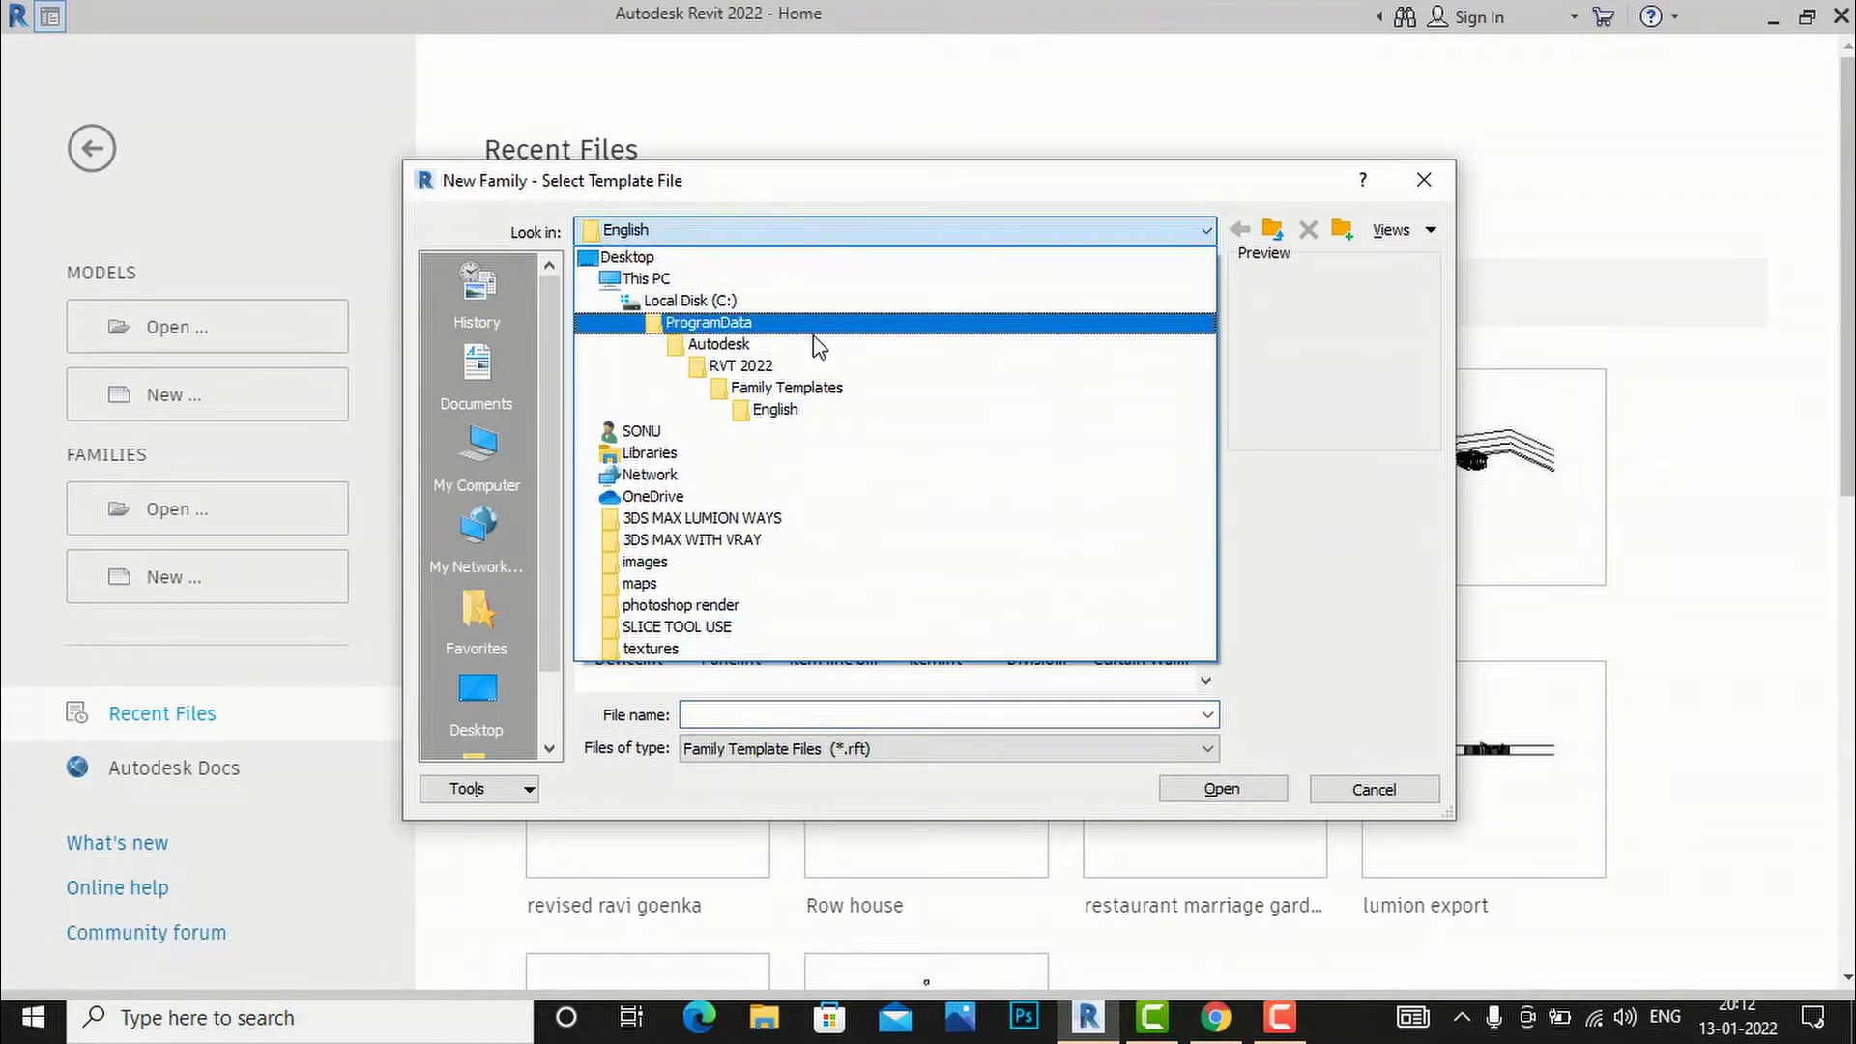
left_click(827, 389)
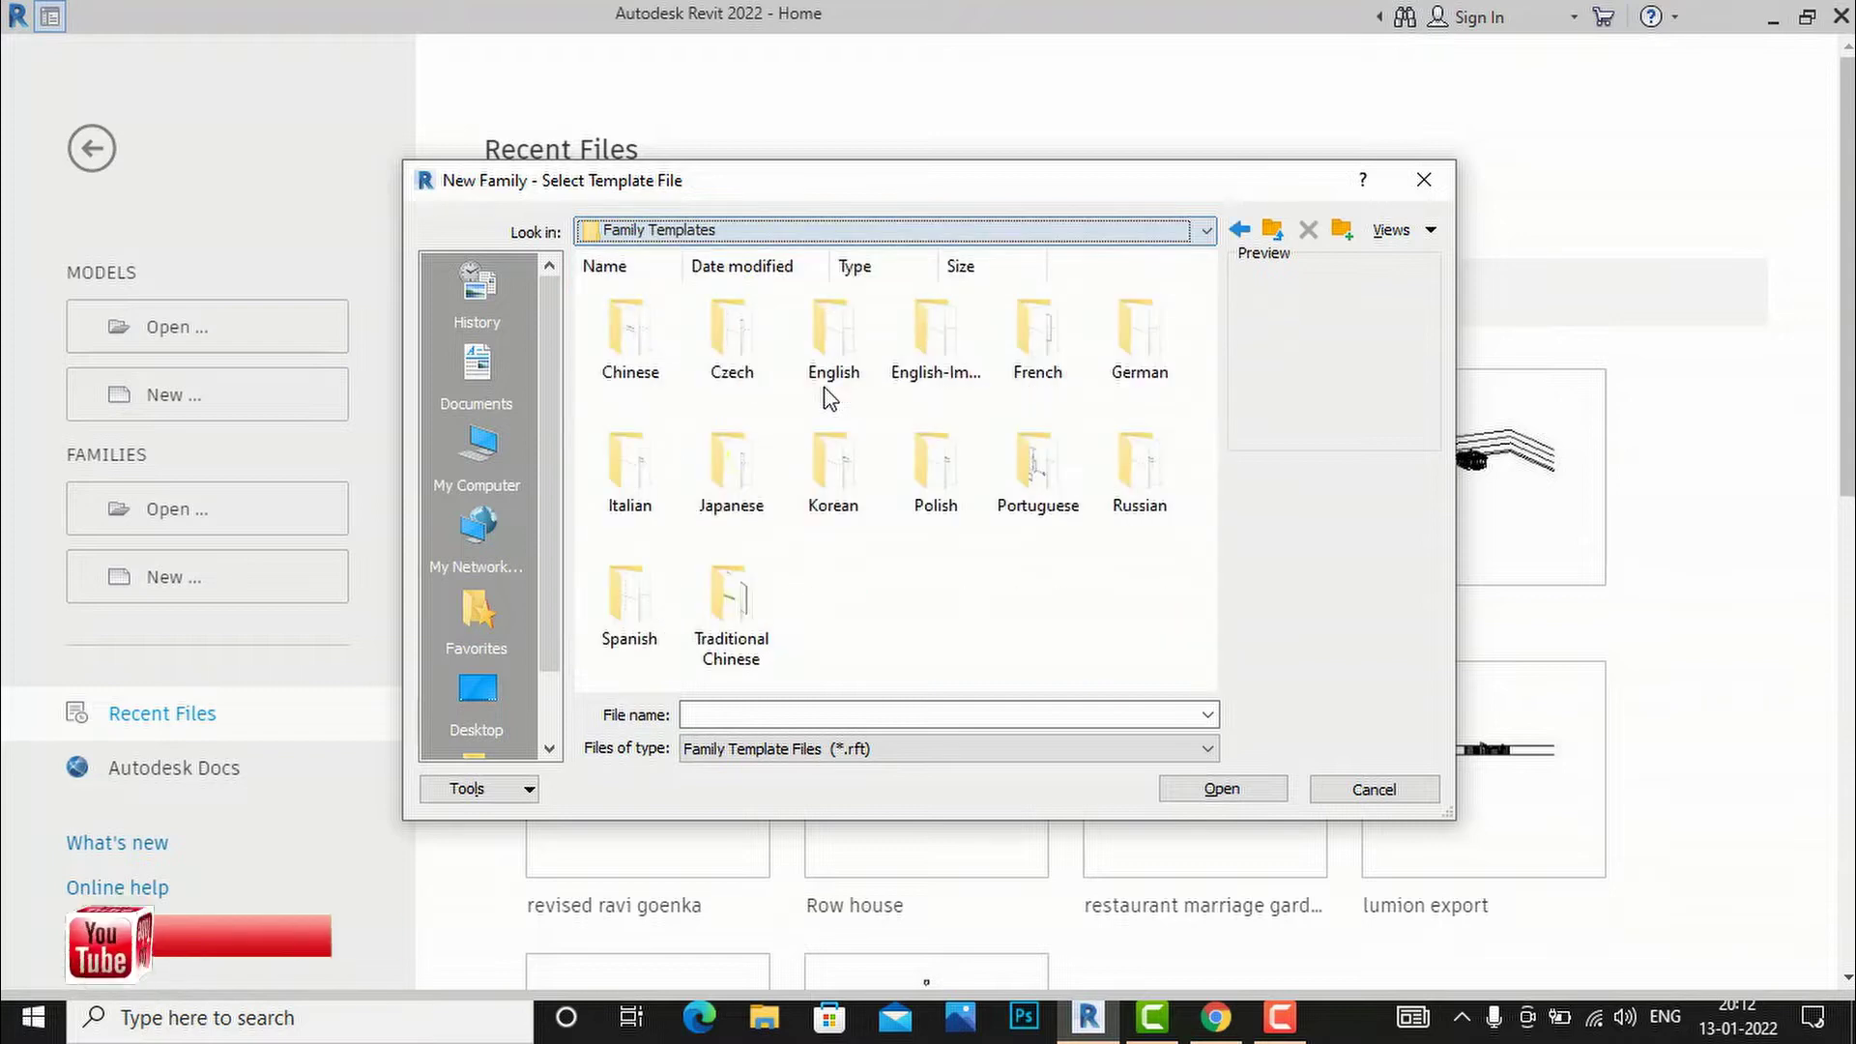
double_click(936, 364)
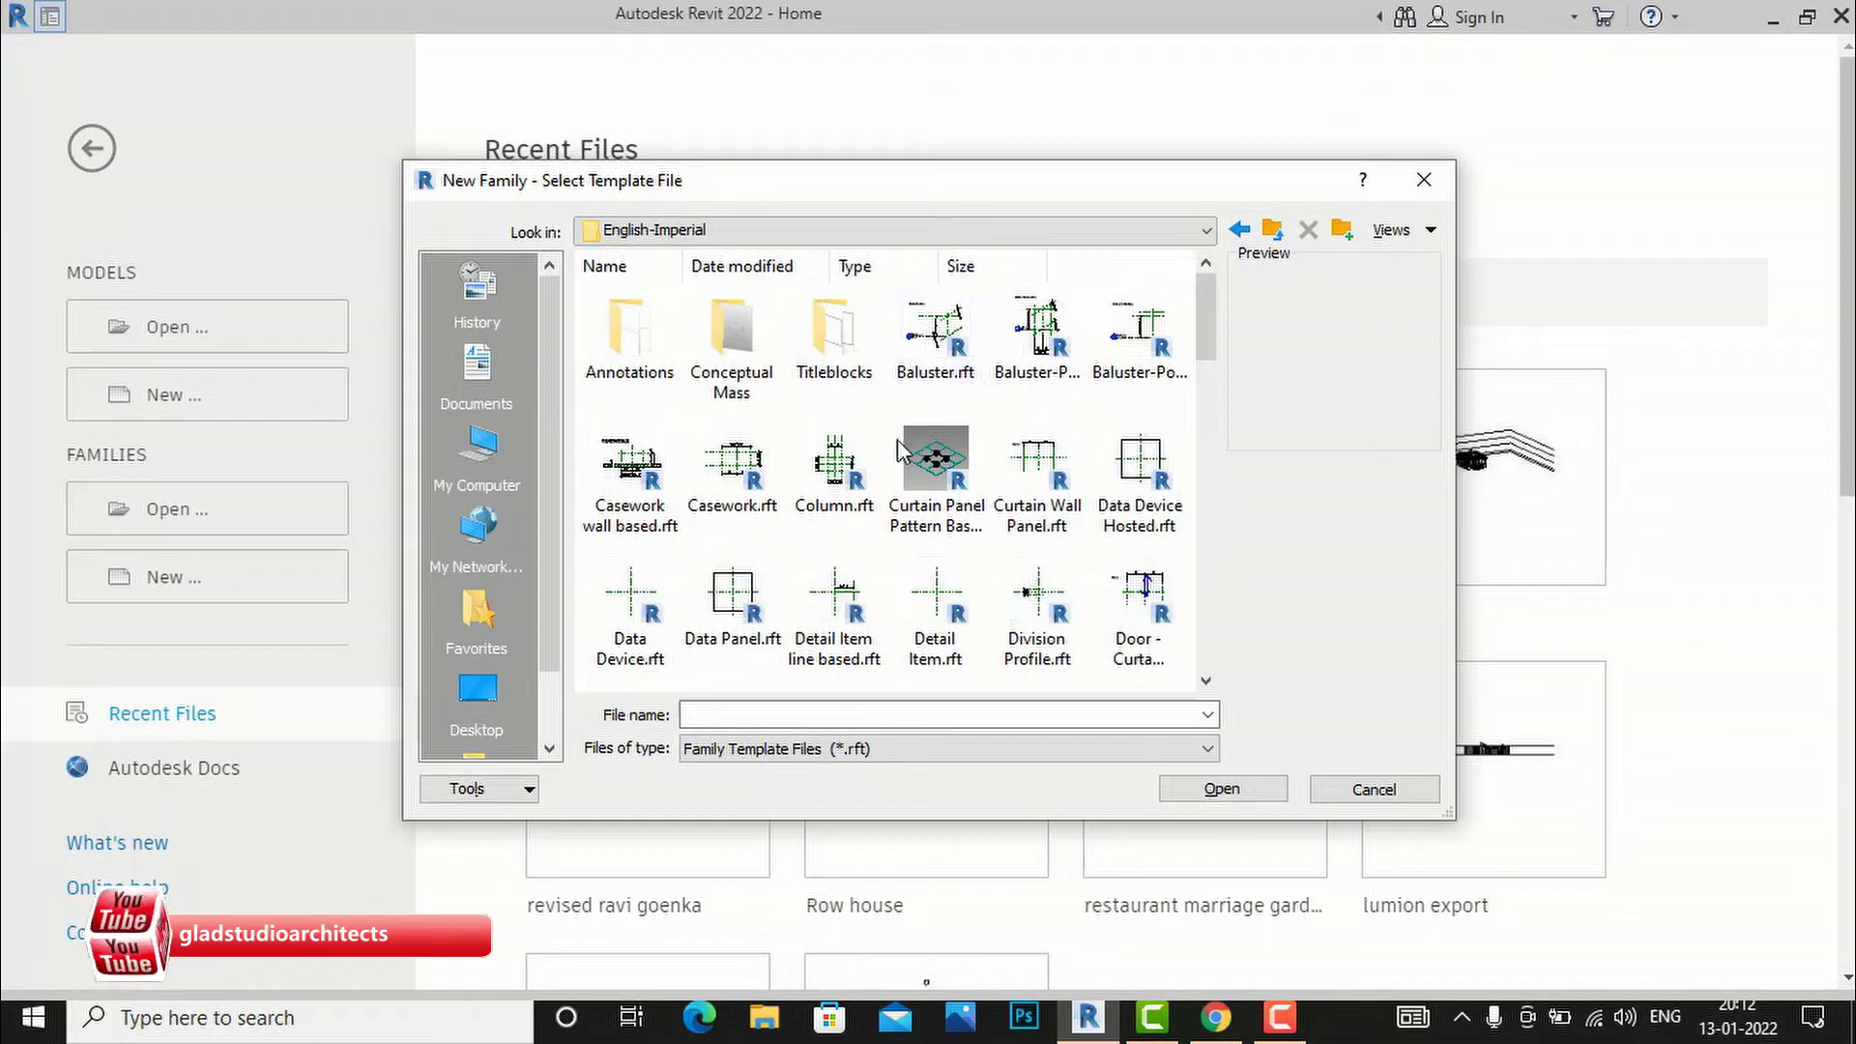
scroll(1132, 611, "down", 1)
scroll(1131, 611, "down", 2)
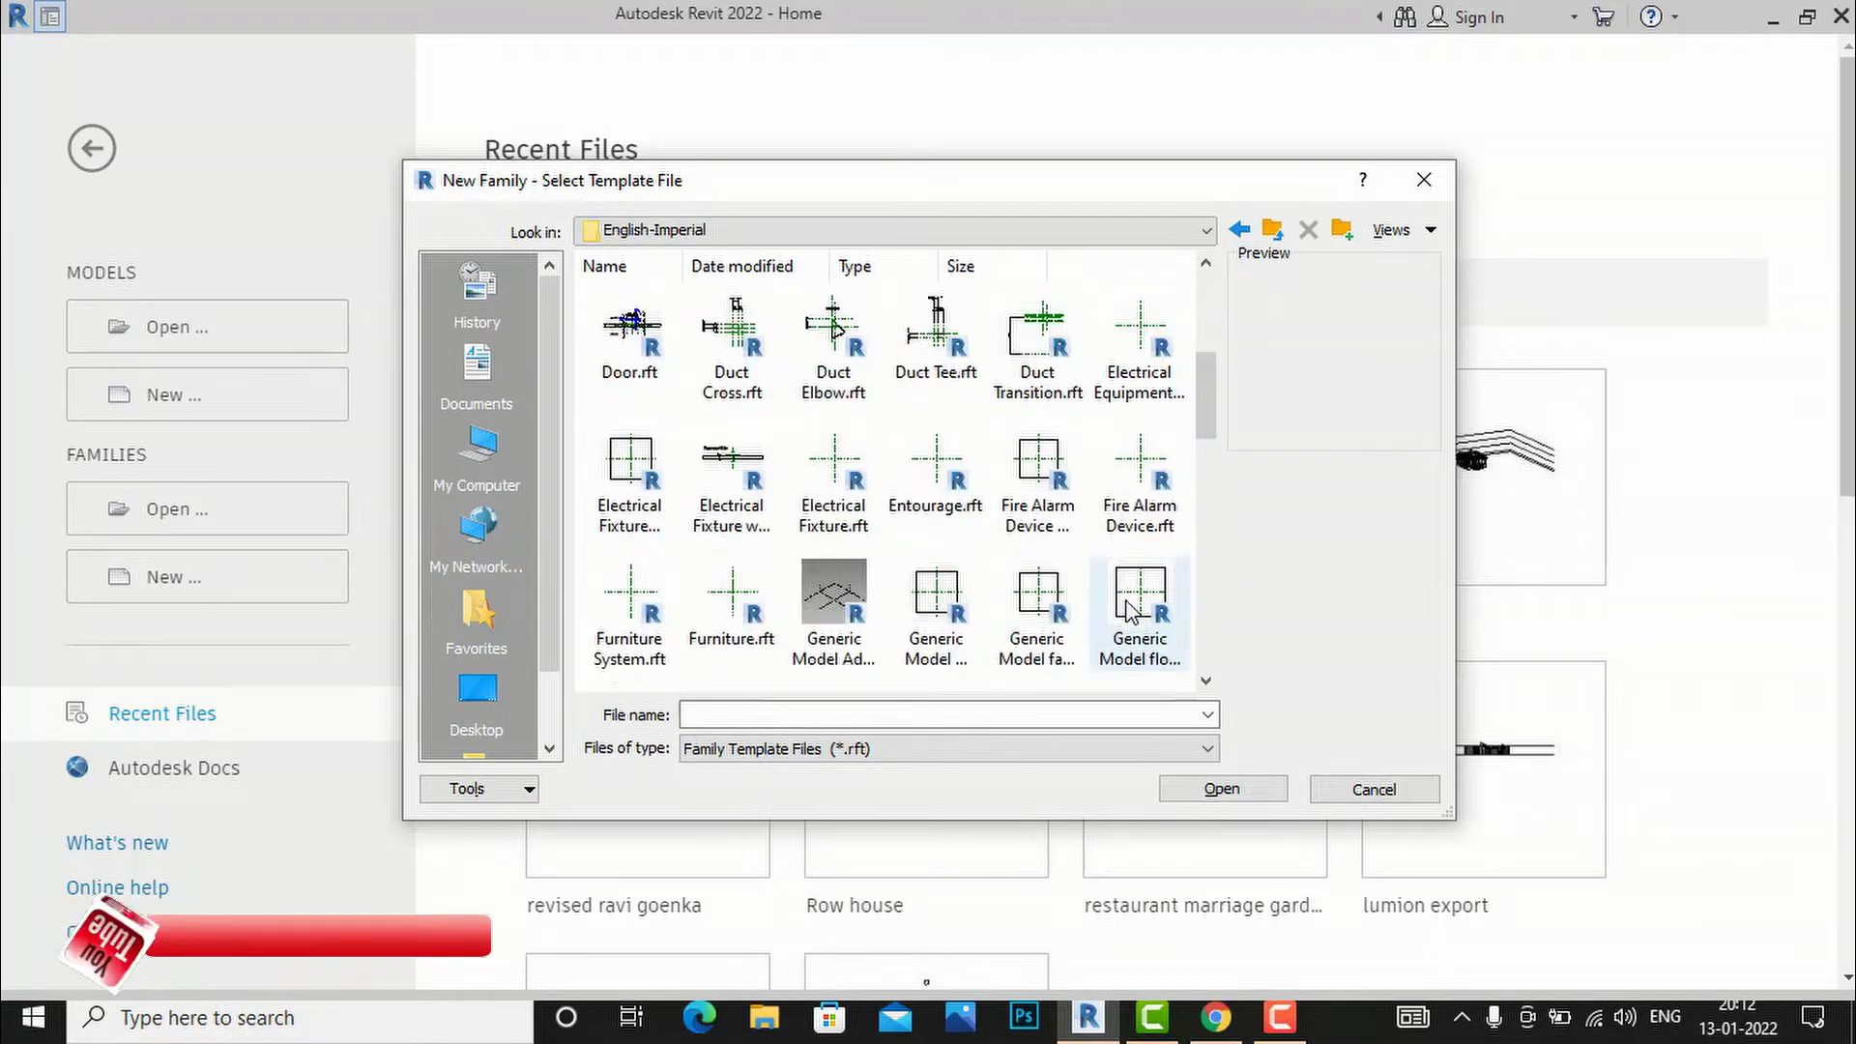
scroll(1129, 527, "down", 1)
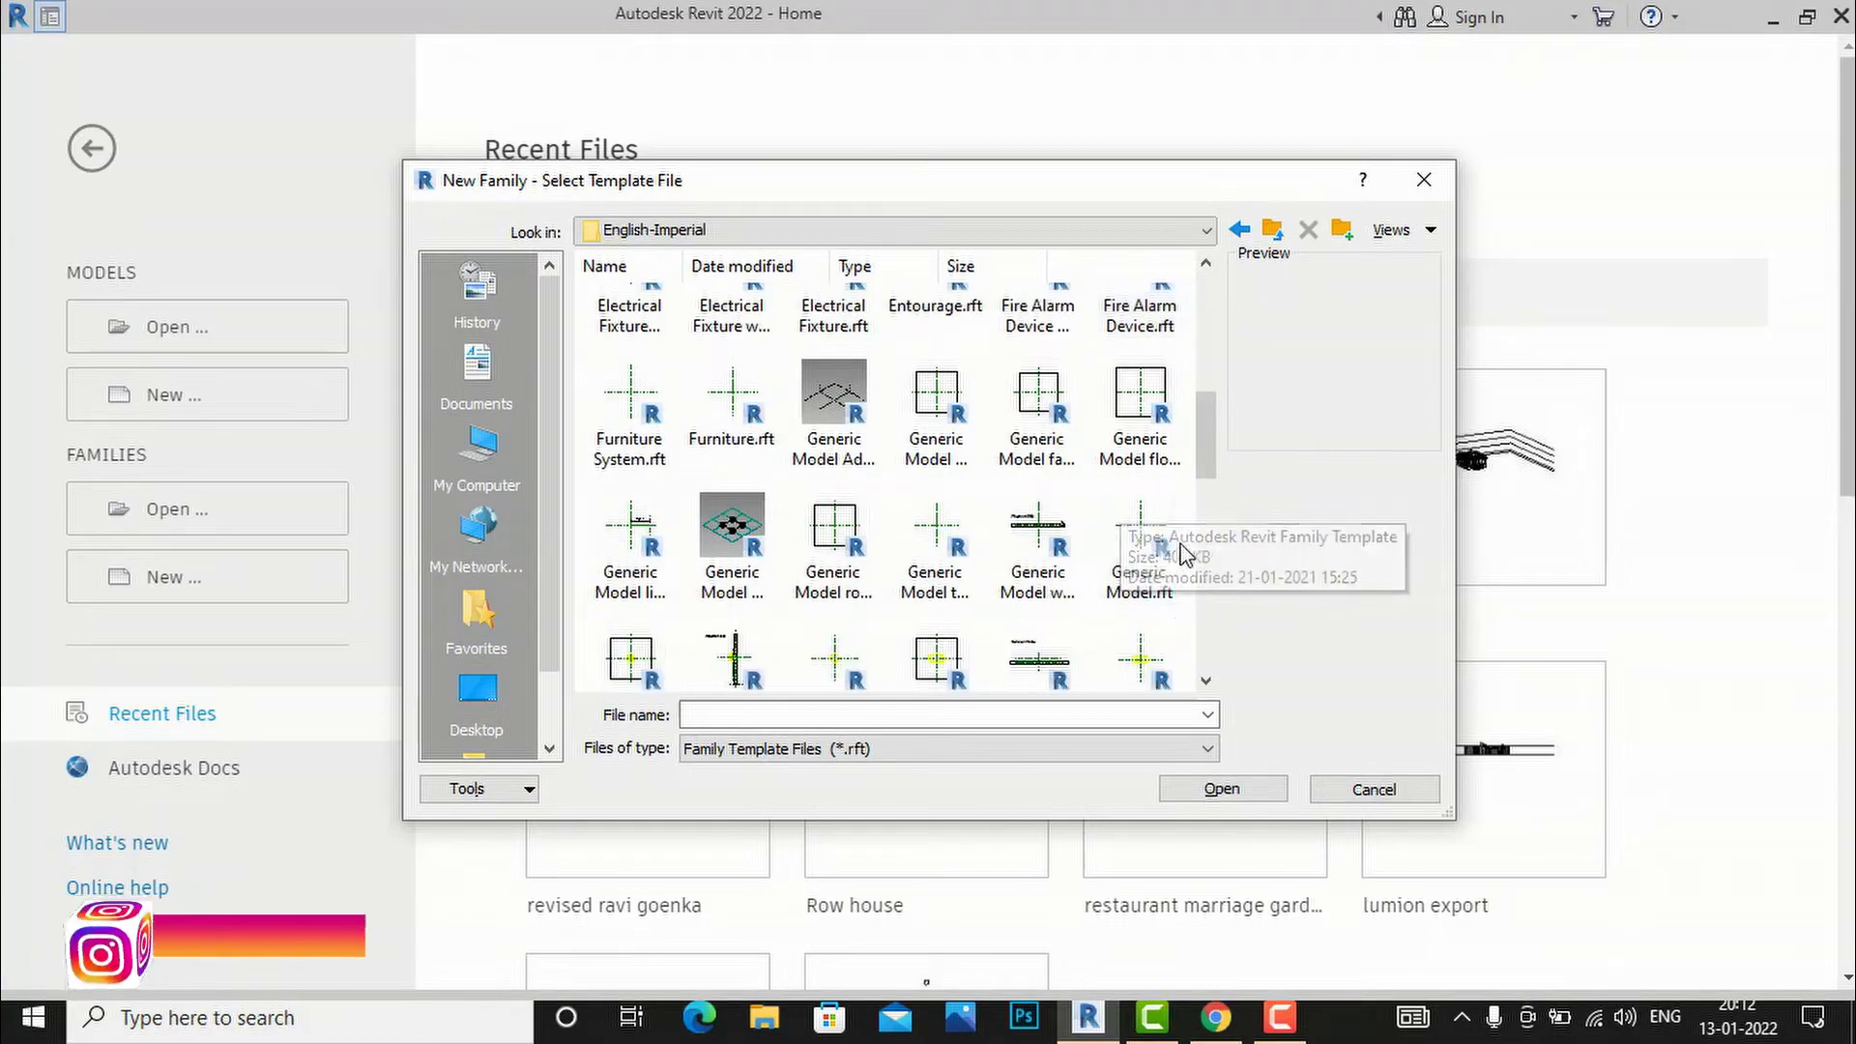
left_click(1141, 541)
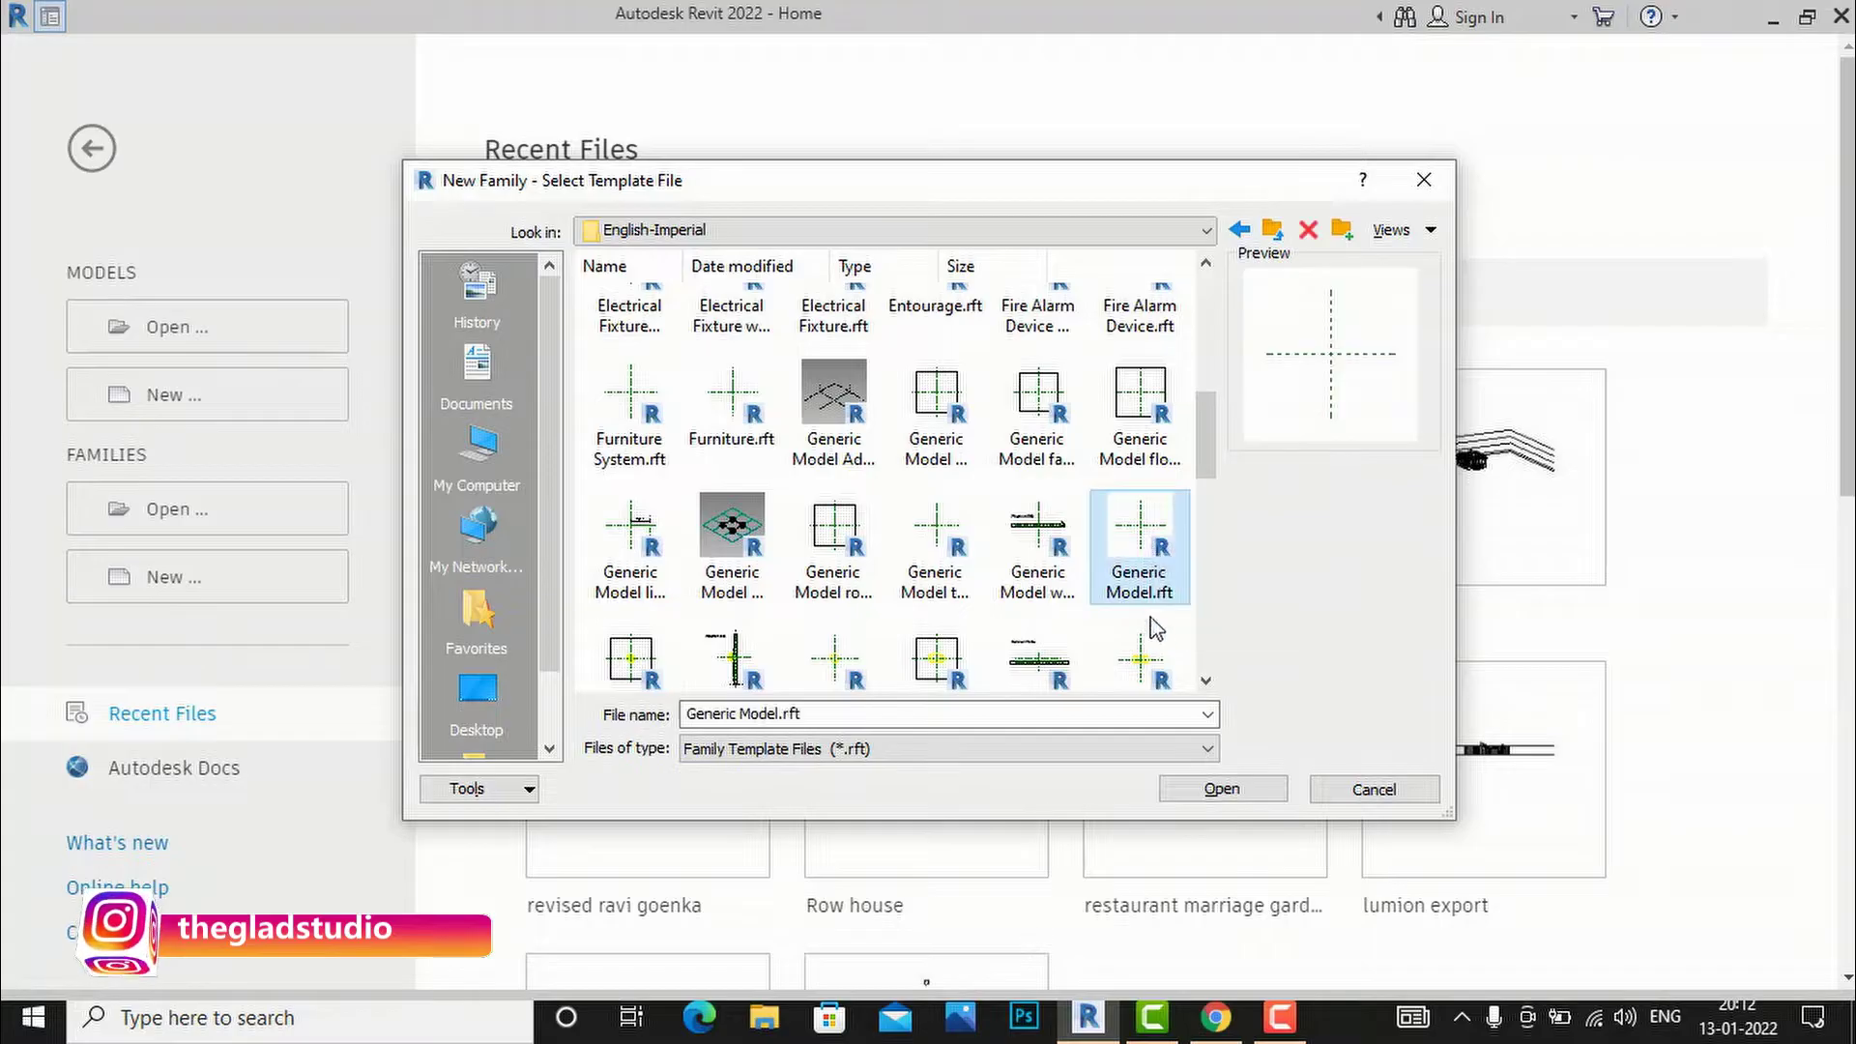
left_click(1228, 790)
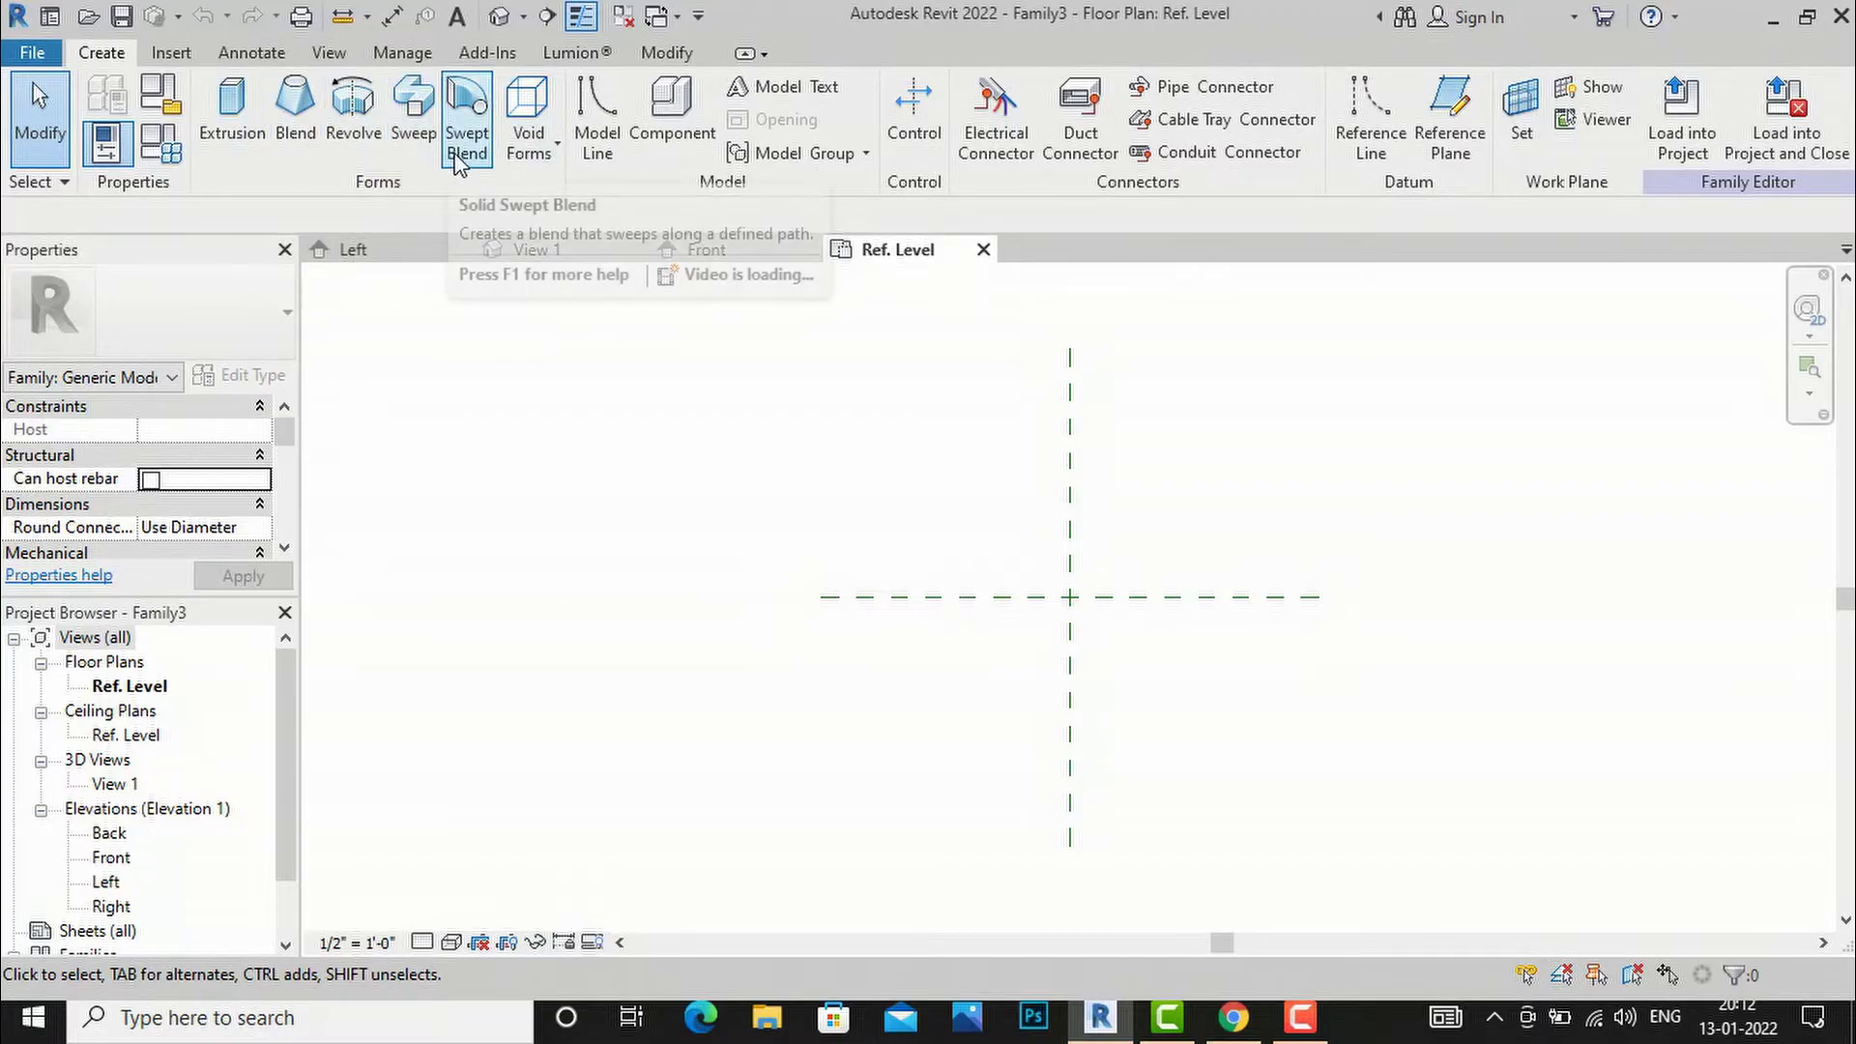
- Start a solid extrusion and sketch a rectangle about 15'-0" by 6'-4" around the crossing of the reference planes
left_click(530, 141)
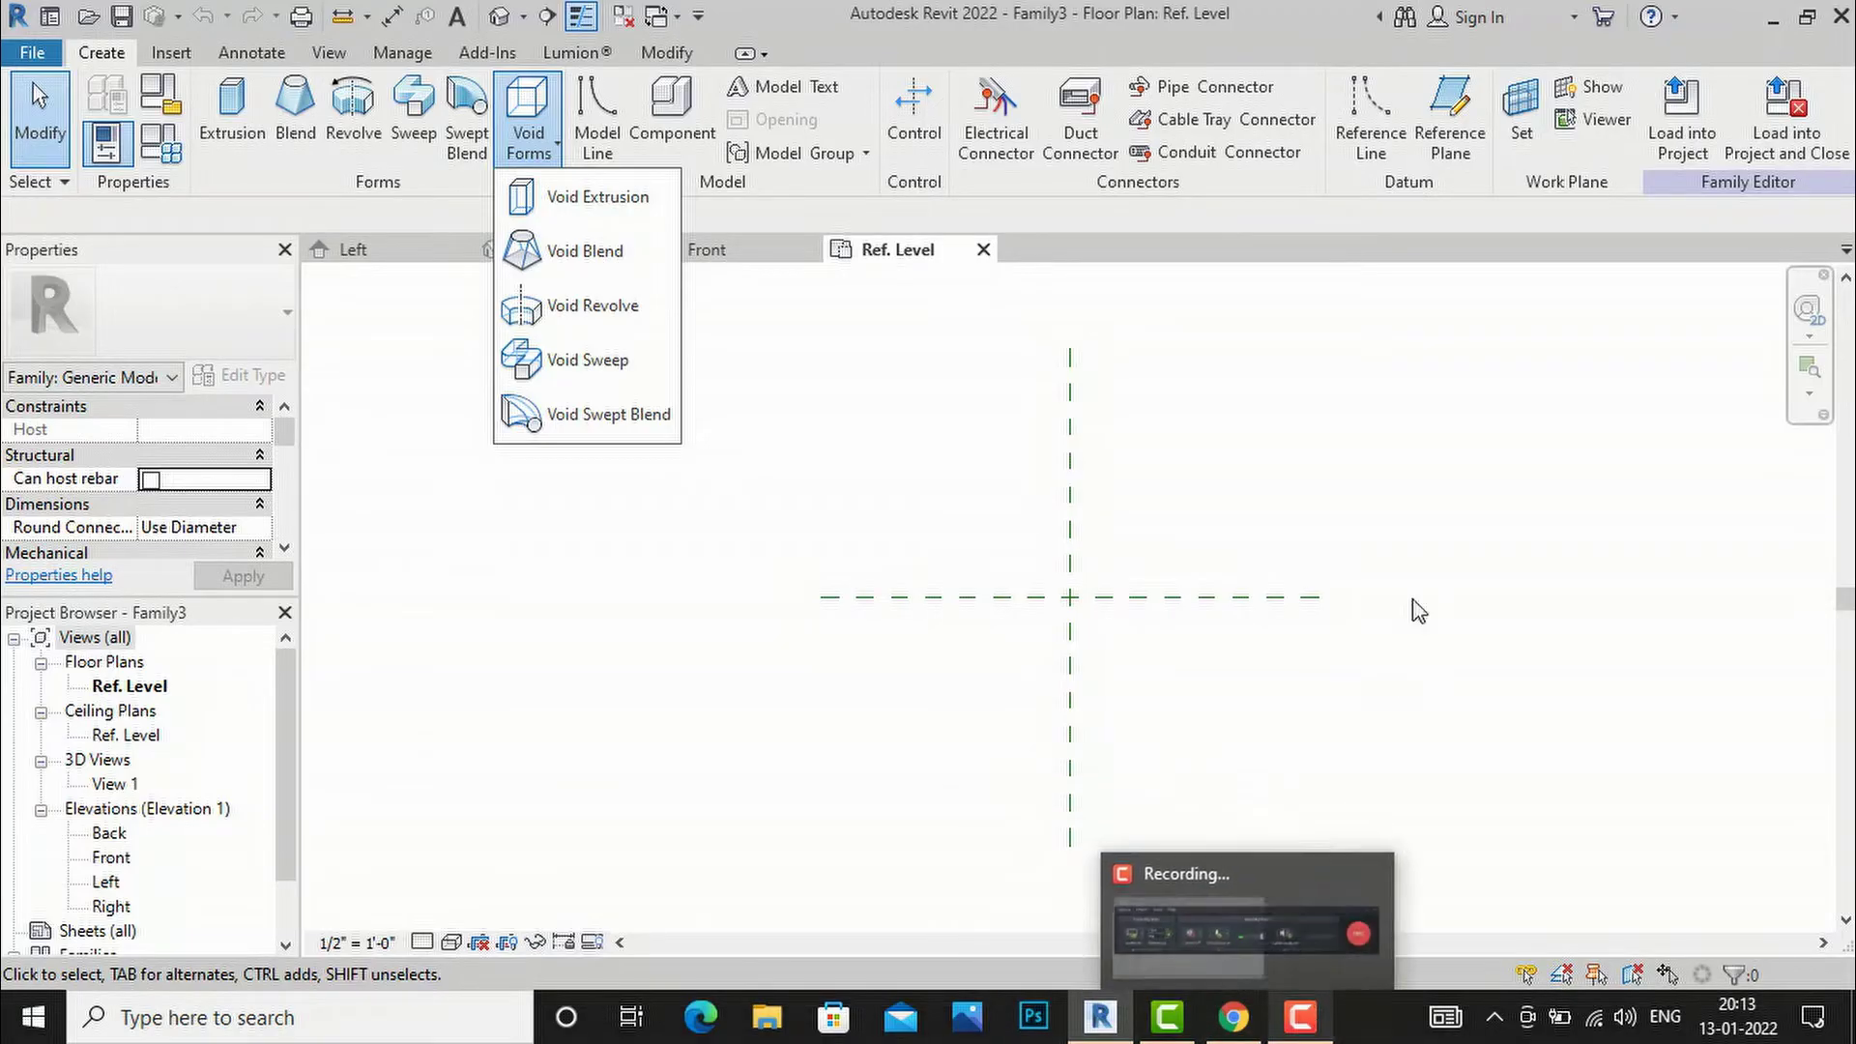
left_click(236, 109)
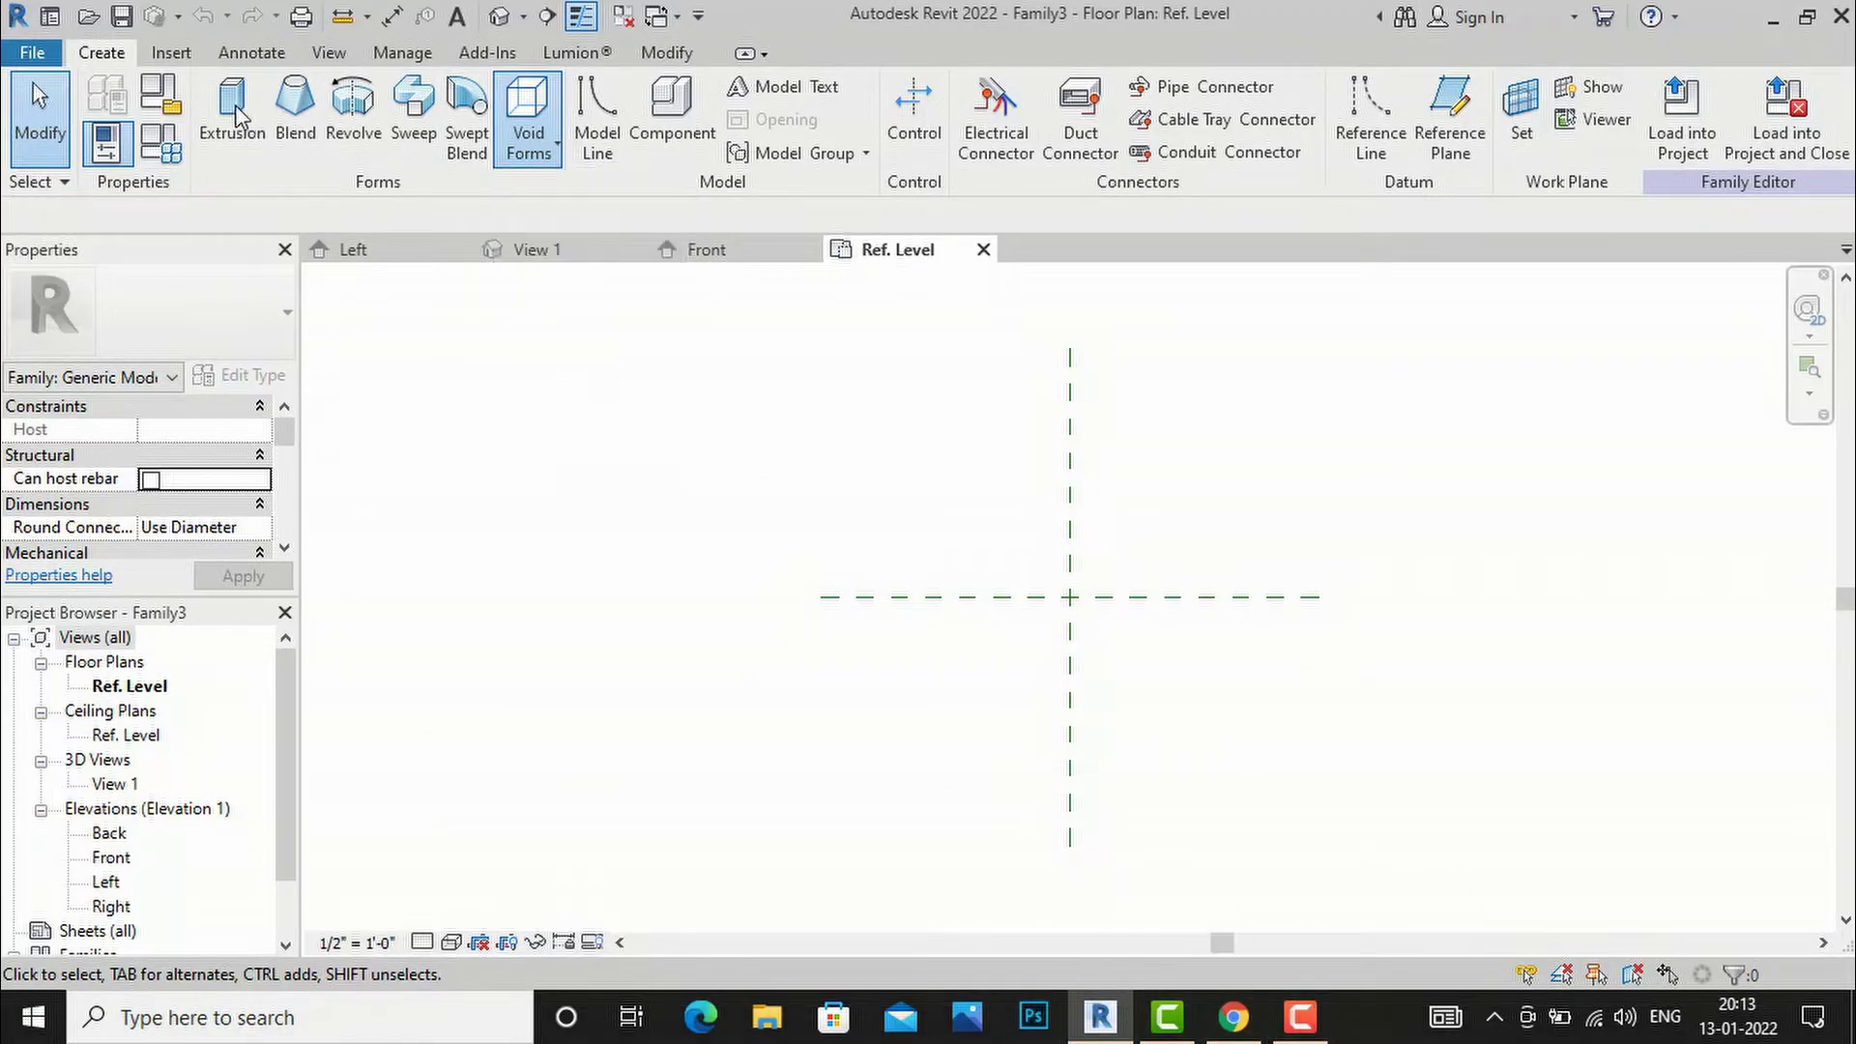
left_click(235, 104)
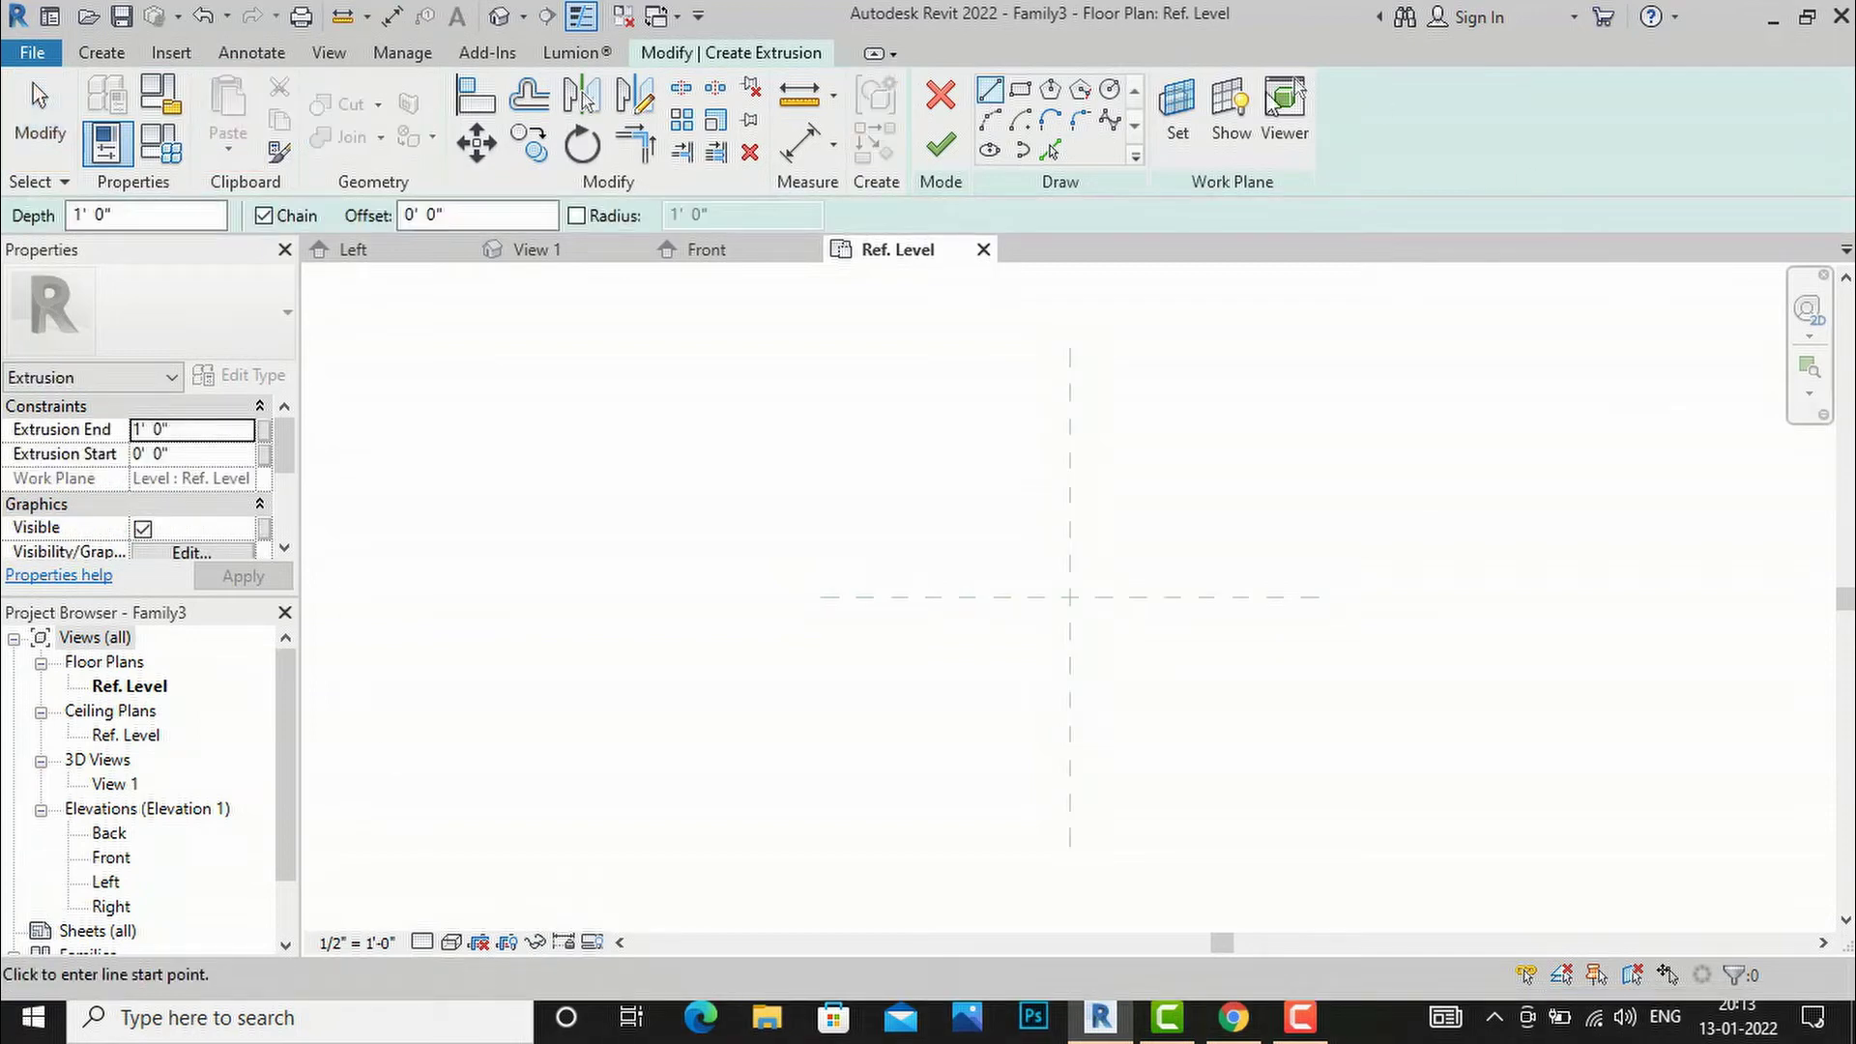
left_click(1018, 94)
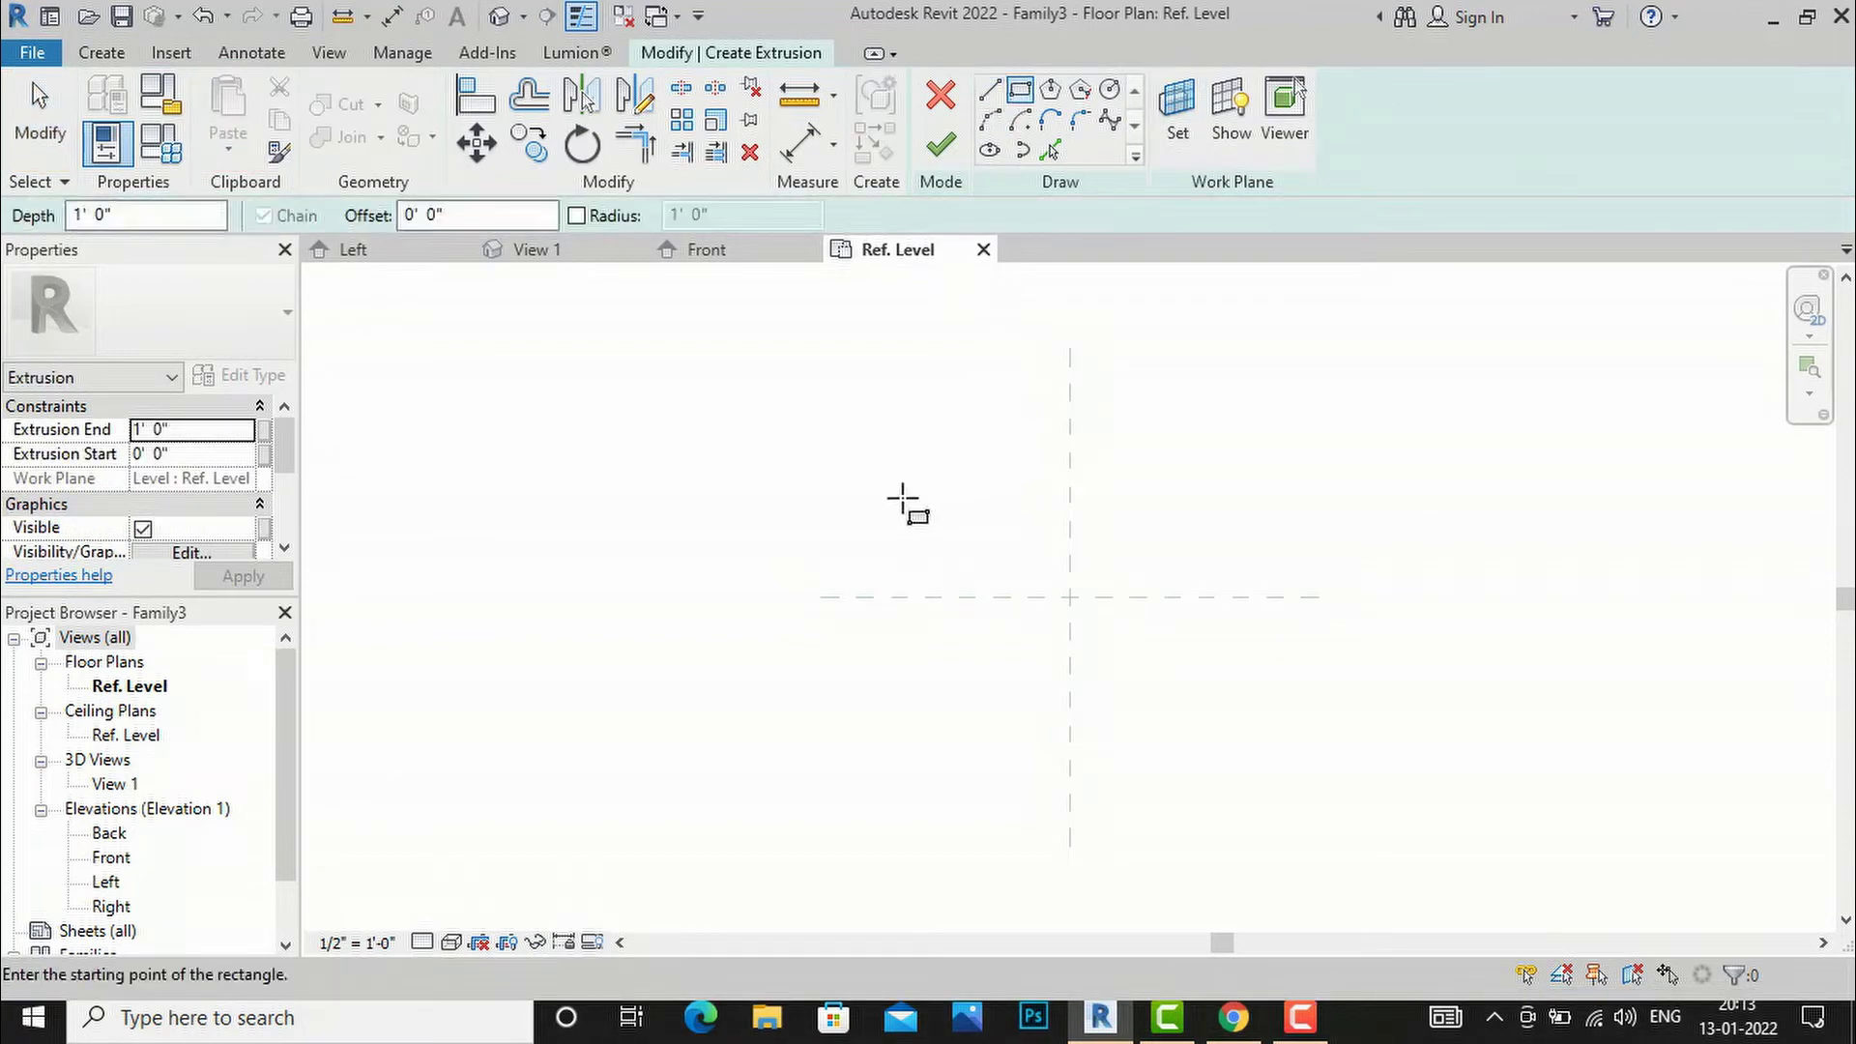
left_click(802, 422)
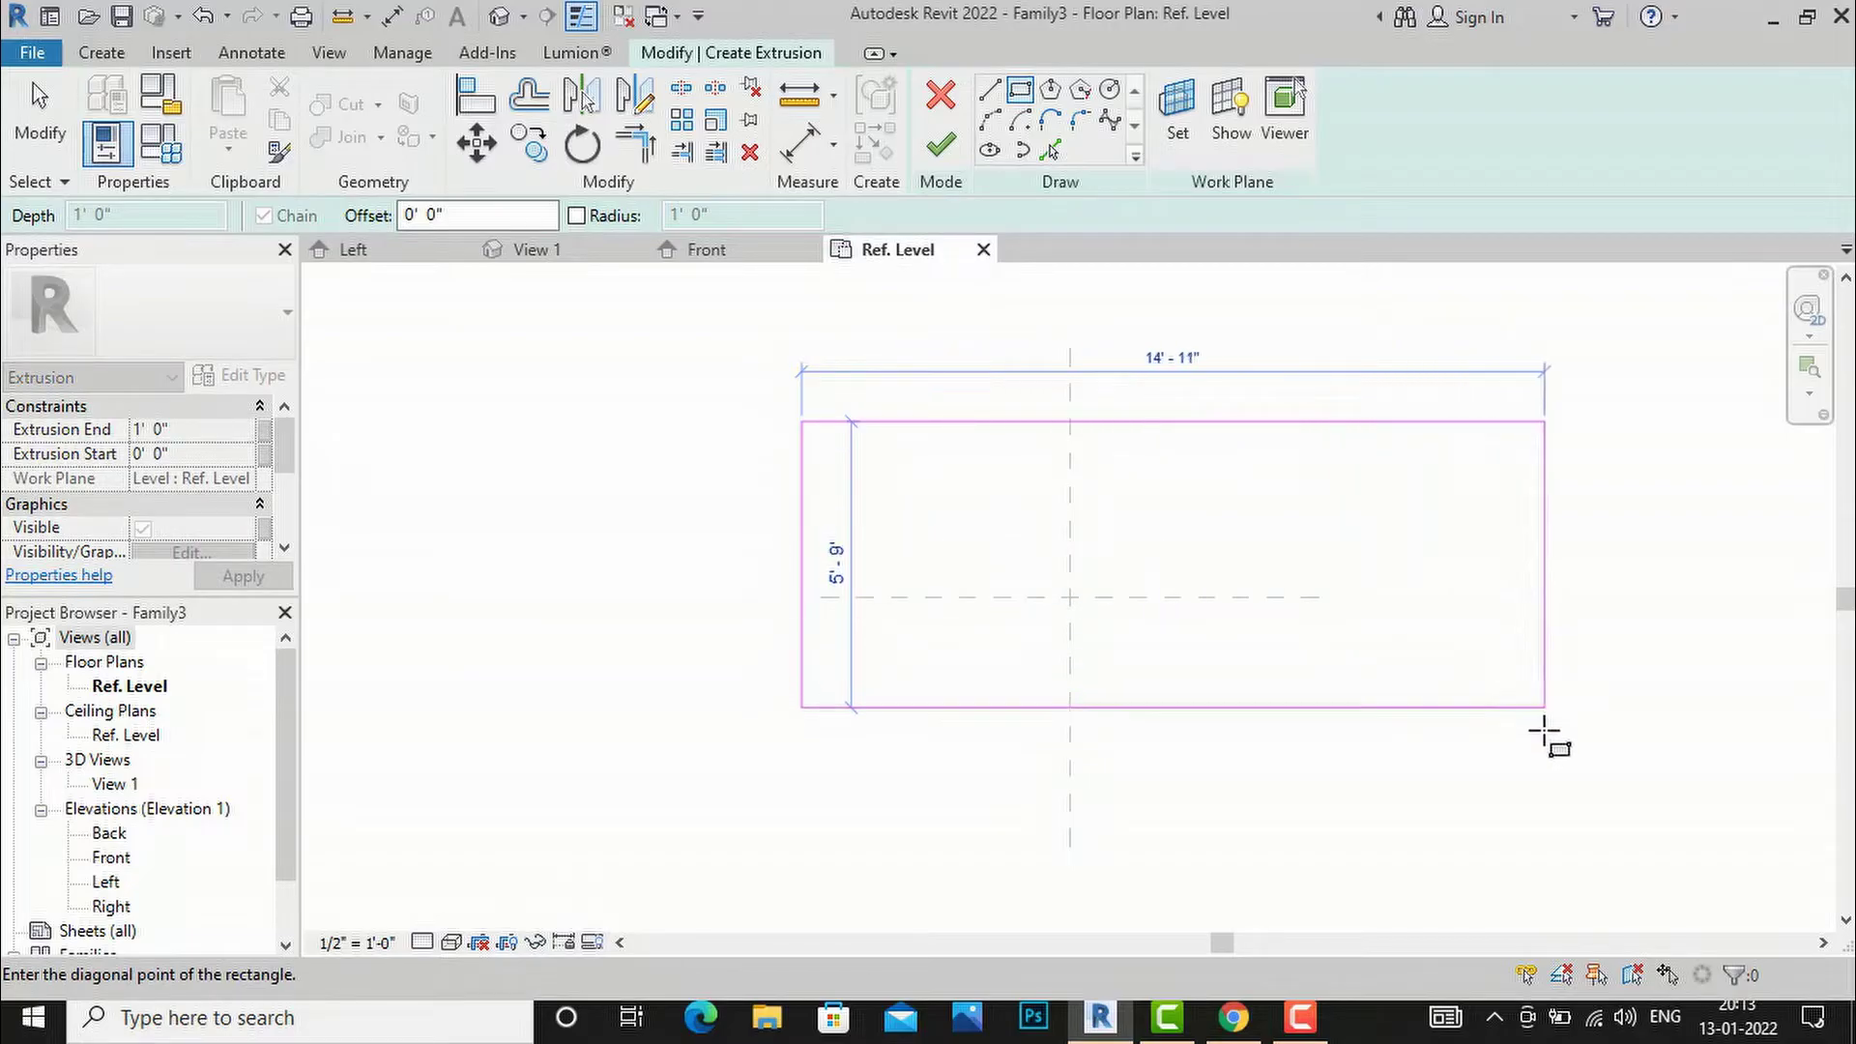
left_click(1548, 738)
- Set the extrusion end of the rectangular profile to 10 feet
left_click(223, 430)
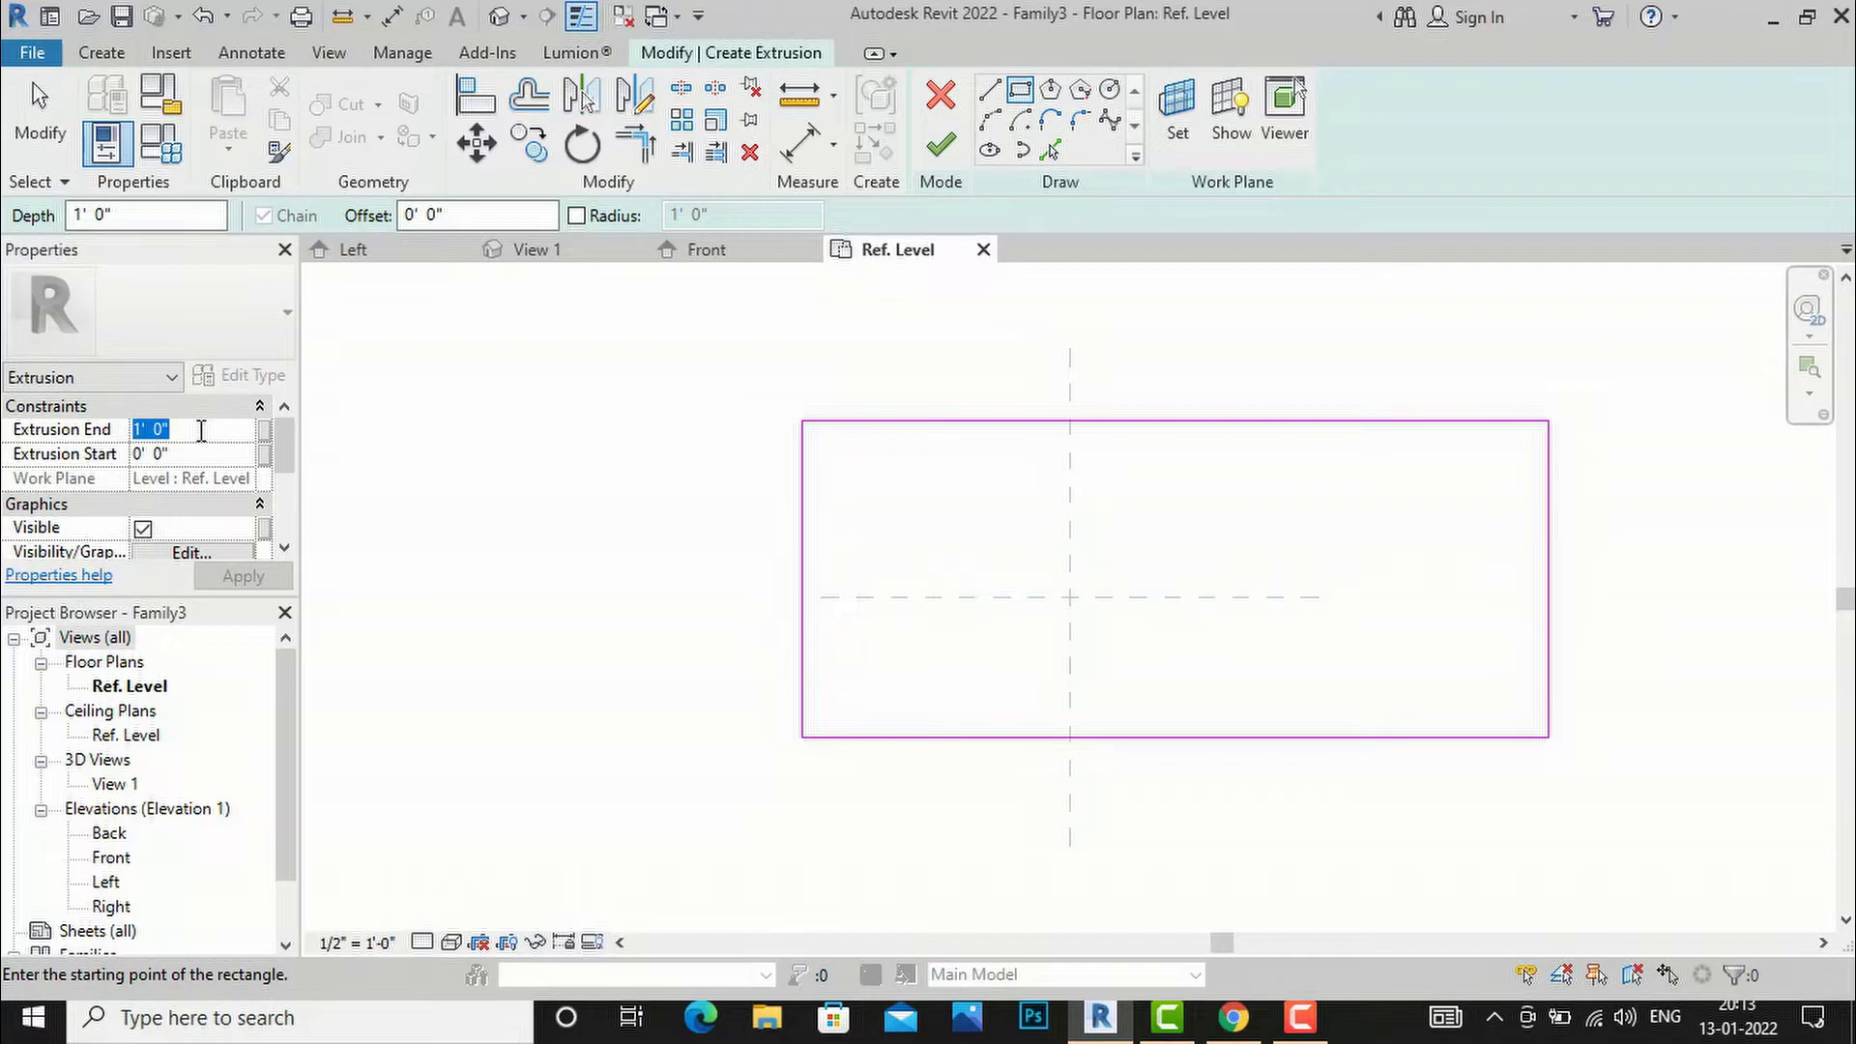
type("10")
key("Return")
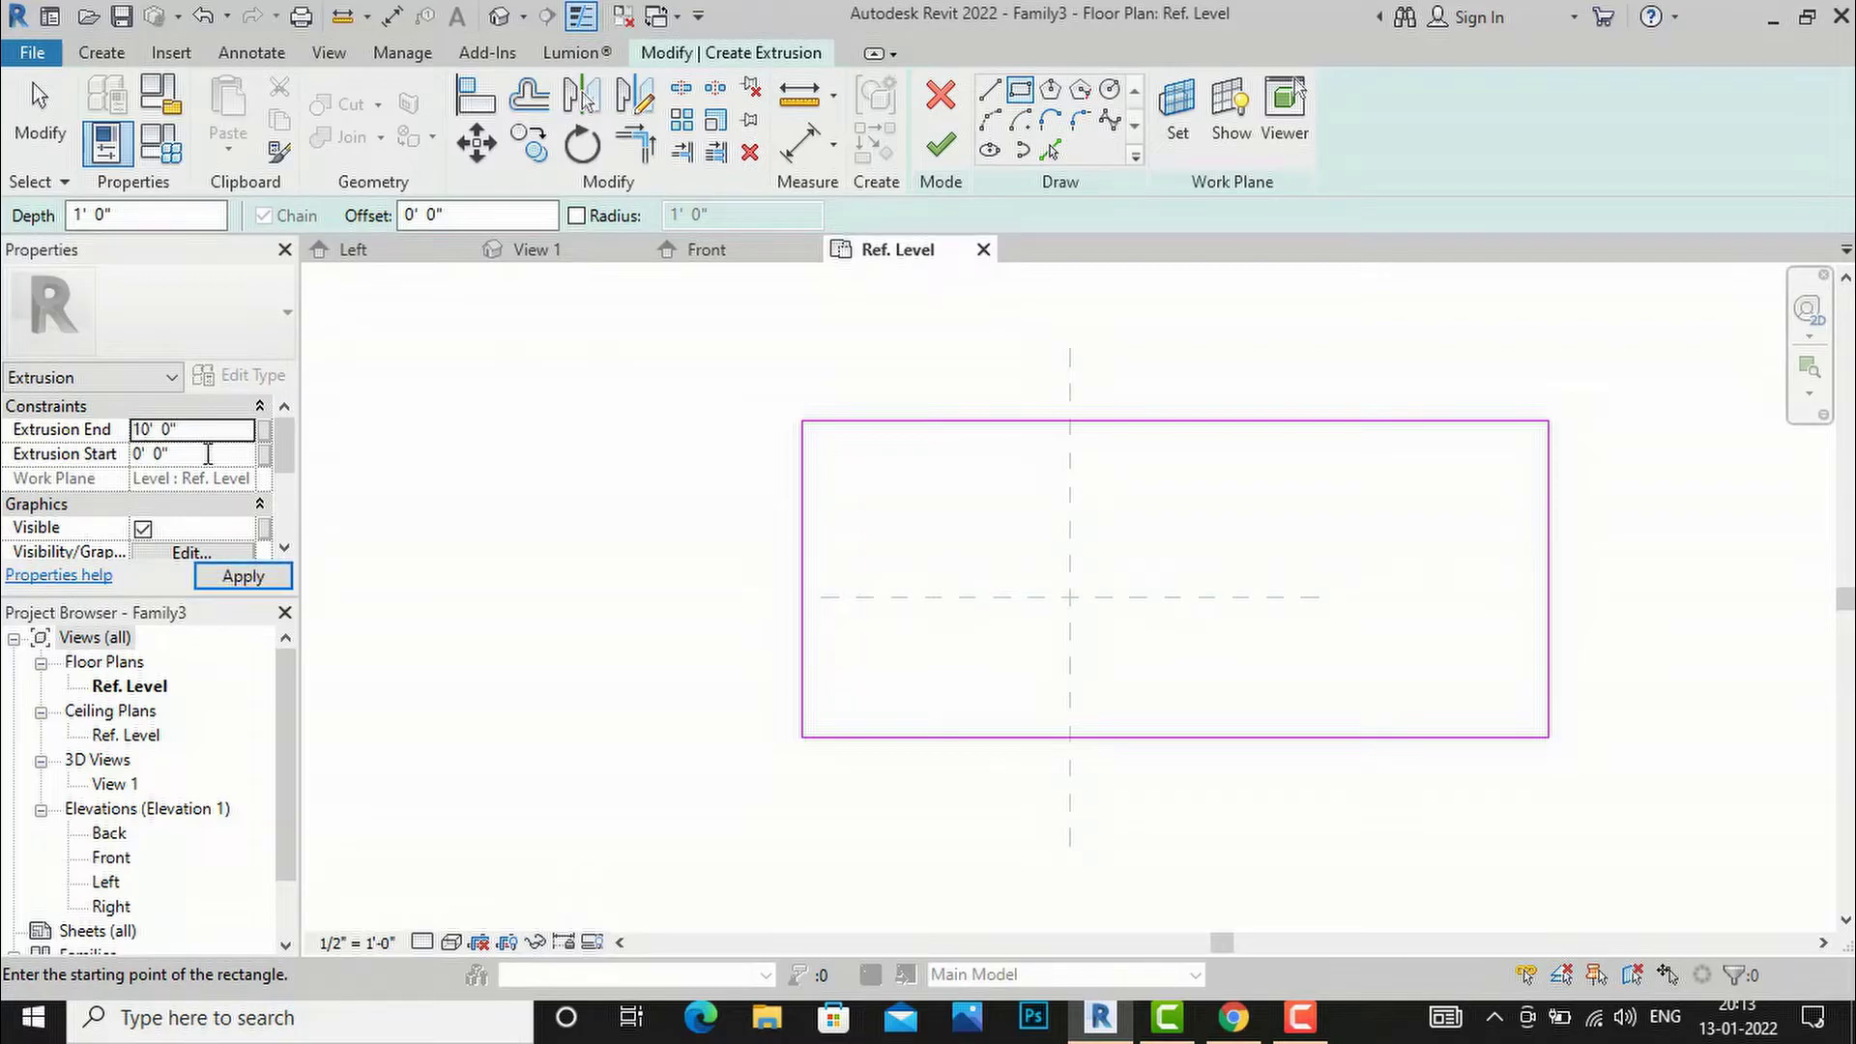
- Open the material selection for the extrusion and create a new material
scroll(232, 532, "down", 3)
left_click(244, 504)
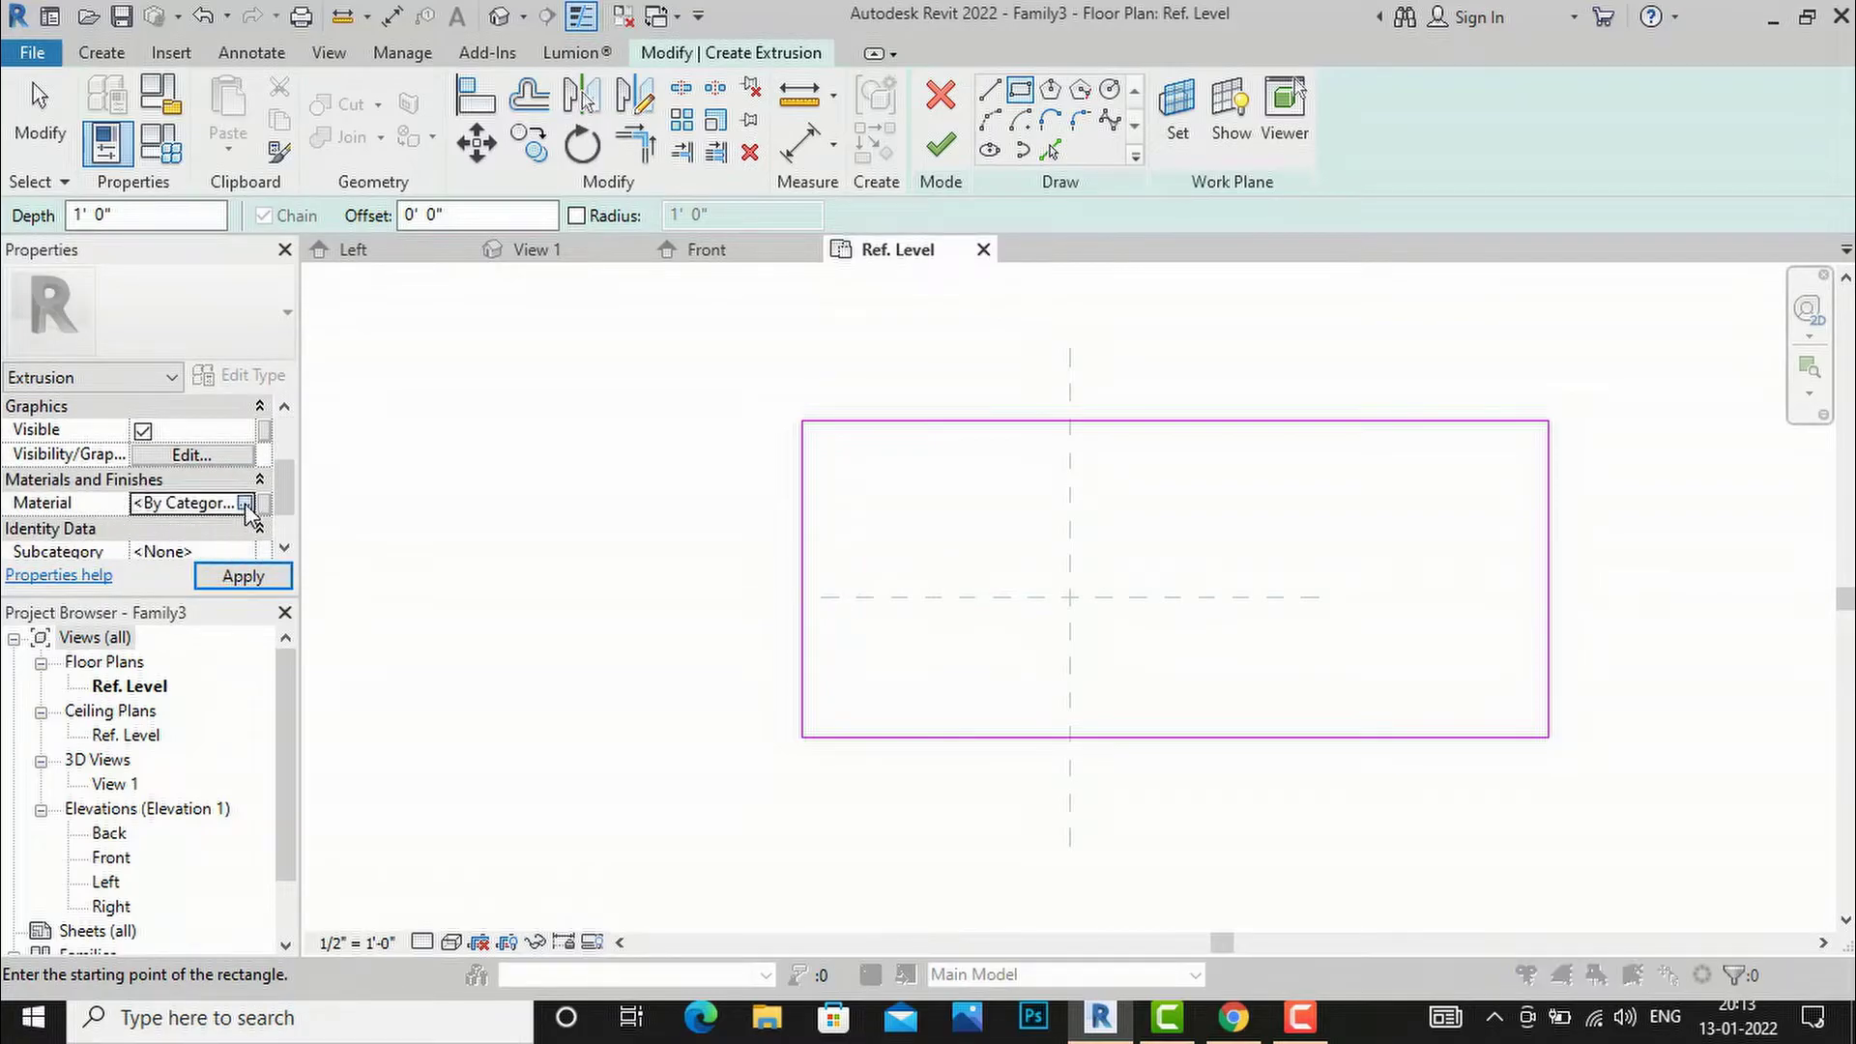
left_click(245, 503)
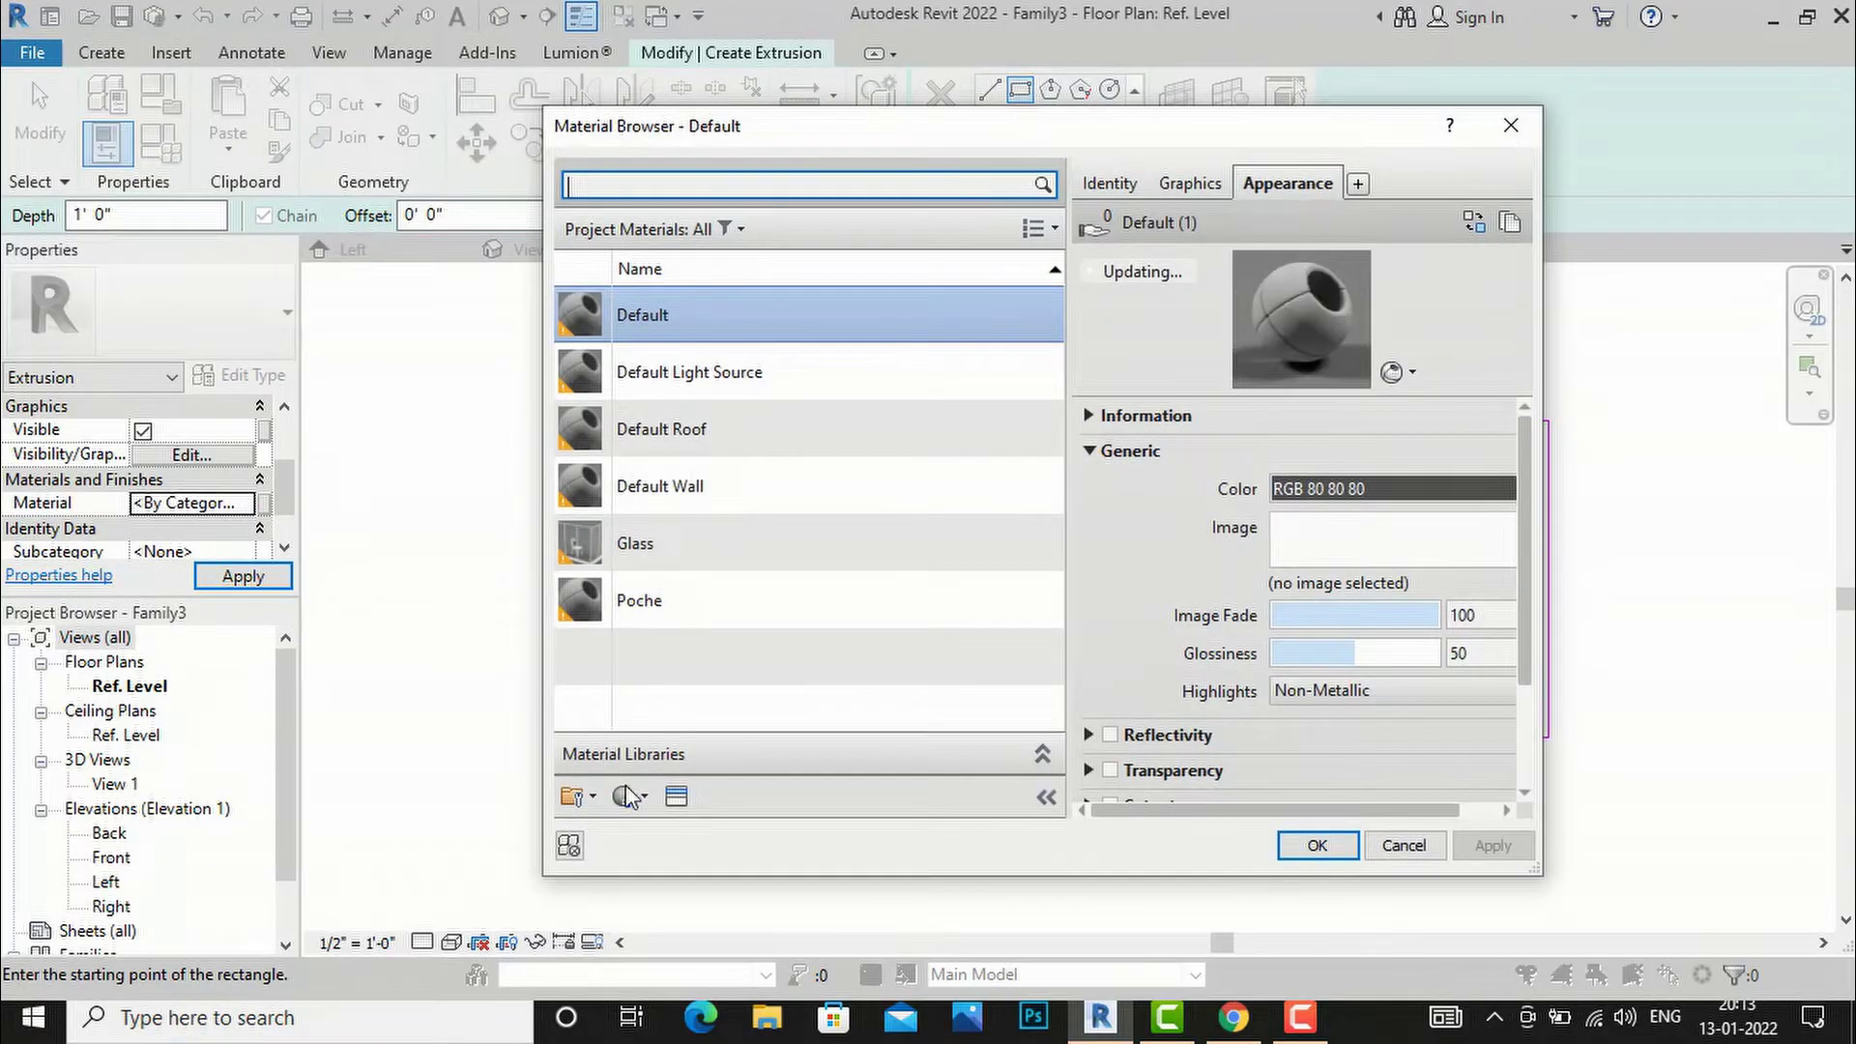
left_click(646, 797)
left_click(677, 829)
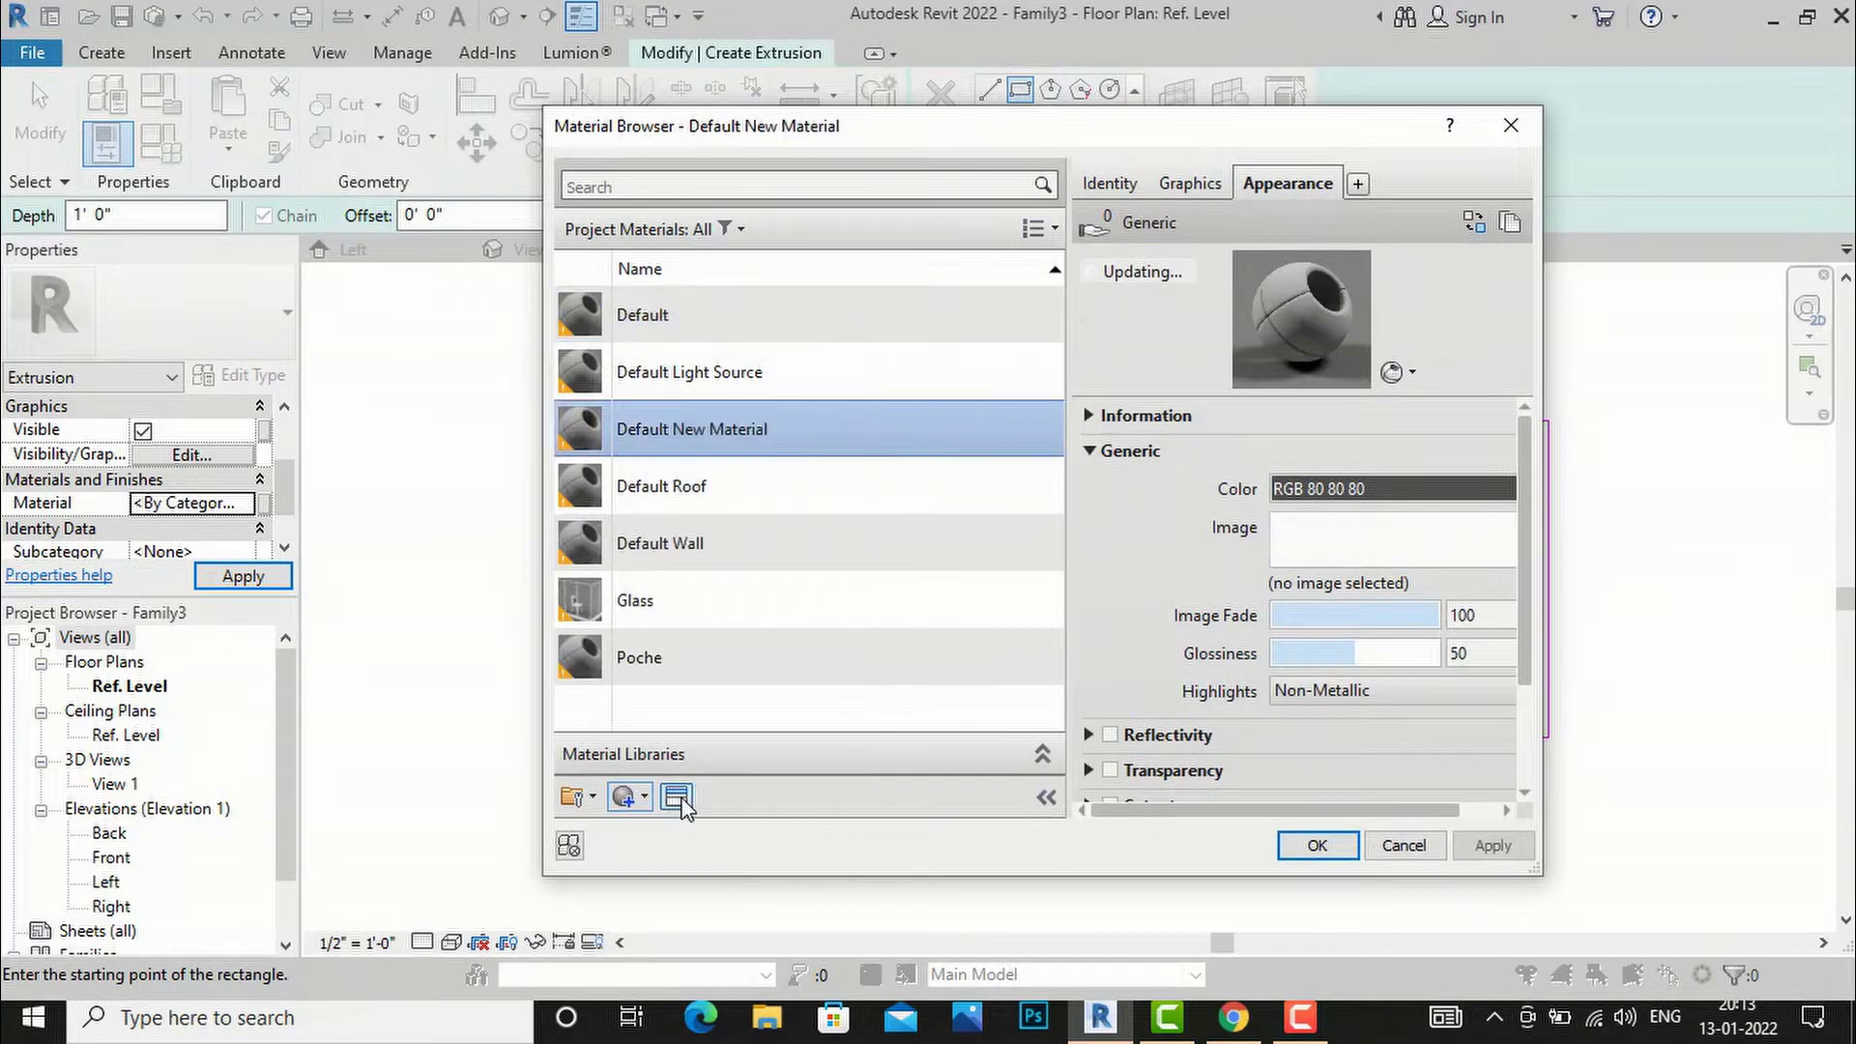
- Search the assets for "brick", give the new material the Adobe - Beige appearance, and assign it to the extrusion
left_click(677, 797)
left_click(1144, 179)
type("brick")
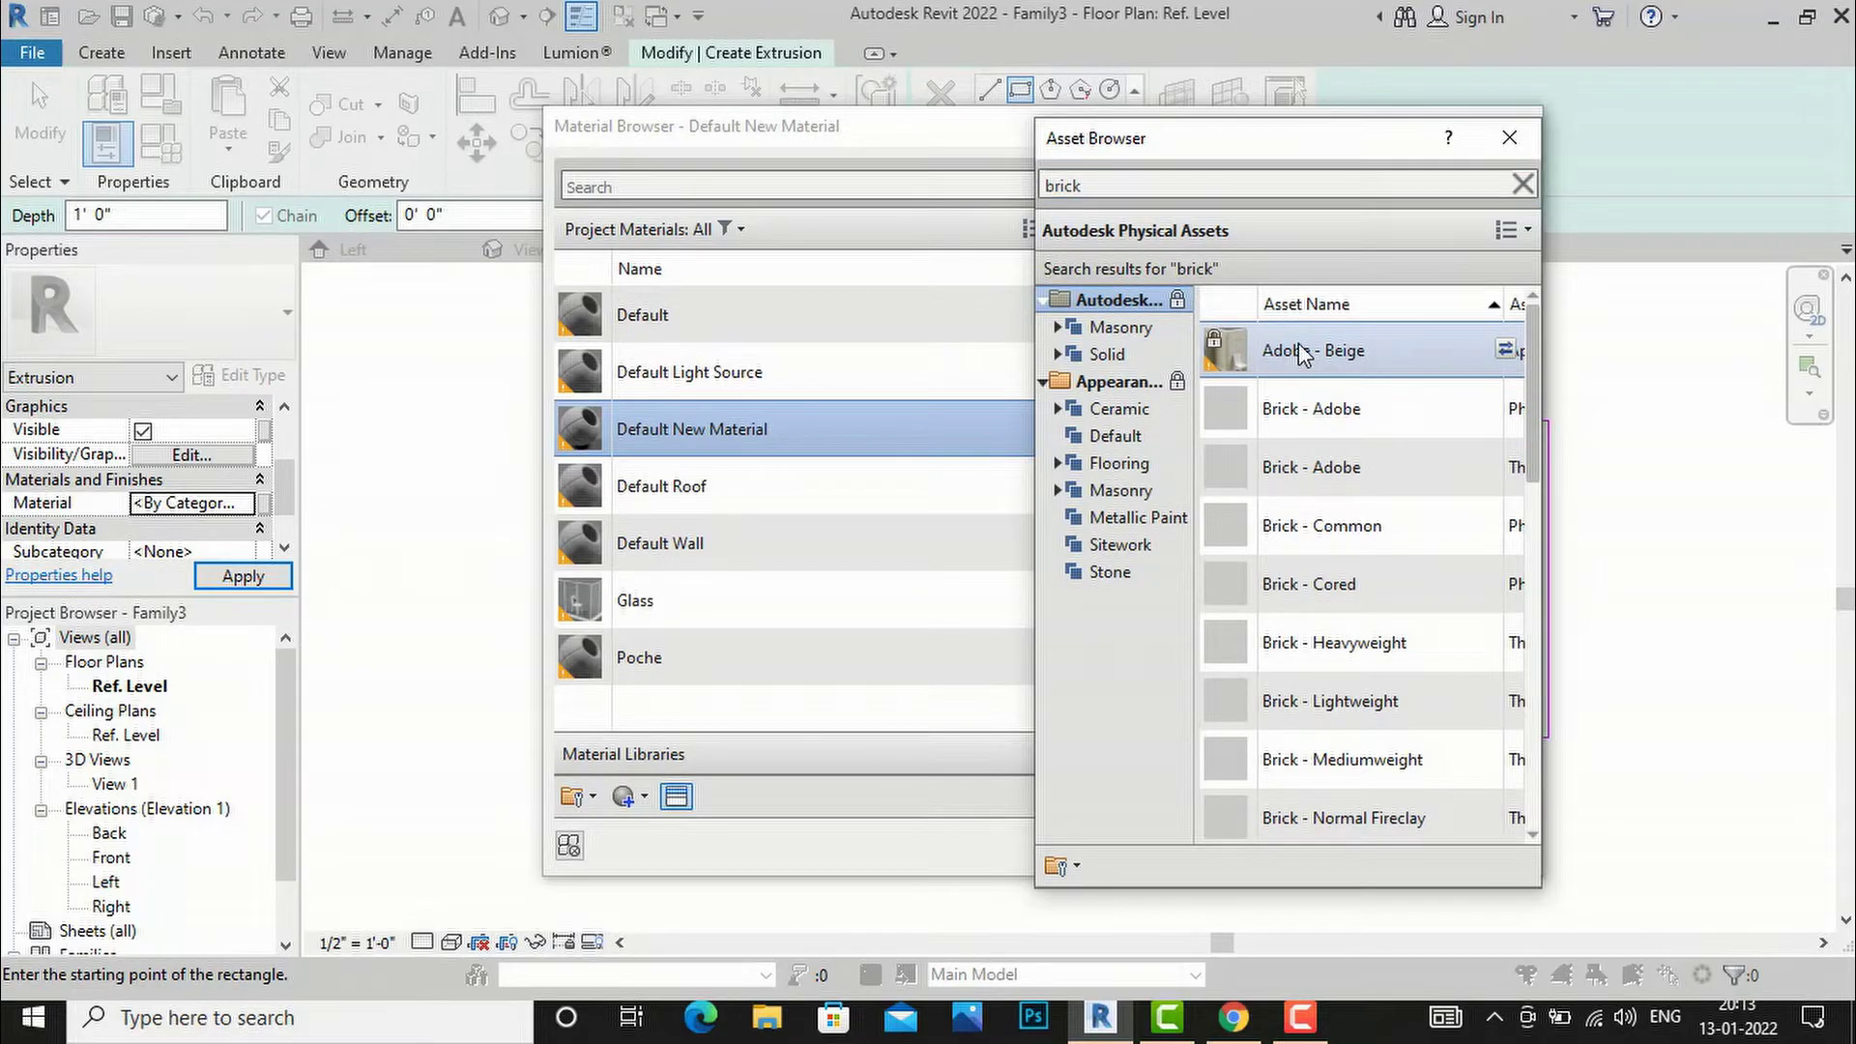
double_click(1347, 354)
left_click(1509, 137)
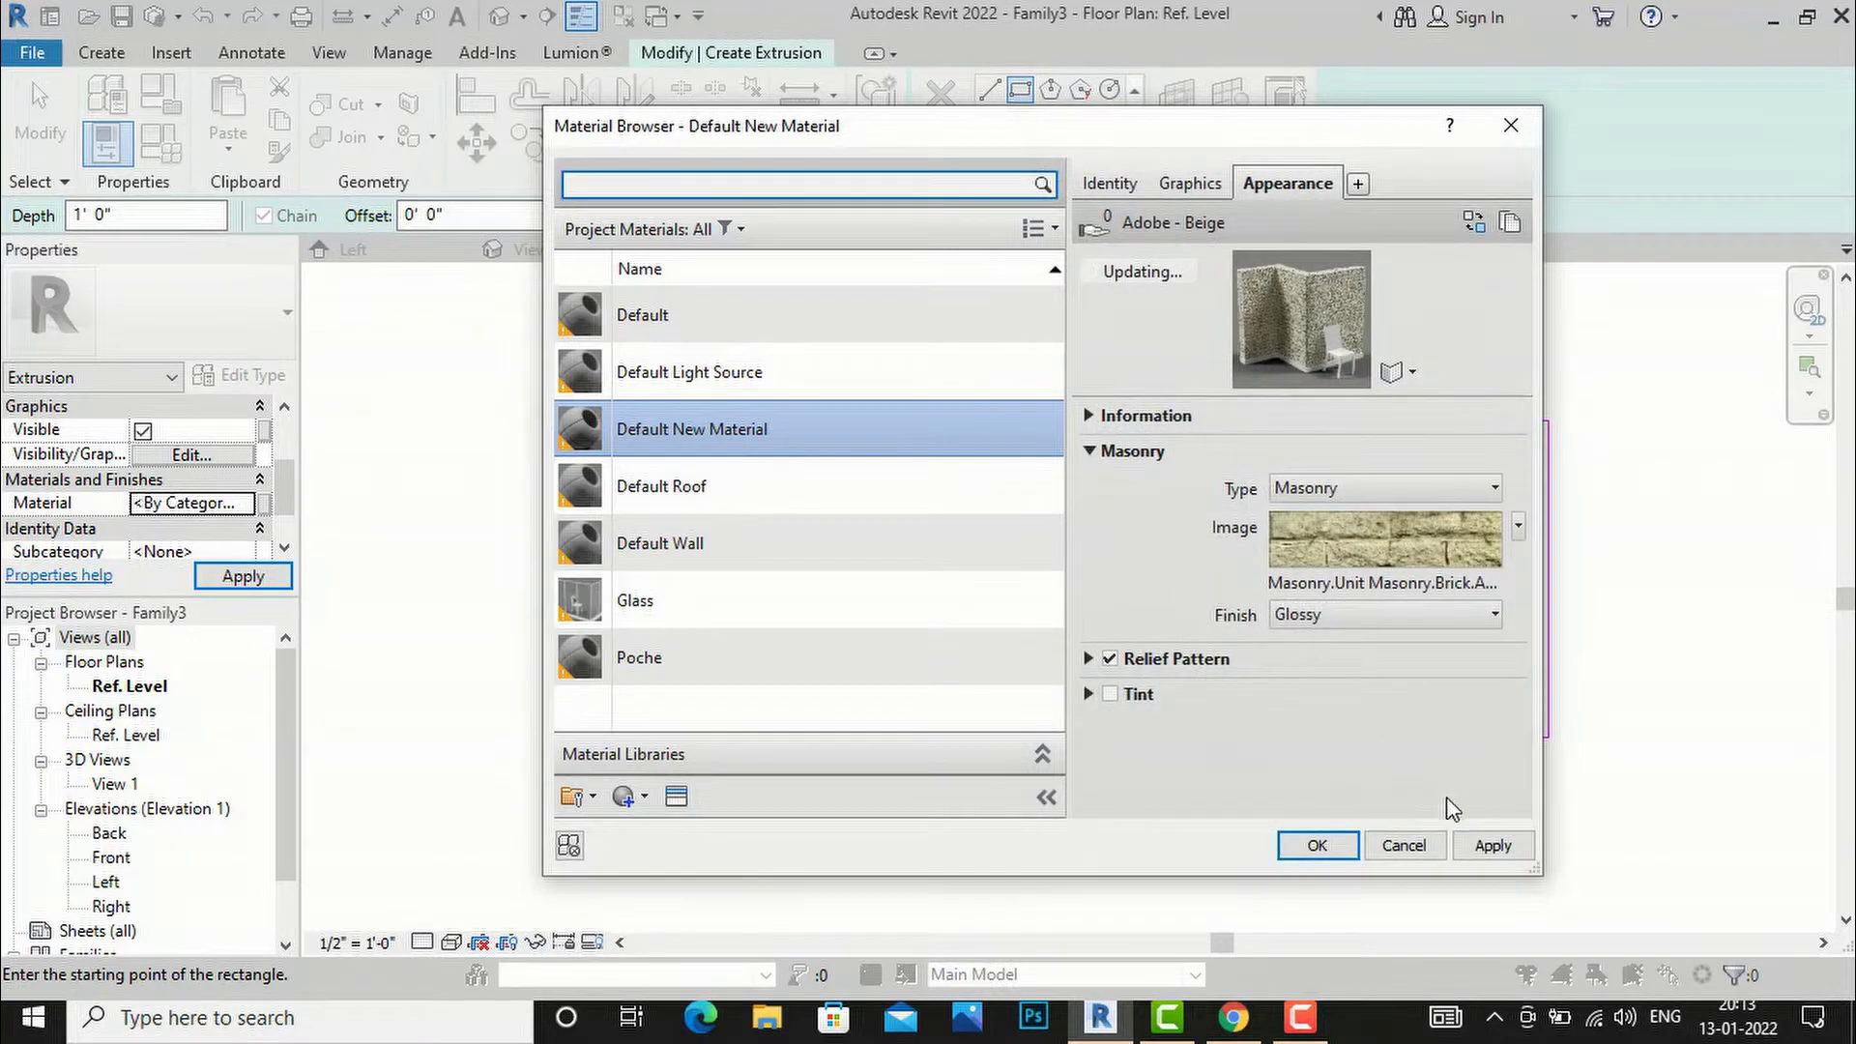
left_click(1492, 847)
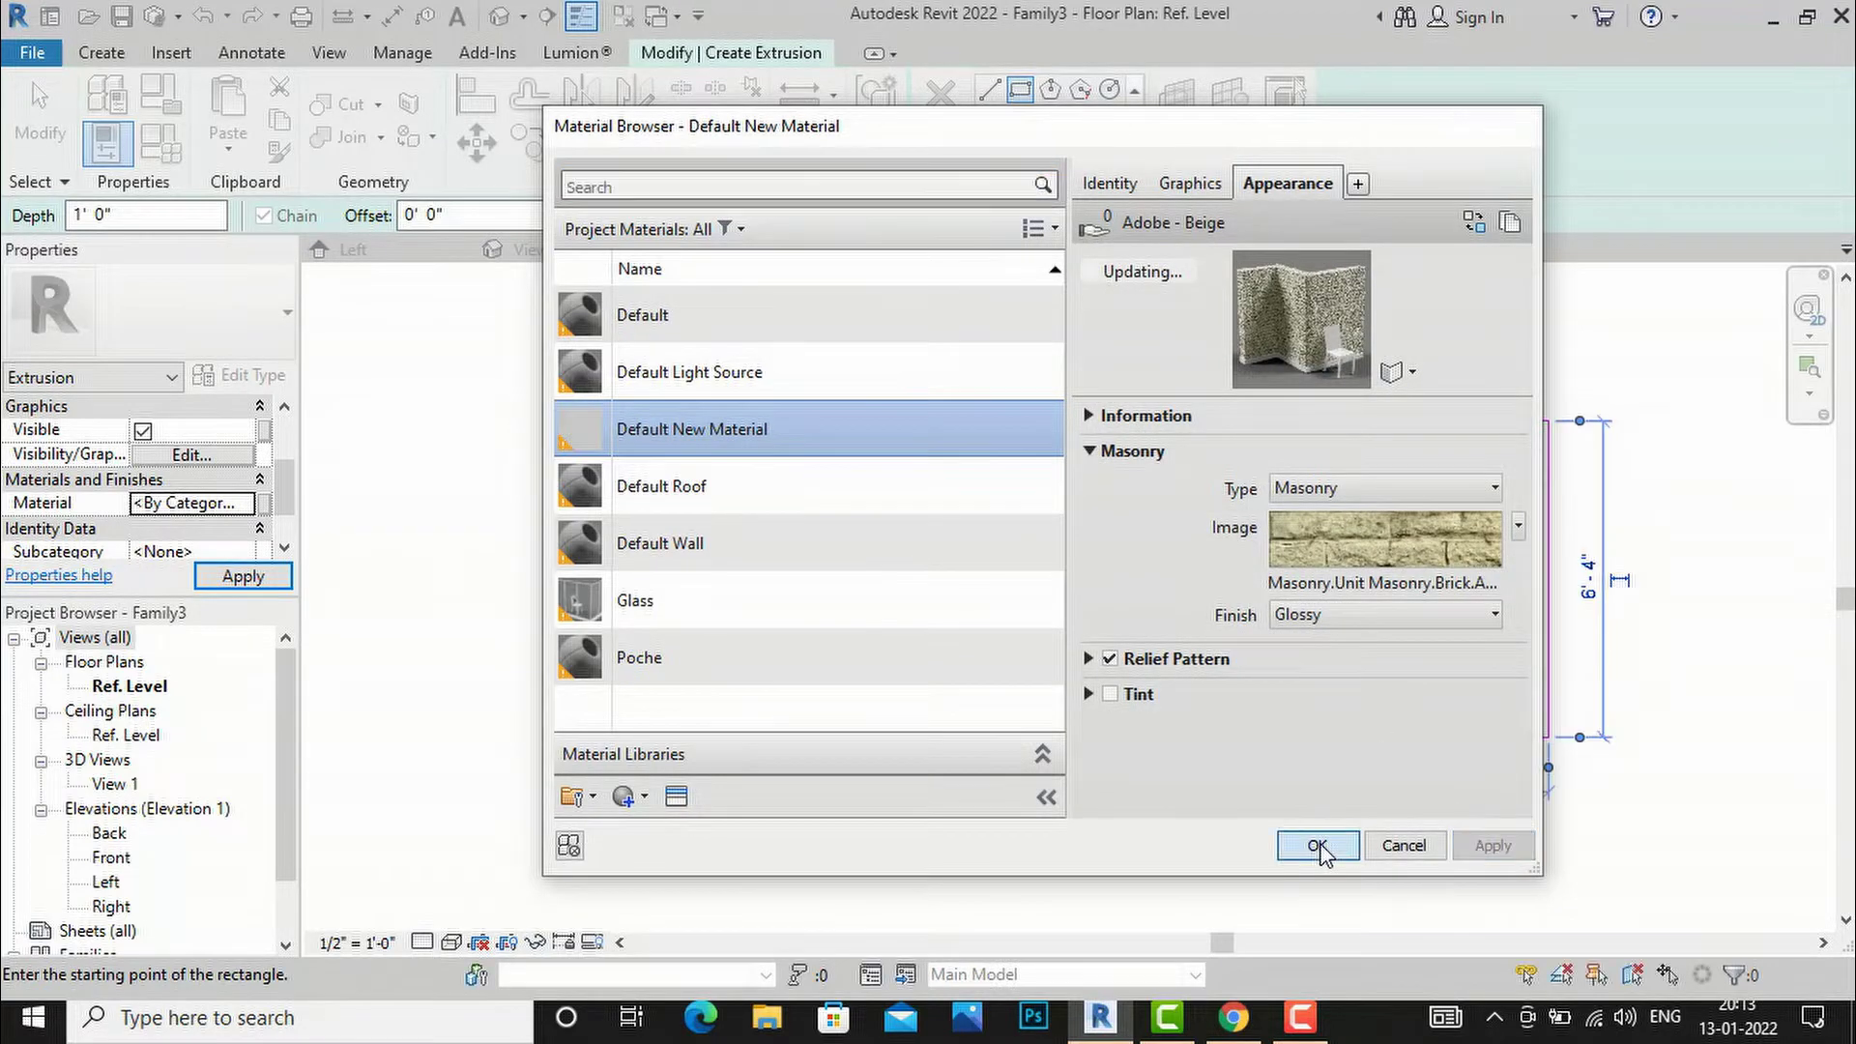
left_click(1318, 846)
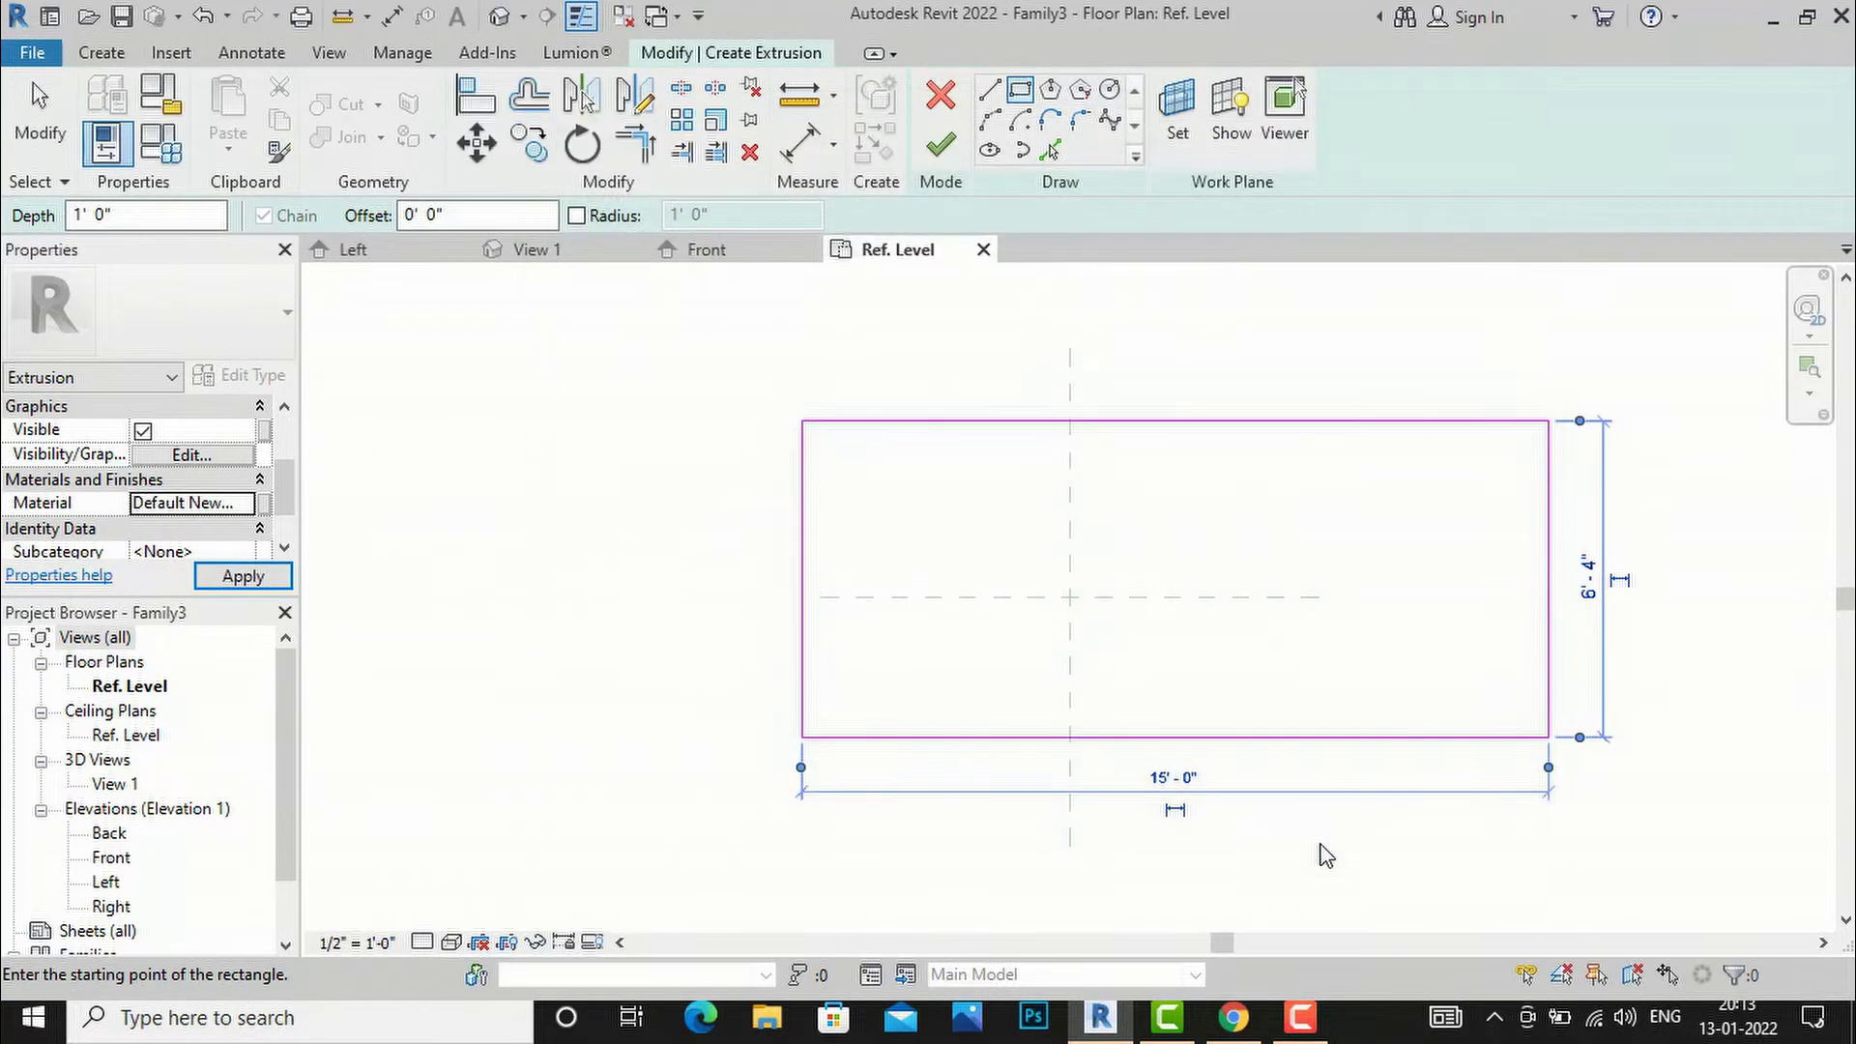
- Finish the extrusion and display the block in the default 3D view with a visual style that shows material textures
left_click(937, 150)
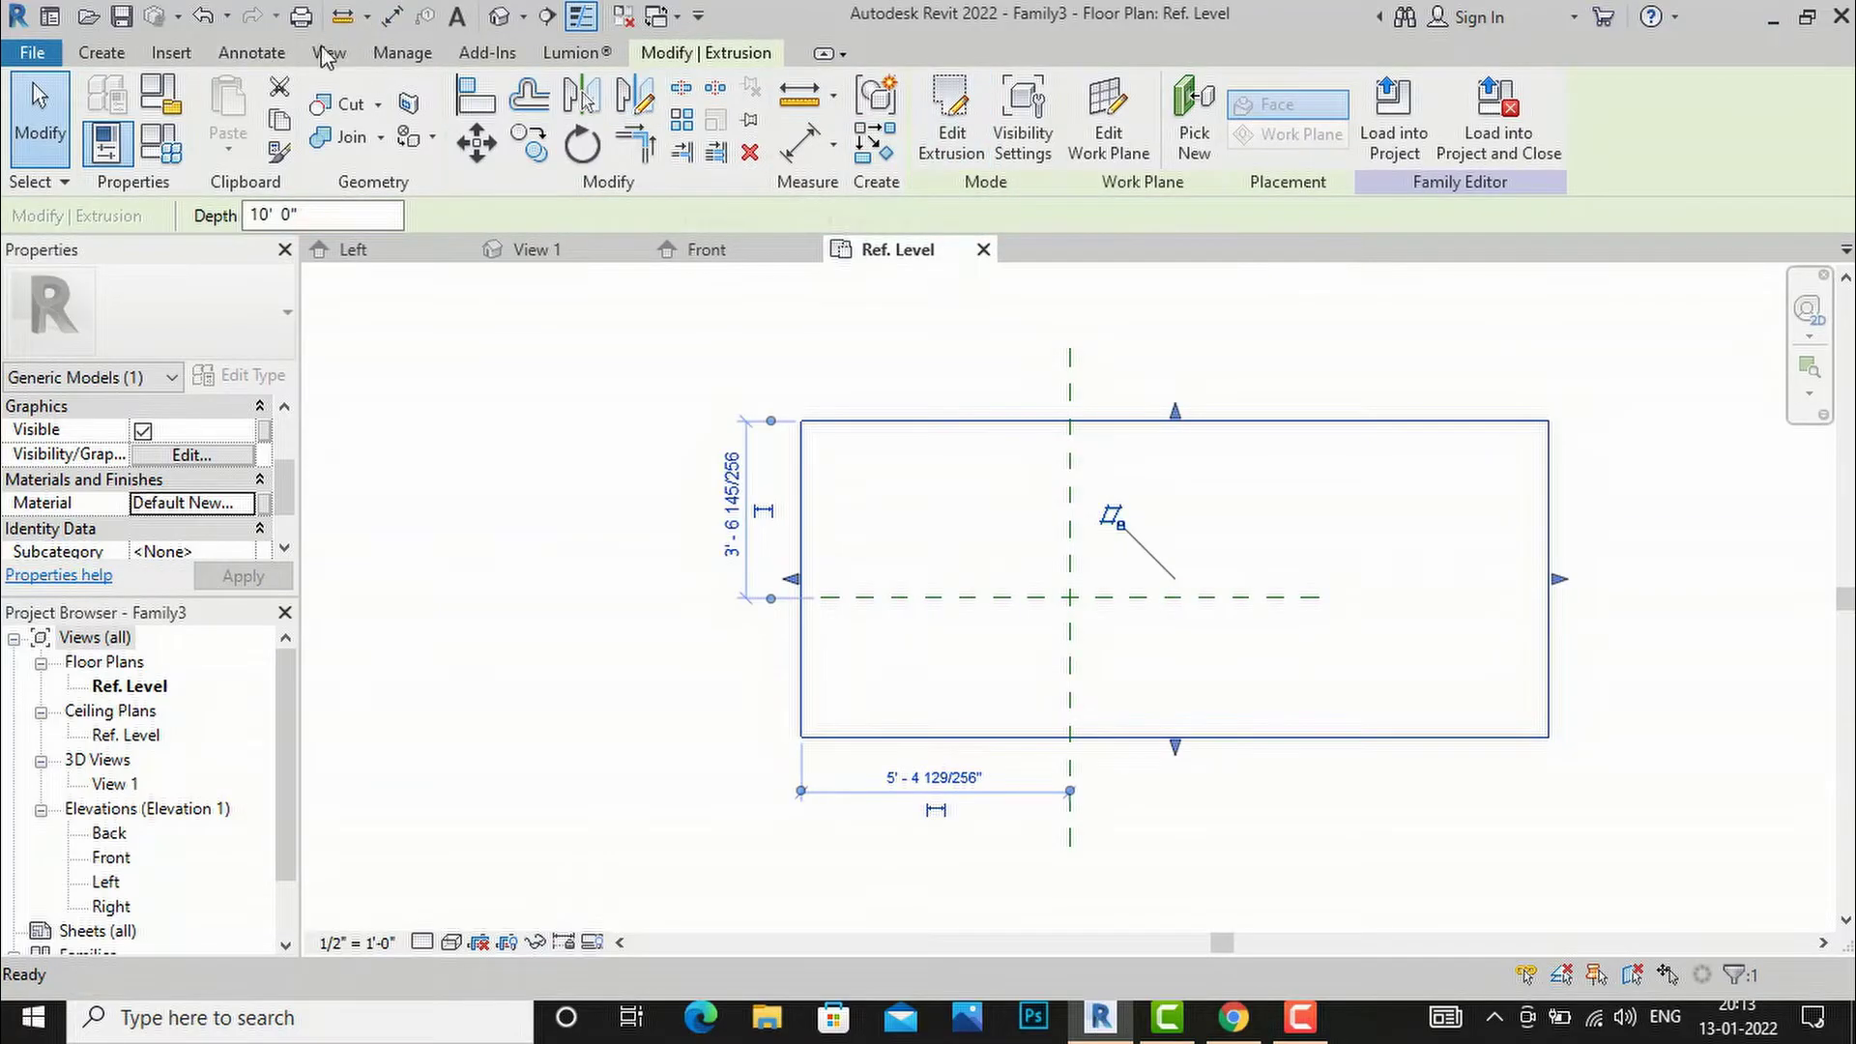
left_click(499, 16)
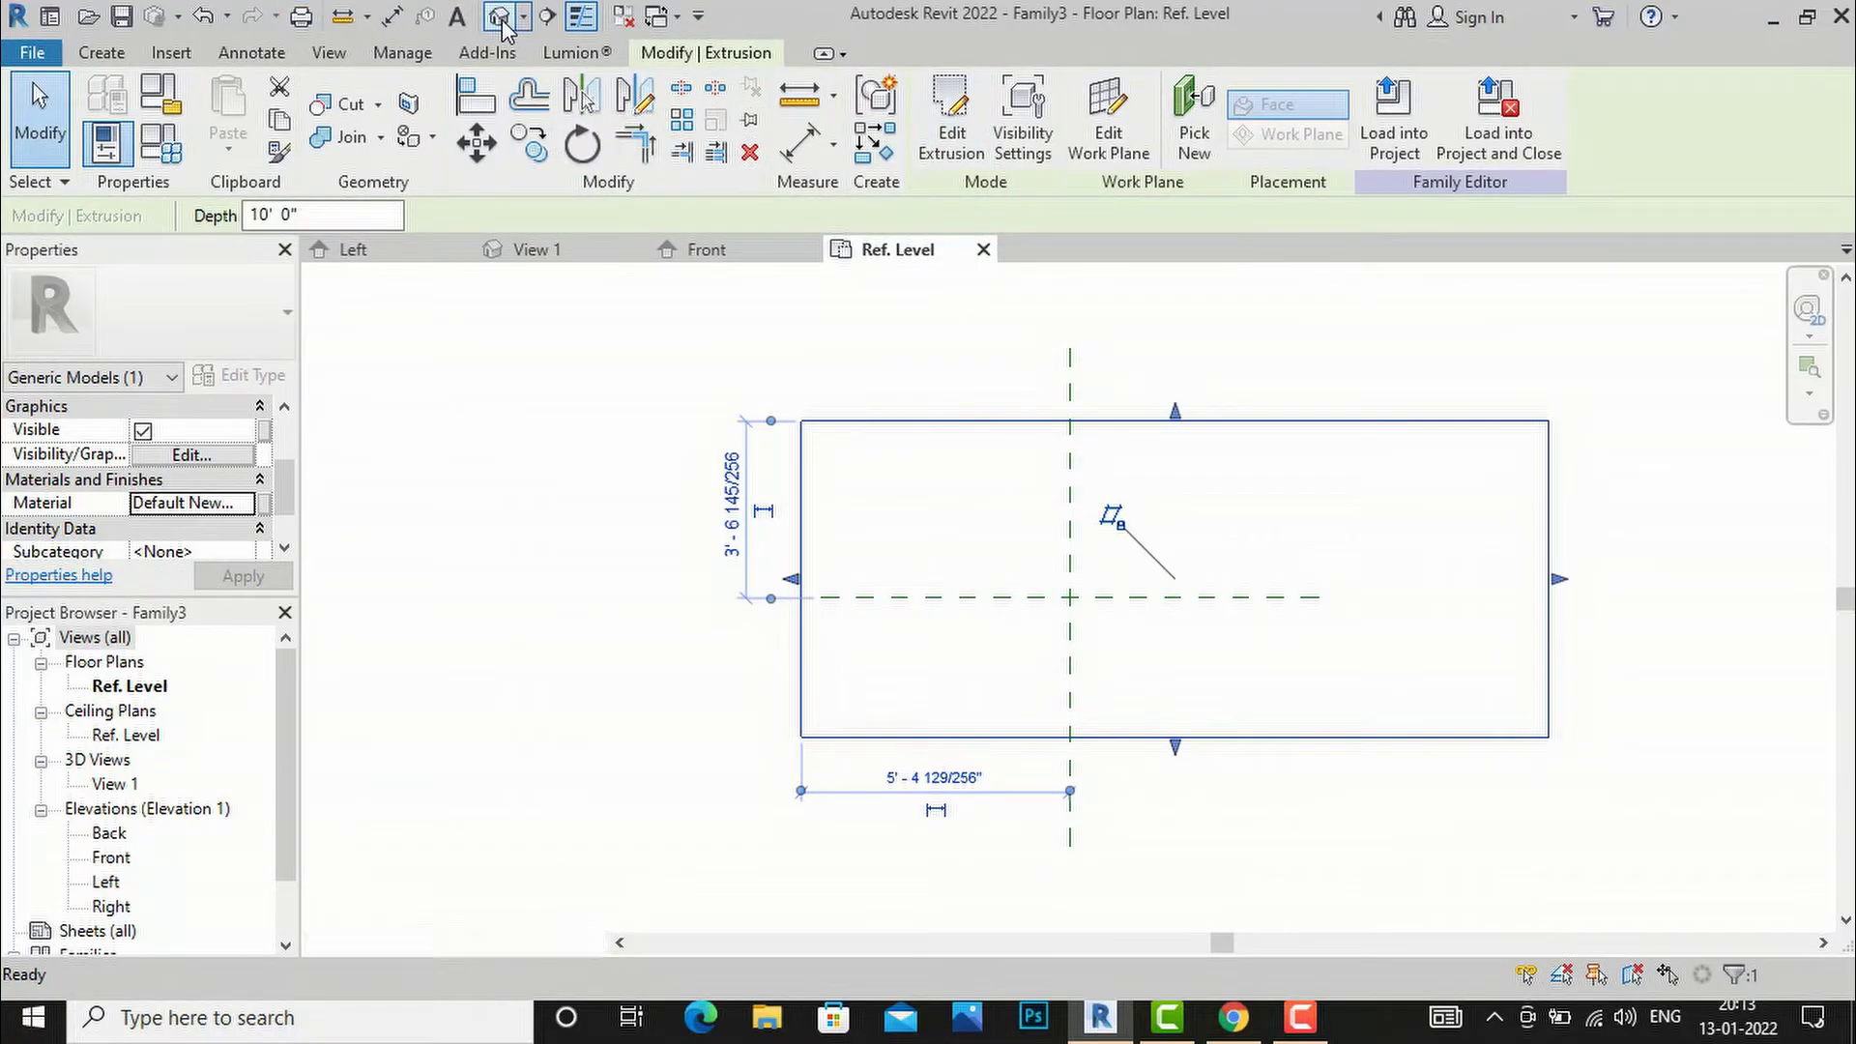
left_click(451, 944)
left_click(476, 911)
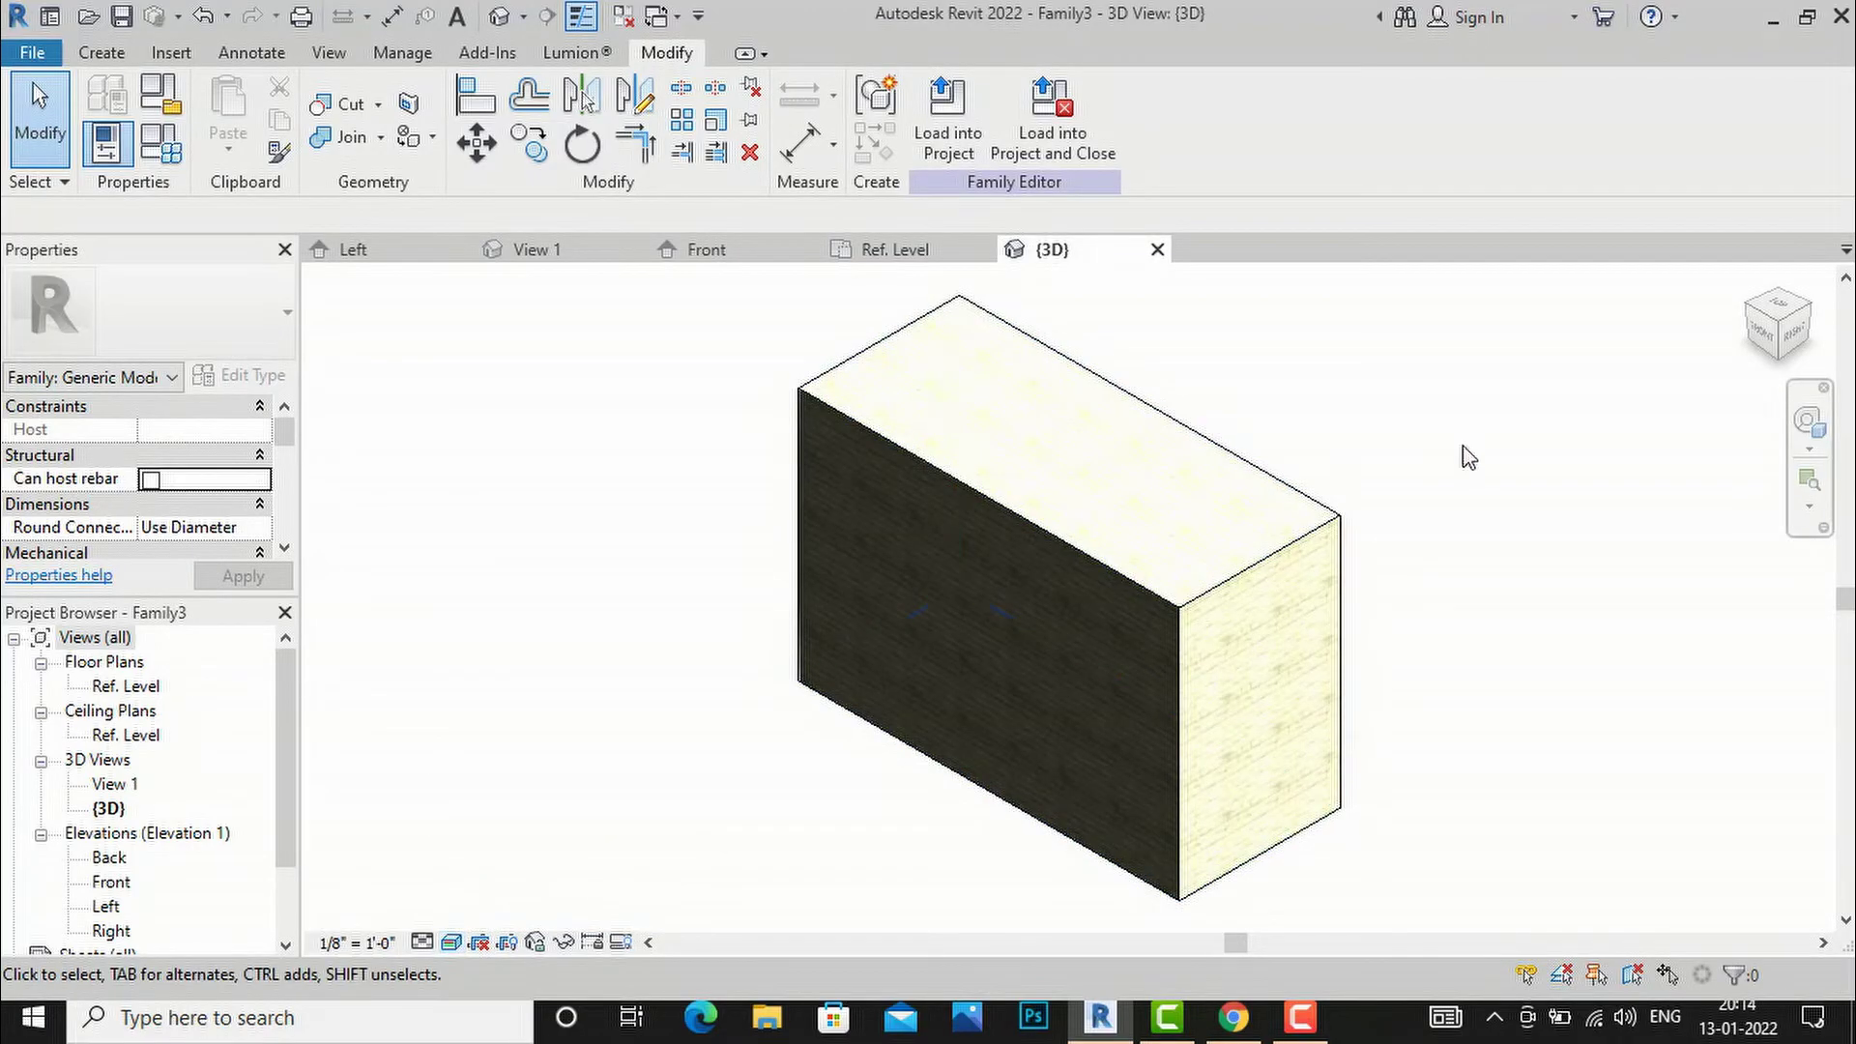
left_click(1762, 333)
middle_click_drag(529, 343, 584, 332, "shift")
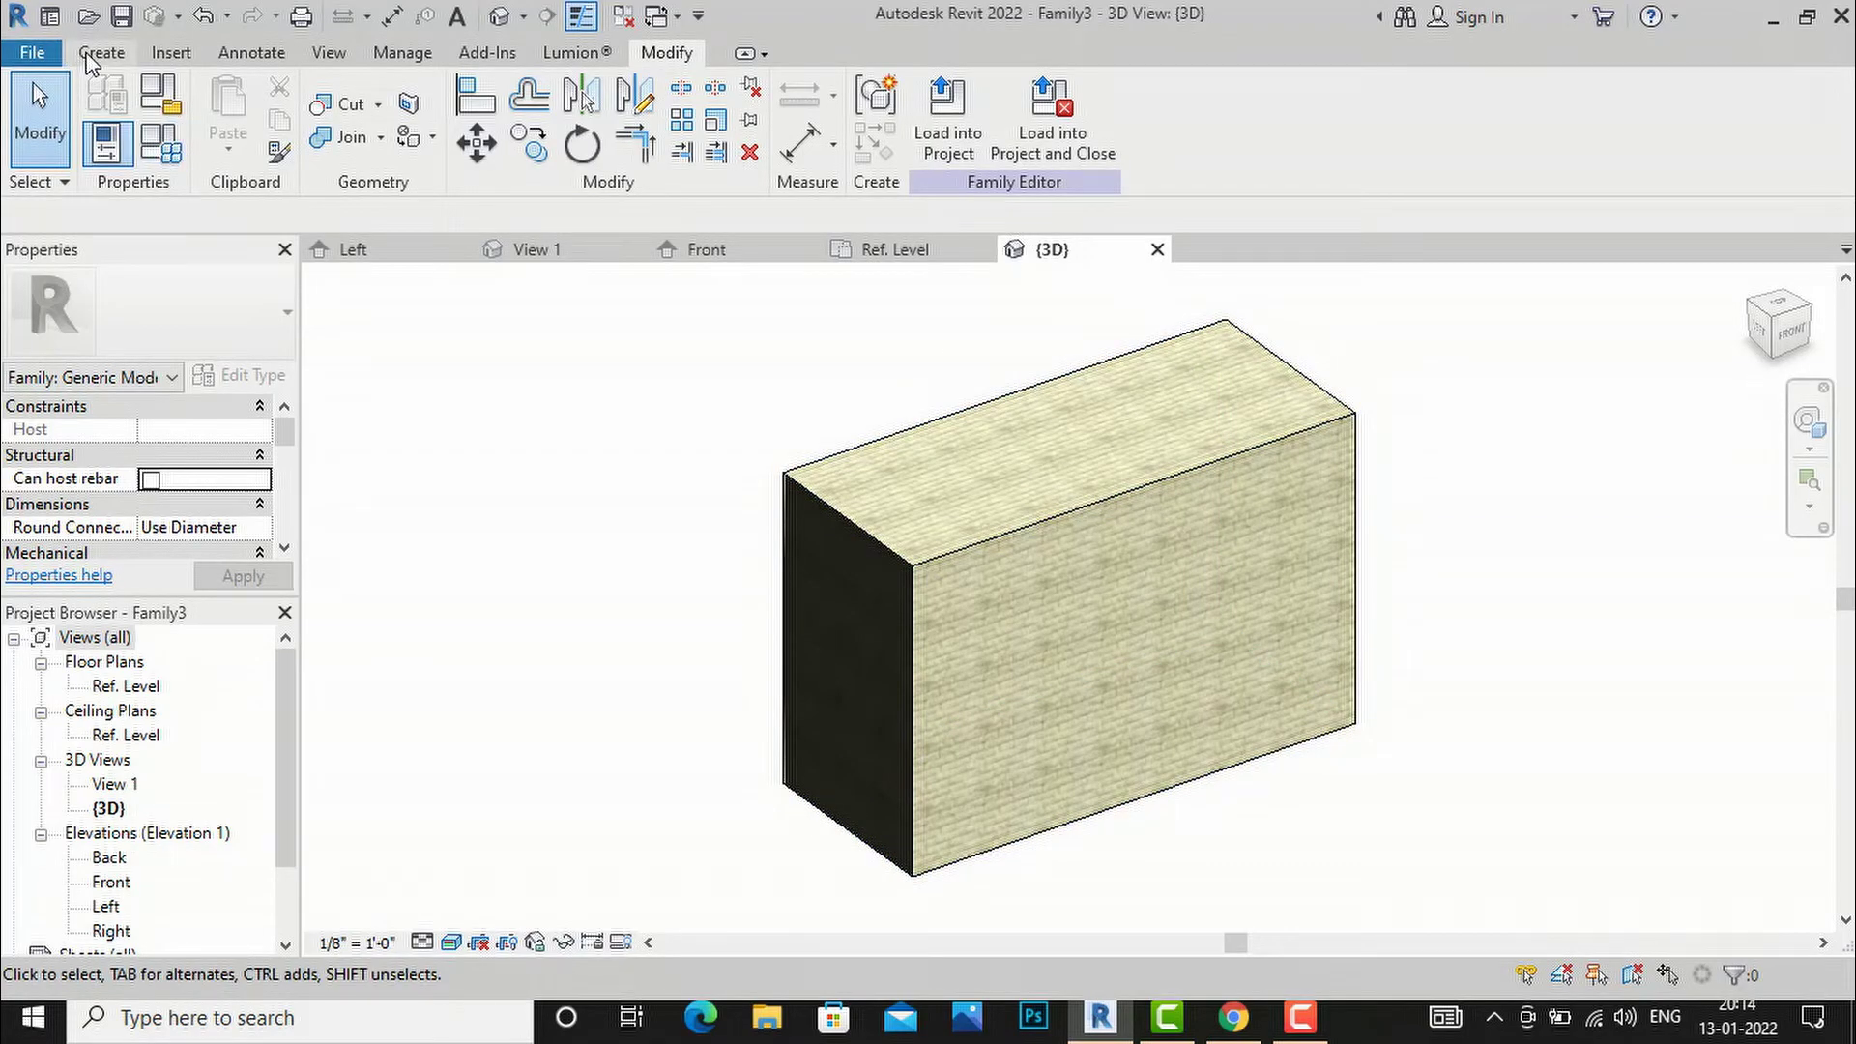
- Start a void extrusion and pick the block's front face as its work plane
left_click(92, 56)
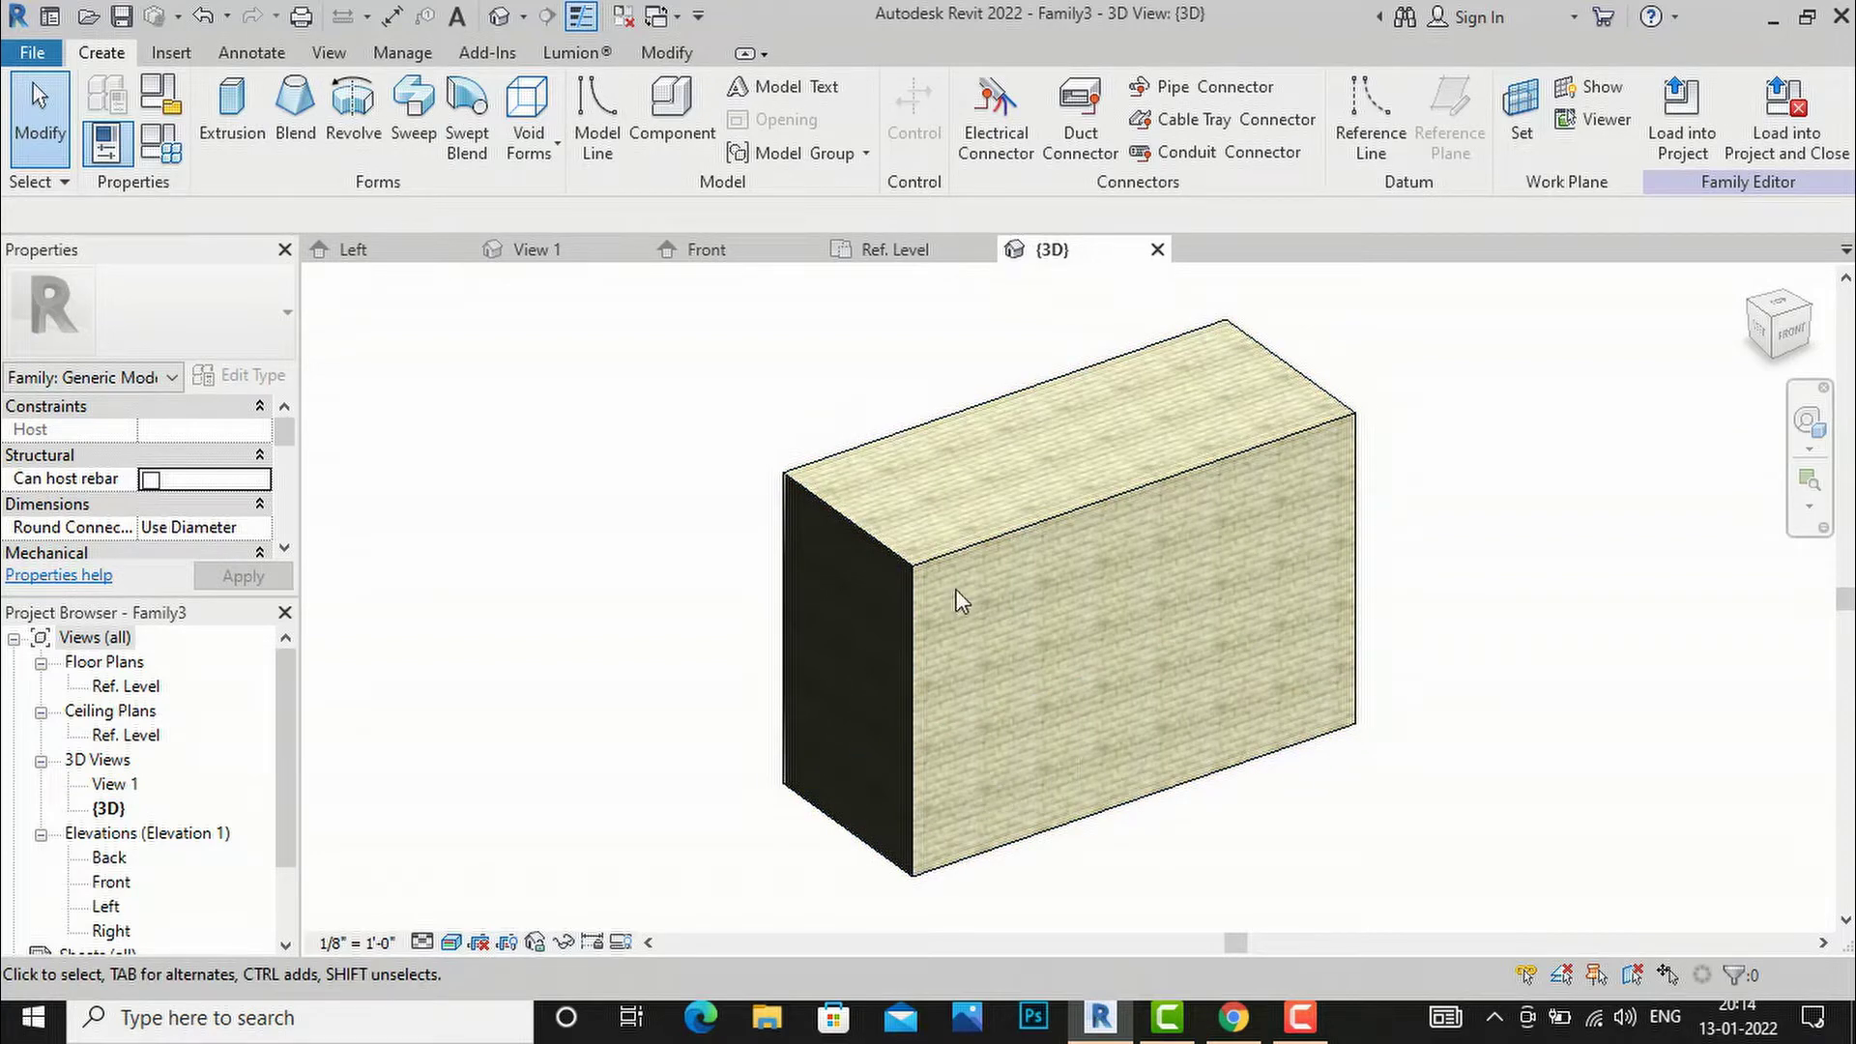
left_click(530, 145)
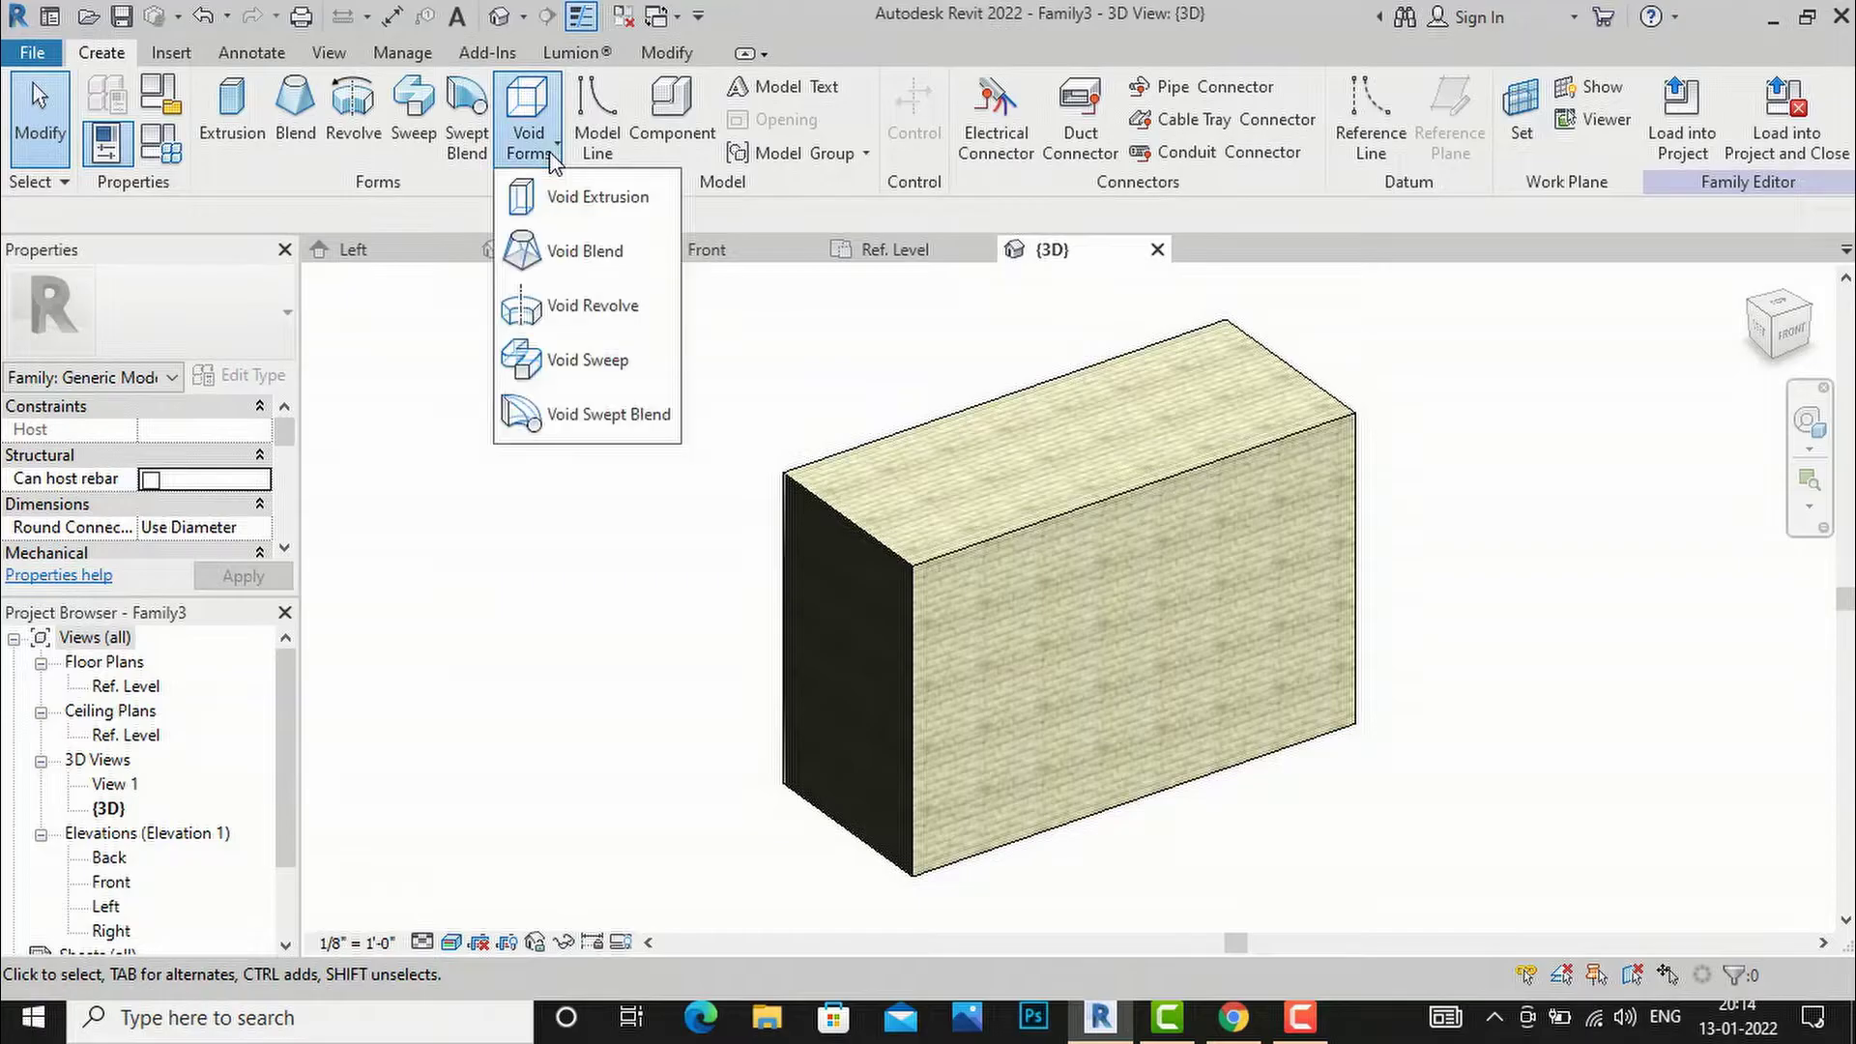
left_click(574, 199)
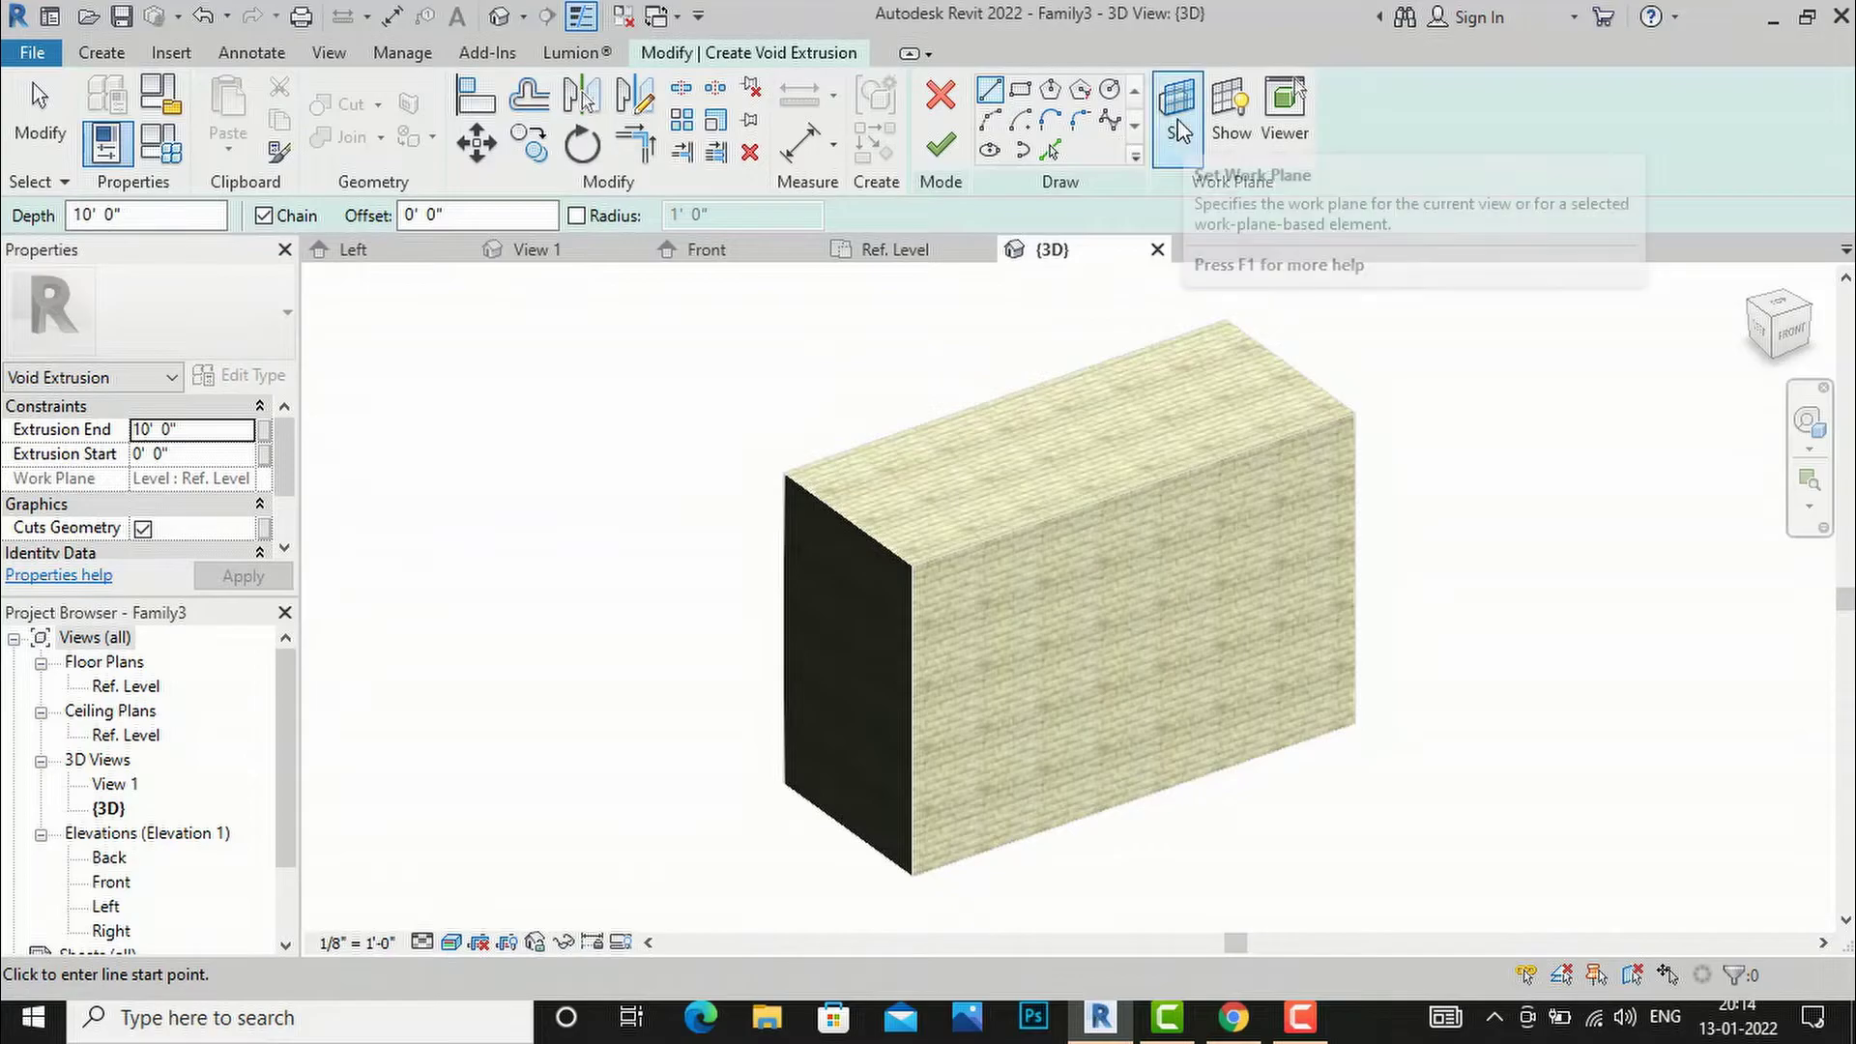
left_click(1179, 126)
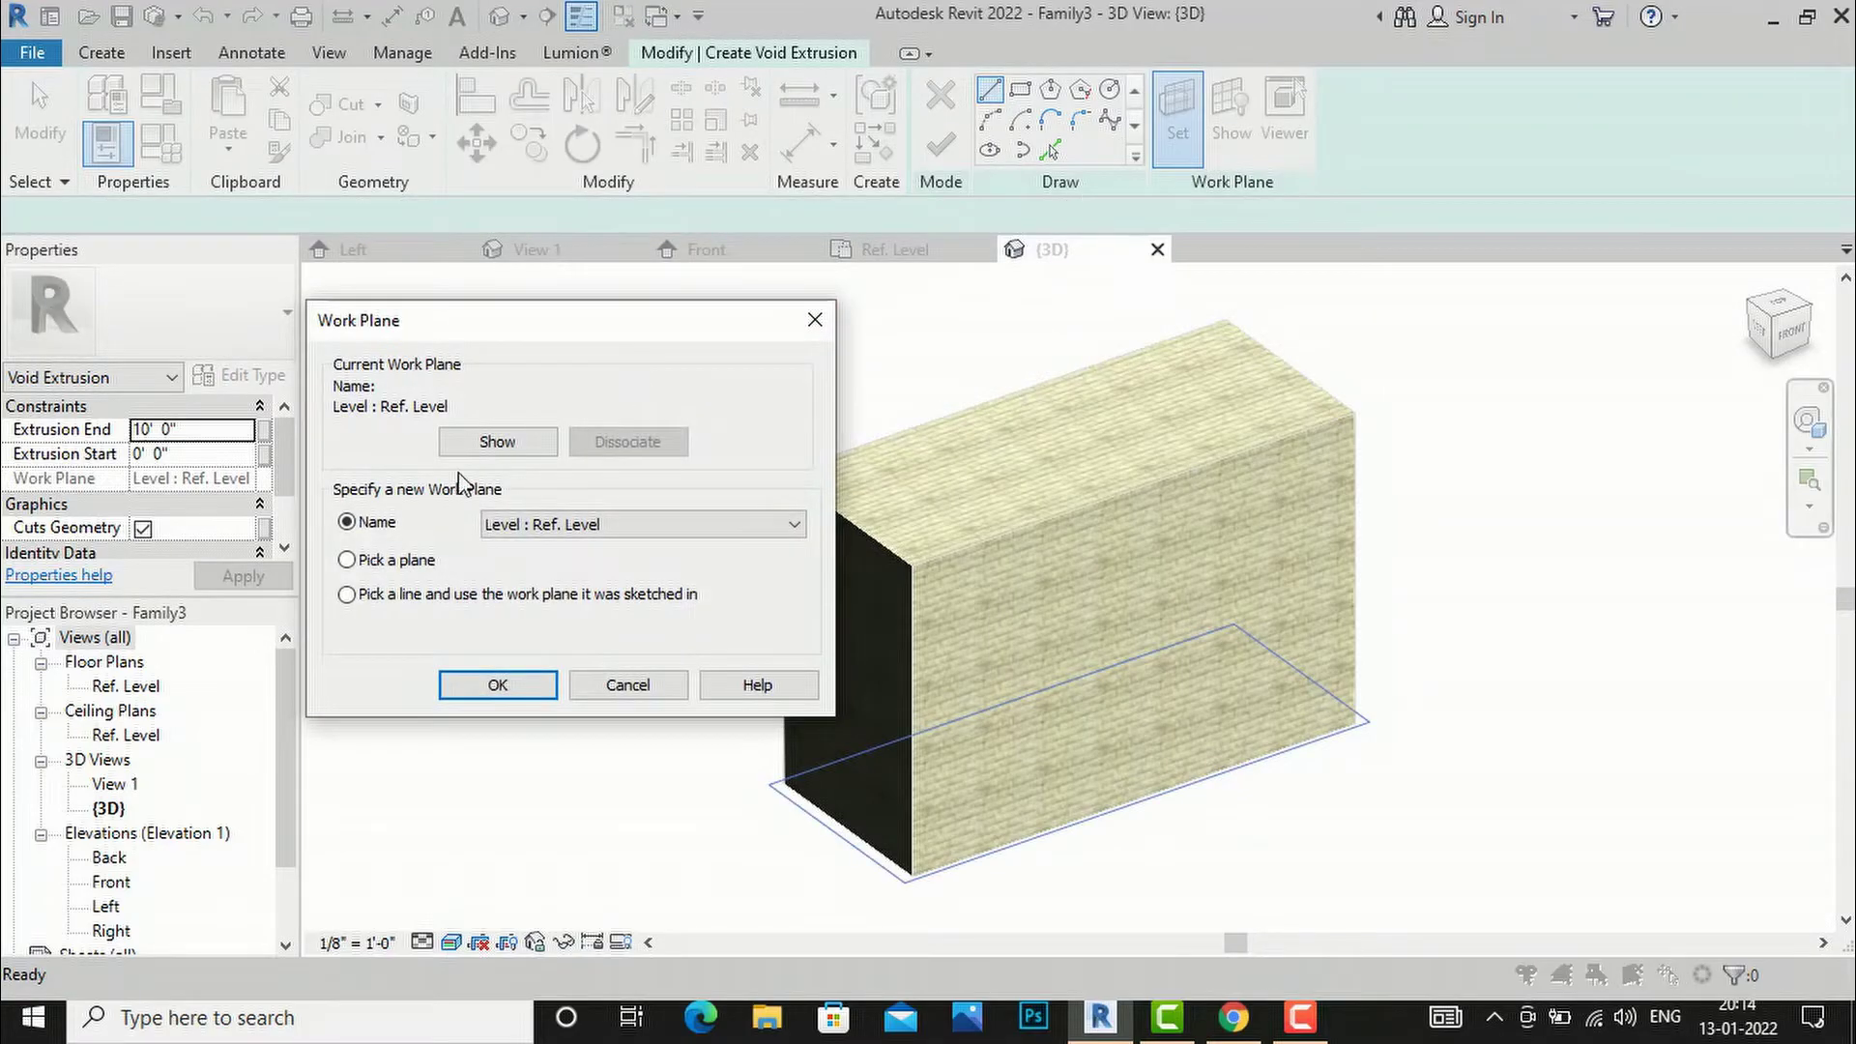
left_click(497, 684)
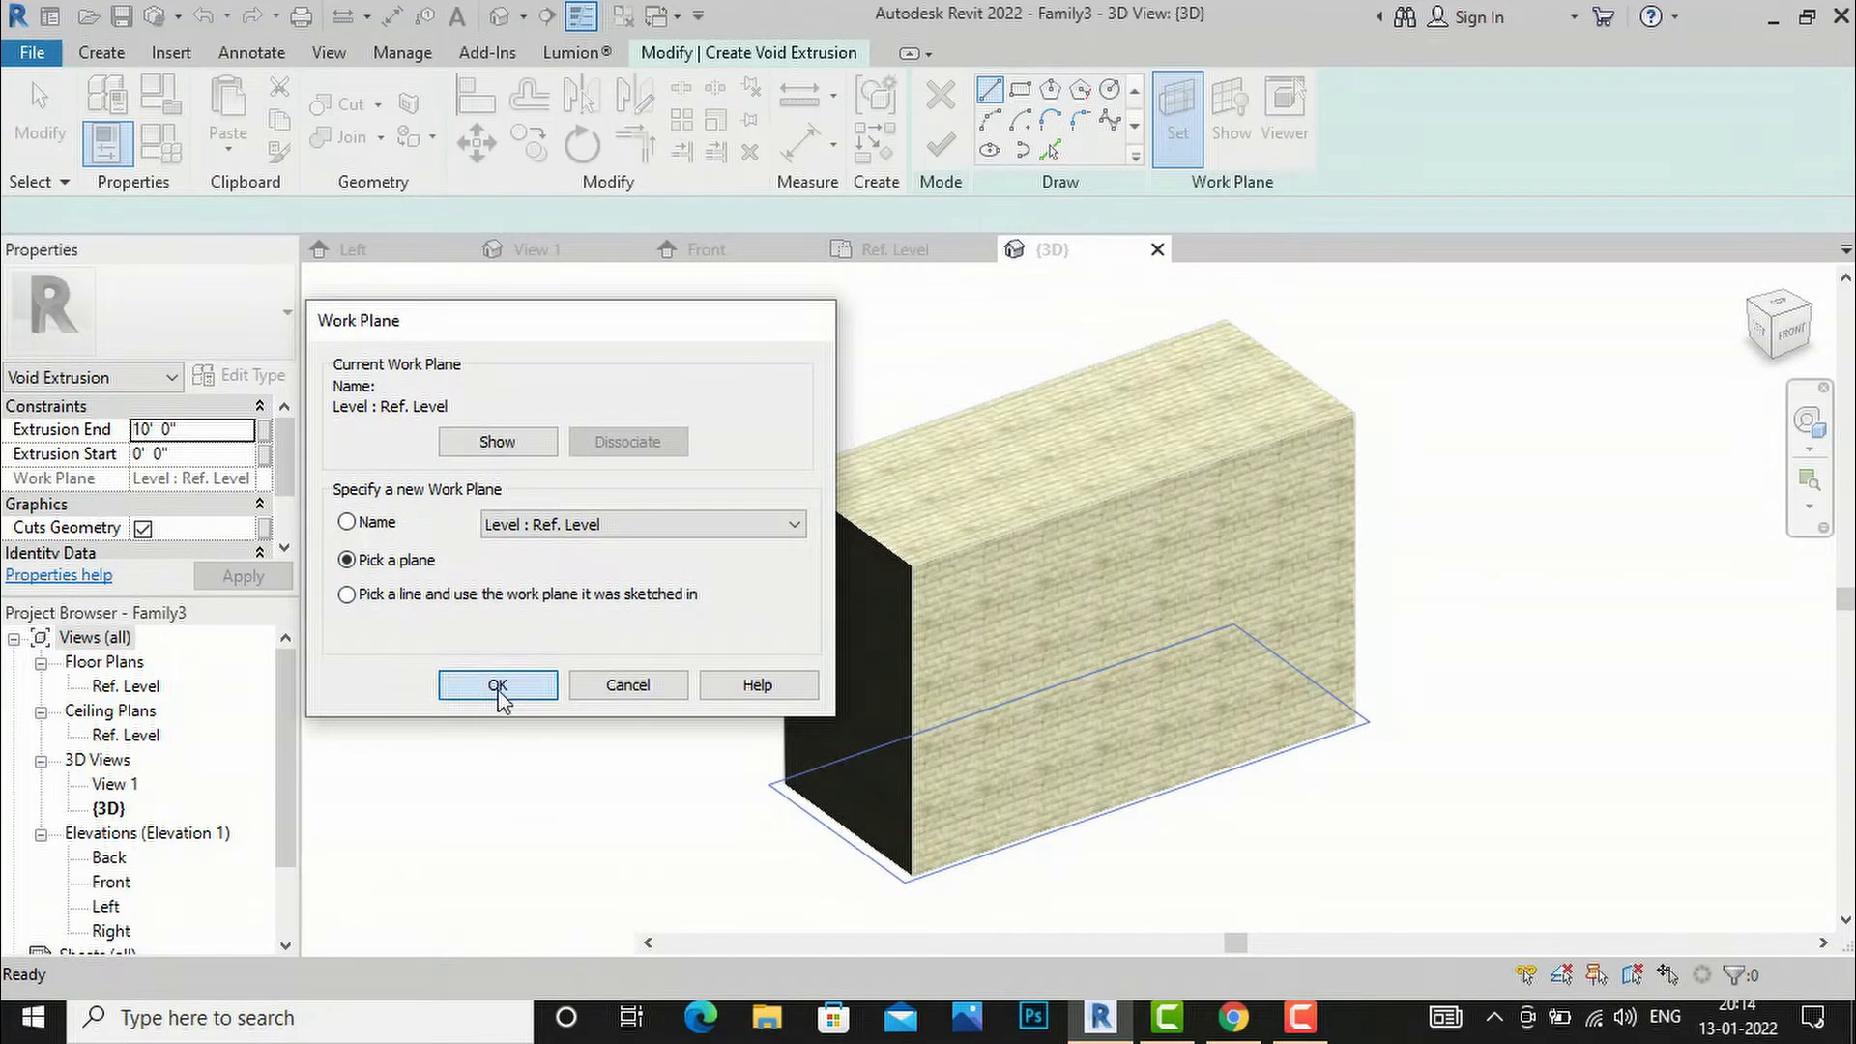
left_click(1055, 527)
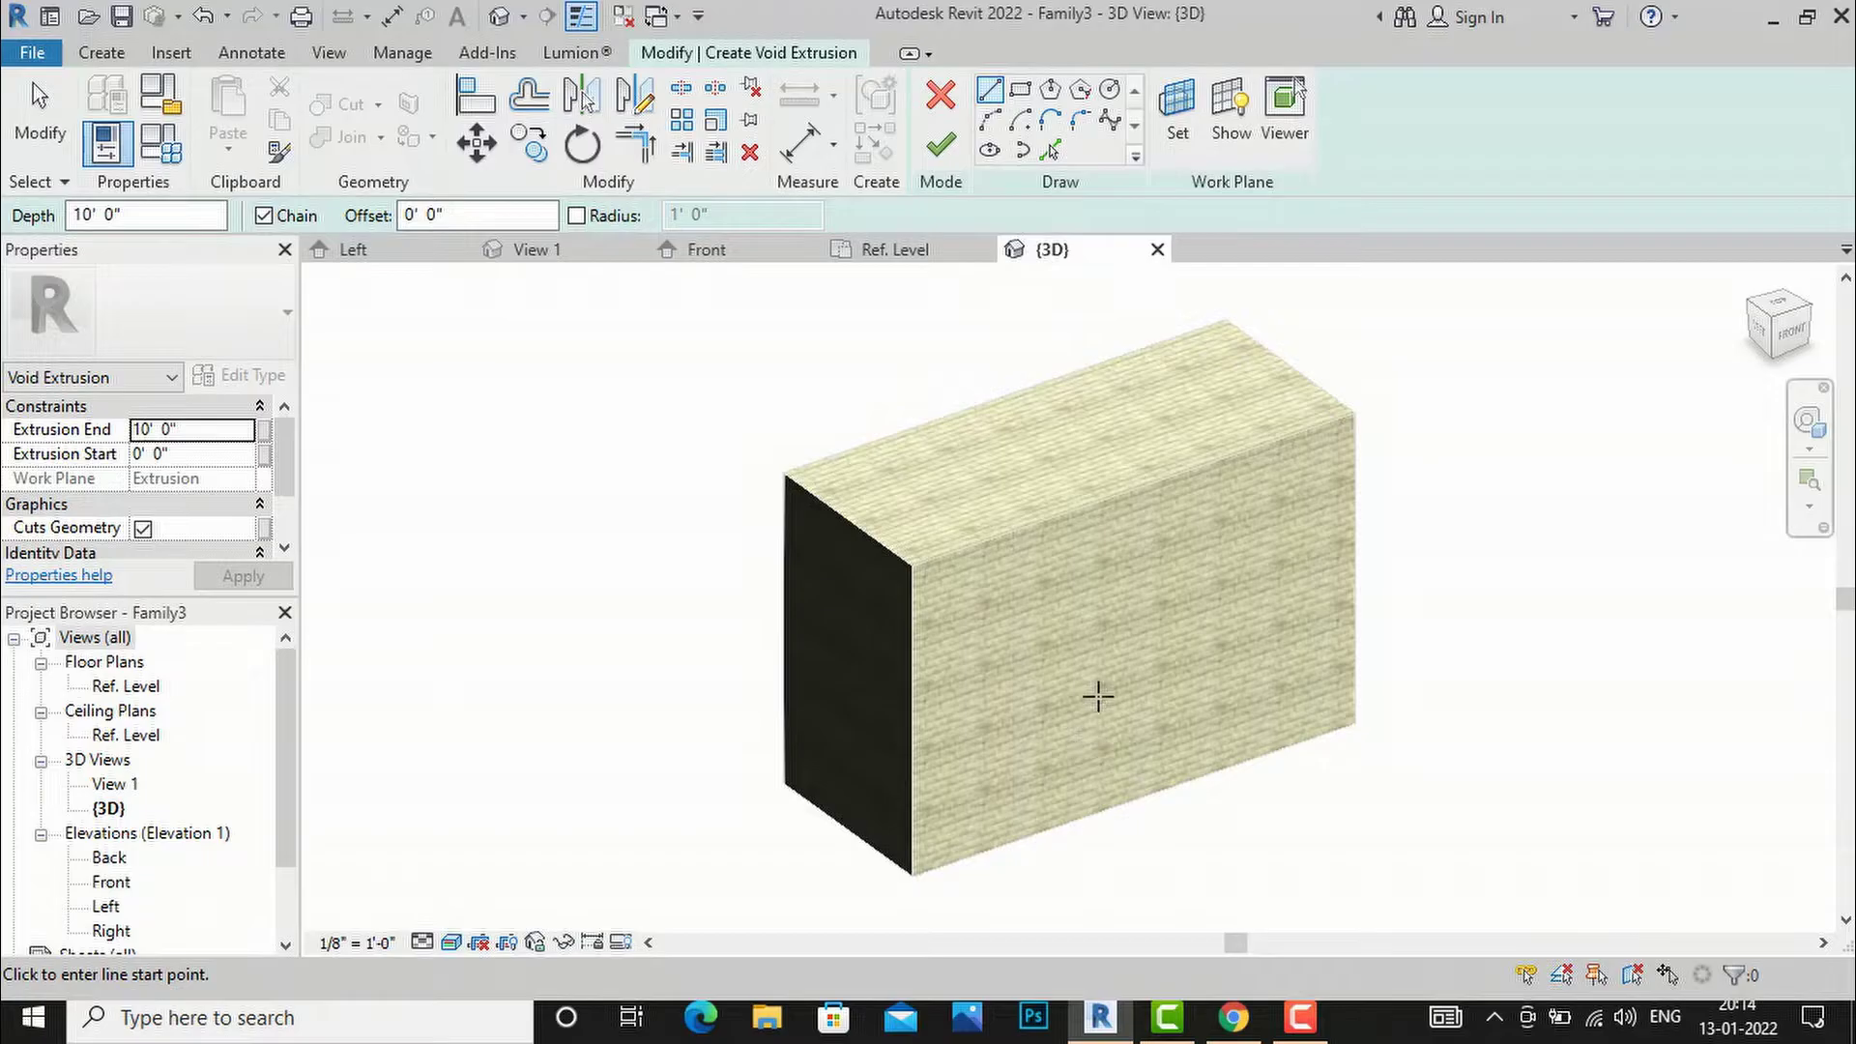
- Sketch a rectangle about 9'-6" by 5'-0" on the block's front face as the void profile
left_click(1021, 91)
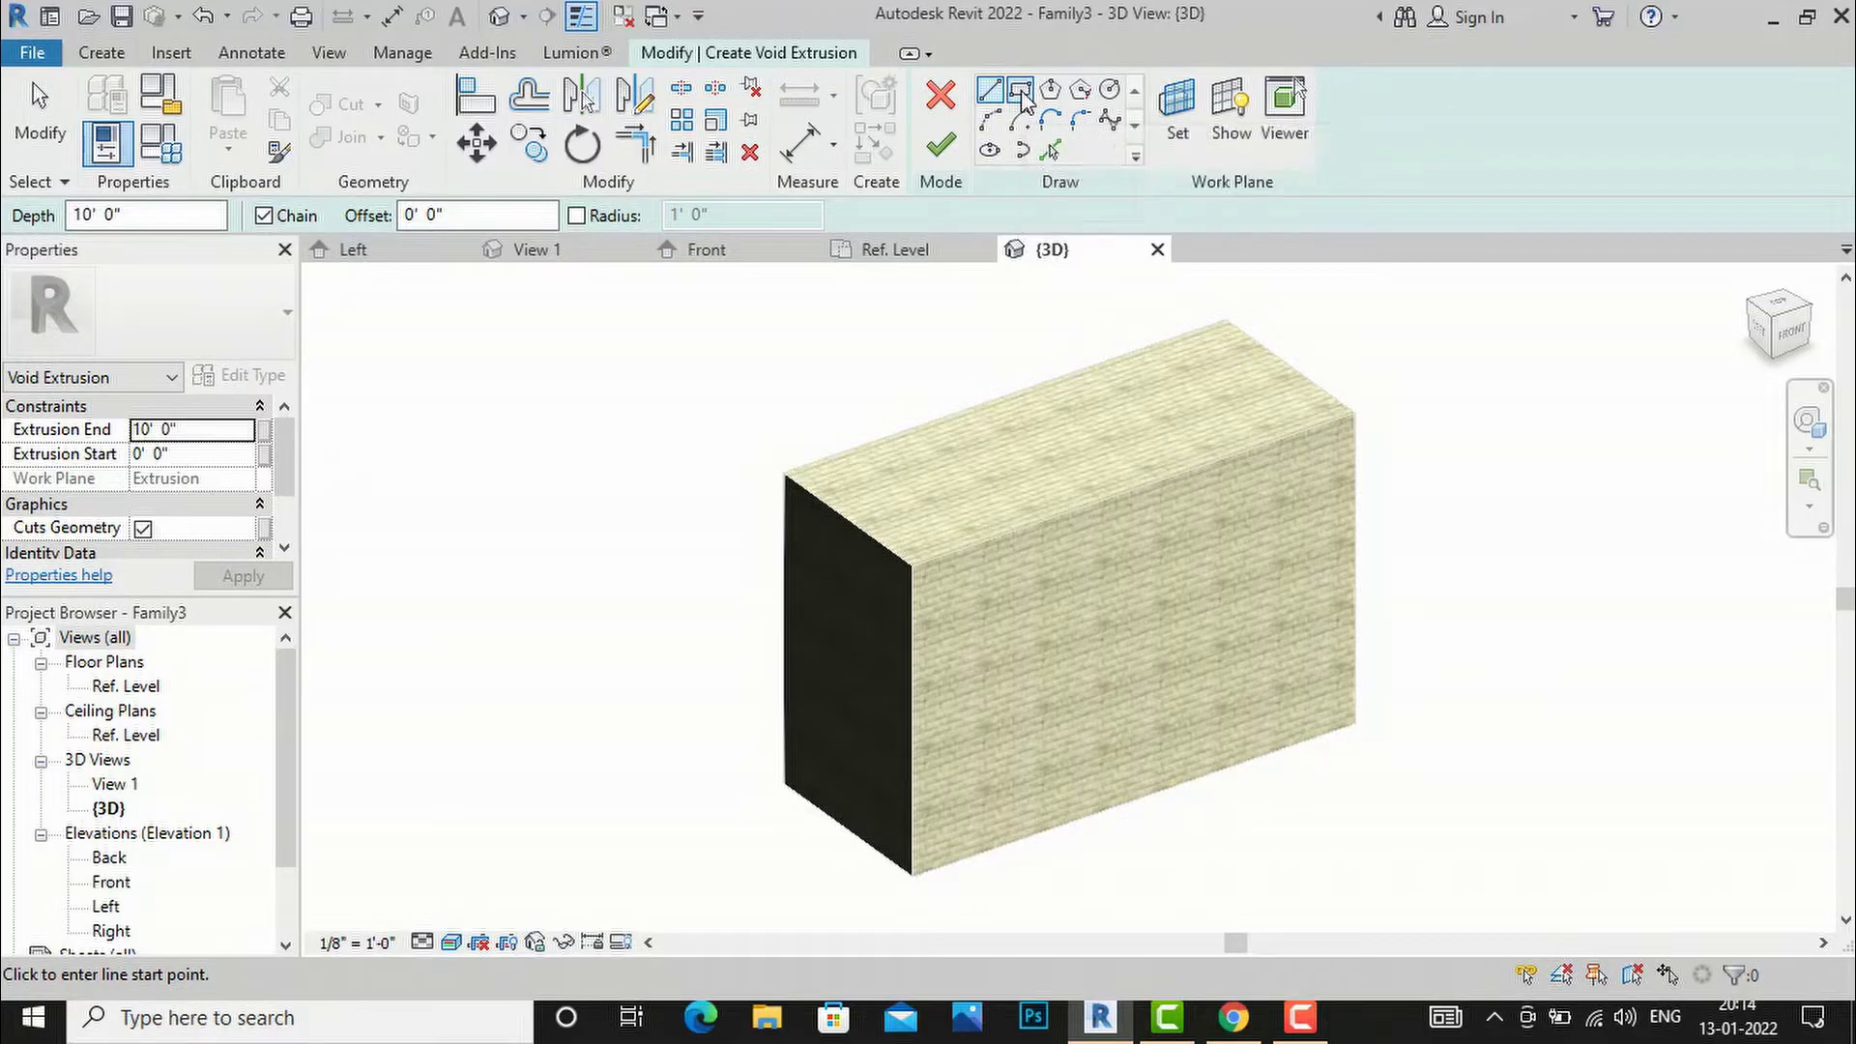
left_click(1005, 616)
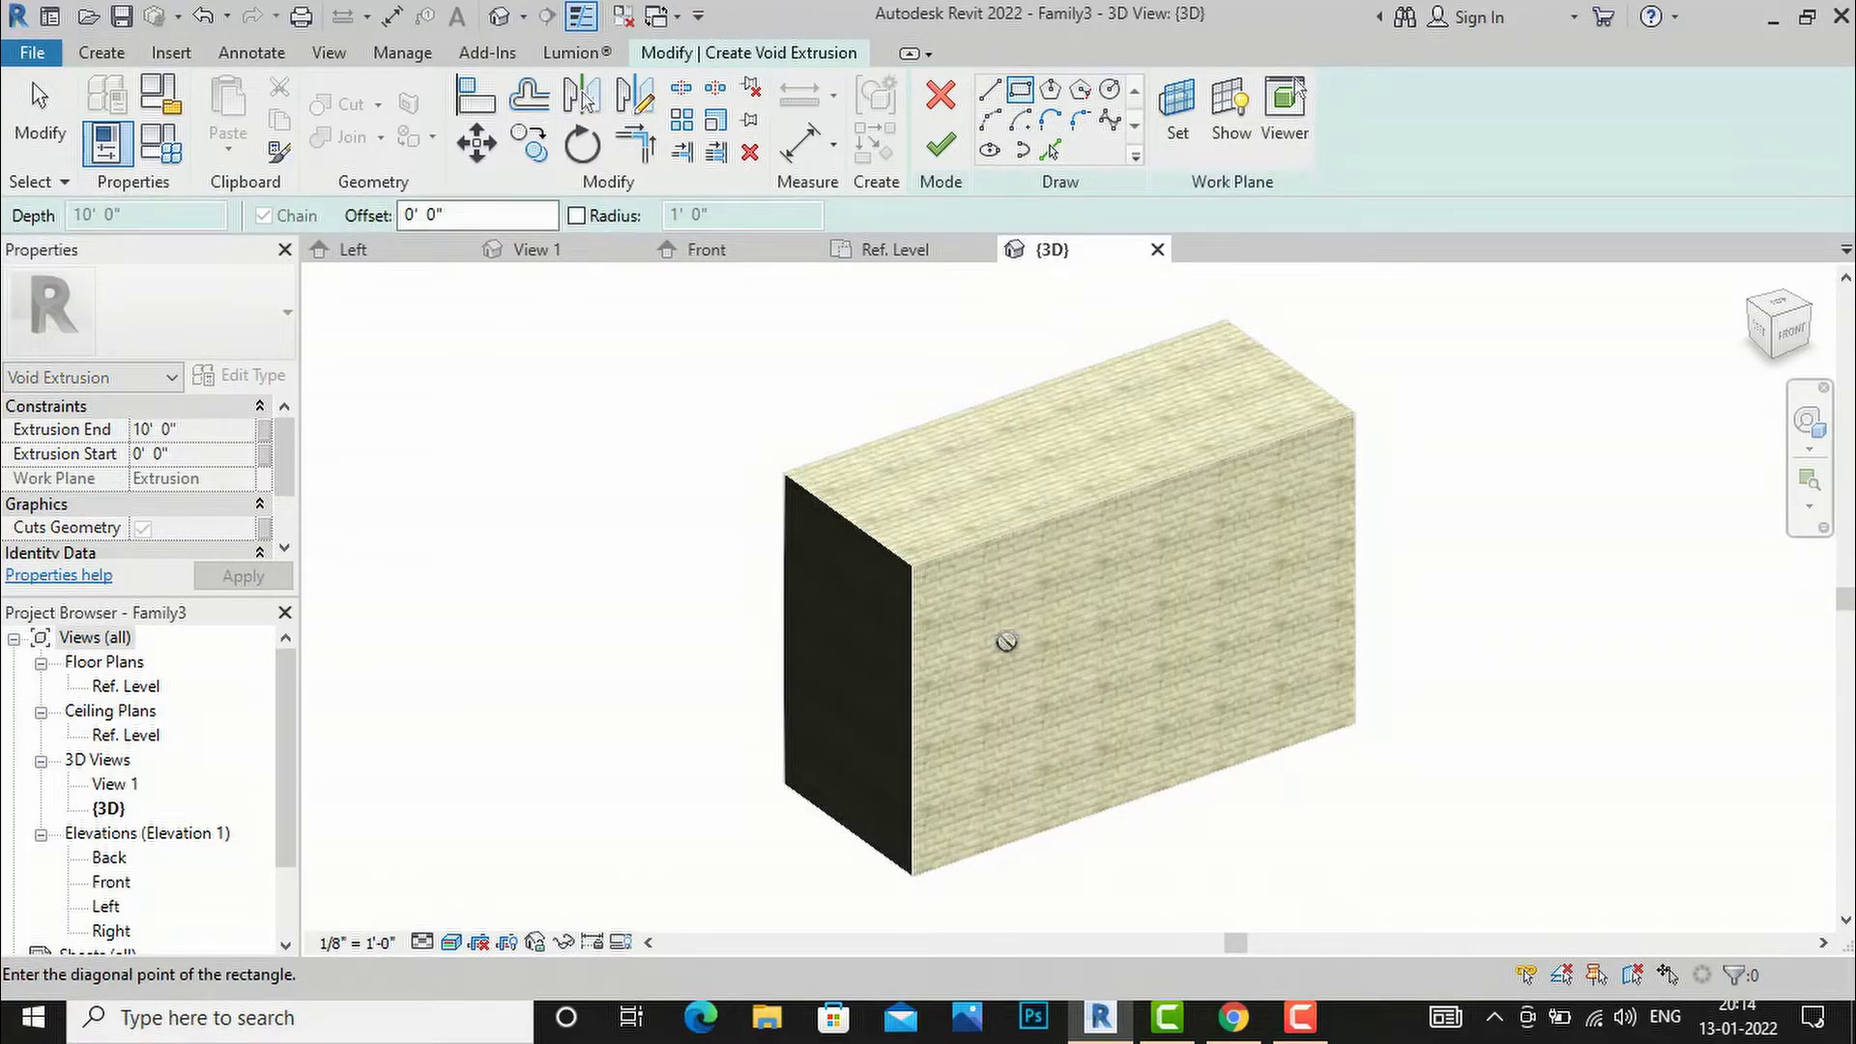
left_click(1284, 675)
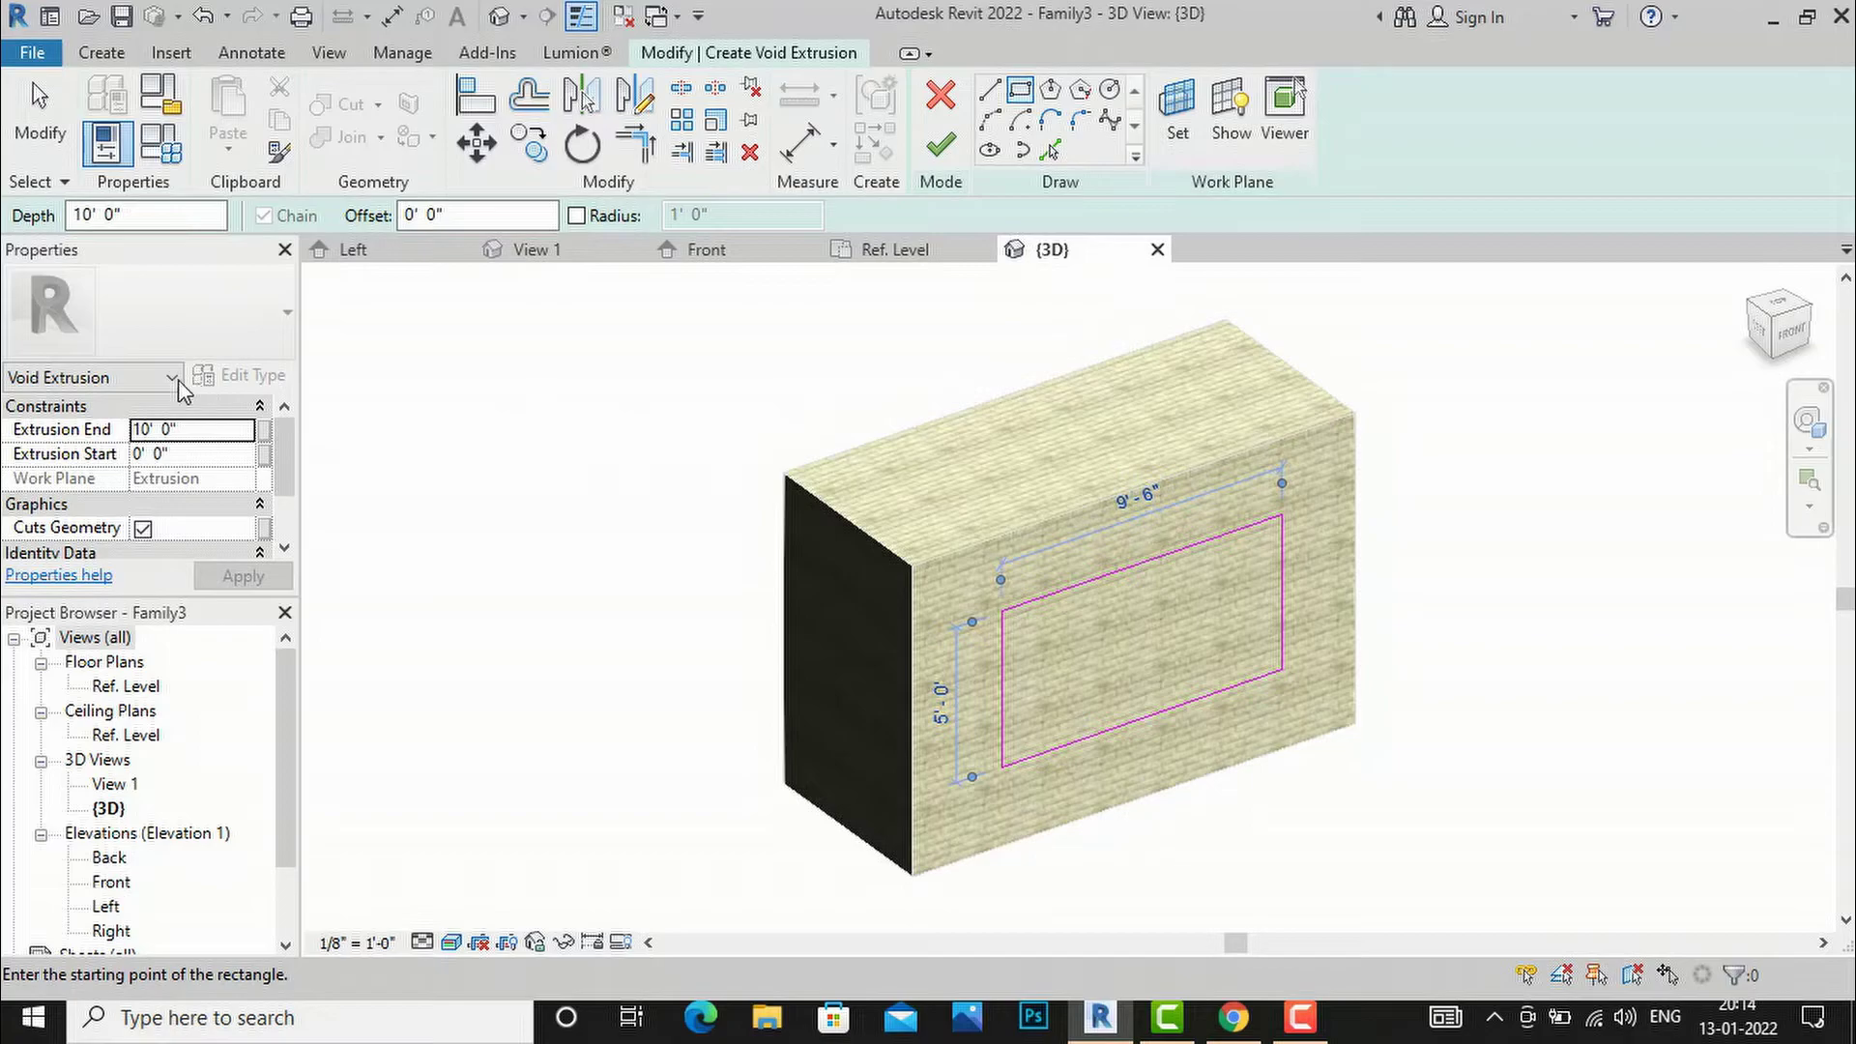
- Set the void's Extrusion End to -1', keep its Solid/Void setting on Void, and finish the void extrusion
left_click(196, 434)
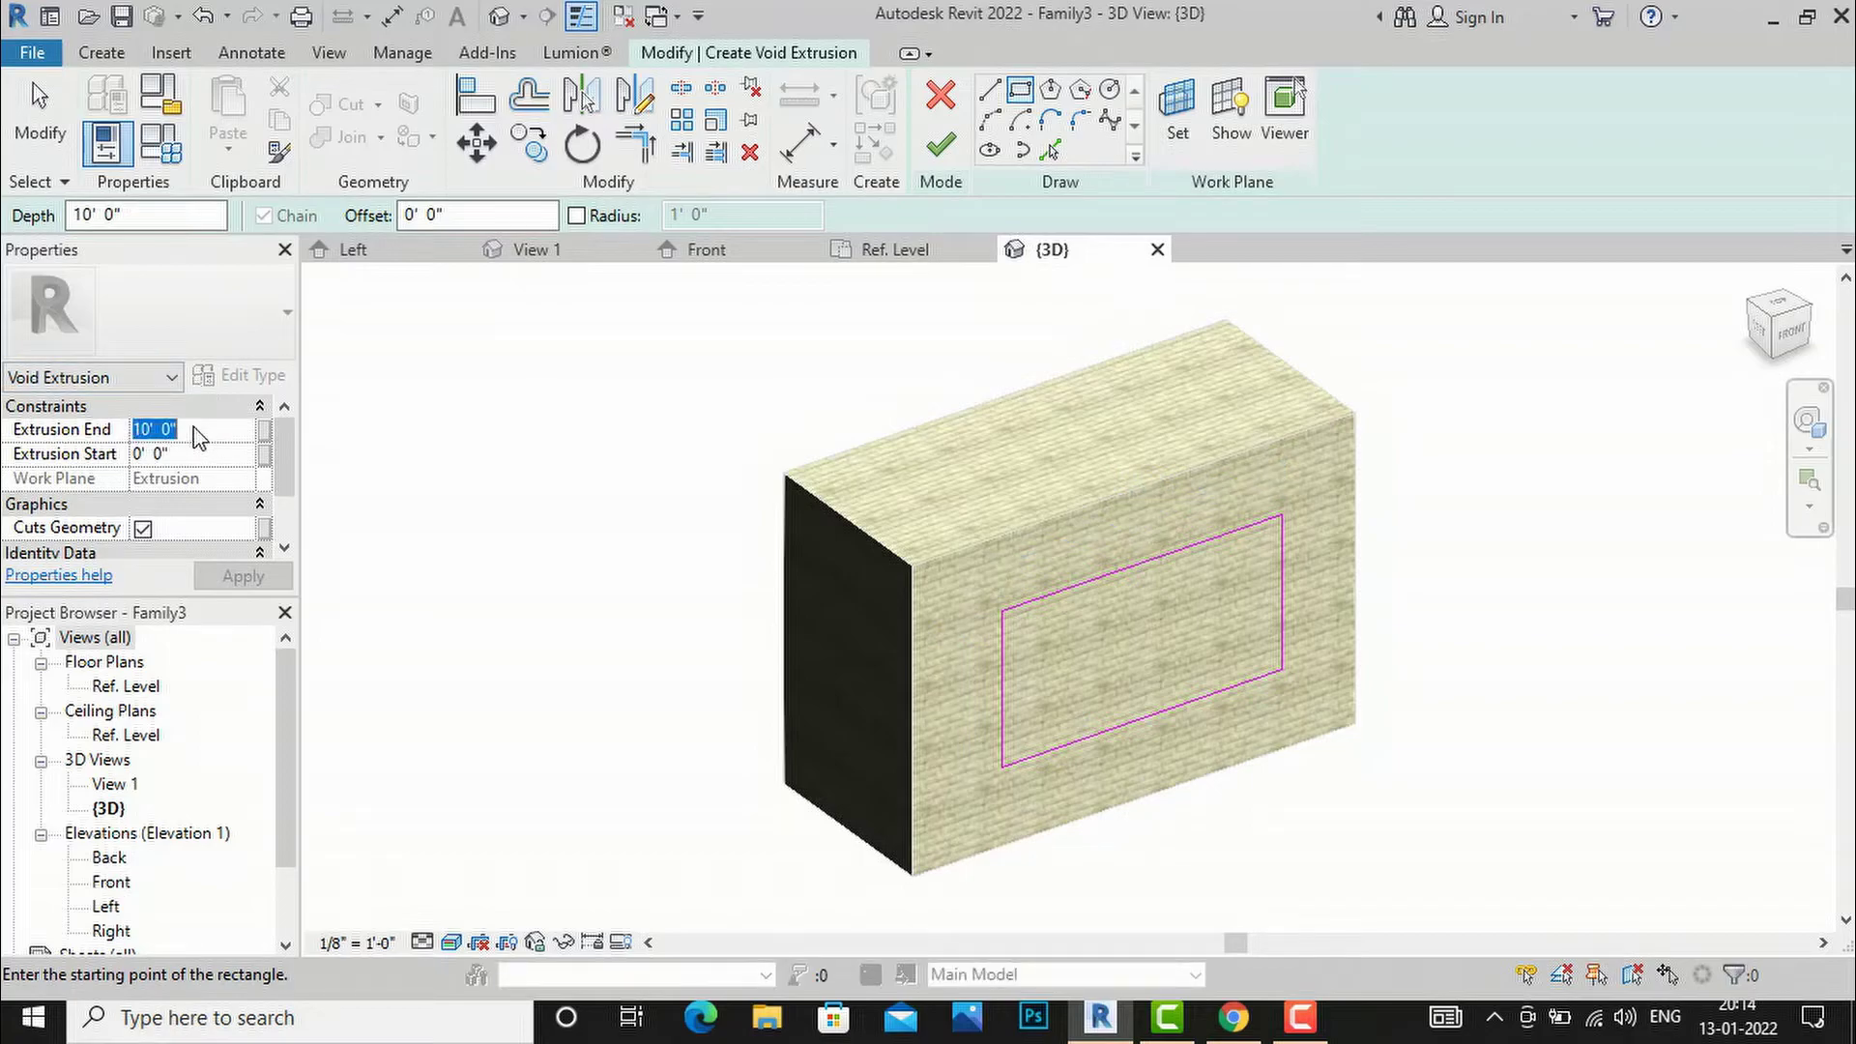
type("-1")
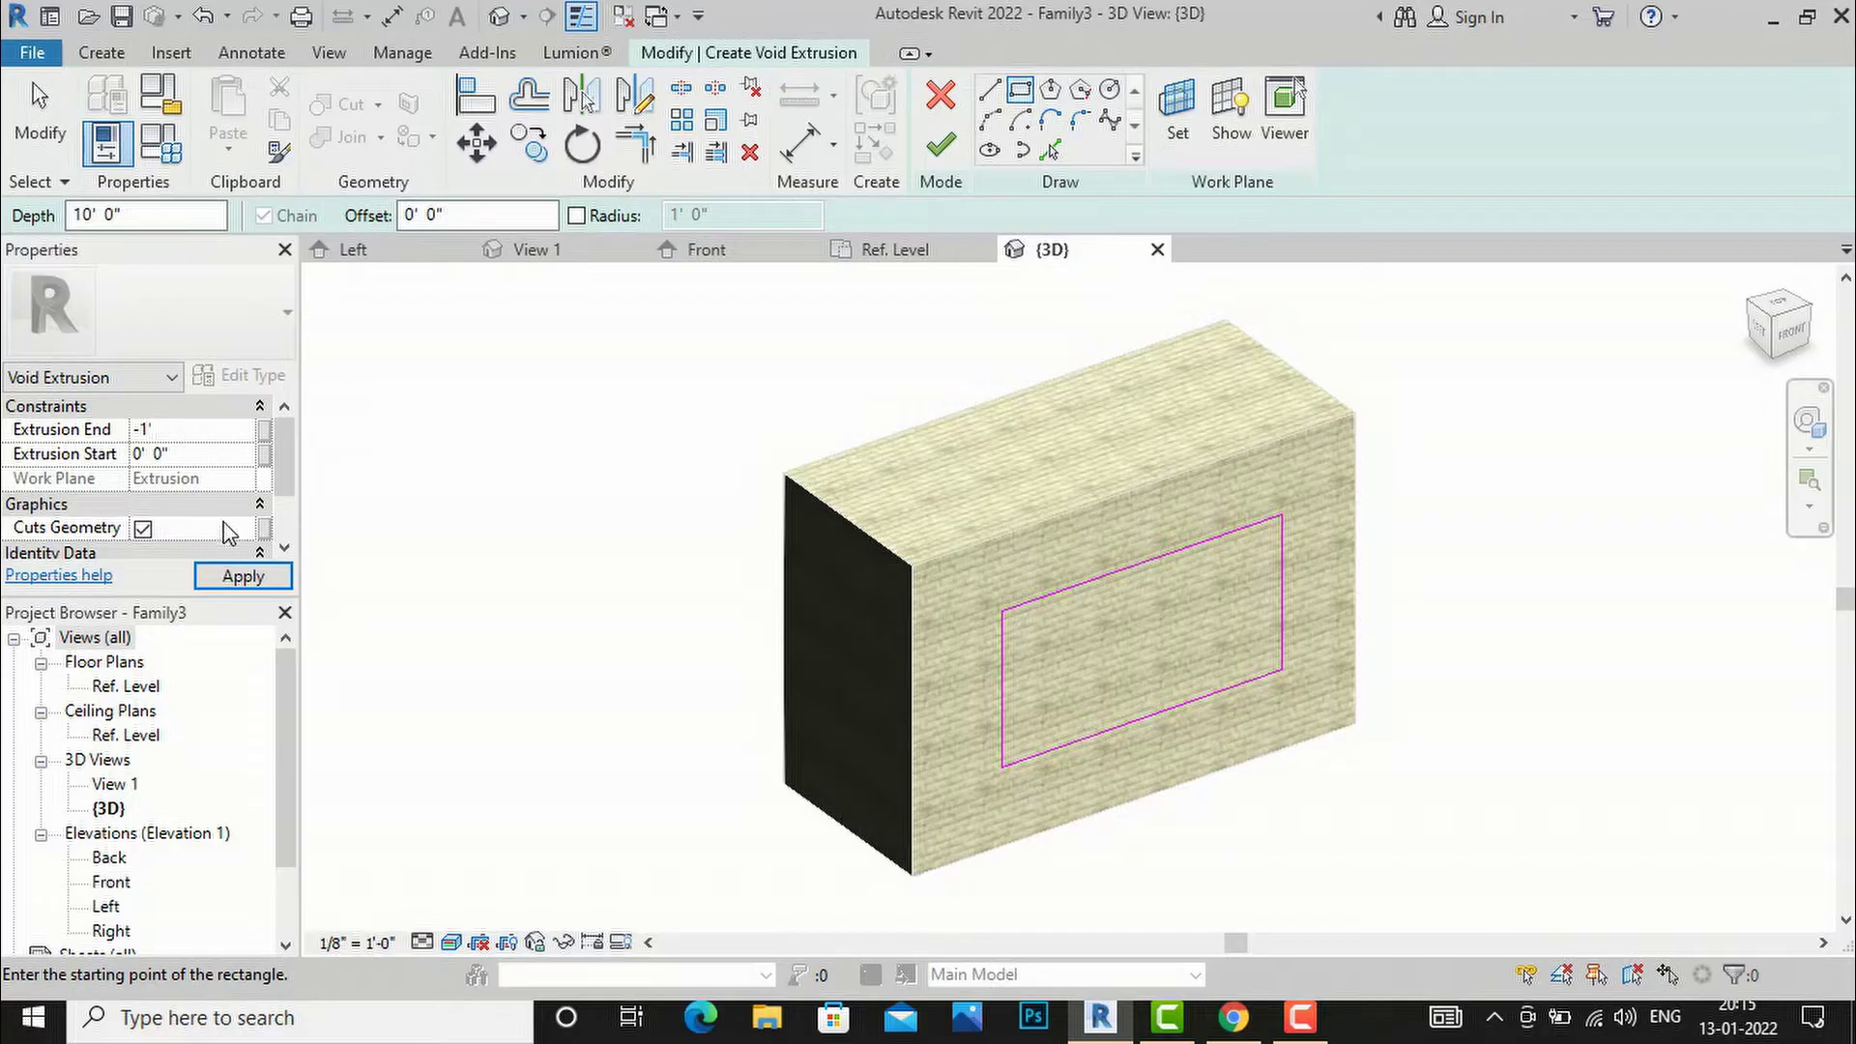
left_click(228, 575)
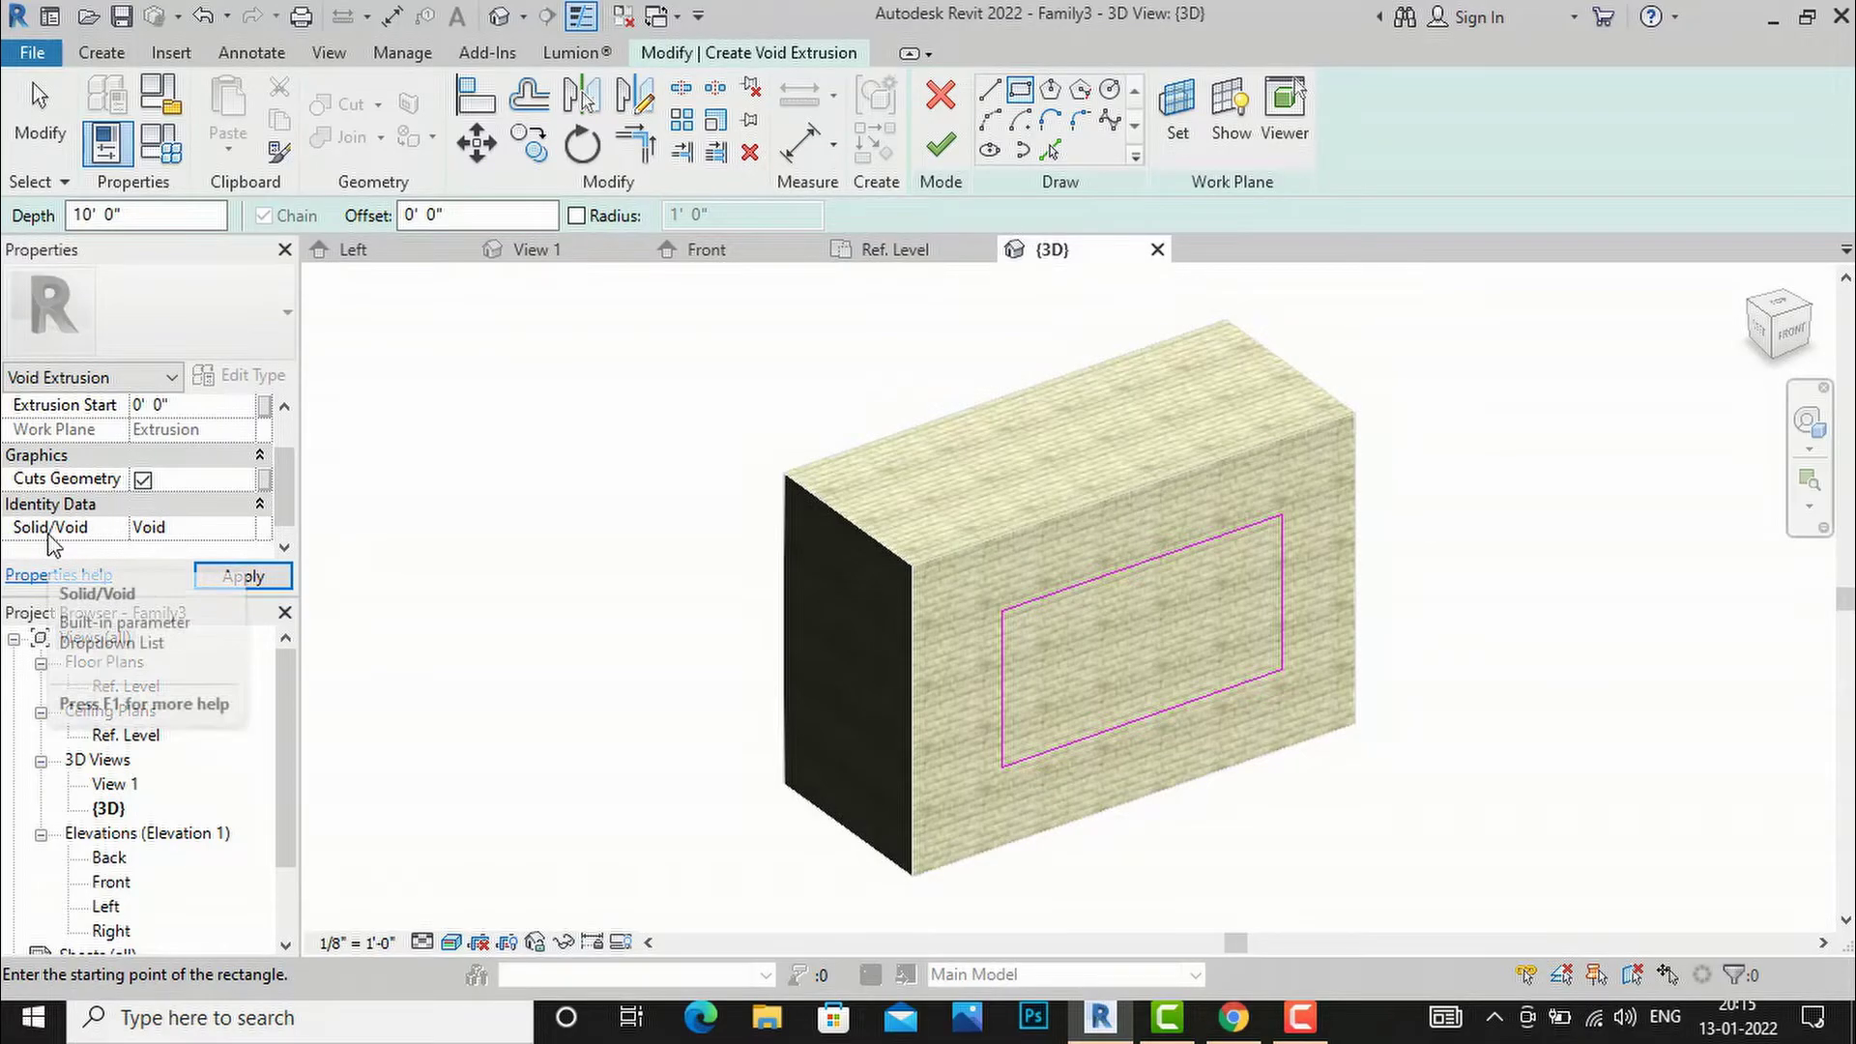
left_click(193, 532)
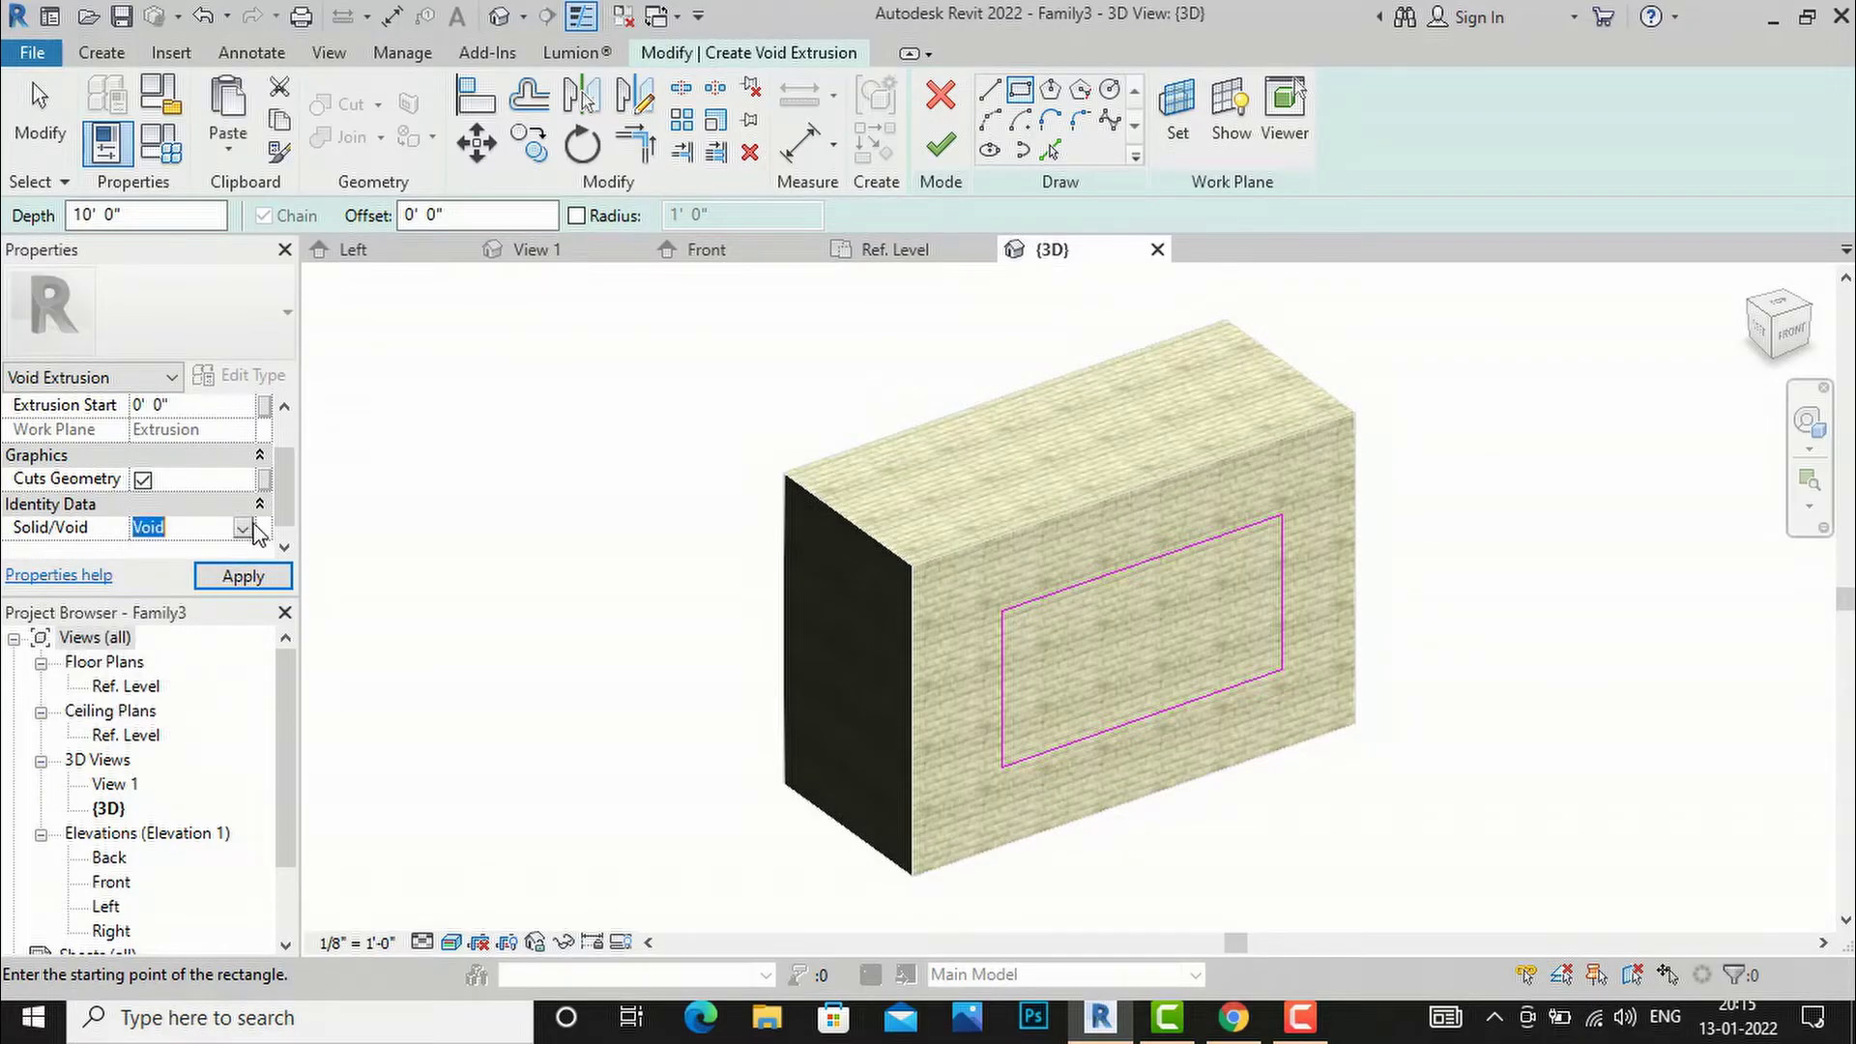
left_click(242, 528)
left_click(243, 531)
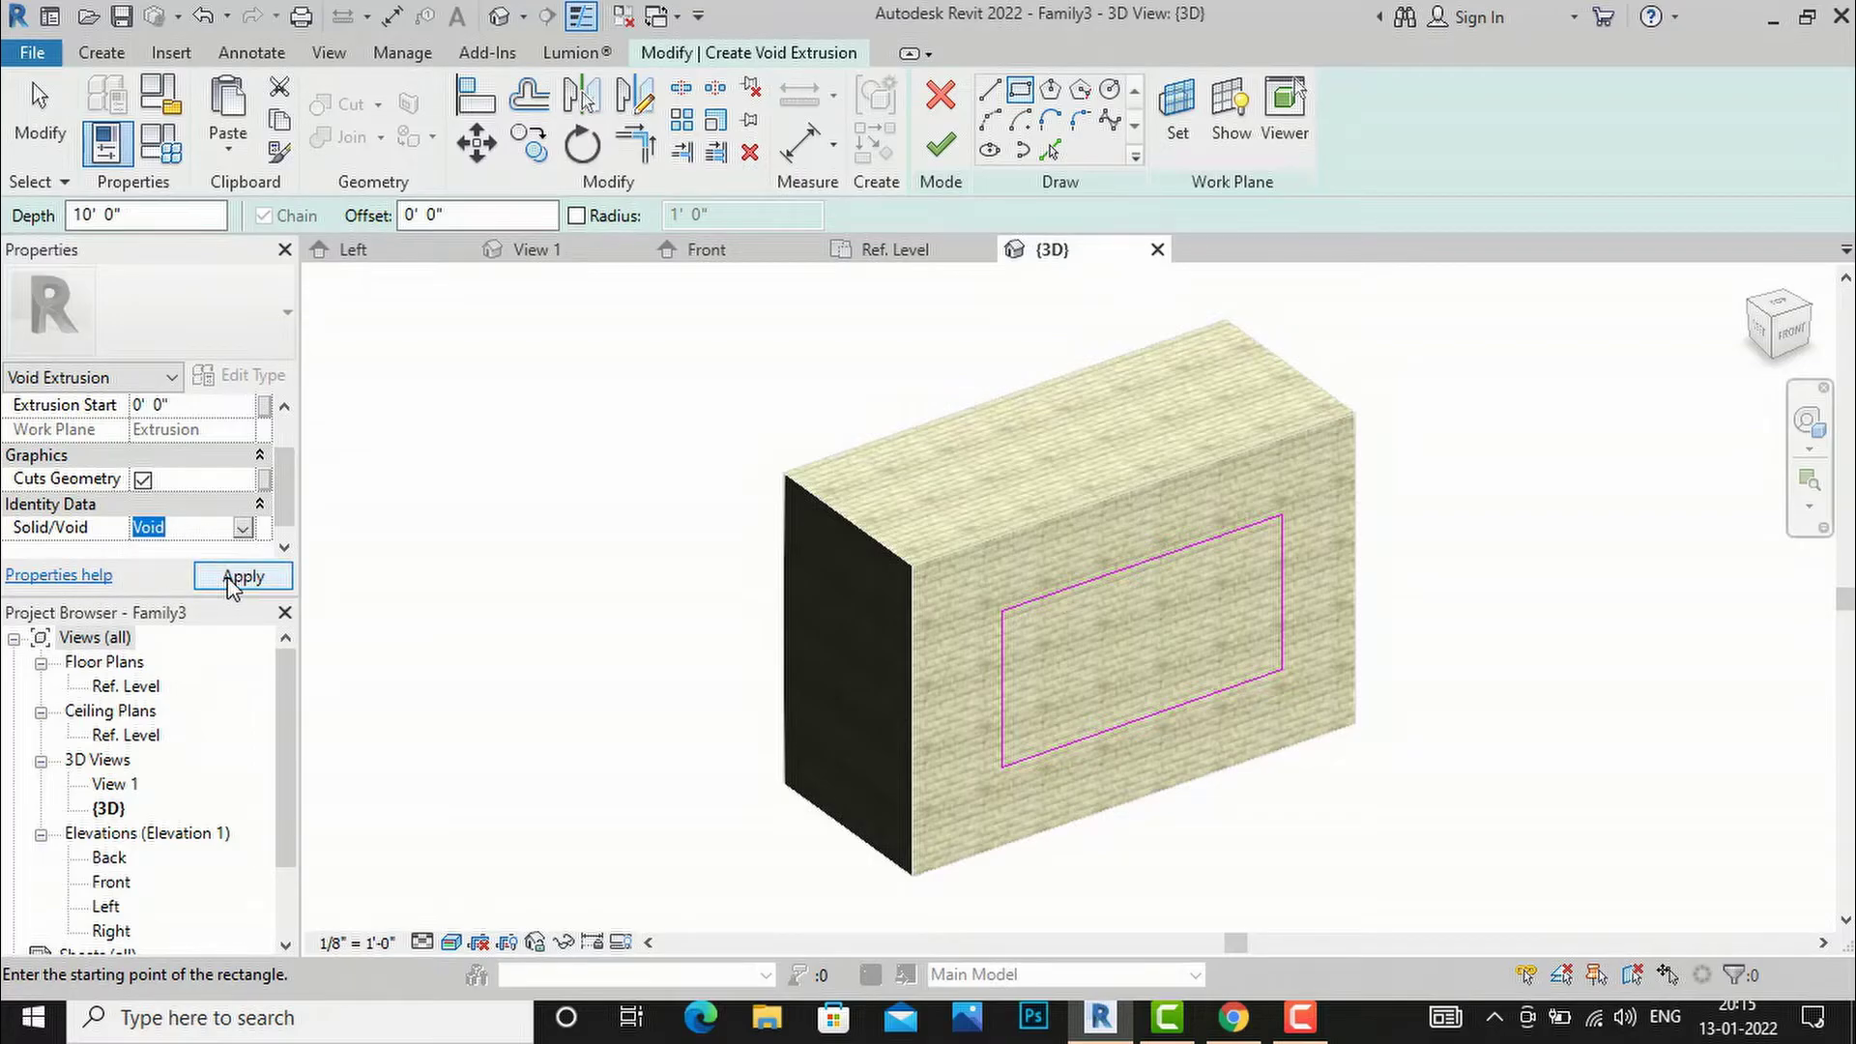
left_click(232, 578)
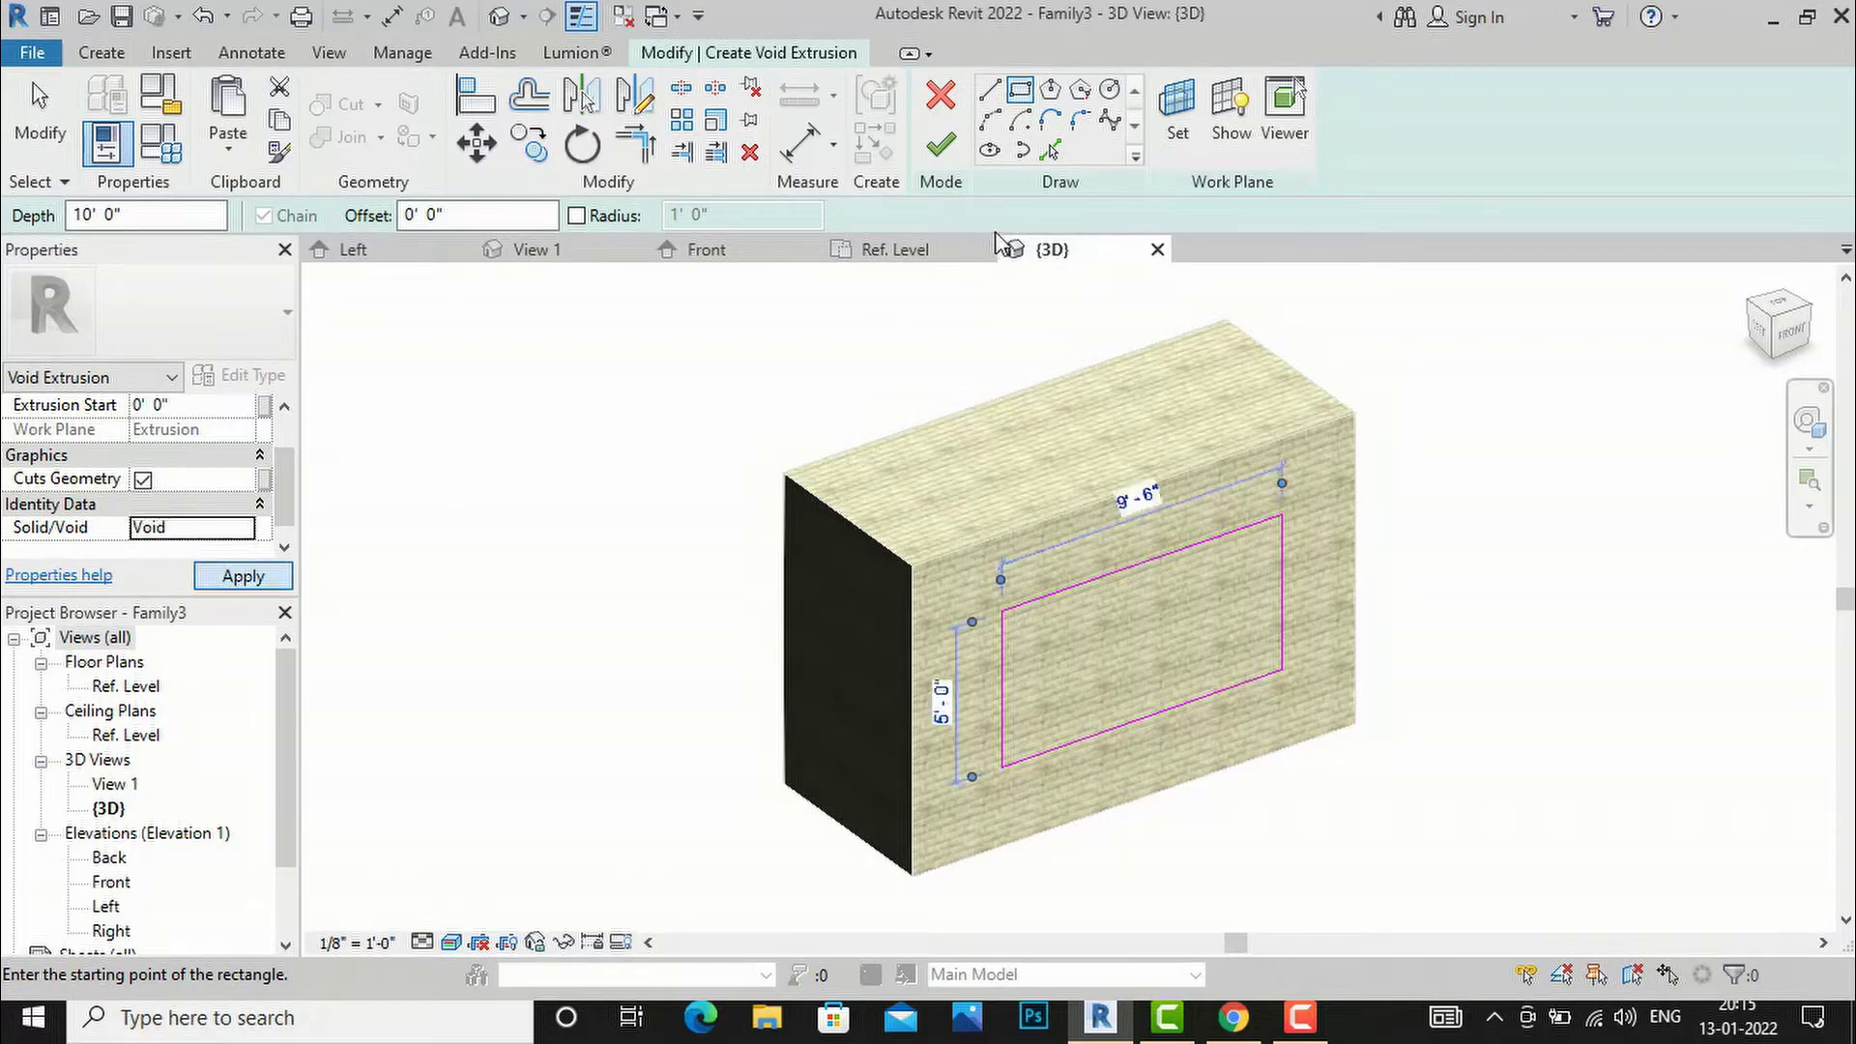
left_click(943, 150)
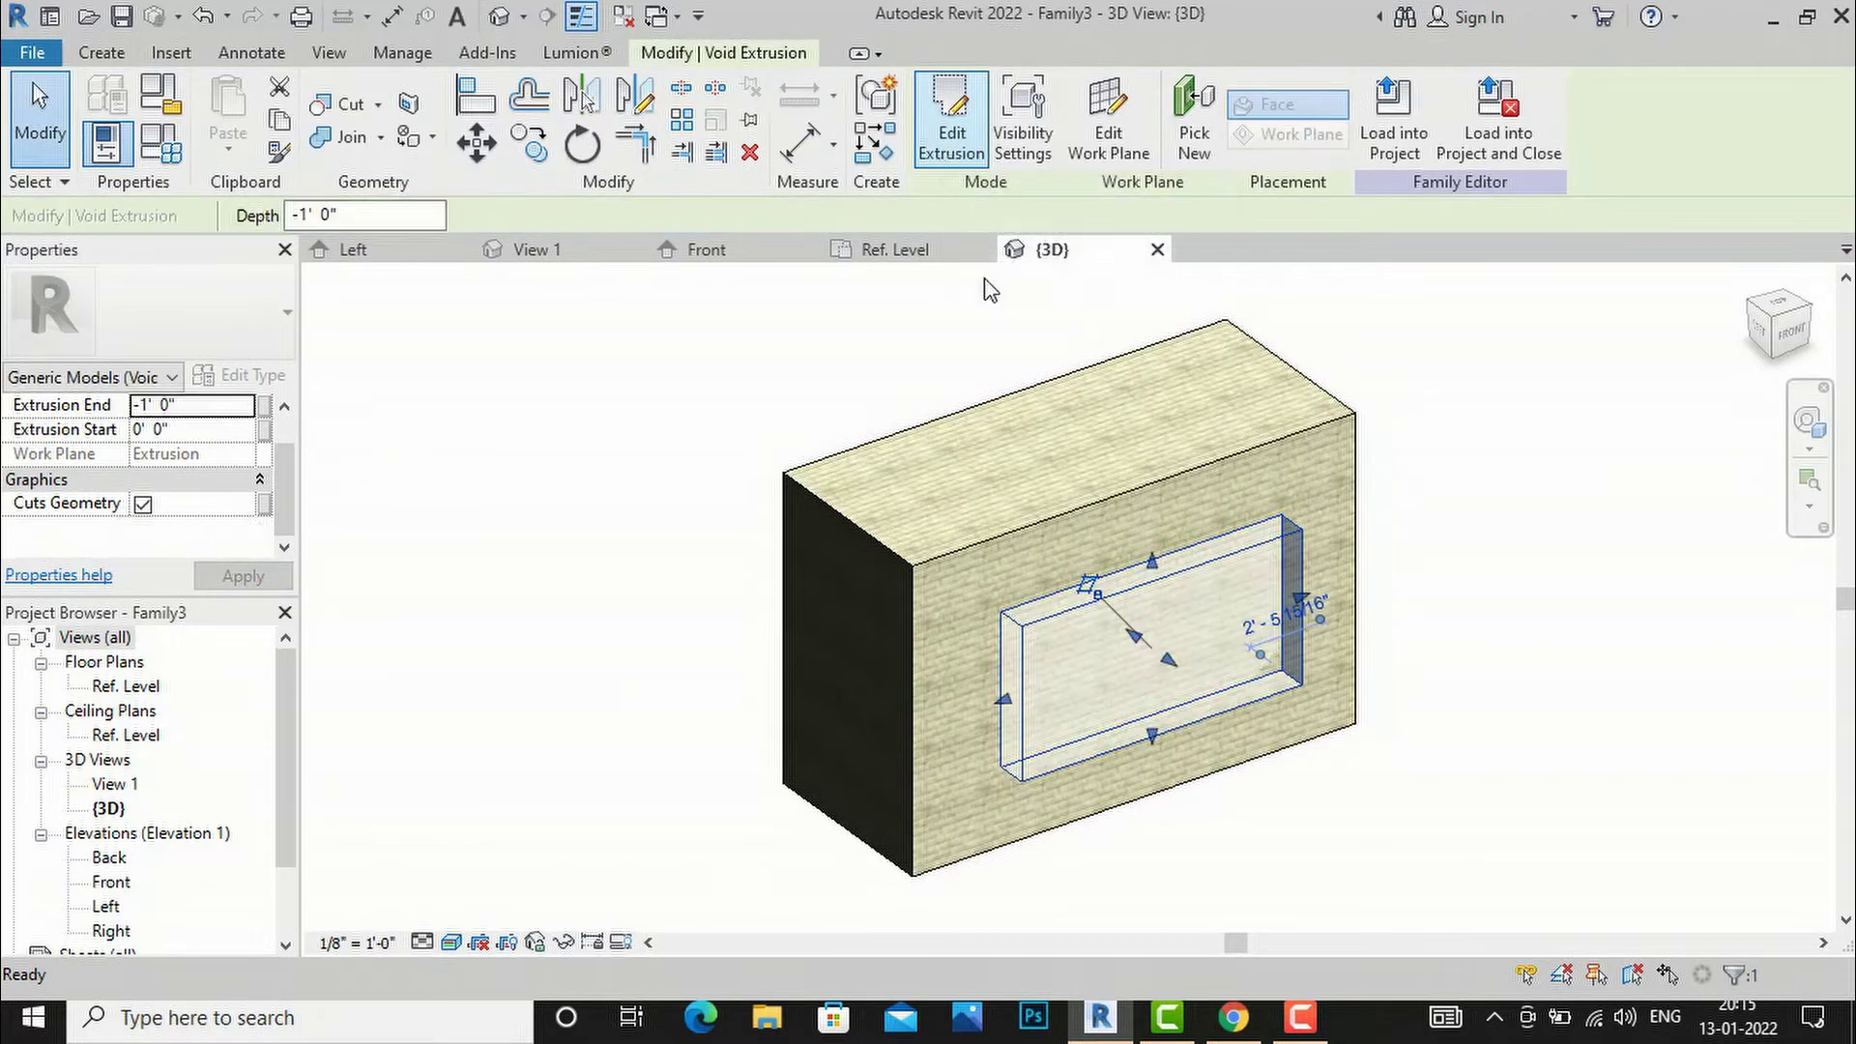
left_click(1541, 510)
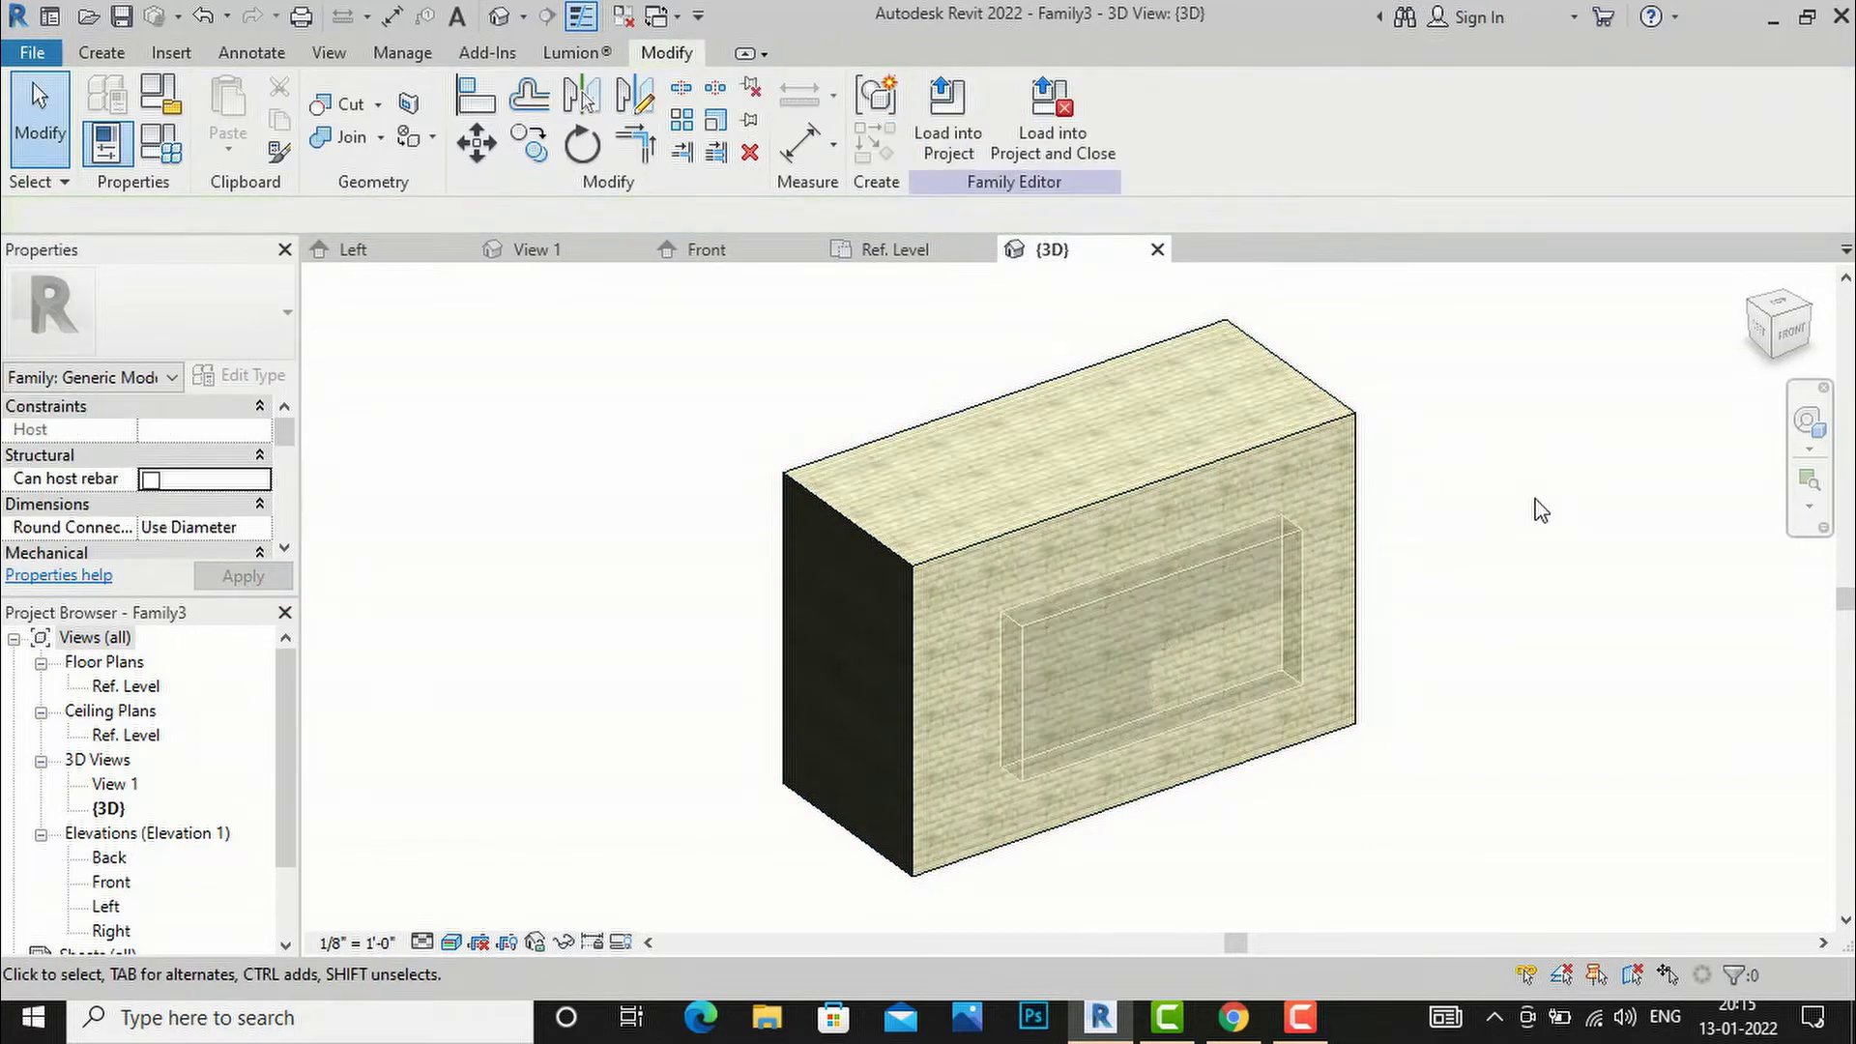
- Examine the rectangular void cut in the block's front face from several viewing angles
left_click(1792, 335)
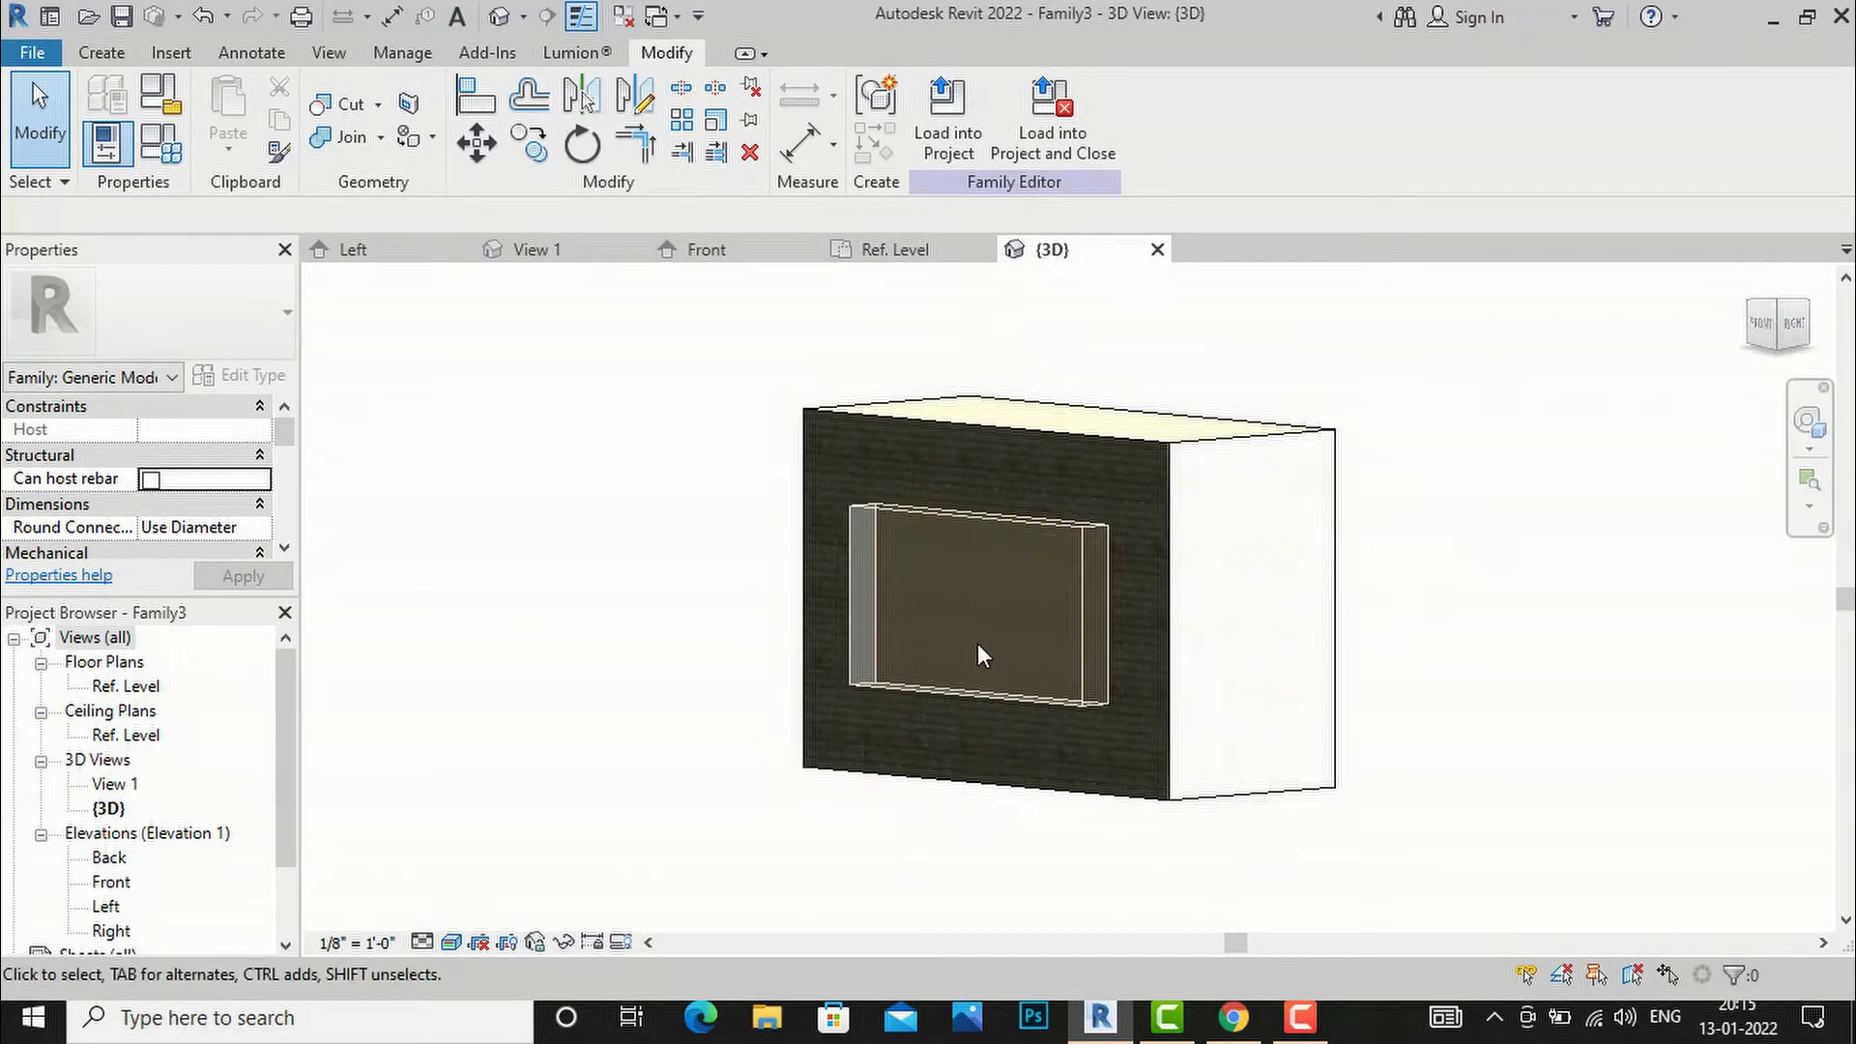
scroll(878, 537, "up", 1)
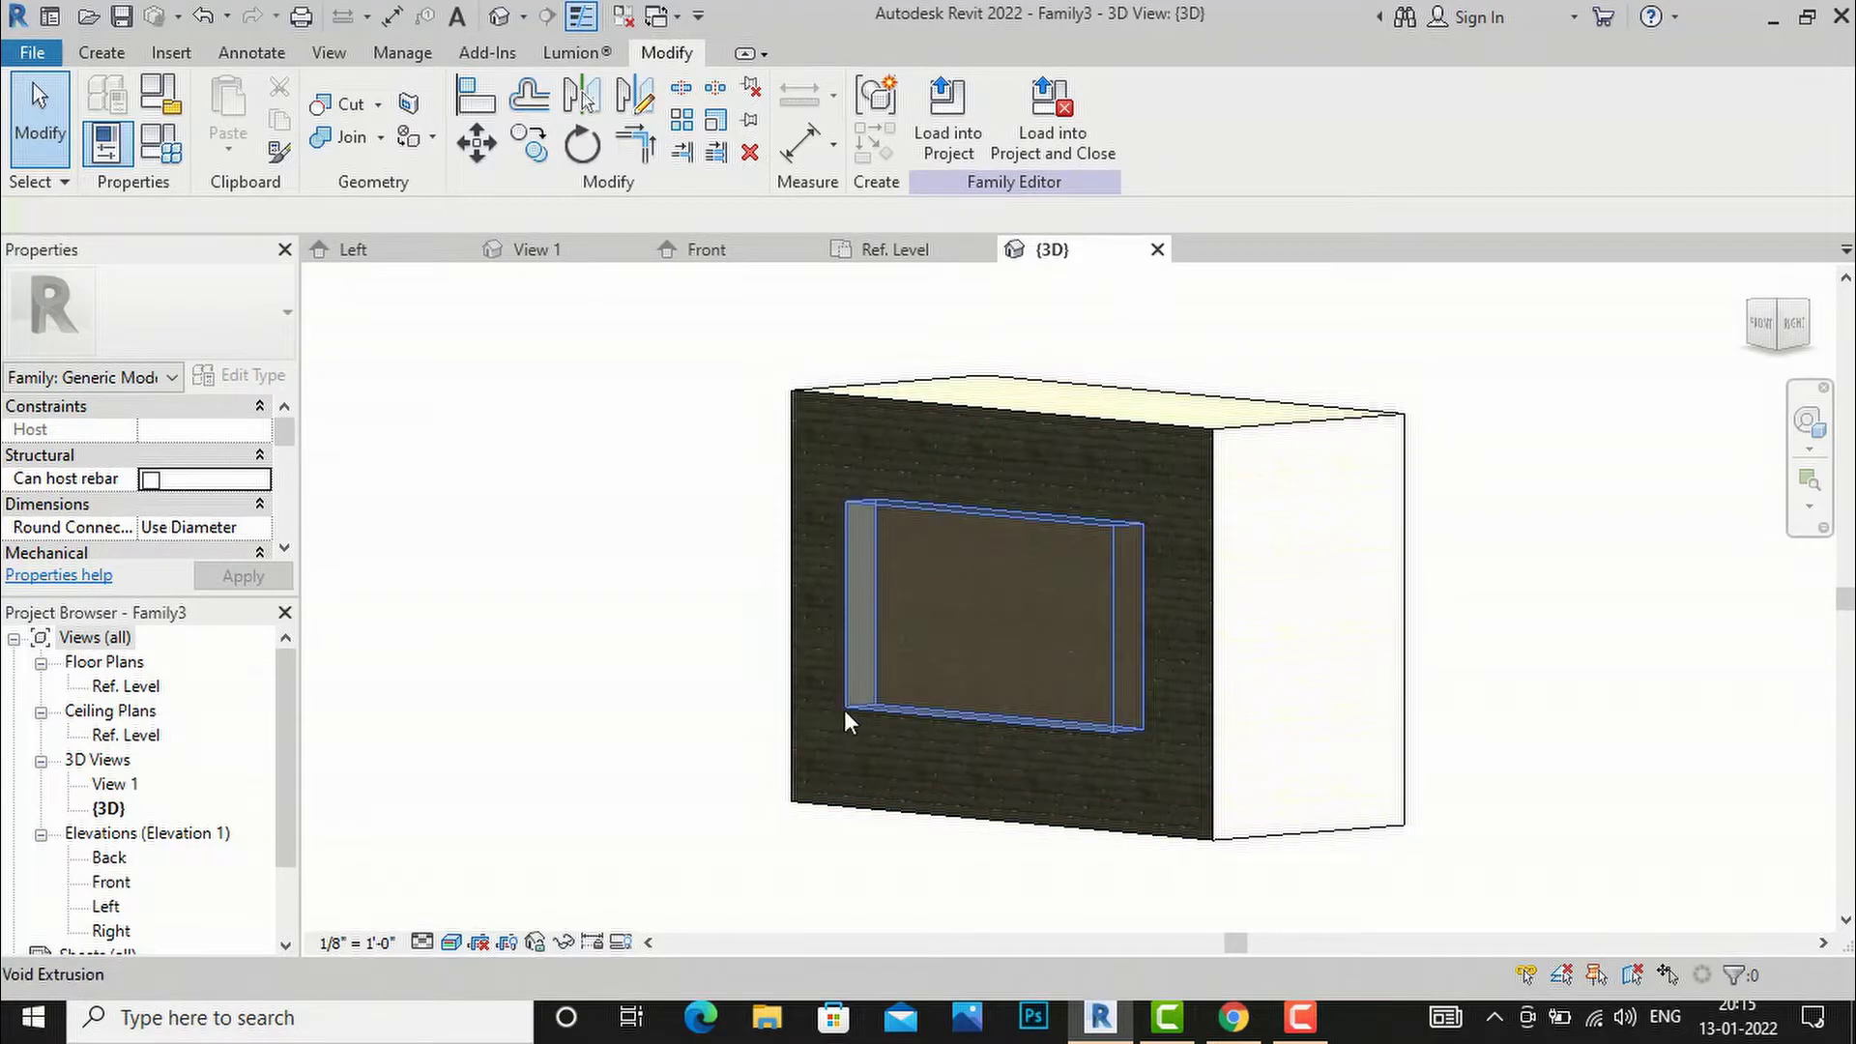
left_click(377, 104)
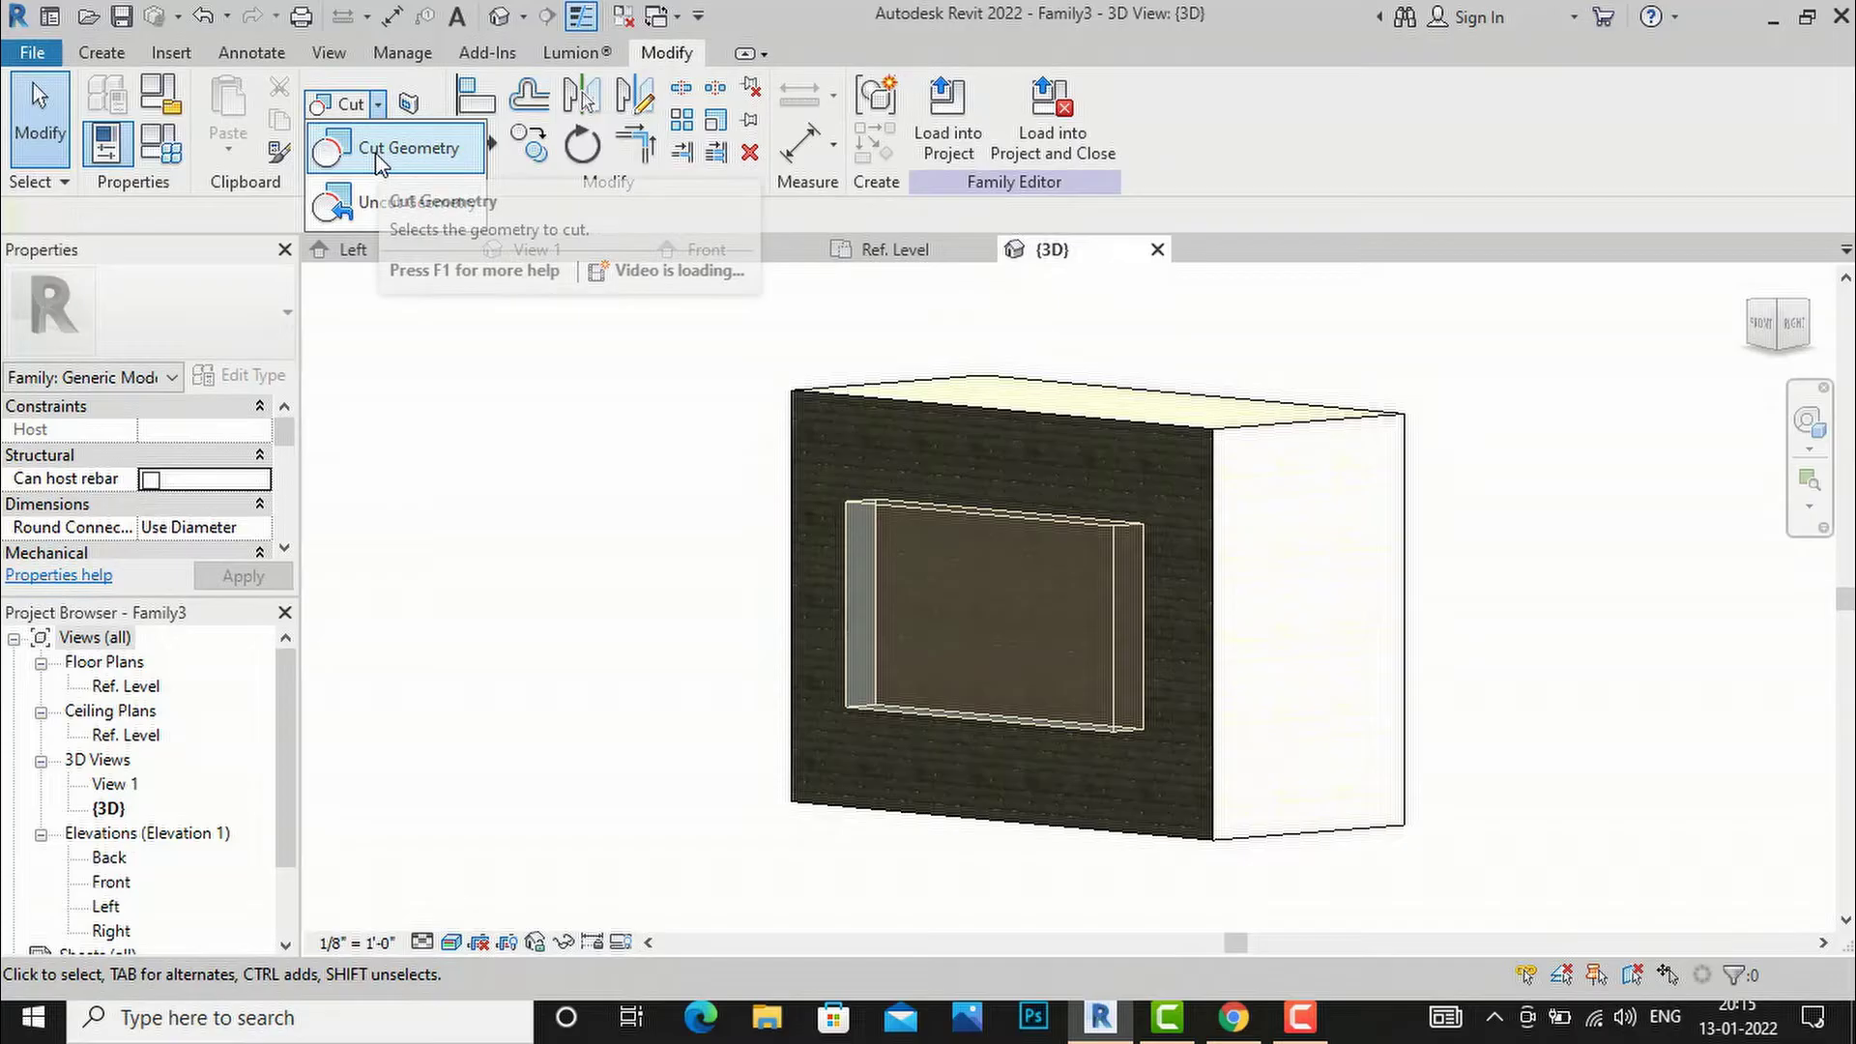
left_click(538, 619)
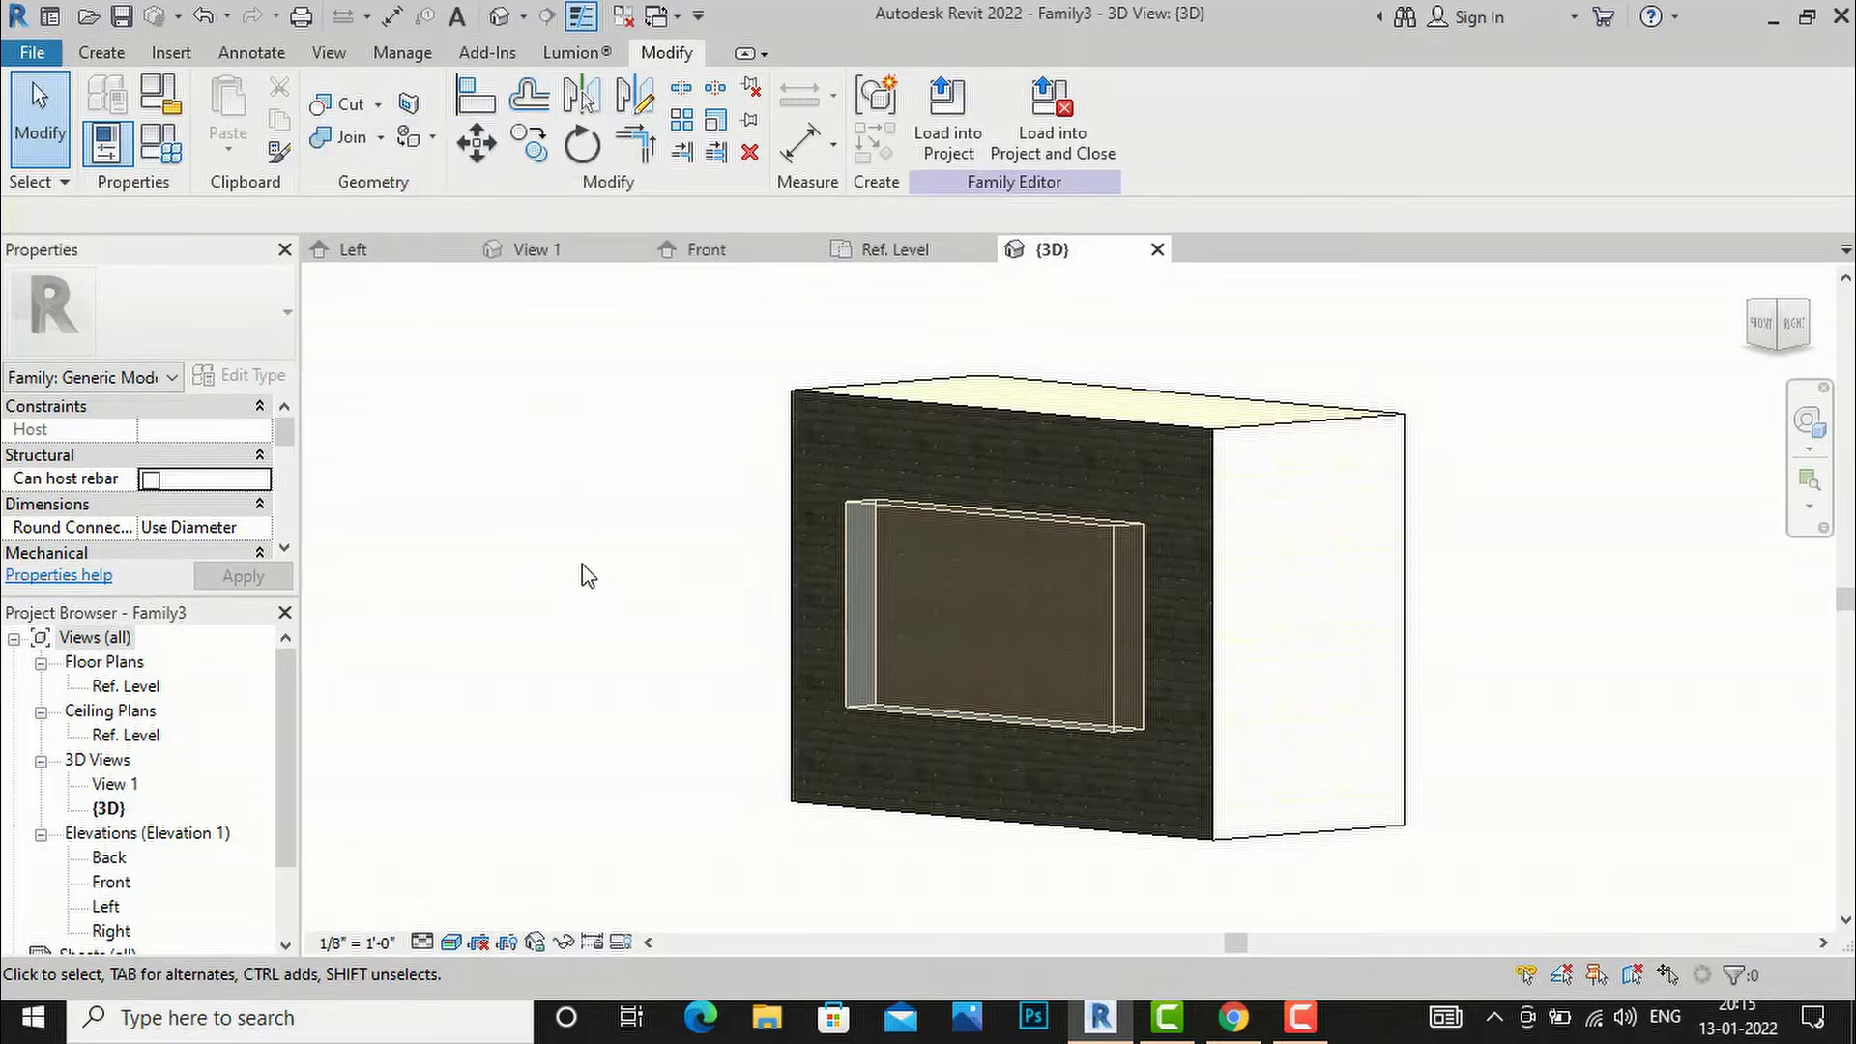
left_click(908, 415)
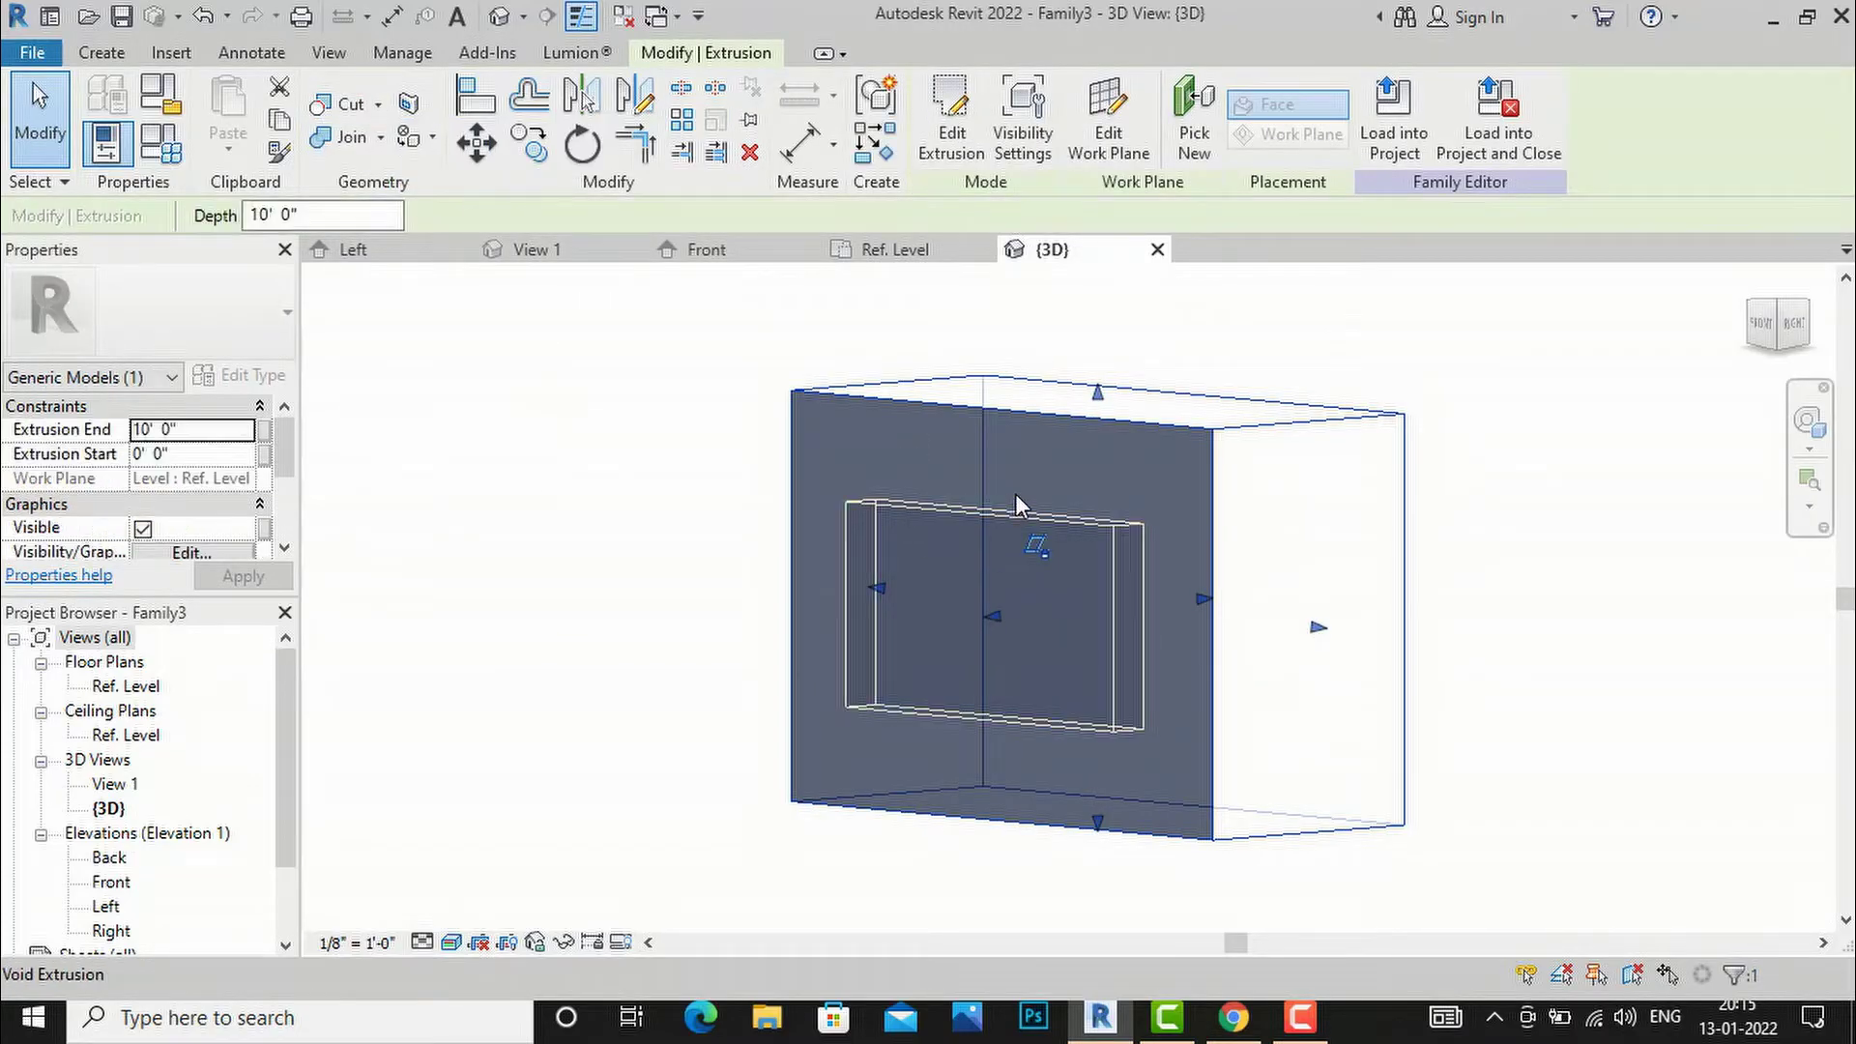
left_click(576, 514)
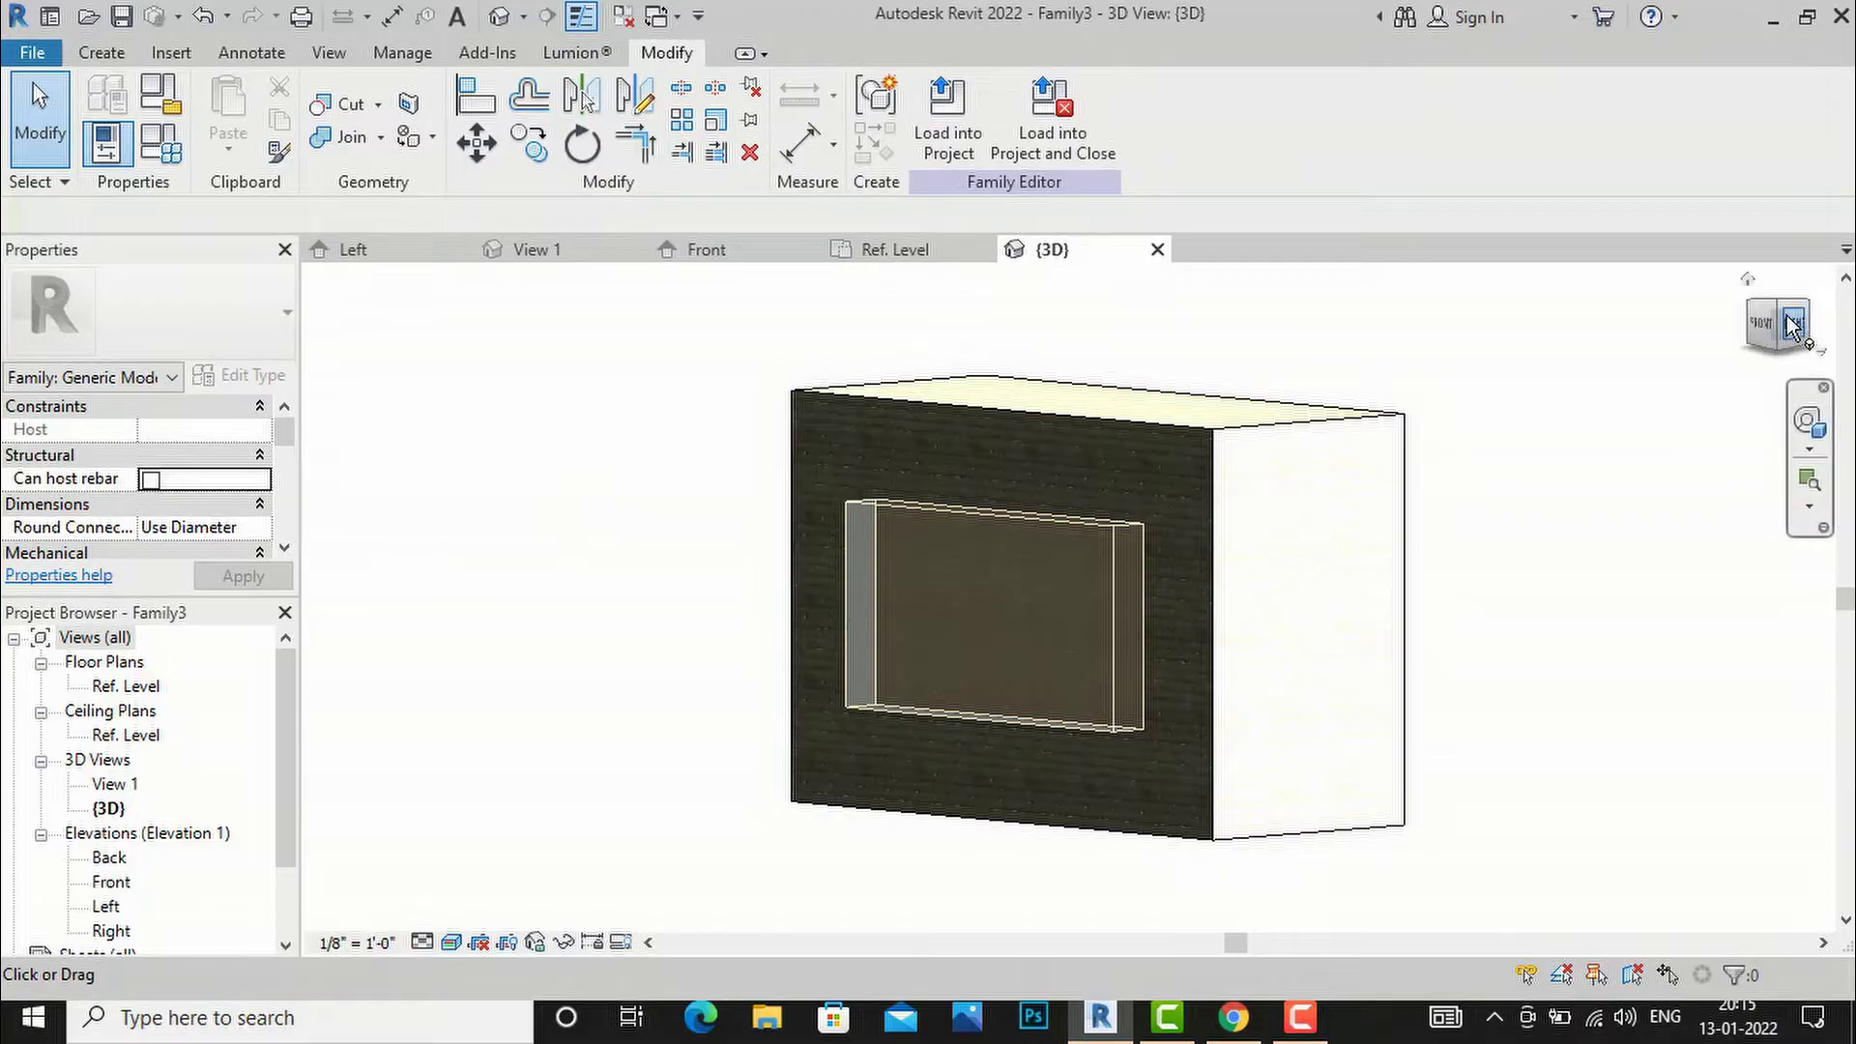
mouse_move(1771, 326)
left_mouse_down()
mouse_move(402, 386)
mouse_move(703, 356)
left_mouse_up()
middle_click_drag(891, 484, 1454, 435, "shift")
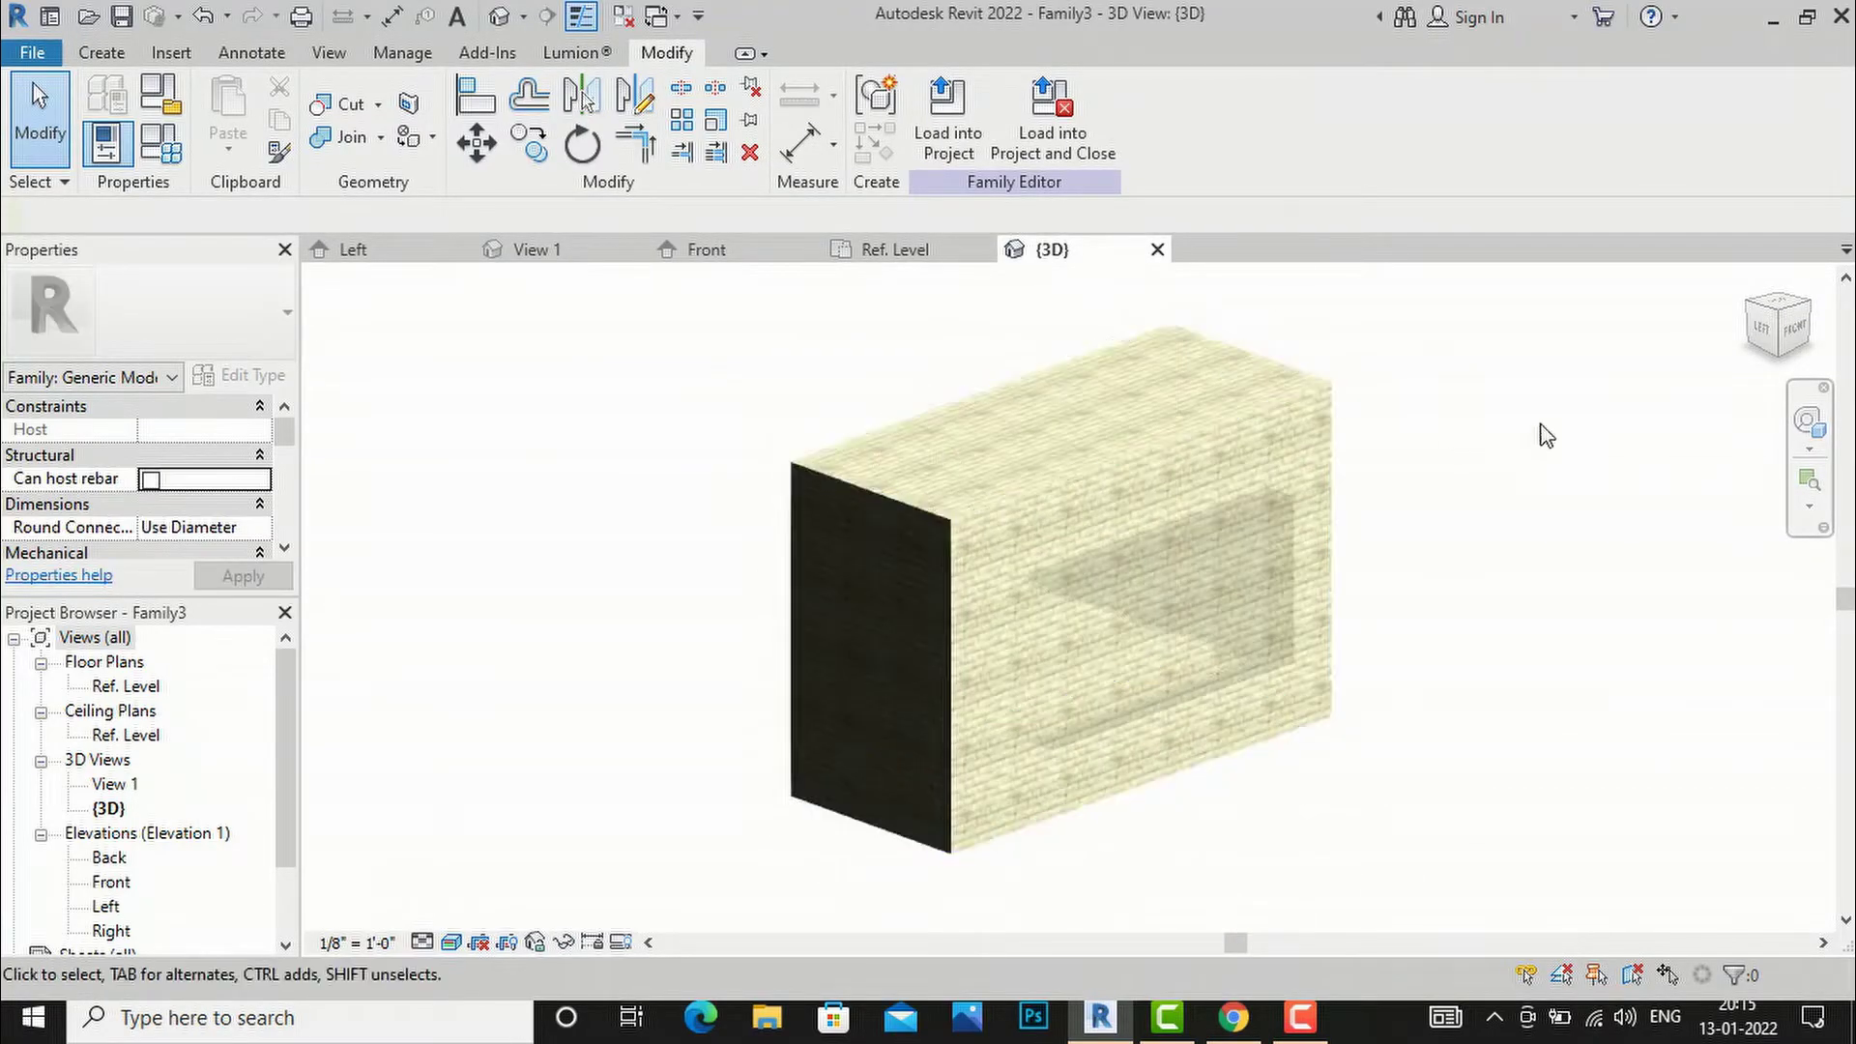
mouse_move(1779, 358)
left_mouse_down()
mouse_move(1350, 381)
mouse_move(1289, 348)
mouse_move(1288, 292)
mouse_move(1285, 348)
mouse_move(1797, 353)
left_mouse_up()
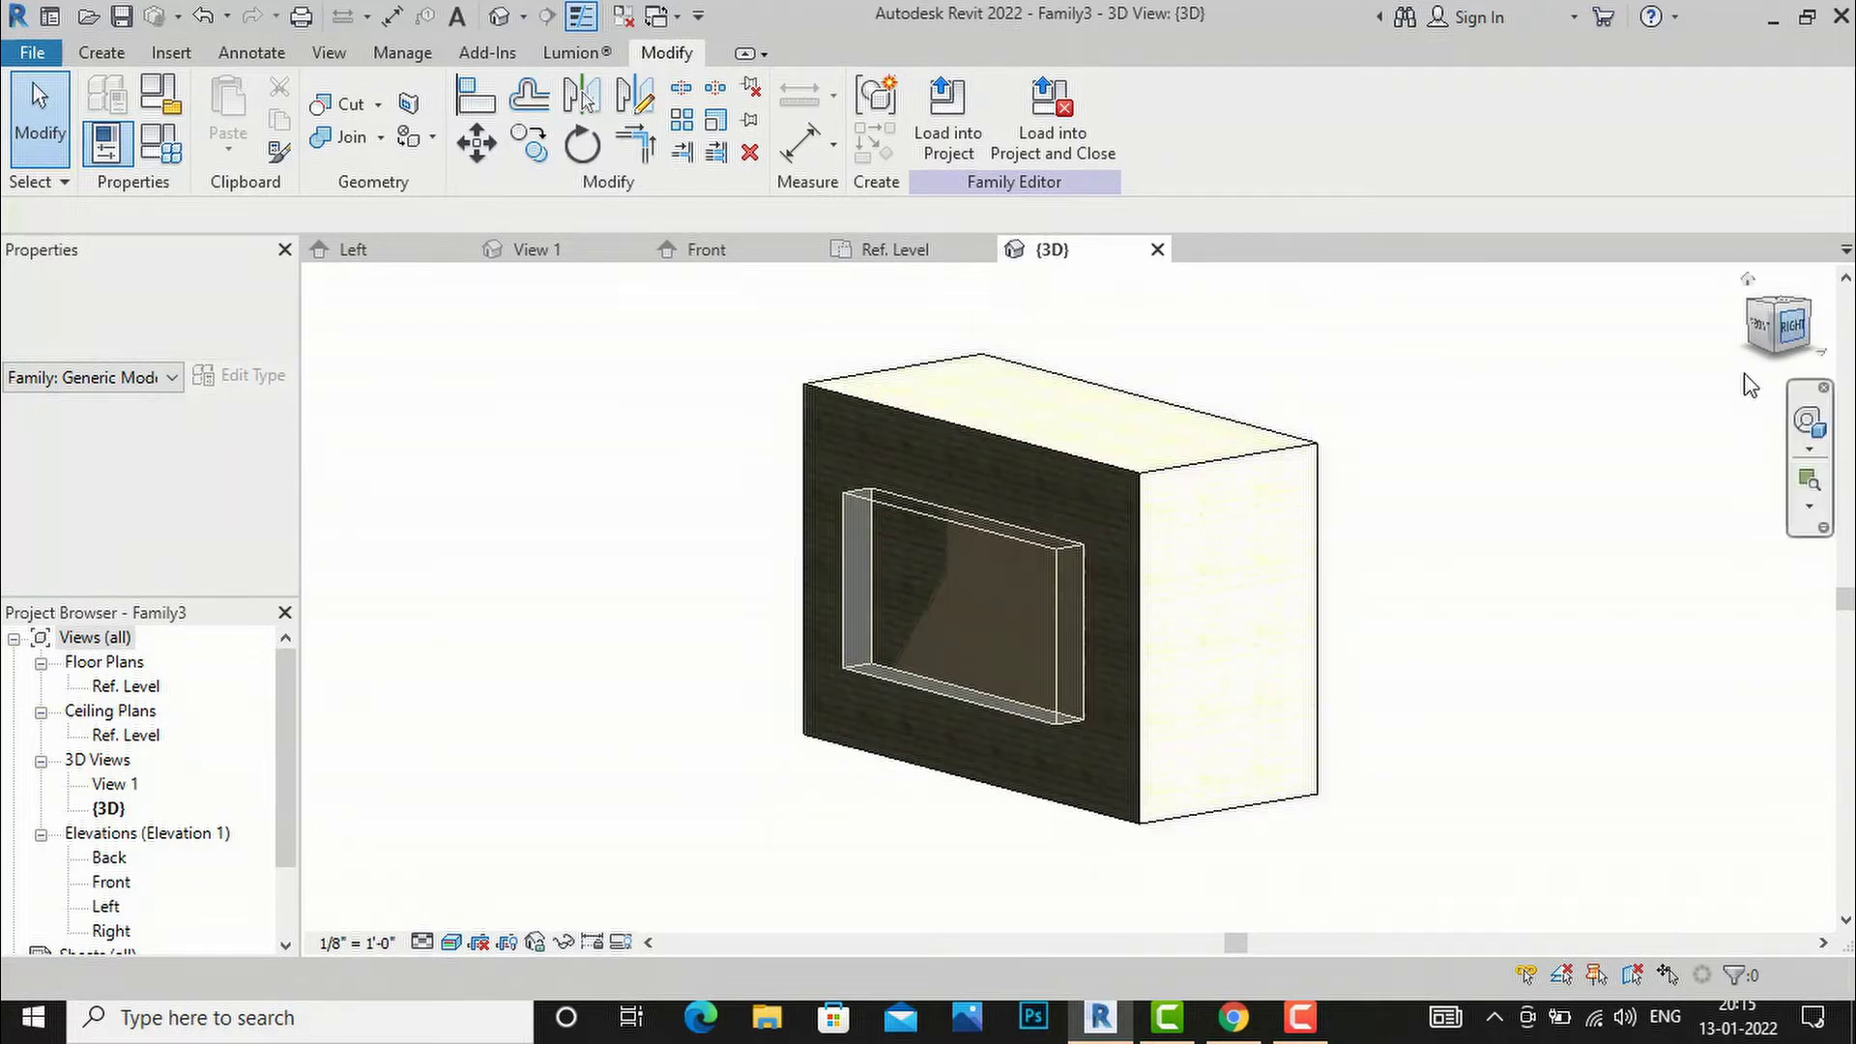
- Edit the void extrusion's sketch and add a downward-bulging arc between the two lower corners of the rectangle
left_click(1050, 555)
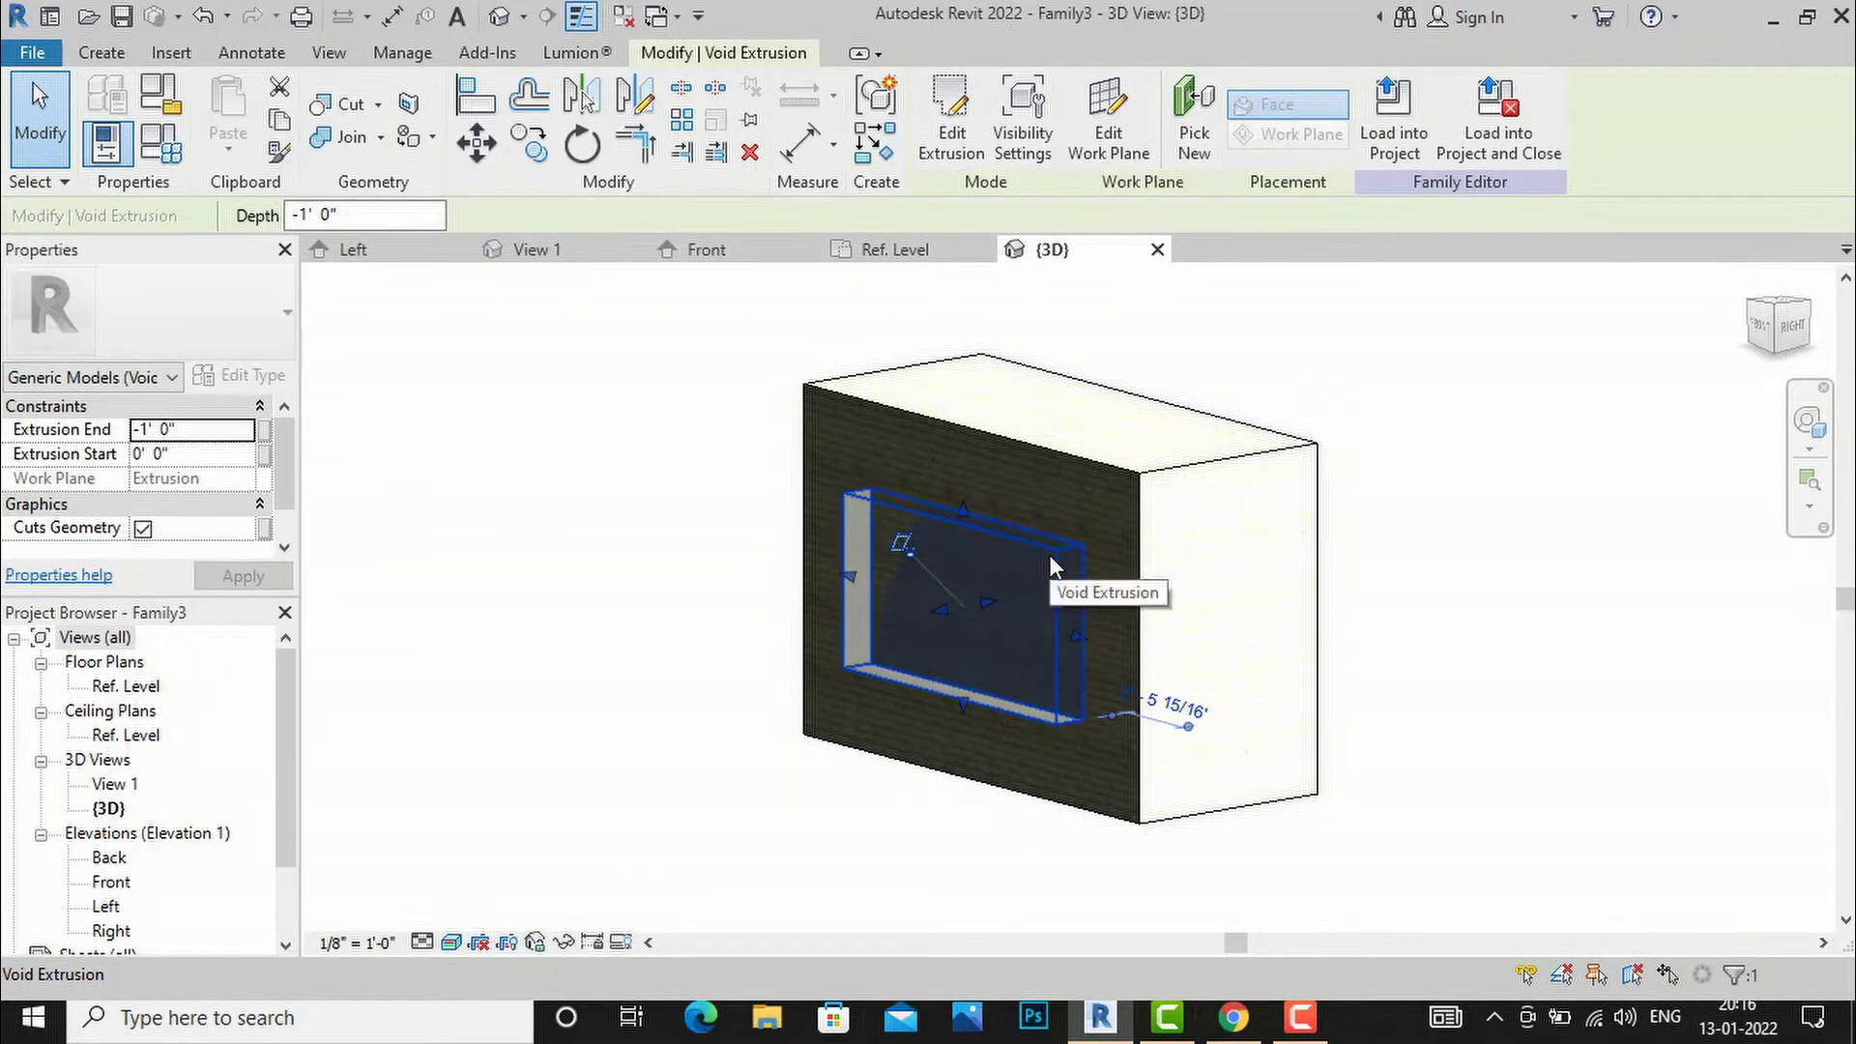
left_click(951, 126)
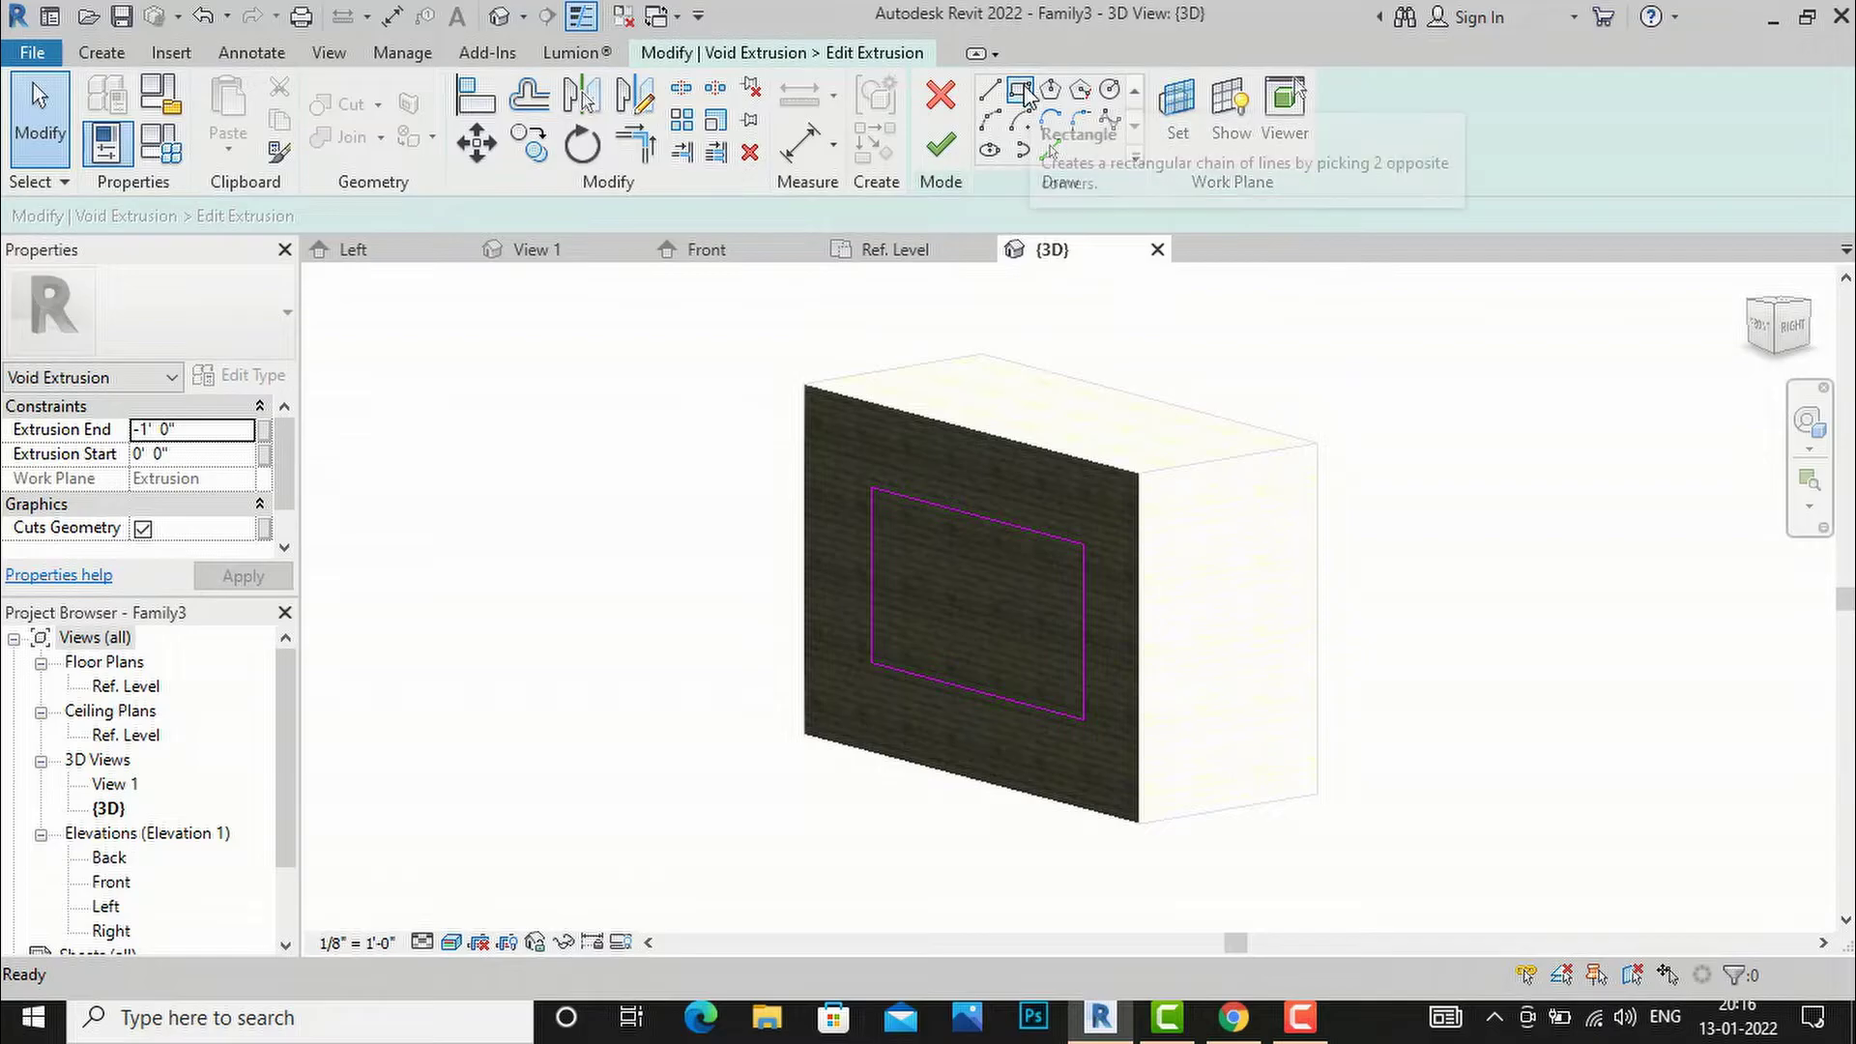
left_click(993, 122)
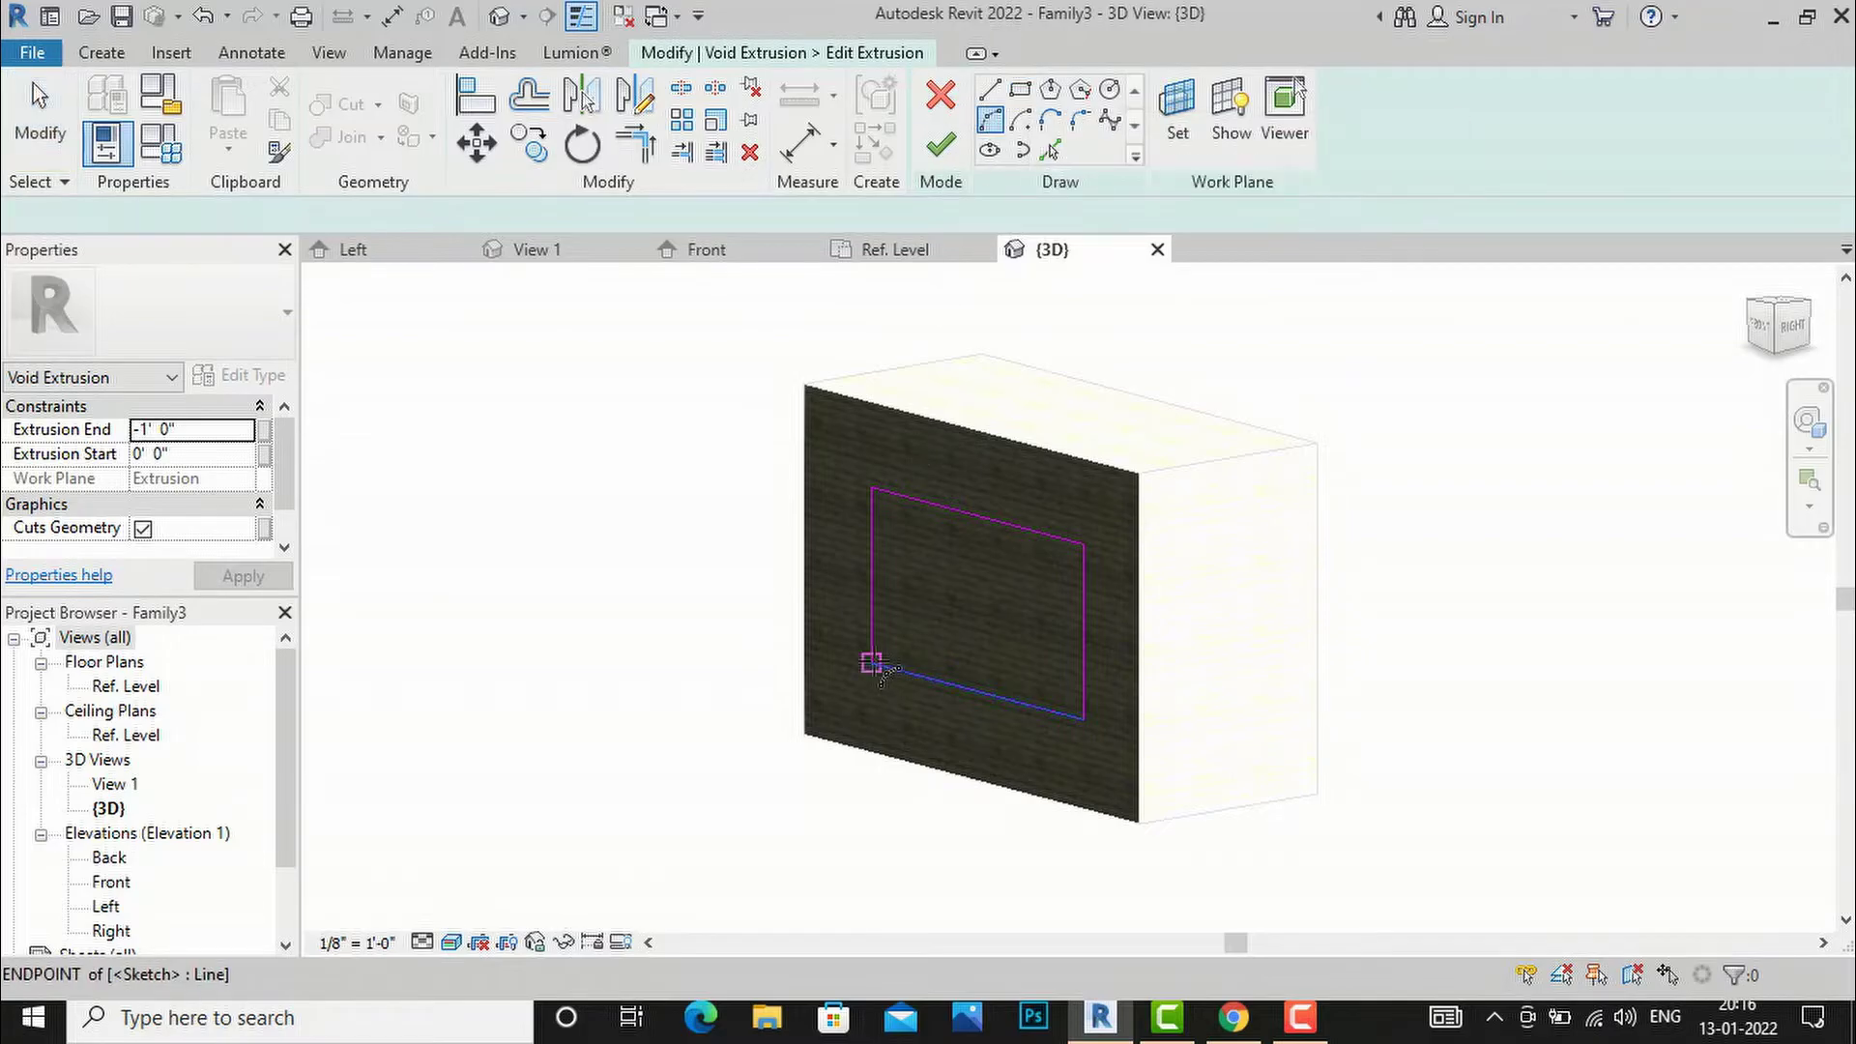
left_click(872, 664)
left_click(1084, 720)
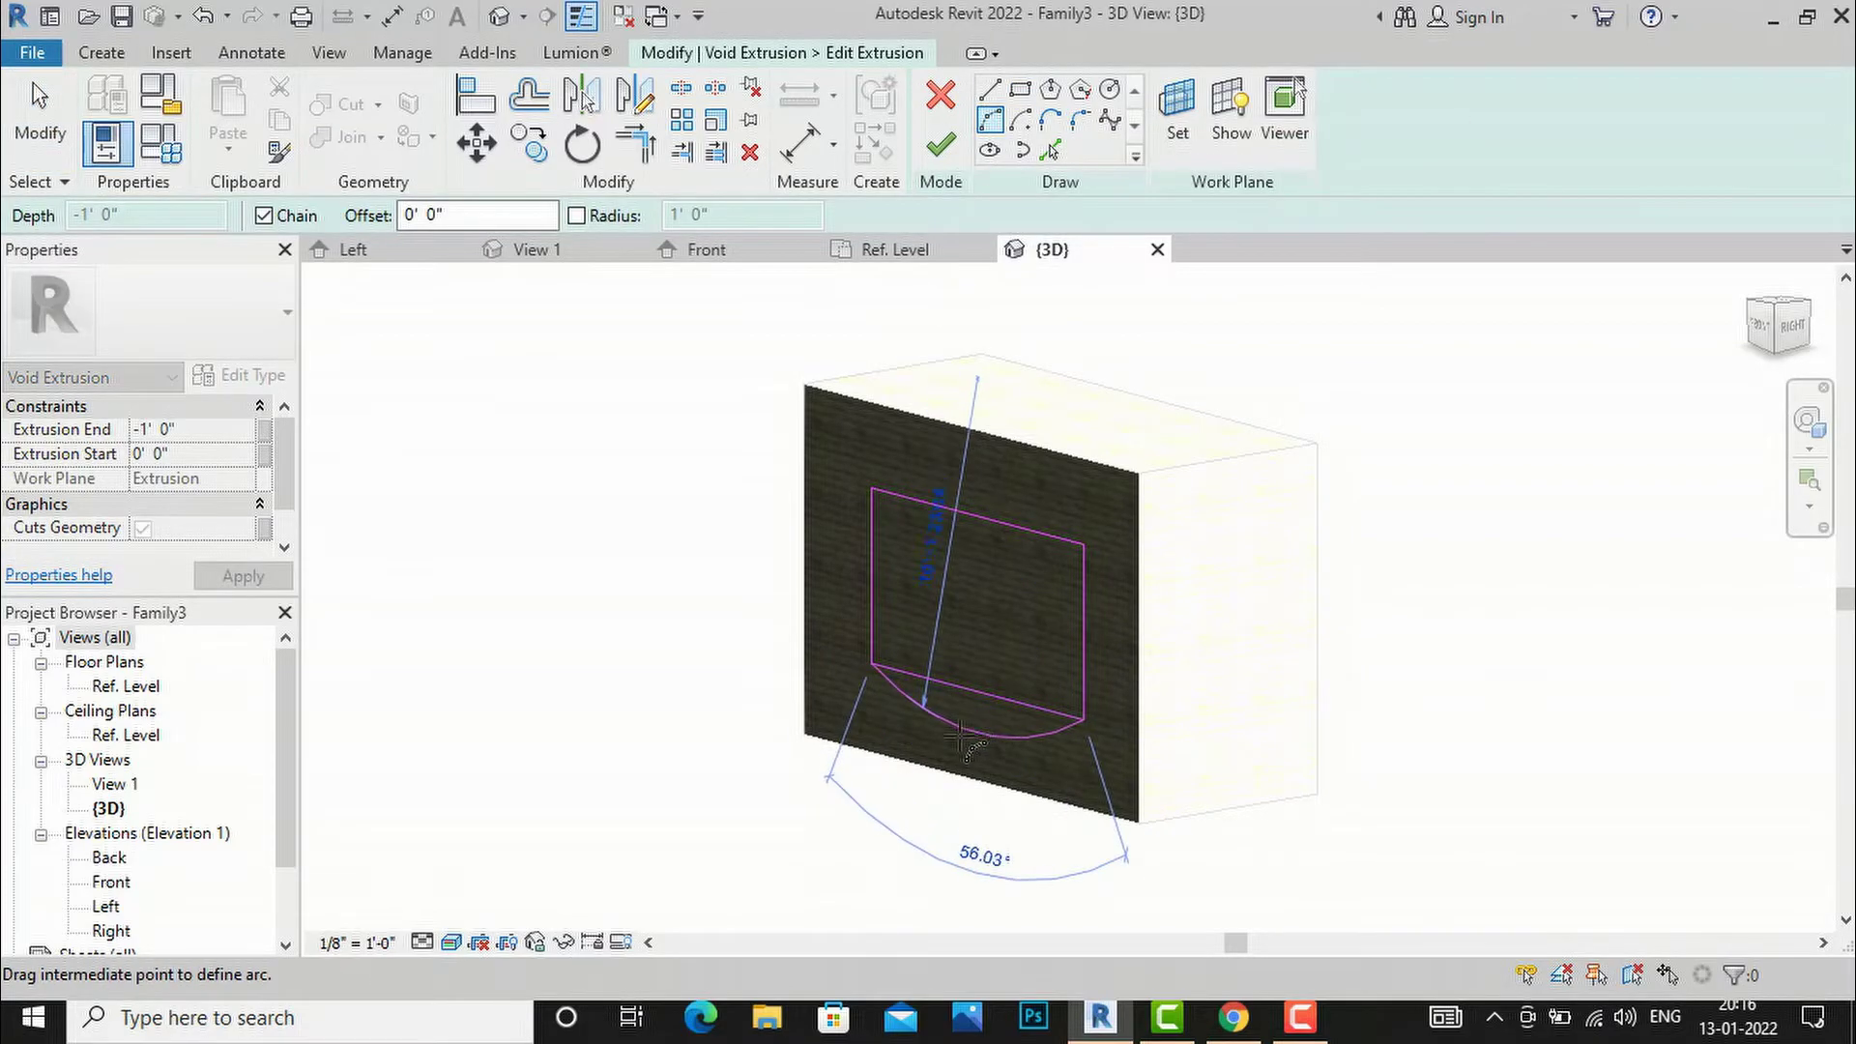
left_click(959, 737)
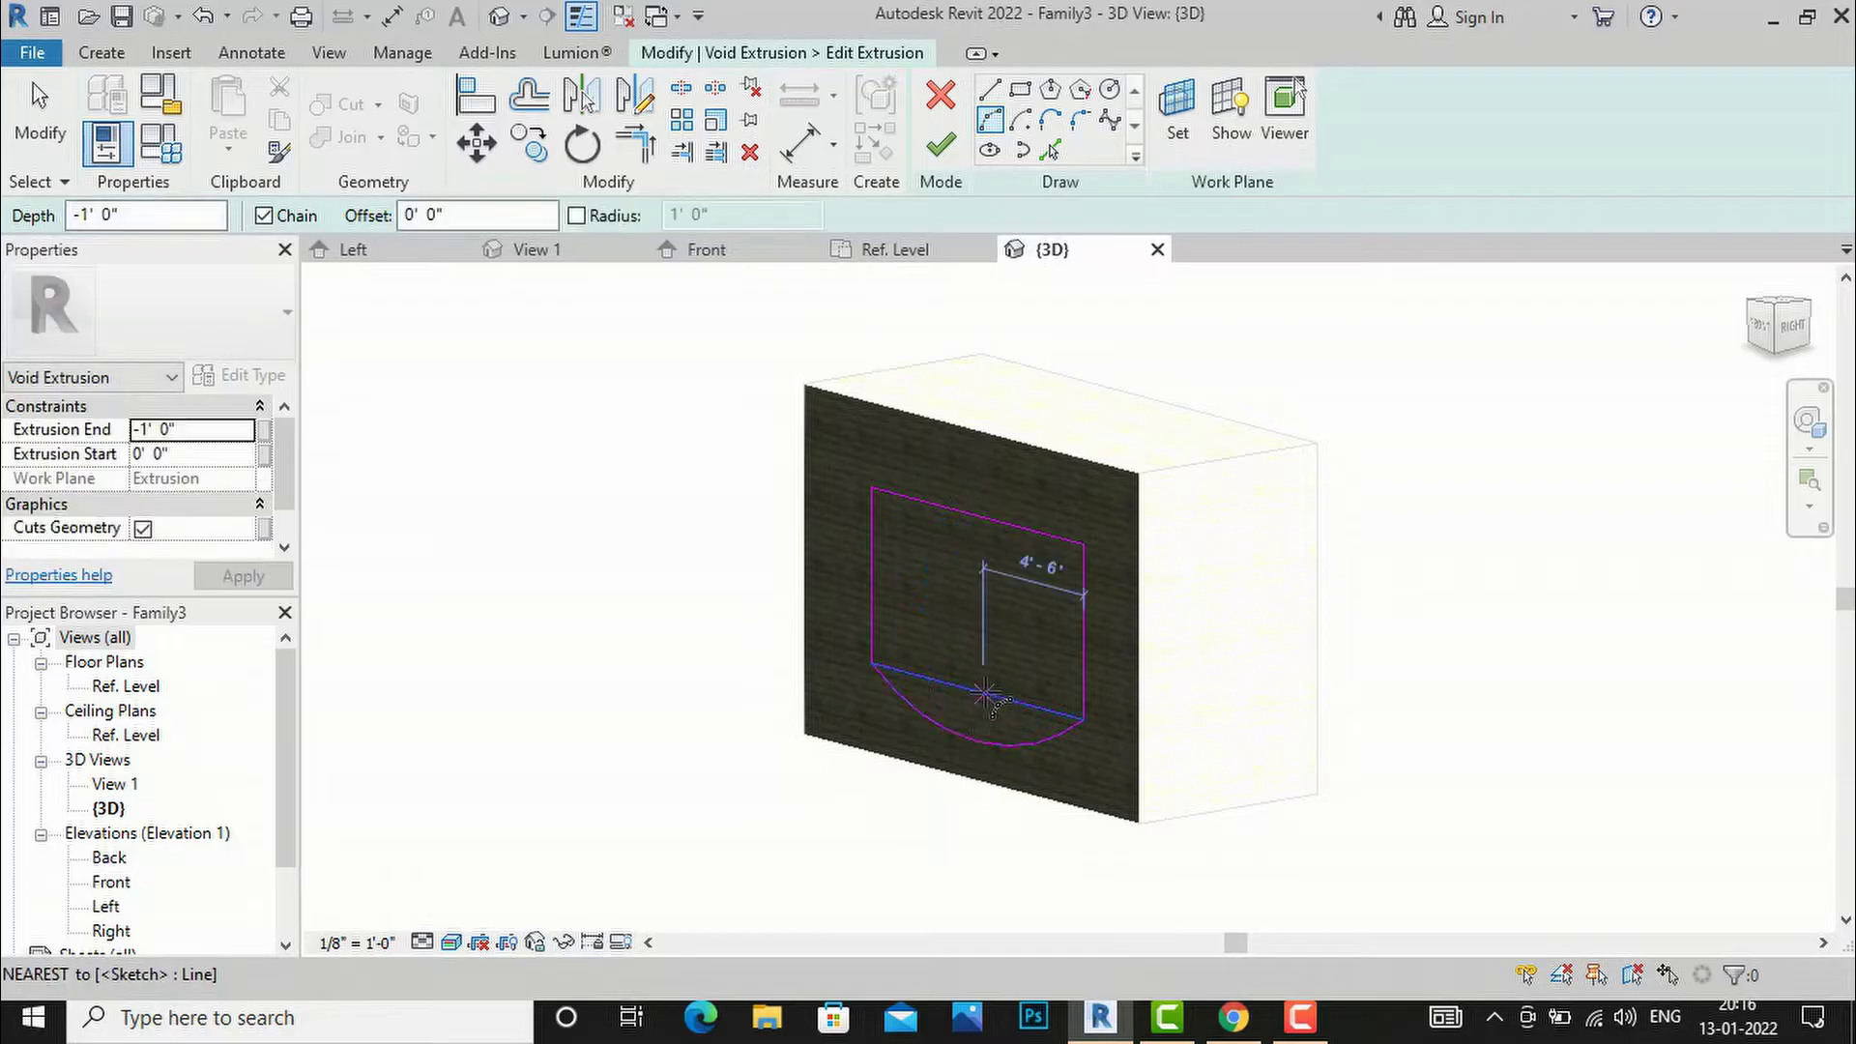
- Delete the straight lower line of the void profile and finish the edited sketch
key("Escape")
key("Escape")
left_click(984, 693)
key("Delete")
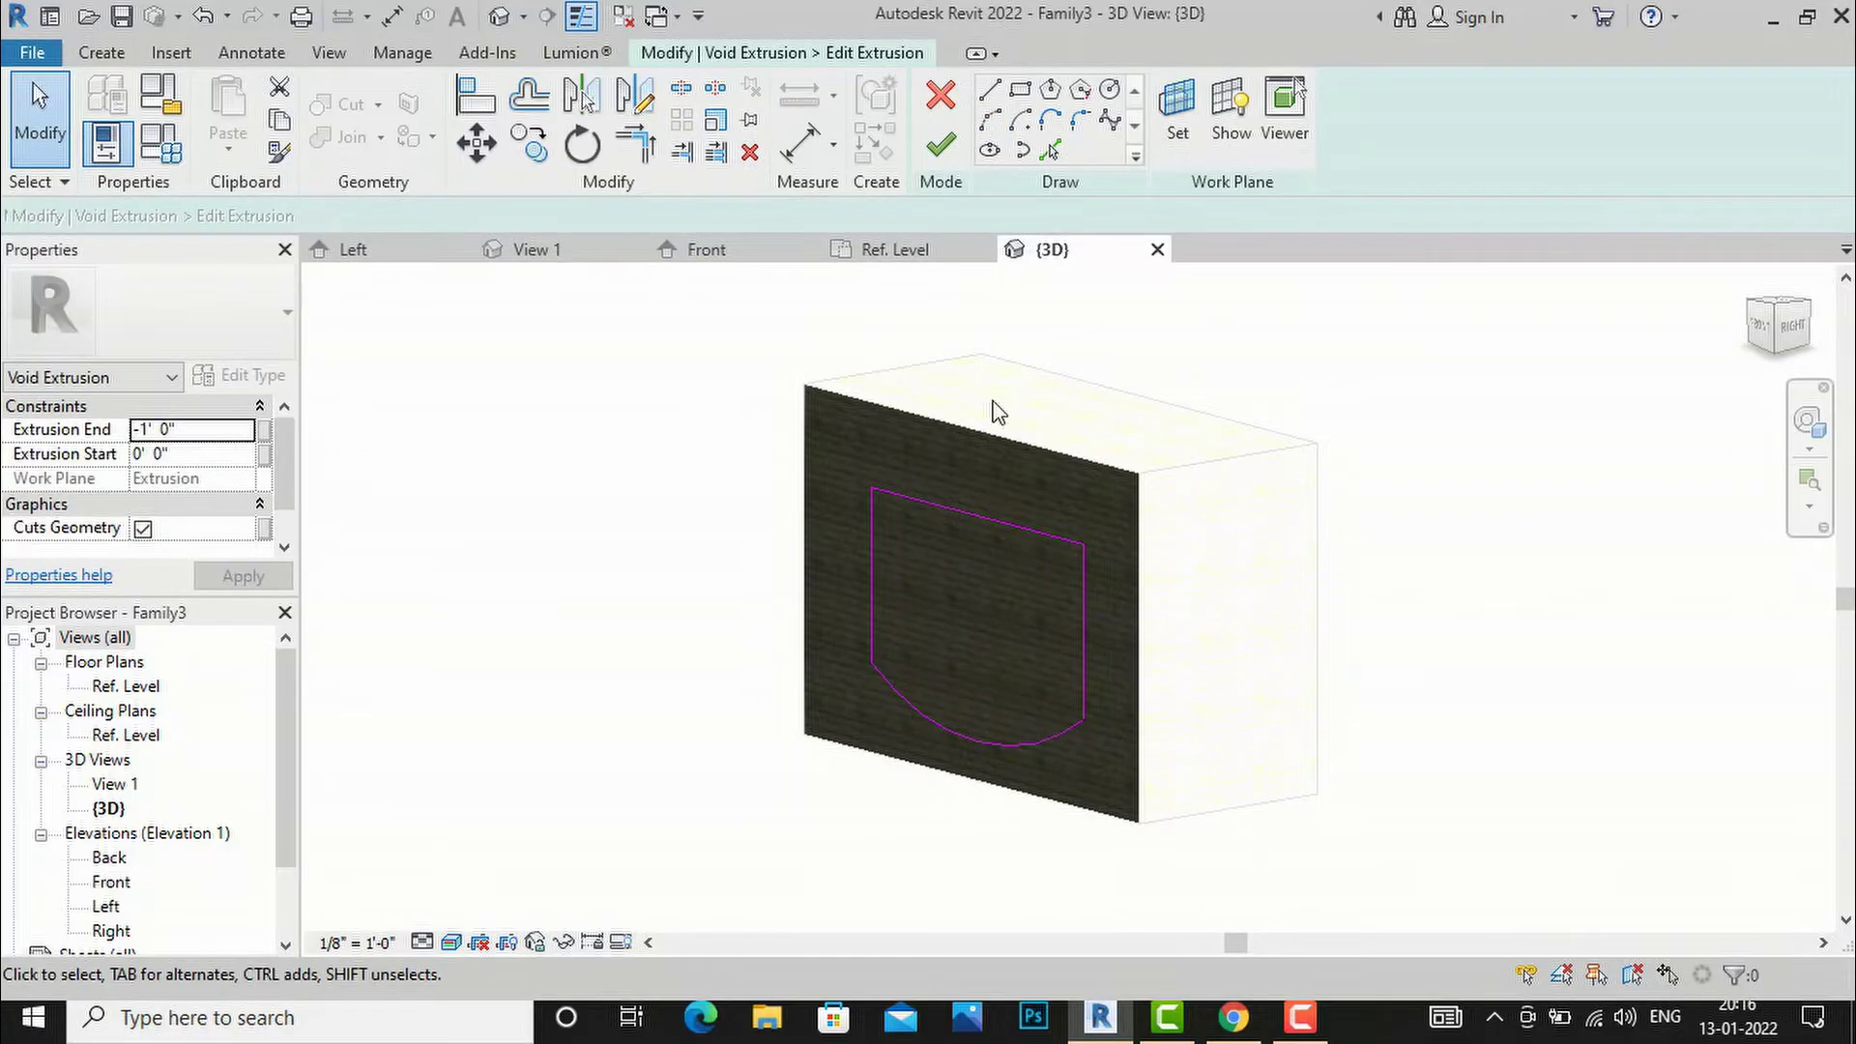
left_click(941, 145)
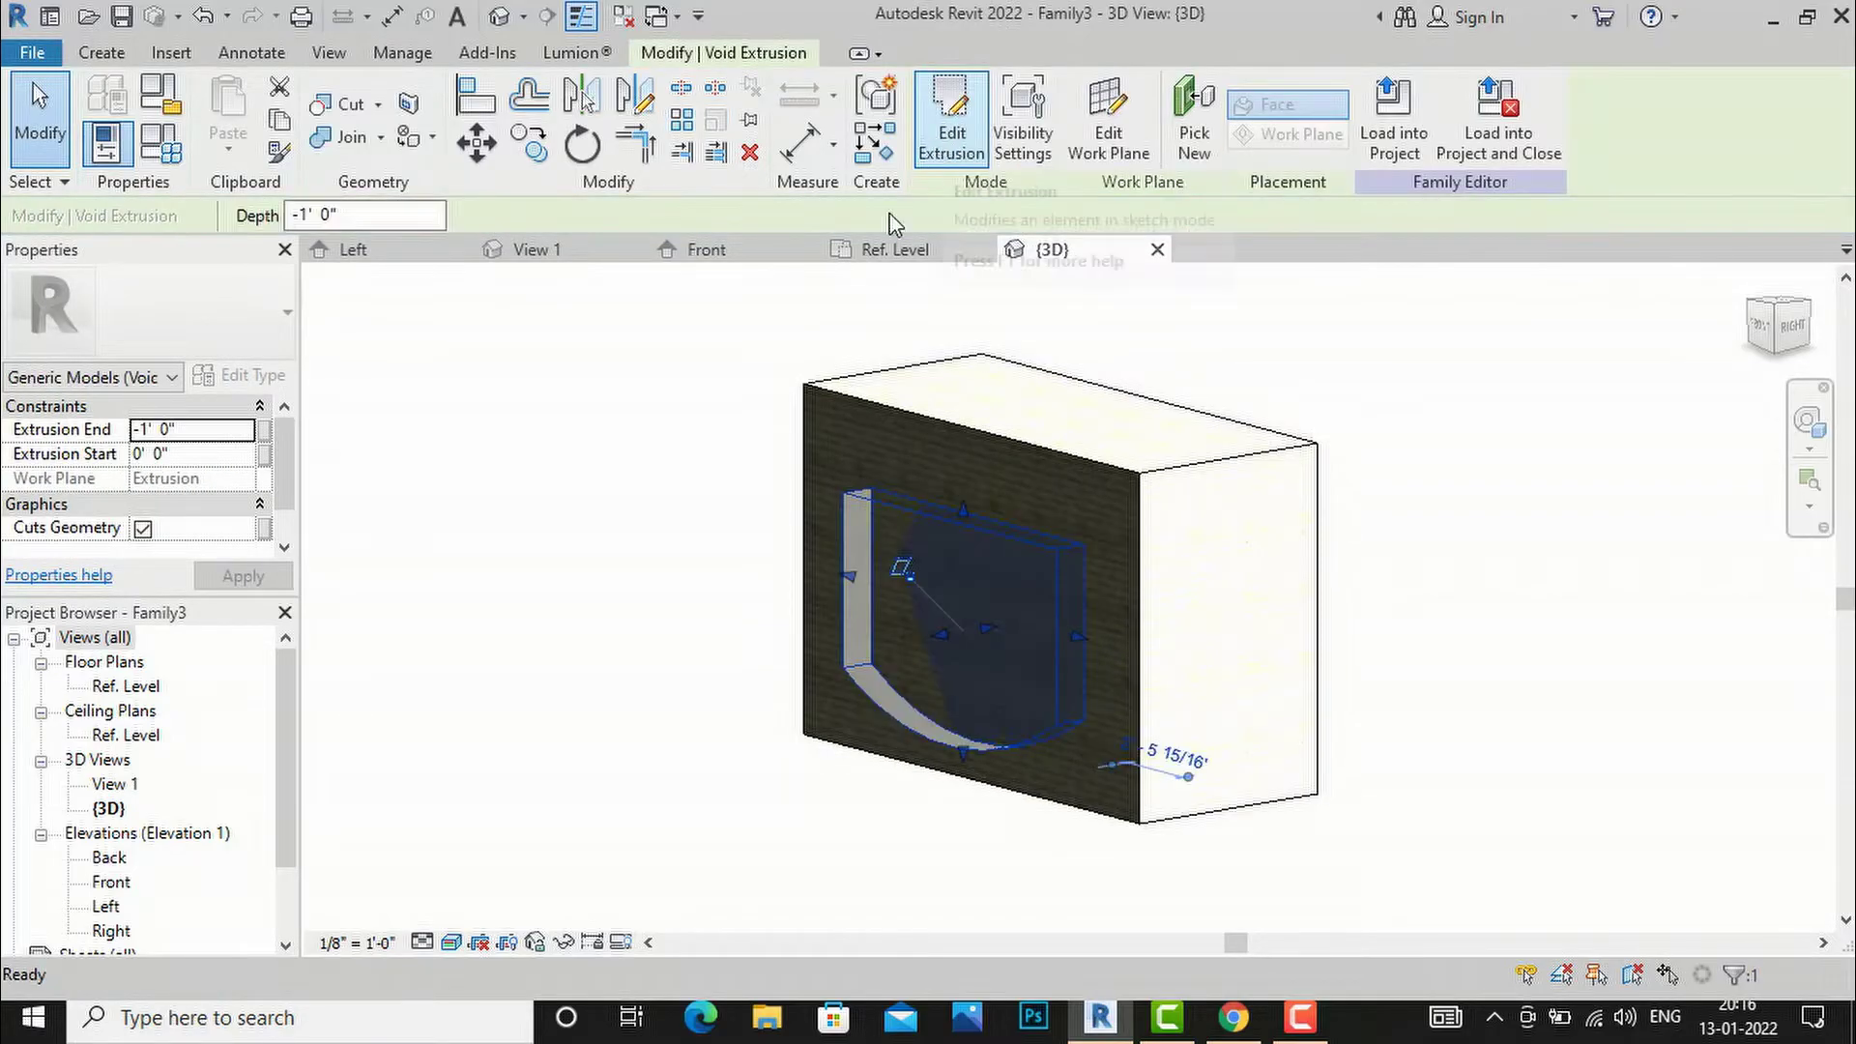
left_click(664, 730)
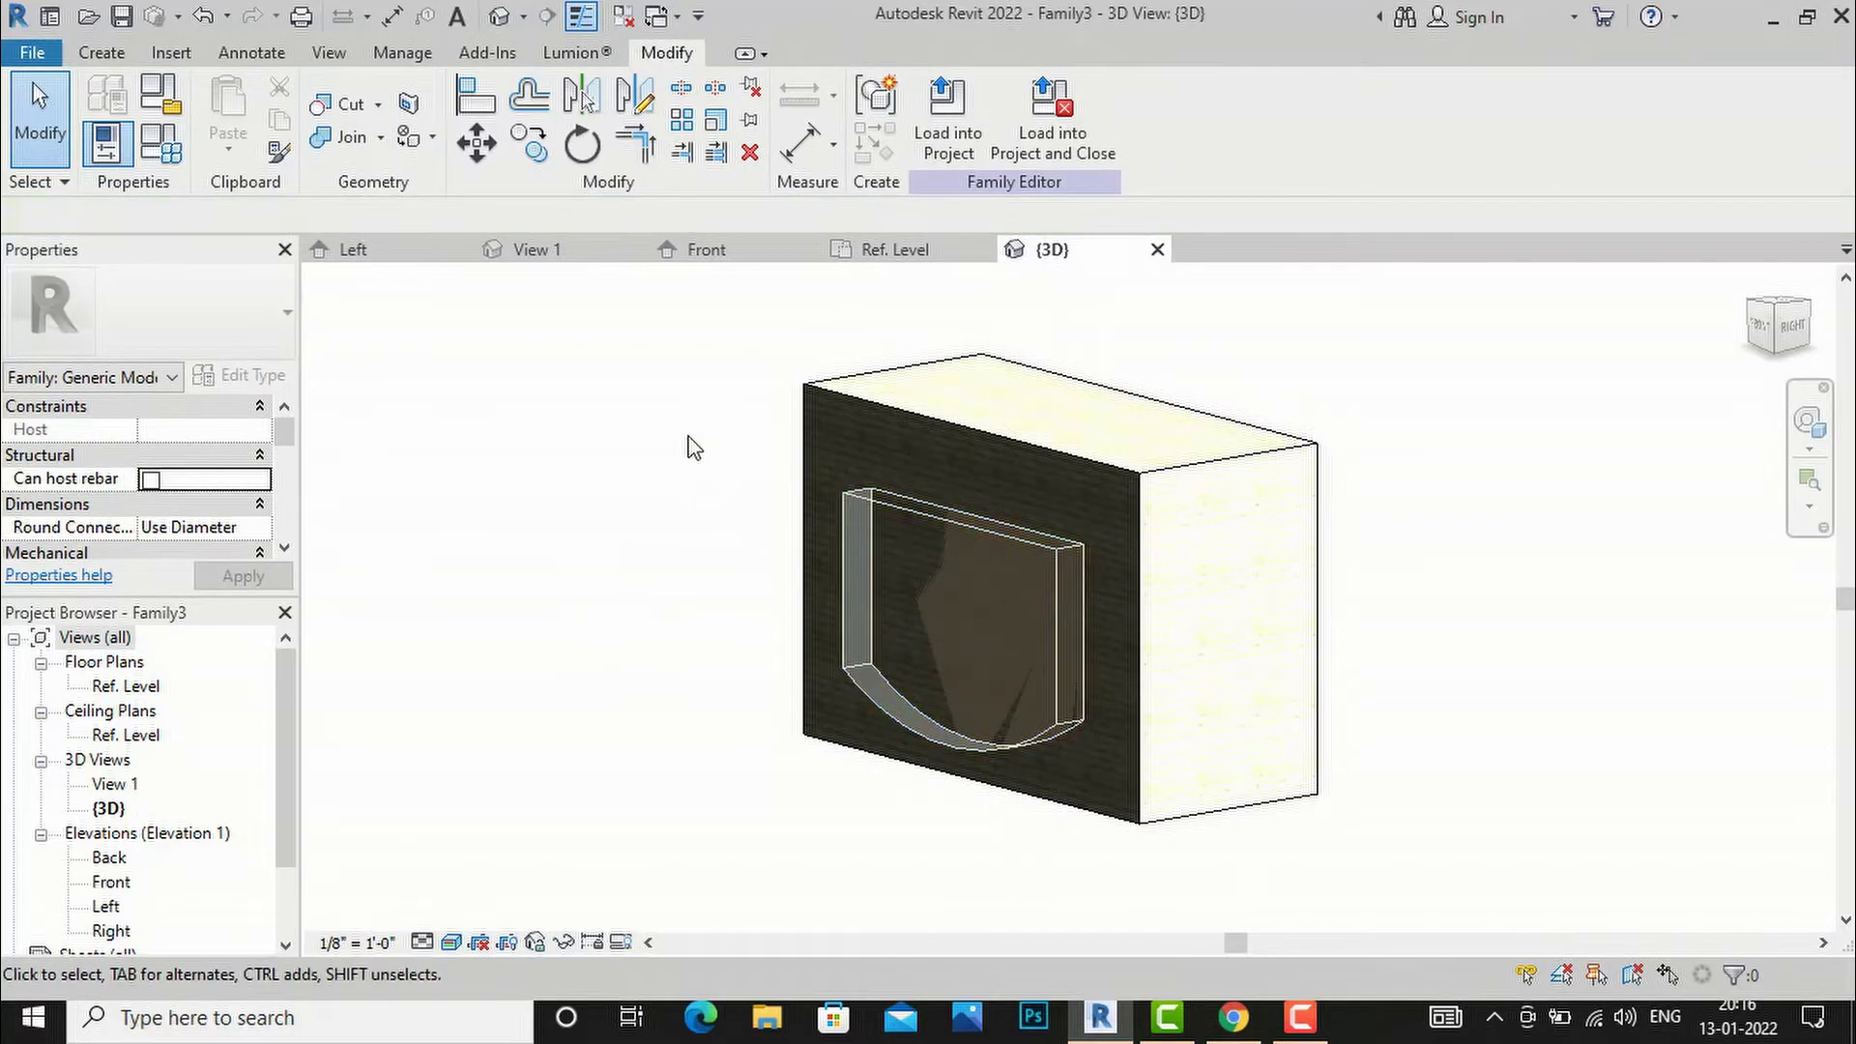
- Delete the arched void extrusion from the block's front face
mouse_move(1779, 324)
left_mouse_down()
mouse_move(1775, 929)
mouse_move(1699, 368)
mouse_move(332, 328)
mouse_move(1269, 558)
left_mouse_up()
left_click(1093, 619)
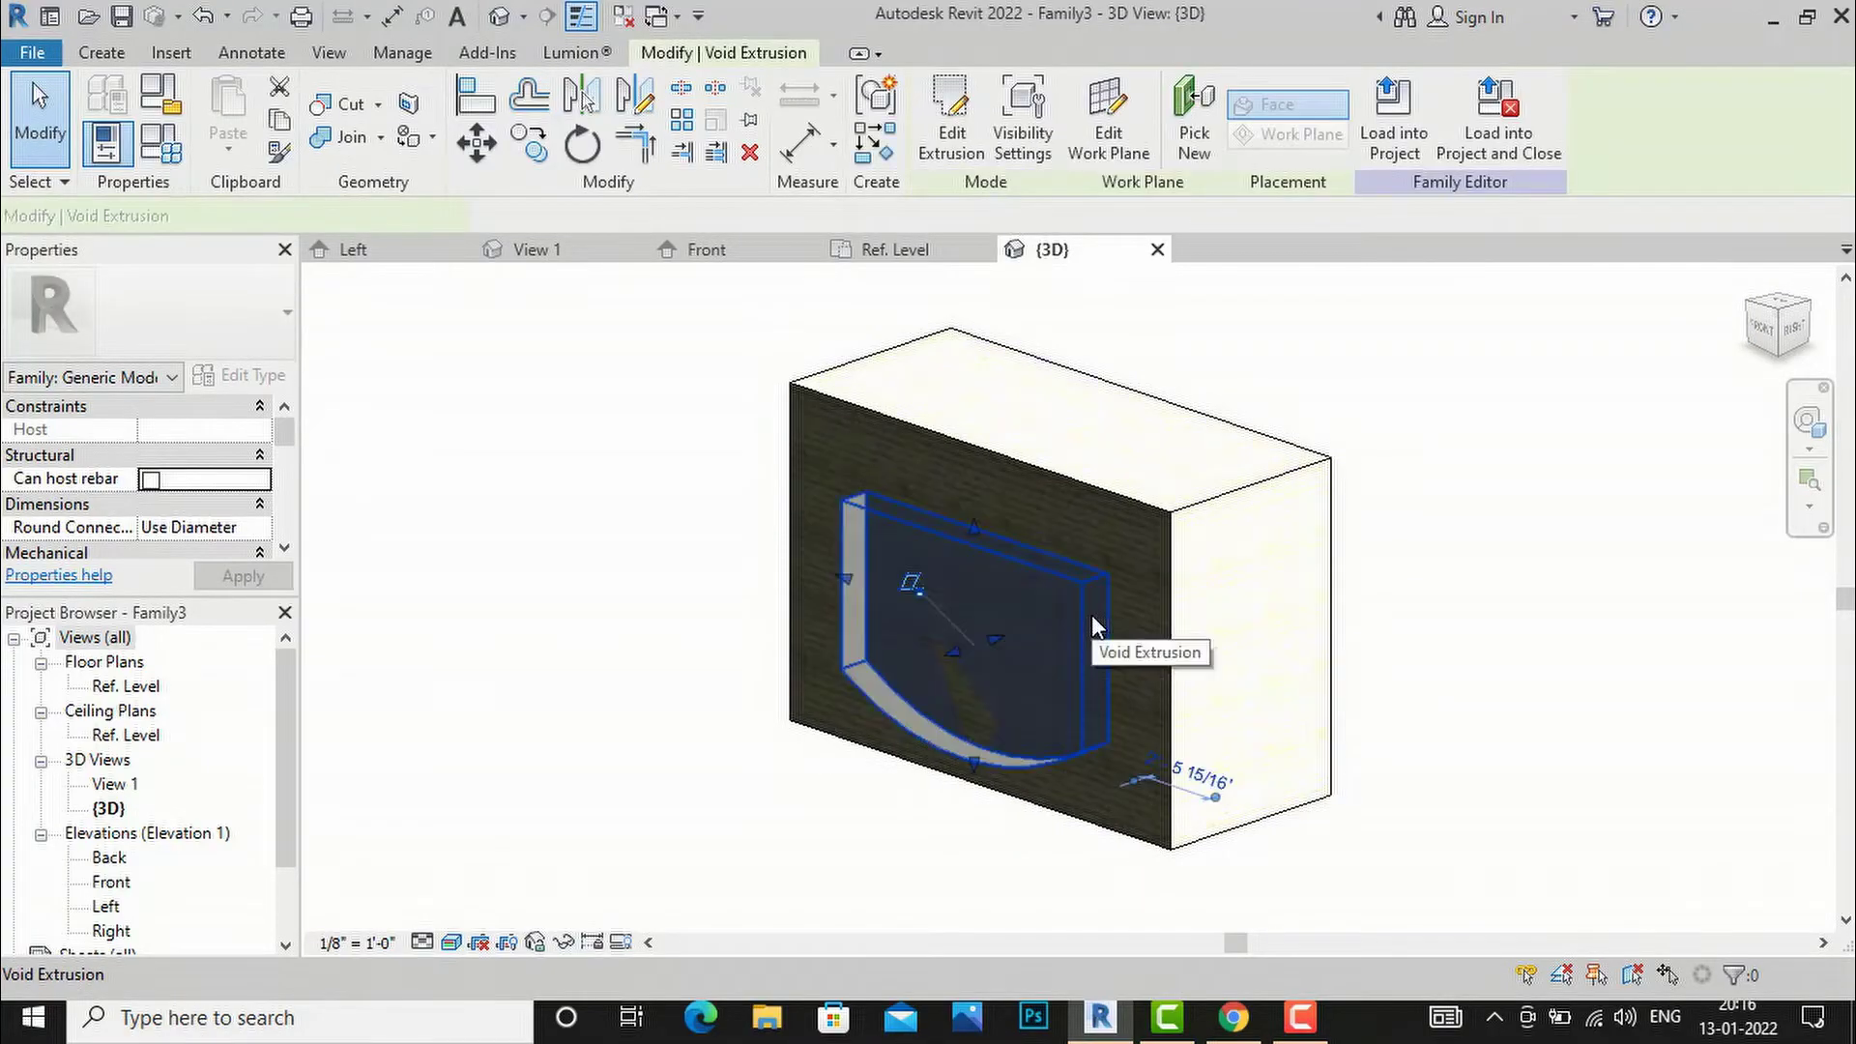
key("Escape")
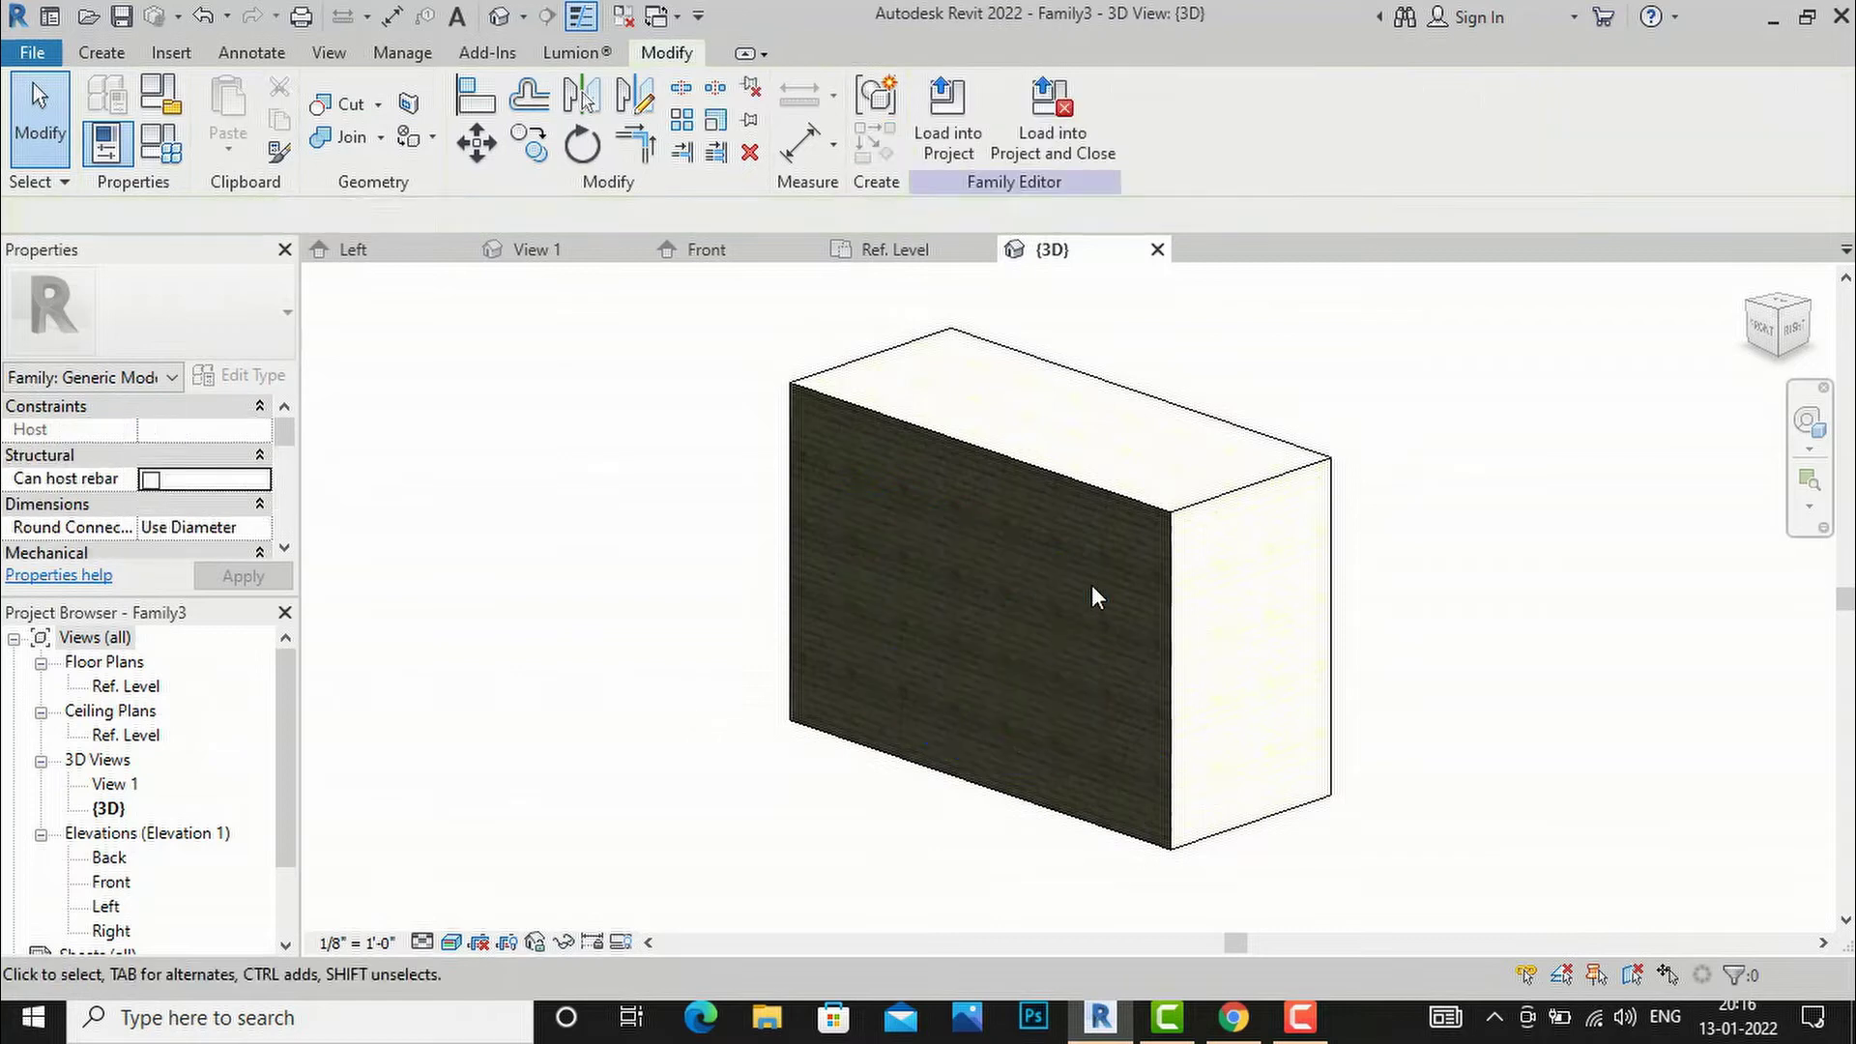
- Start a void blend and pick the block's right side face as its work plane
left_click(101, 53)
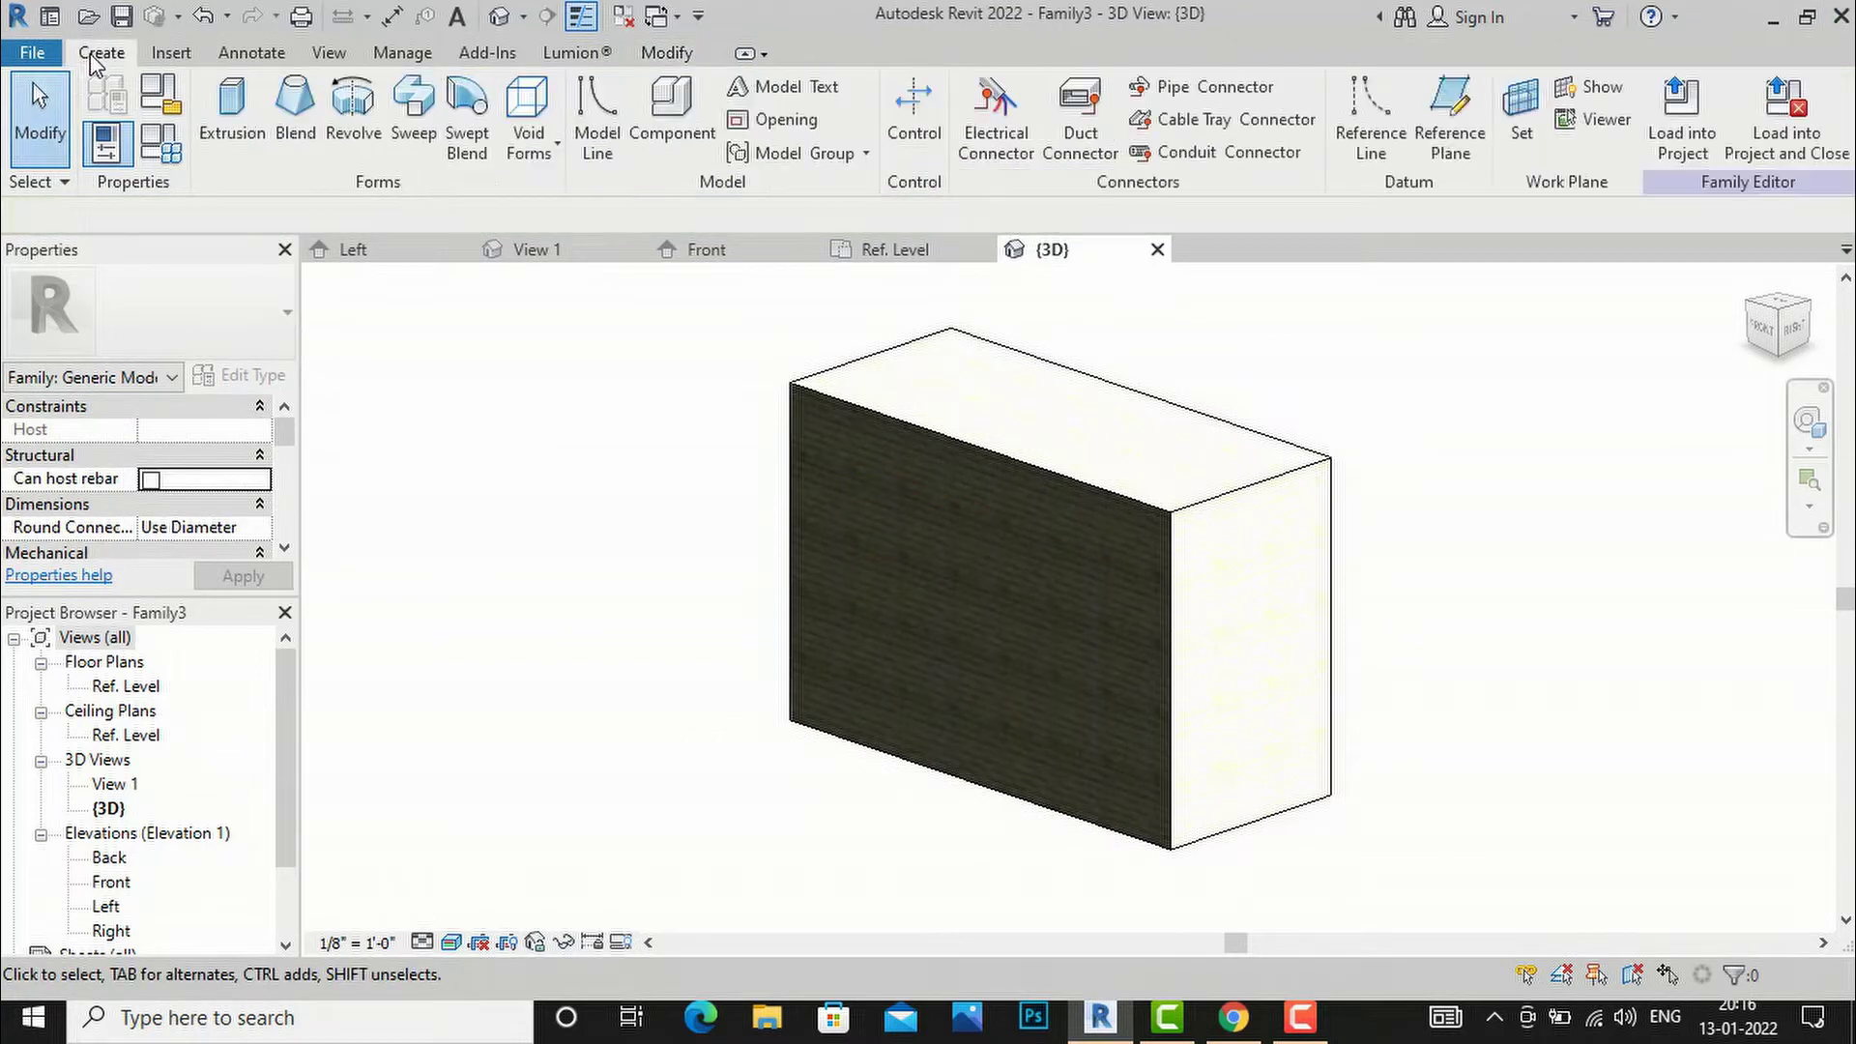
left_click(546, 155)
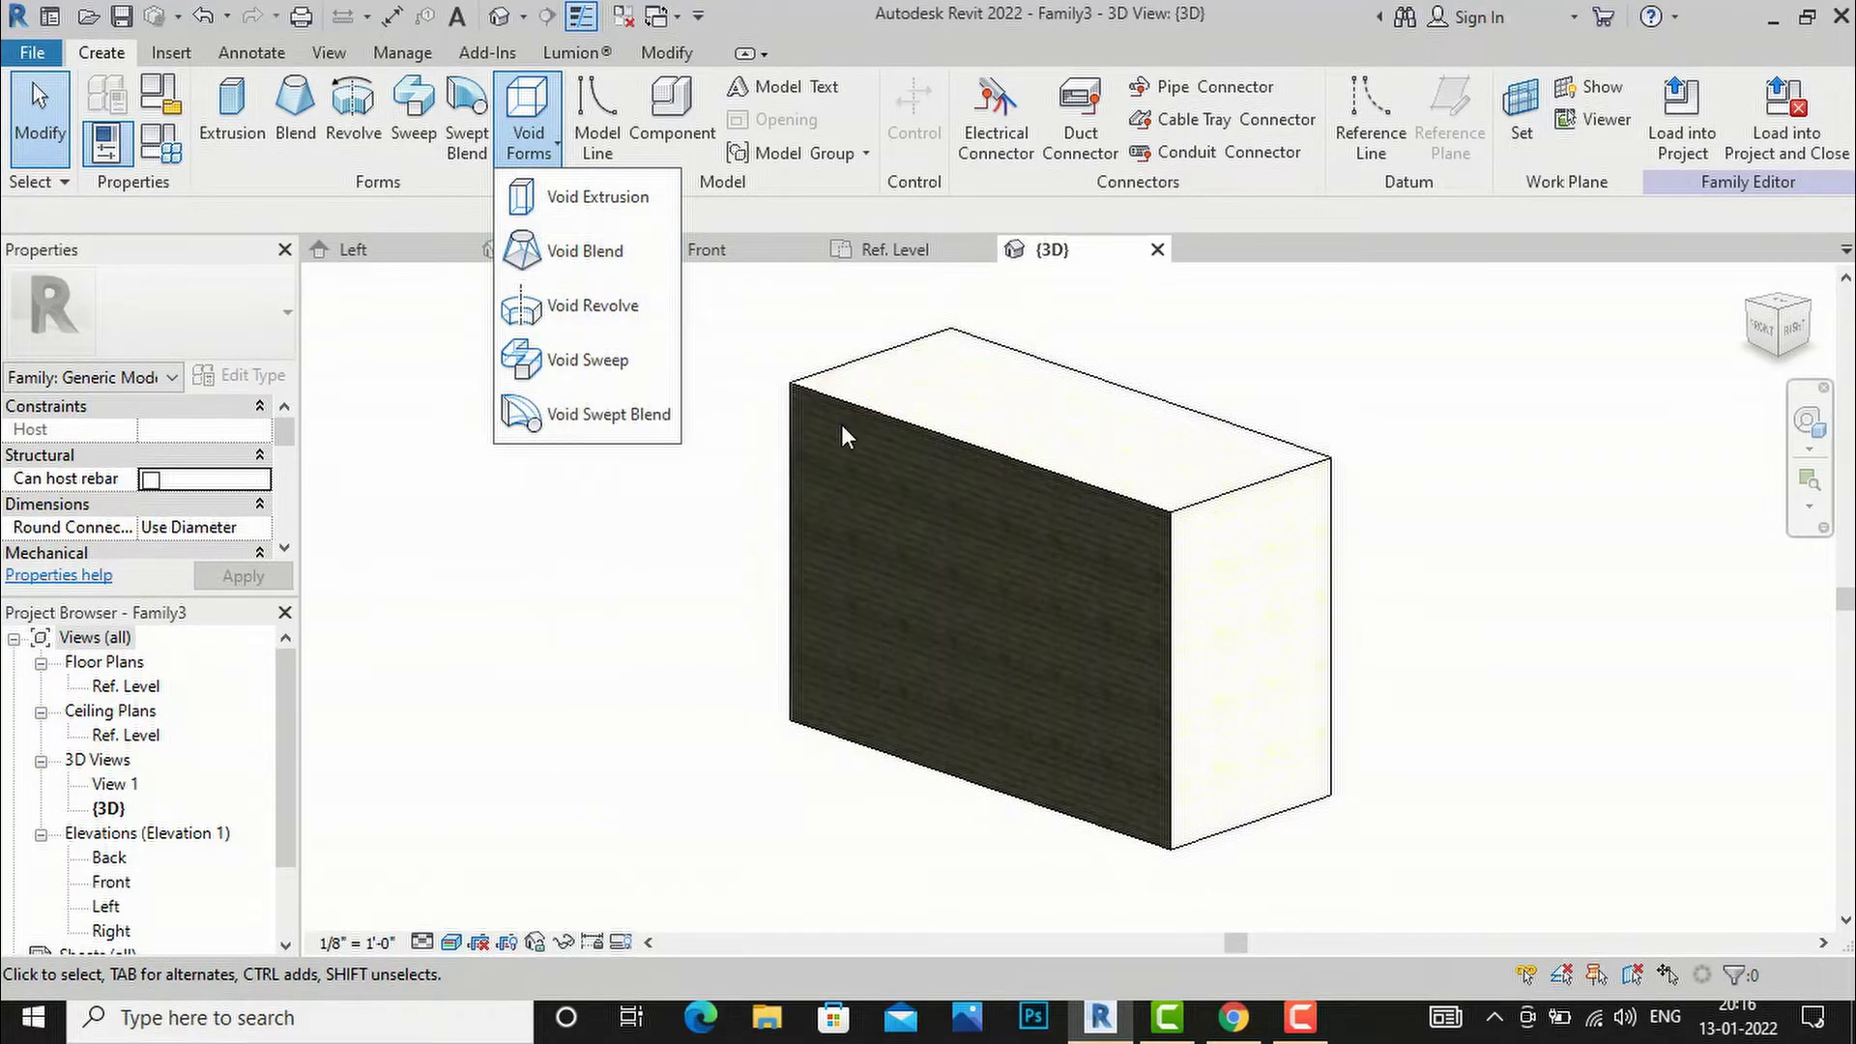
left_click(561, 273)
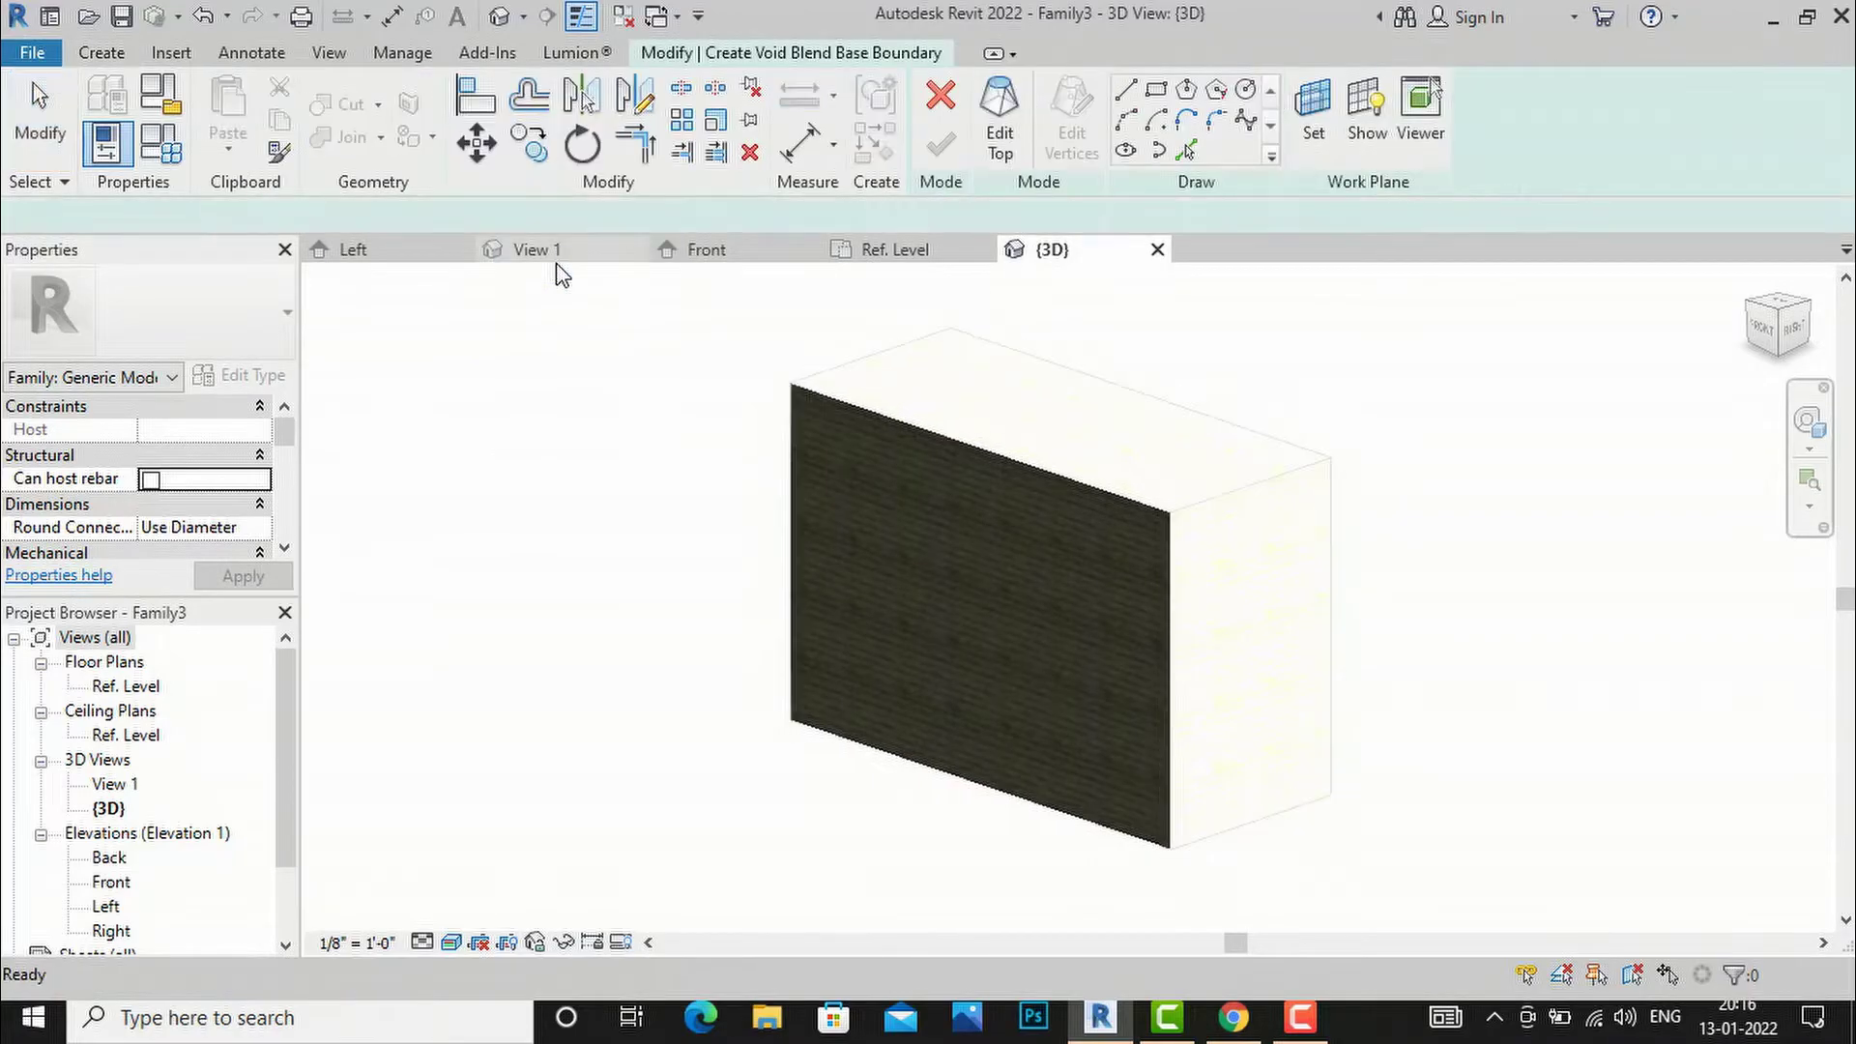
left_click(1314, 114)
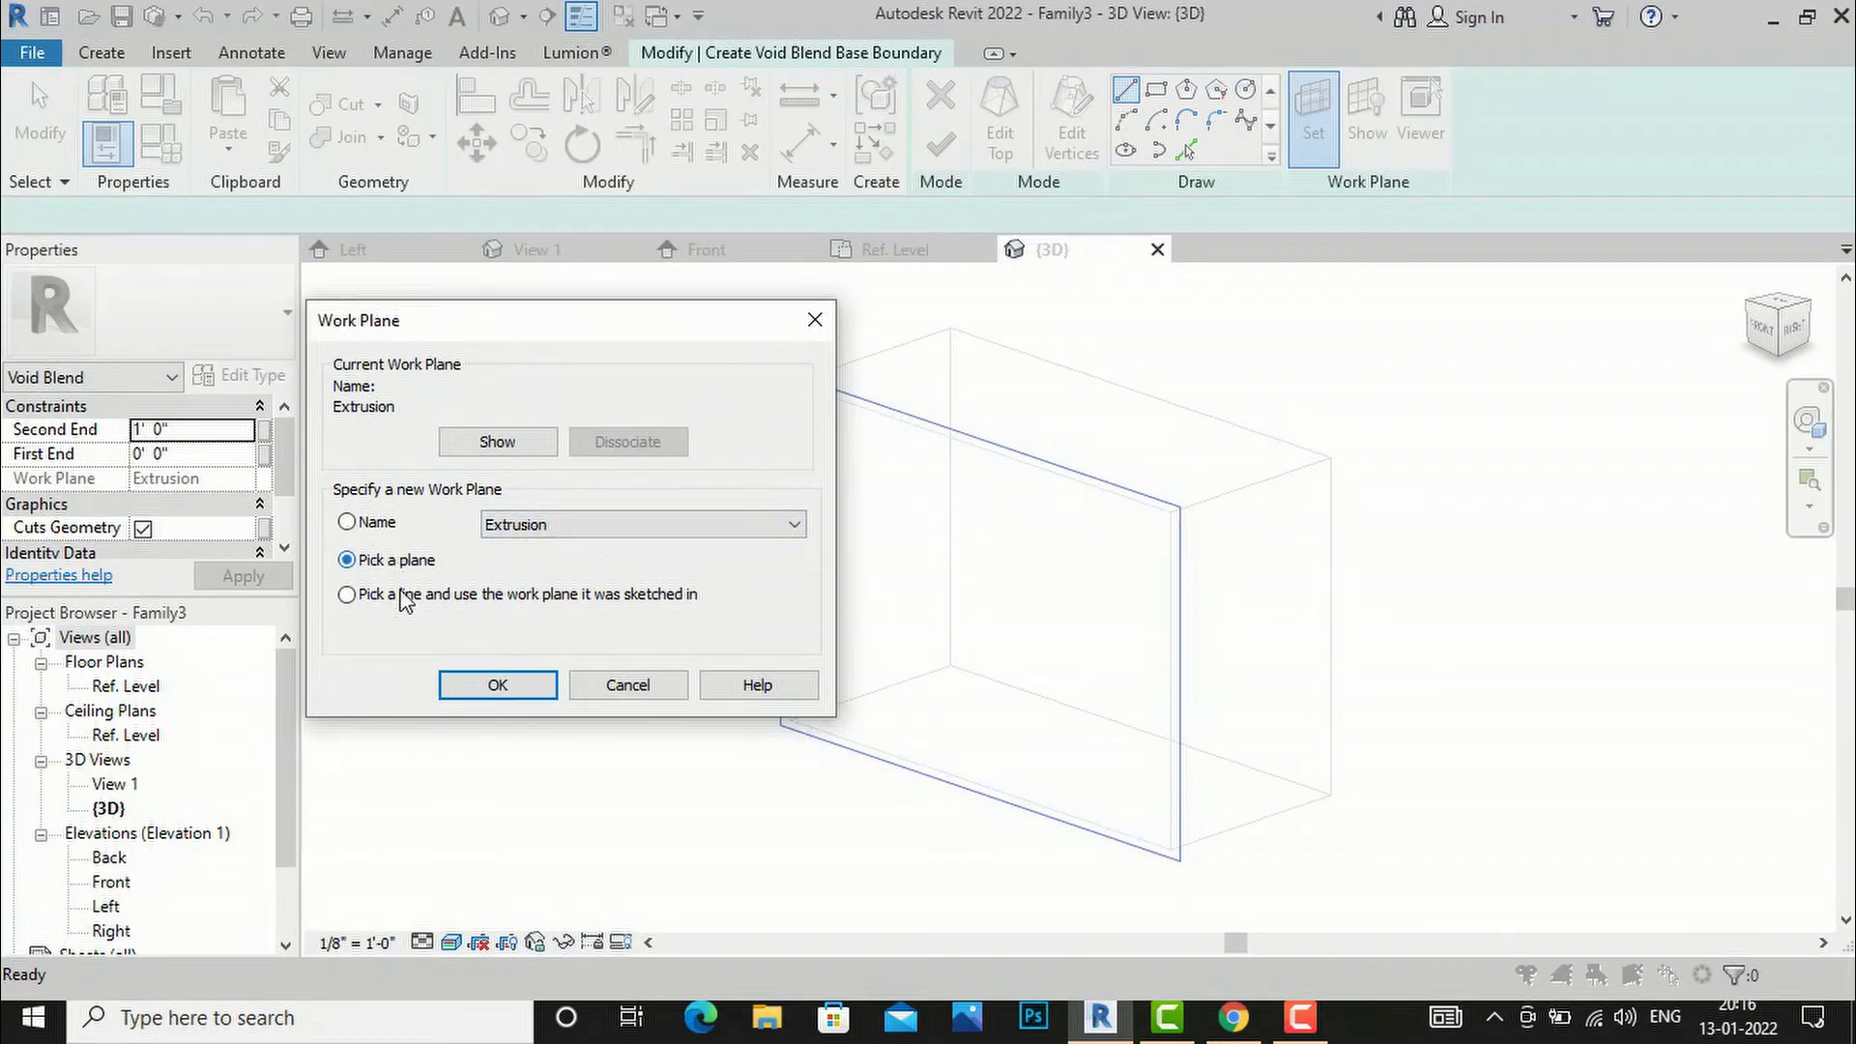
left_click(495, 684)
left_click(1262, 497)
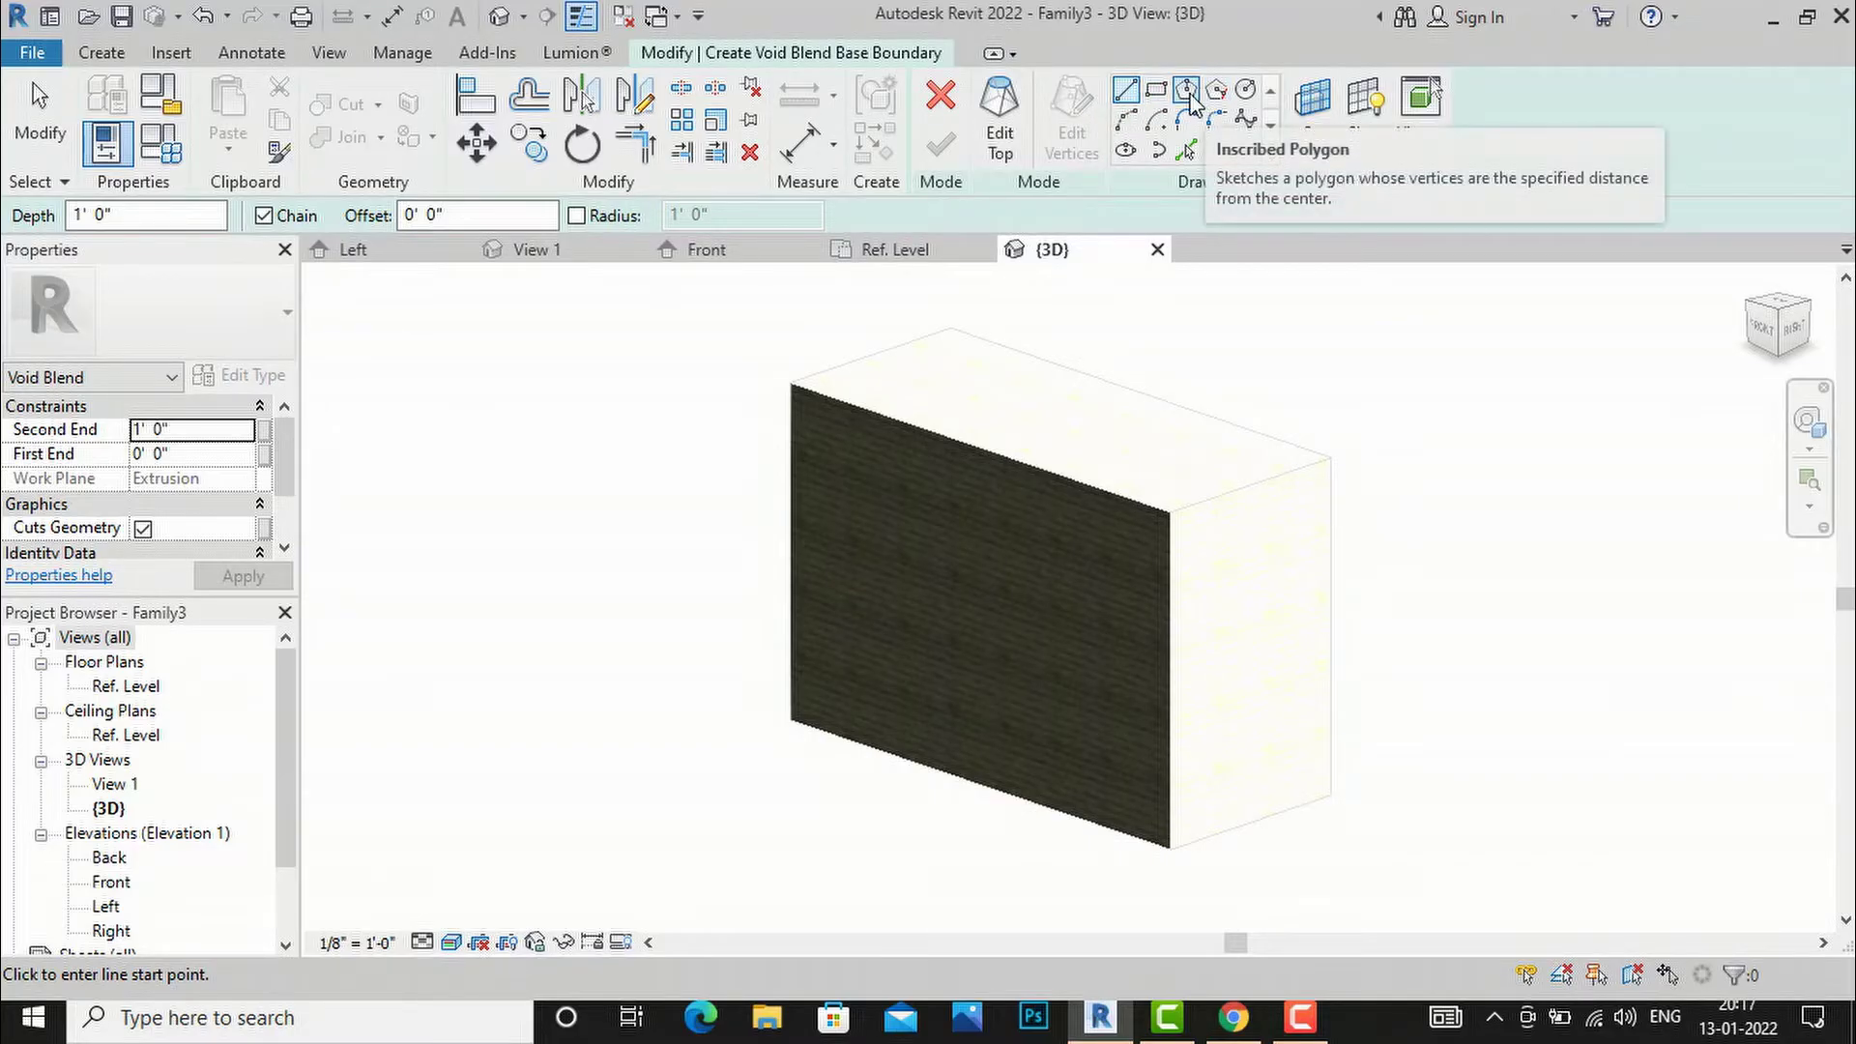
- Sketch a six-sided inscribed polygon on the block's right face as the blend's base and set Second End to 6'
left_click(1188, 93)
left_click(1244, 649)
left_click(1248, 580)
left_click(194, 430)
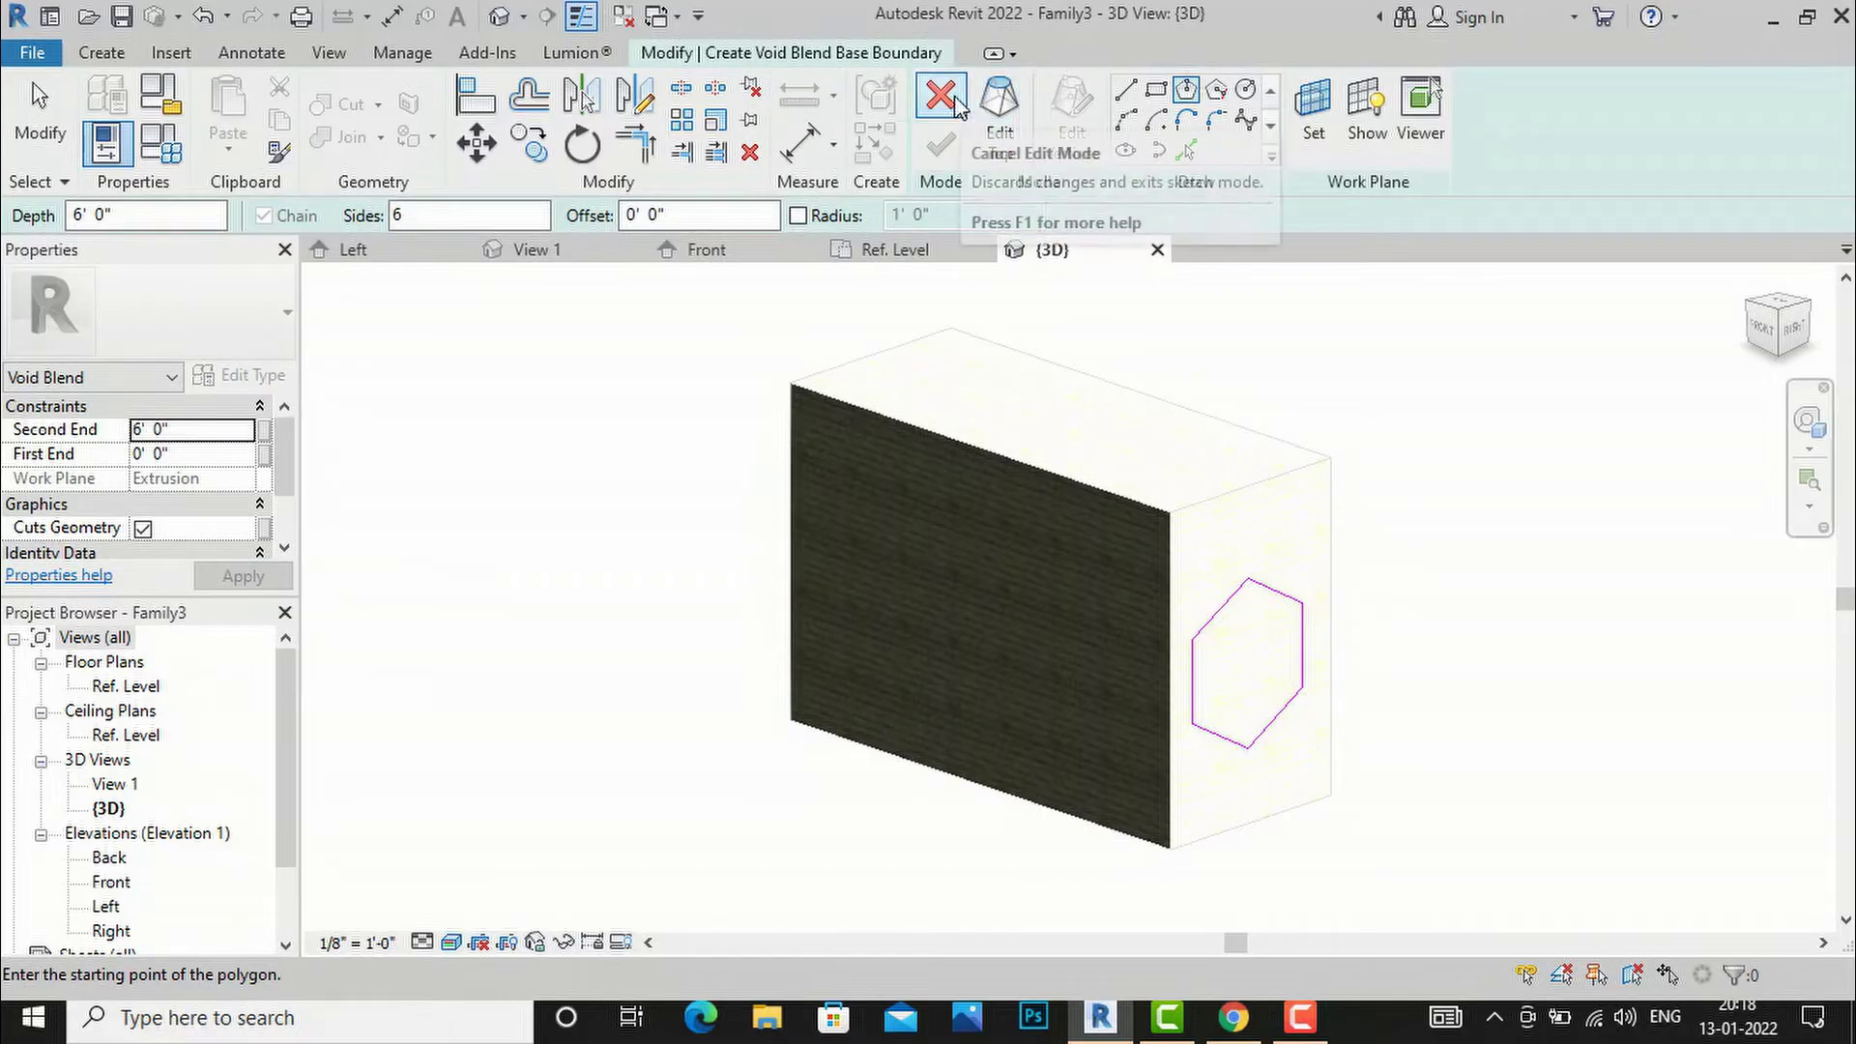
- Sketch a circle of about 1' 4" radius inside the hexagon as the void blend's top boundary and finish the blend
left_click(993, 140)
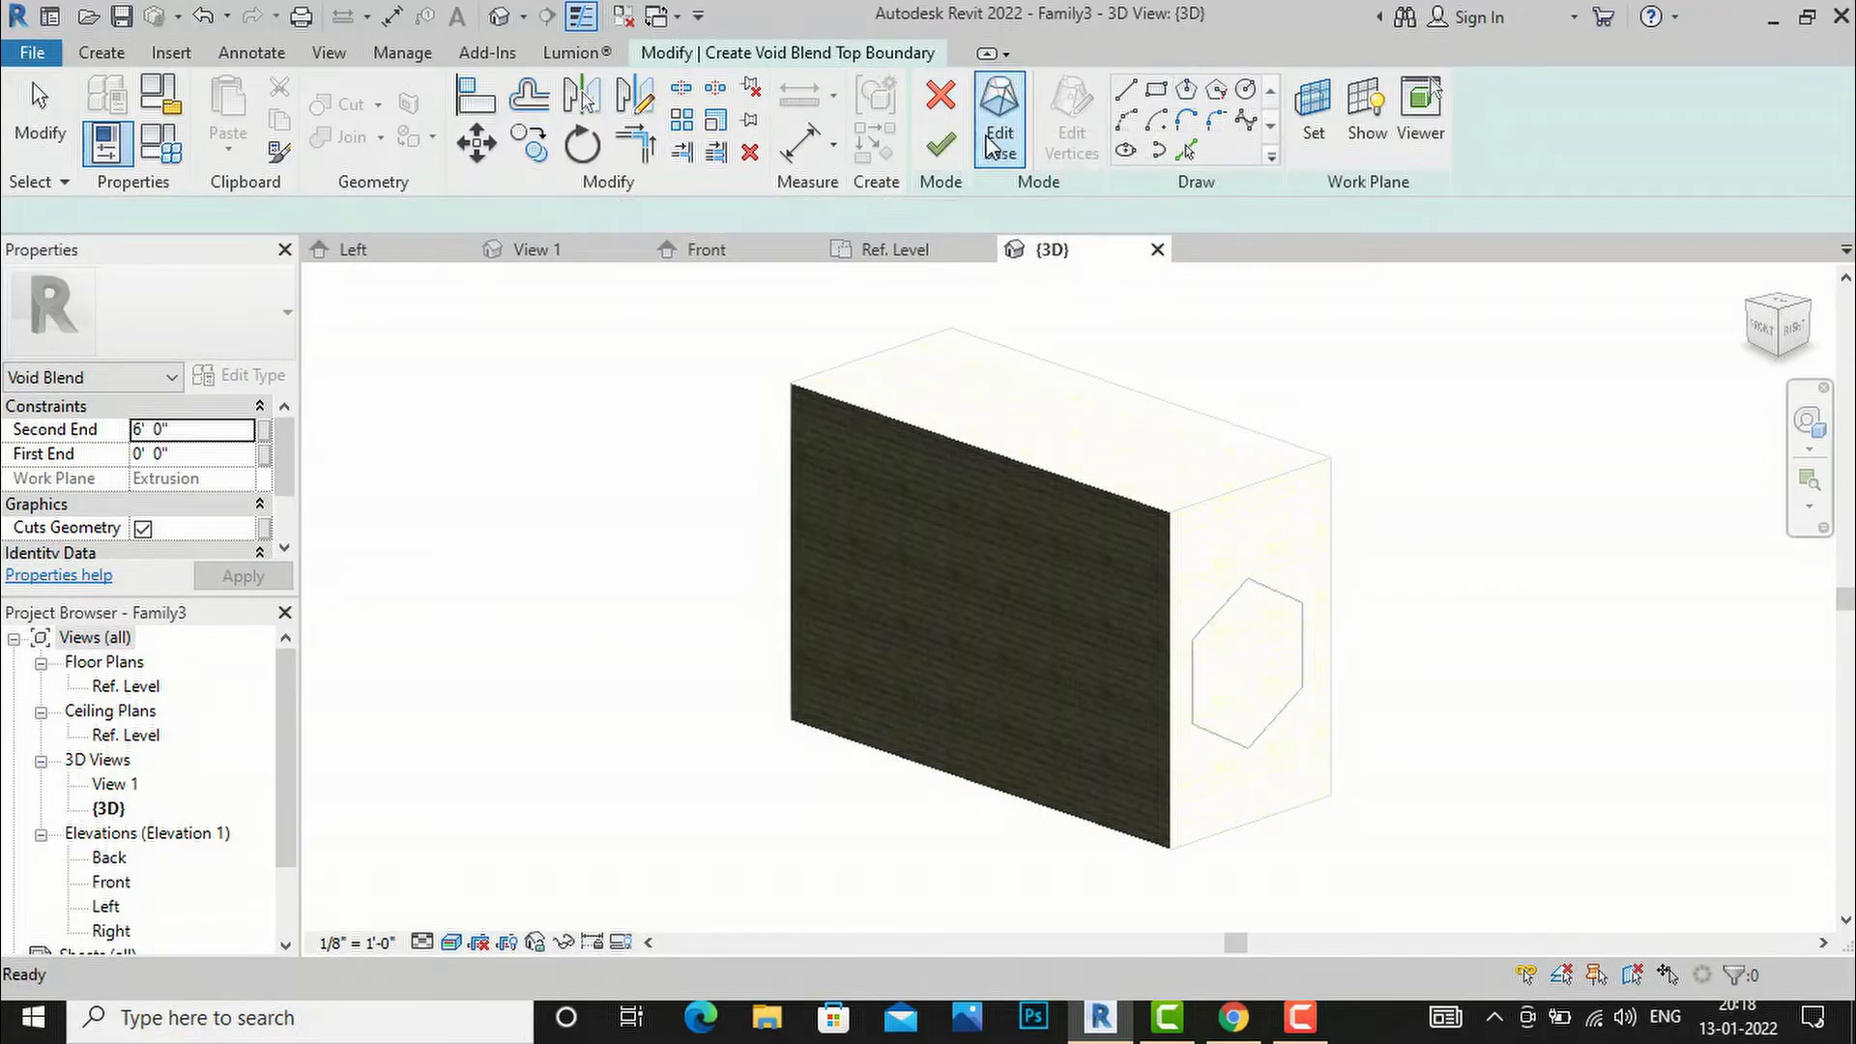
left_click(1245, 91)
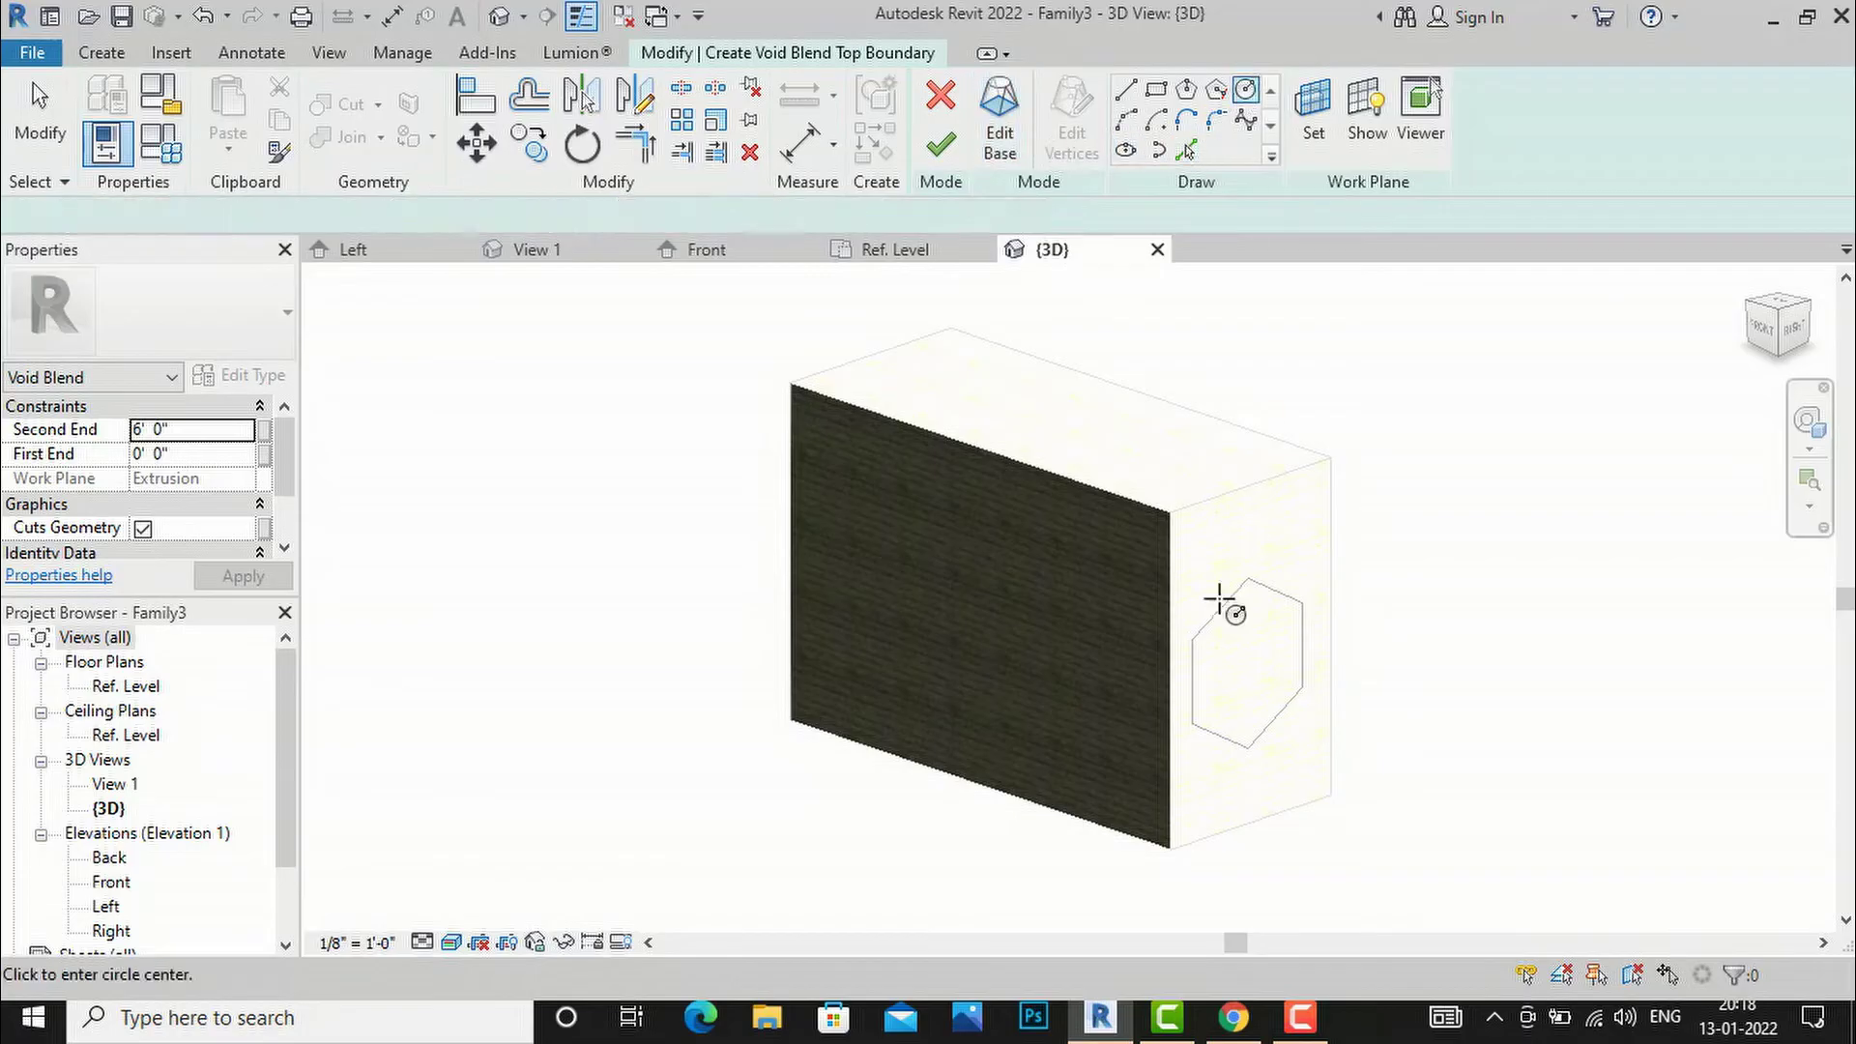
left_click(1253, 665)
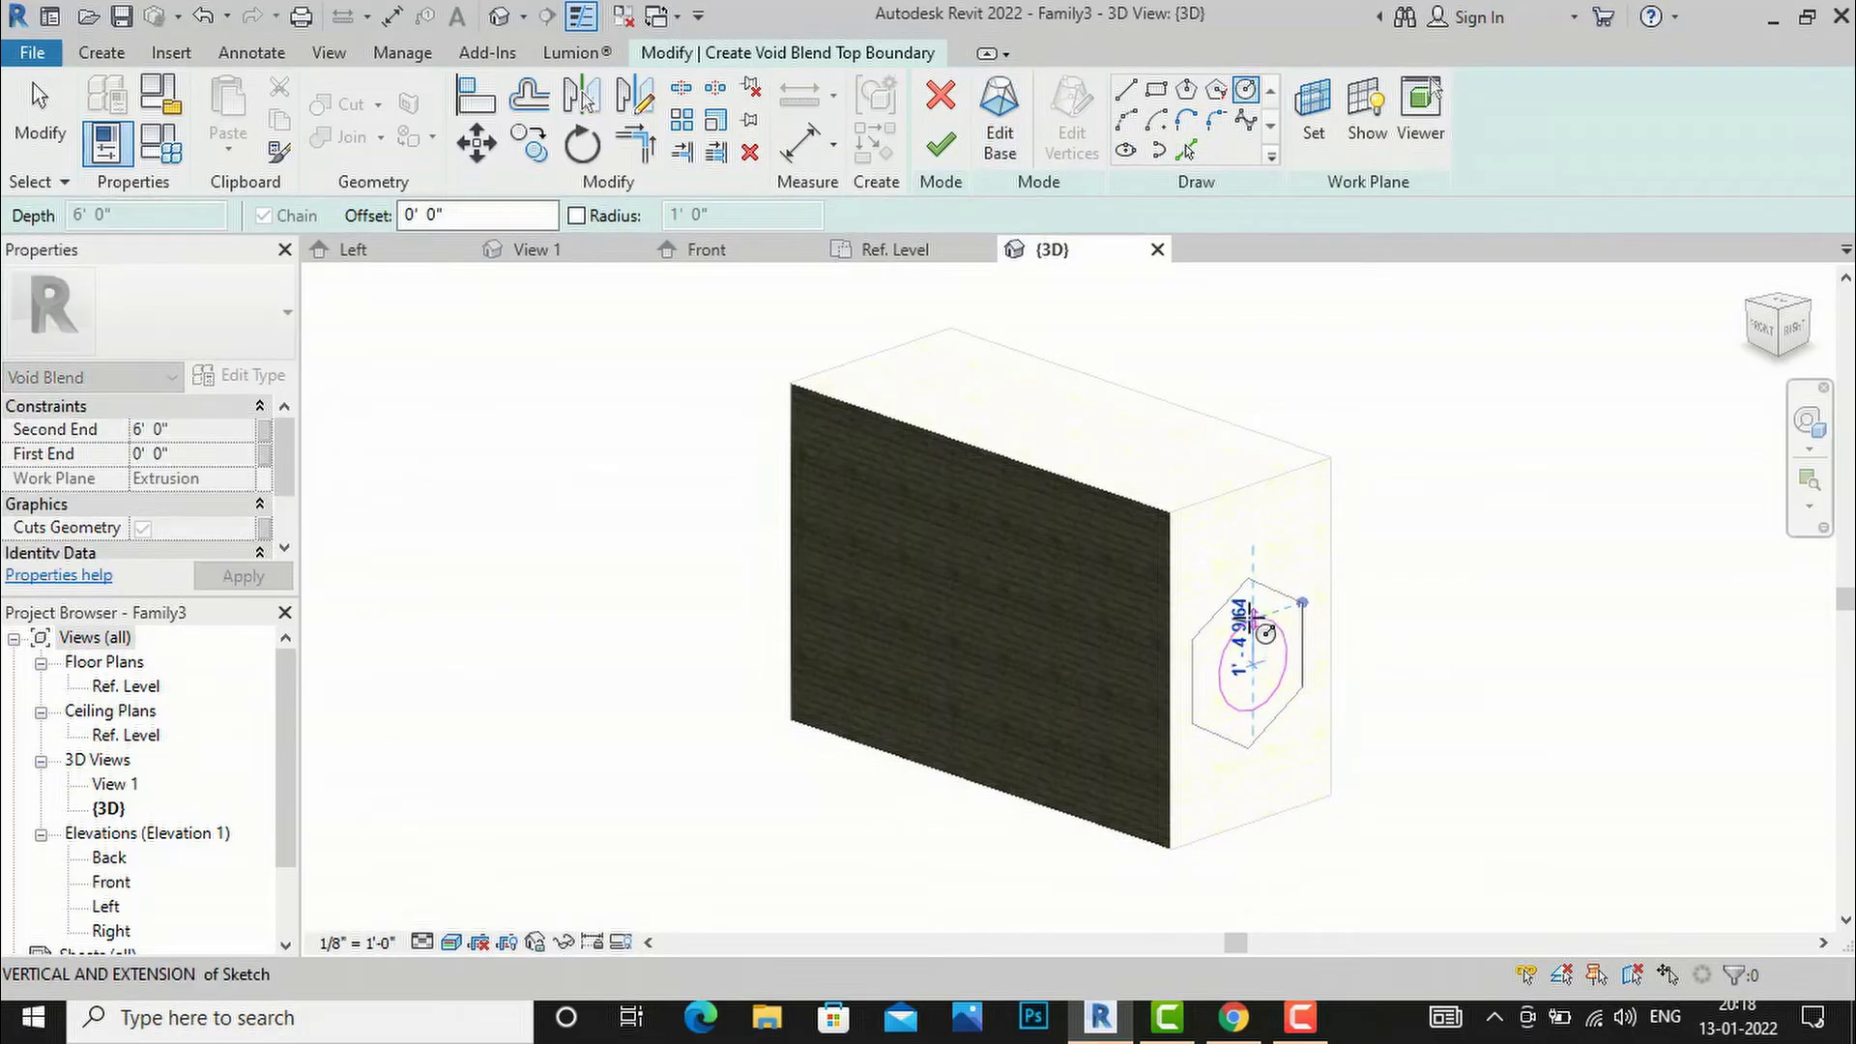
left_click(1254, 619)
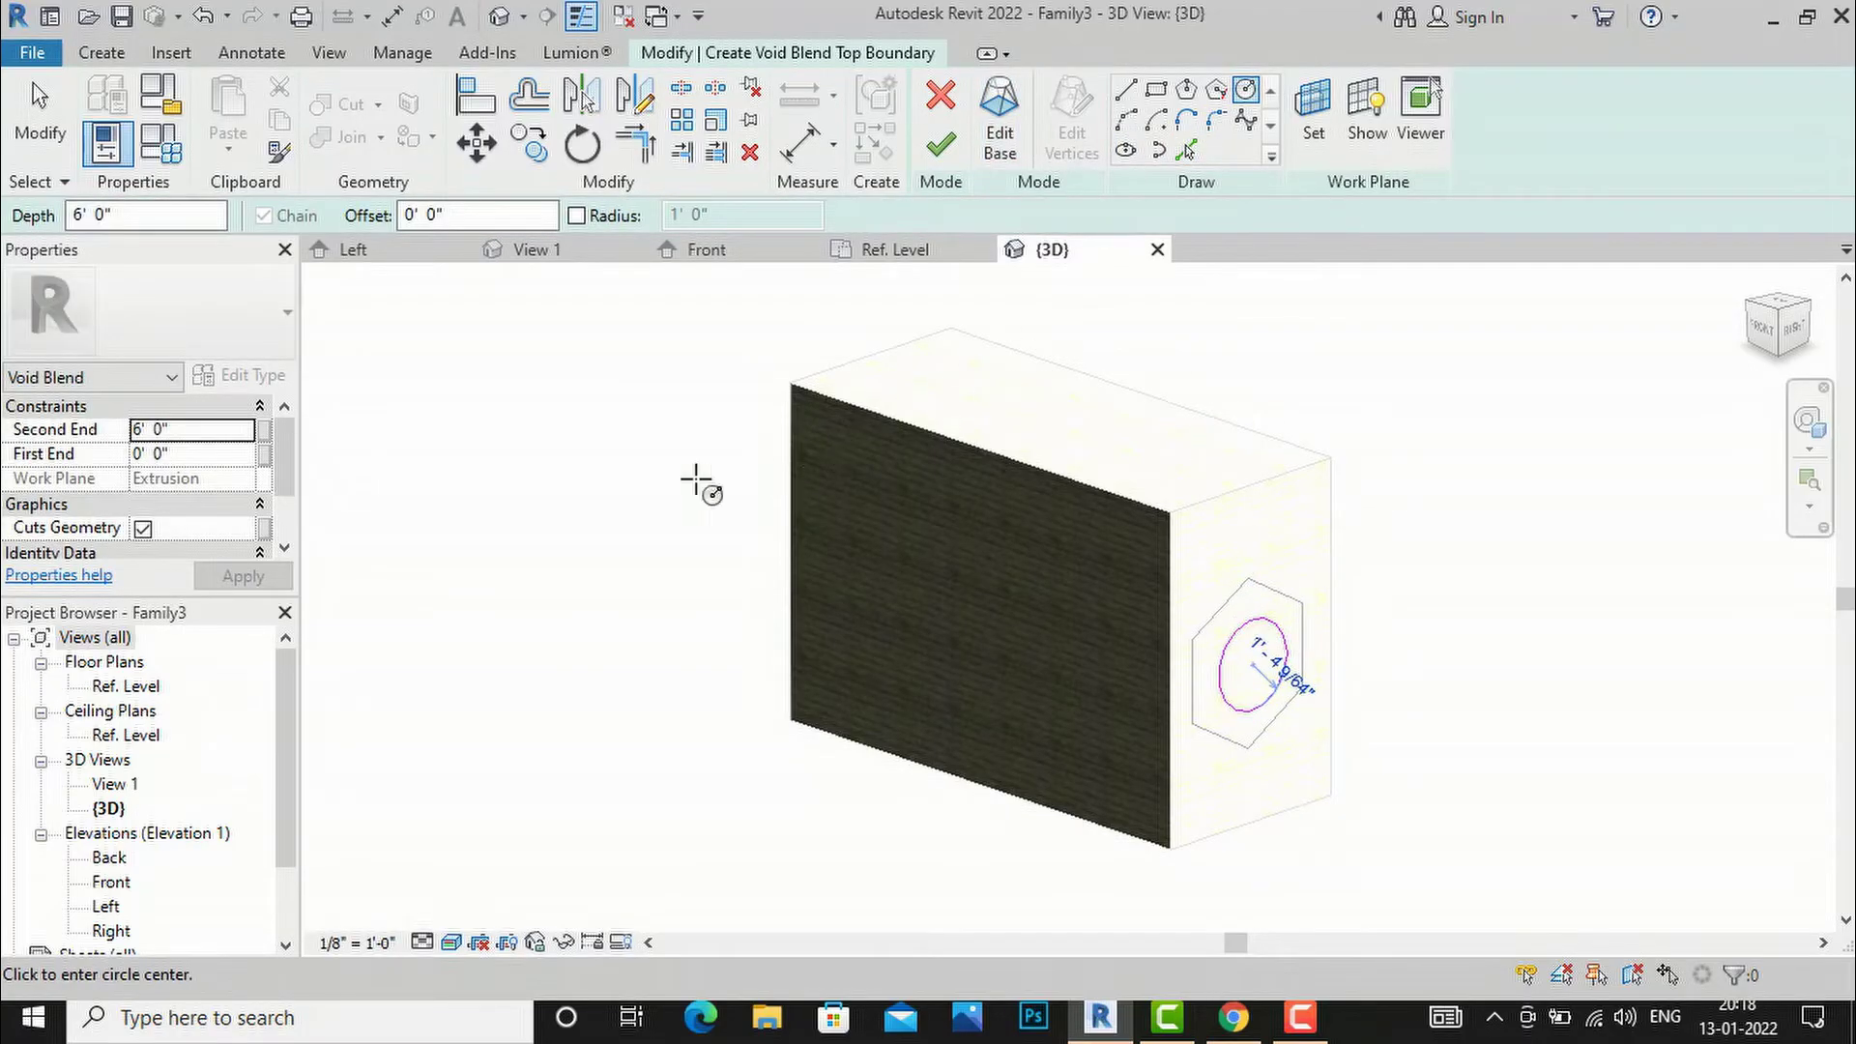
left_click(943, 154)
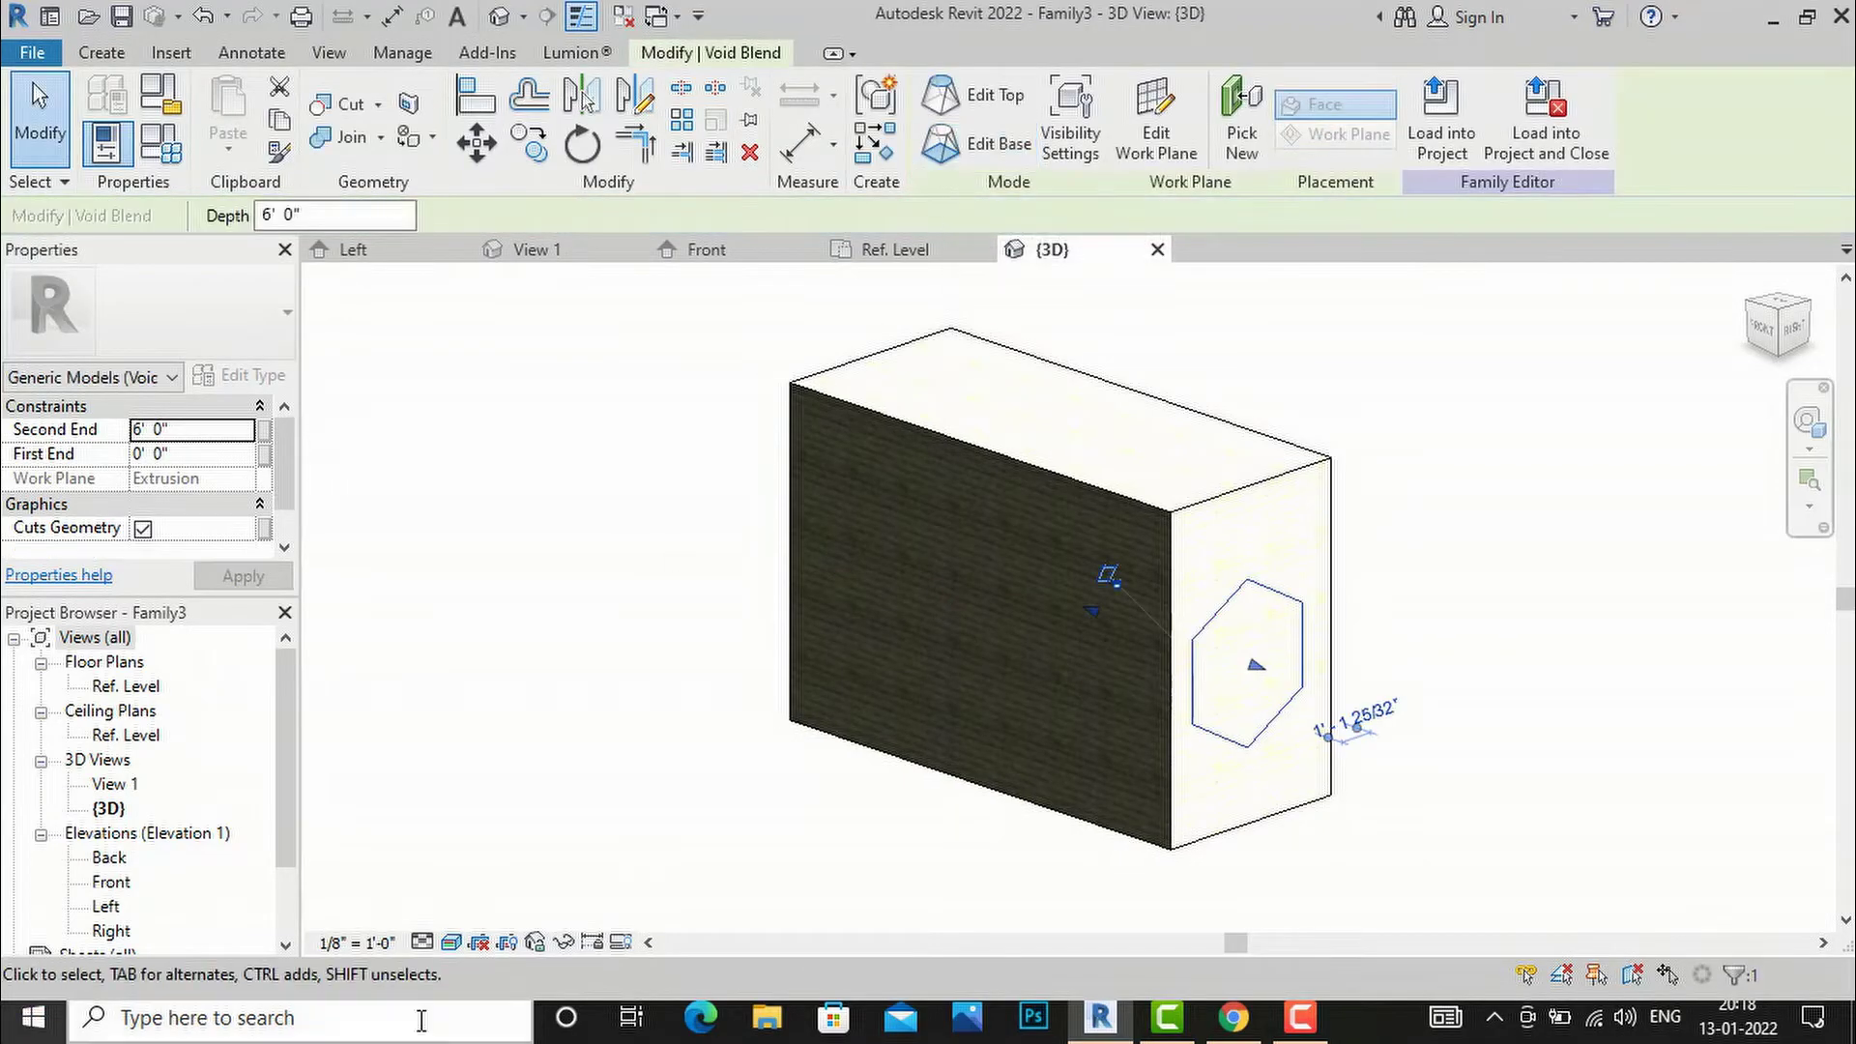
- Show the model in Wireframe and stretch the void blend past both block ends, to about 20' 7" Second End and -8' 8" First End
left_click(454, 943)
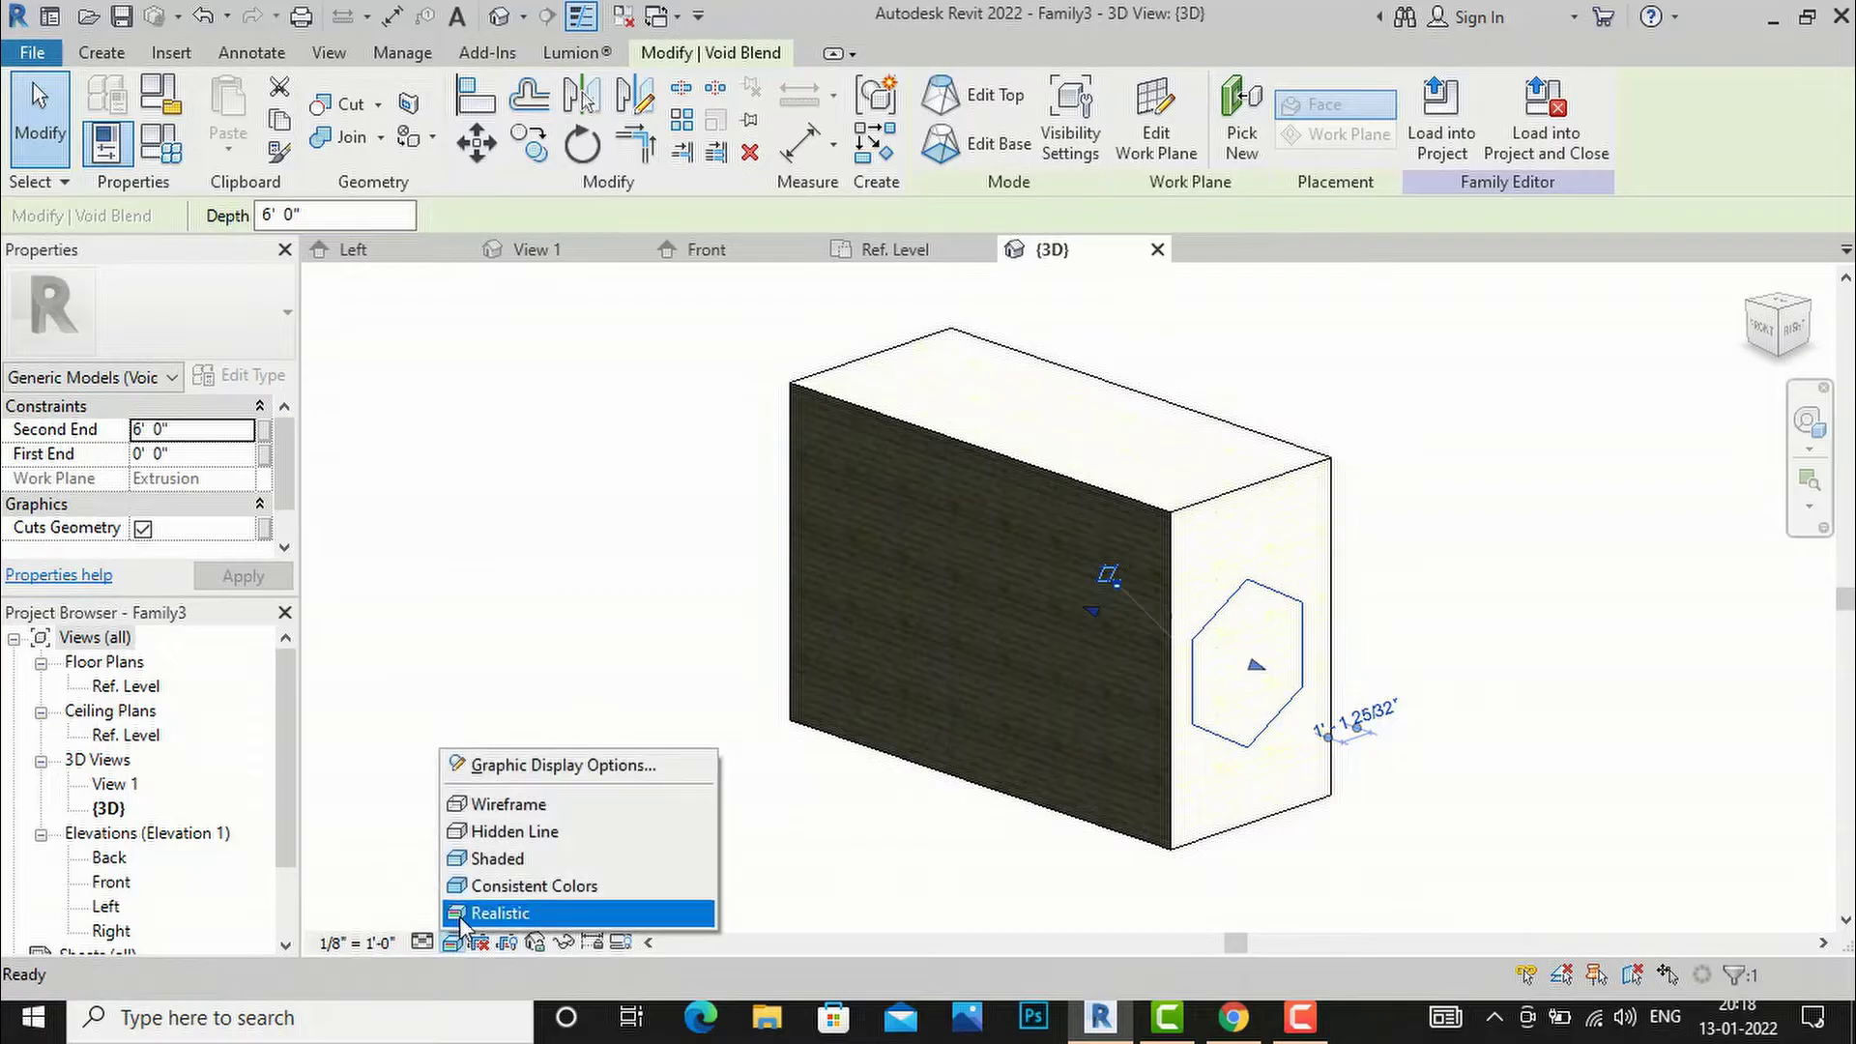
left_click(485, 806)
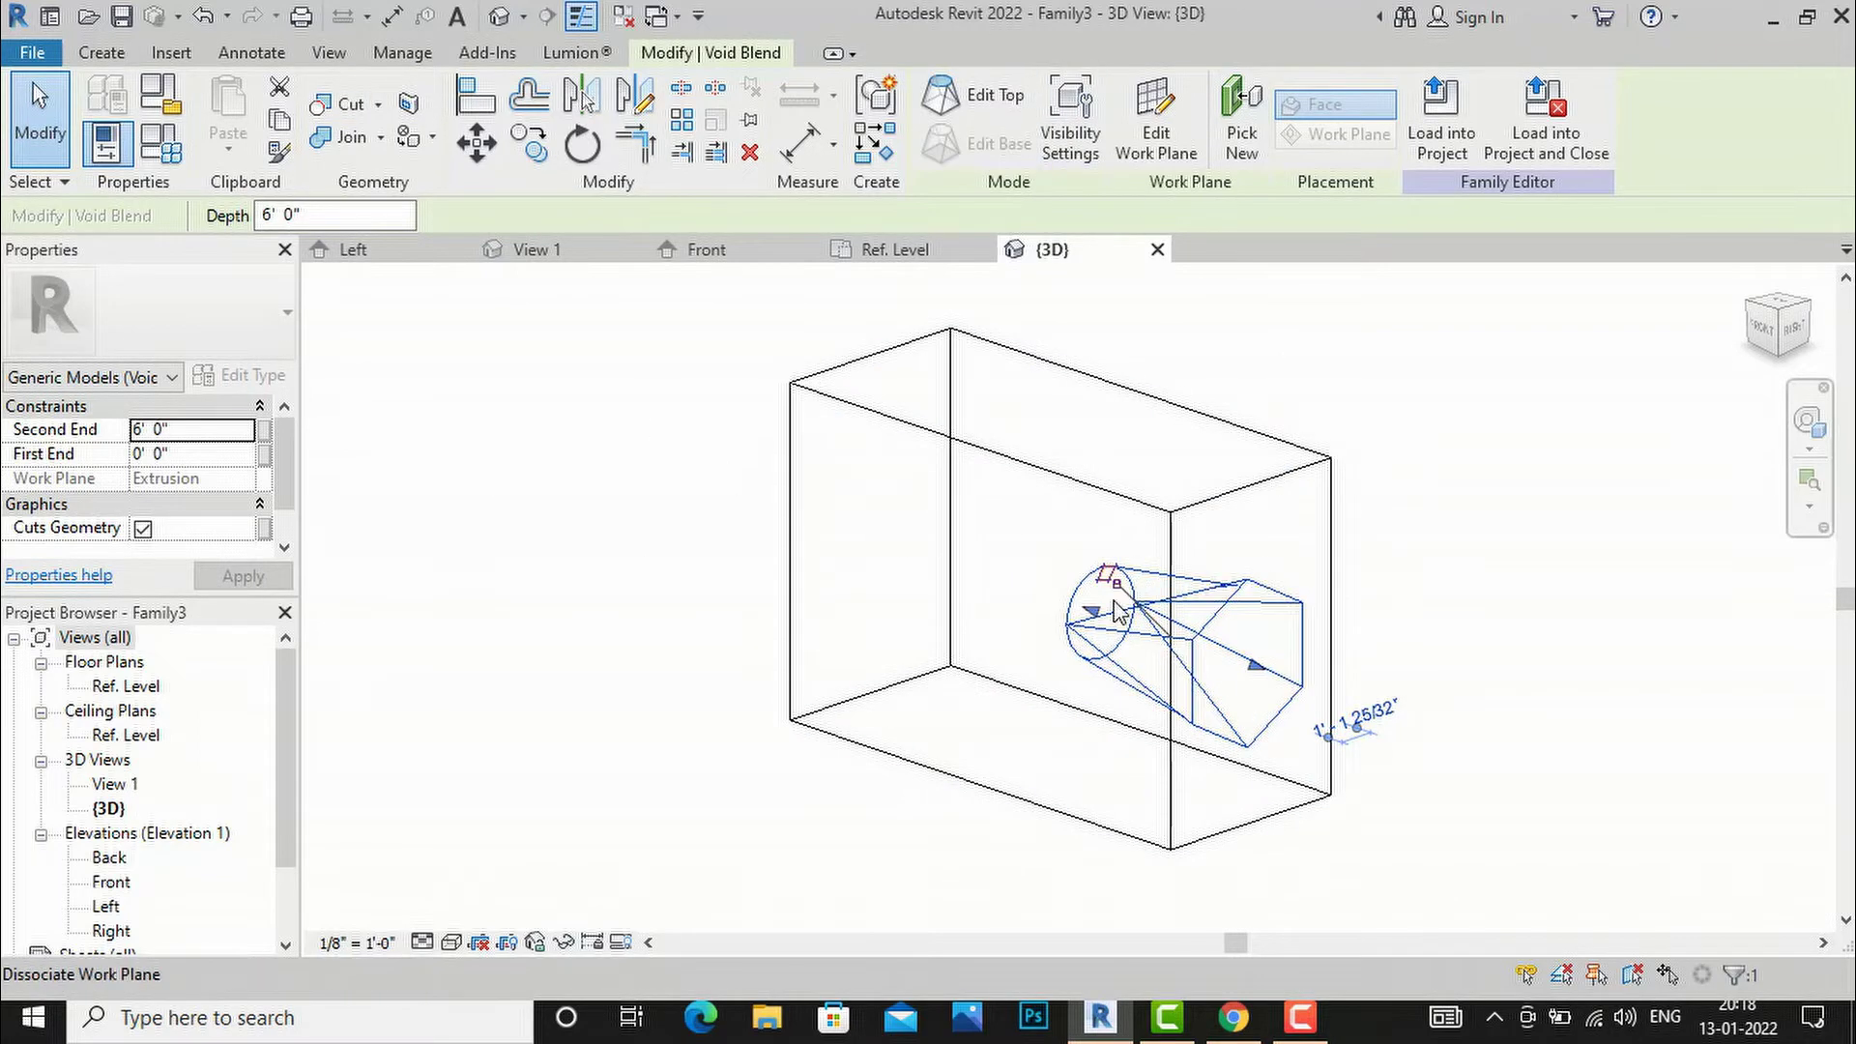
left_click_drag(1102, 620, 760, 404)
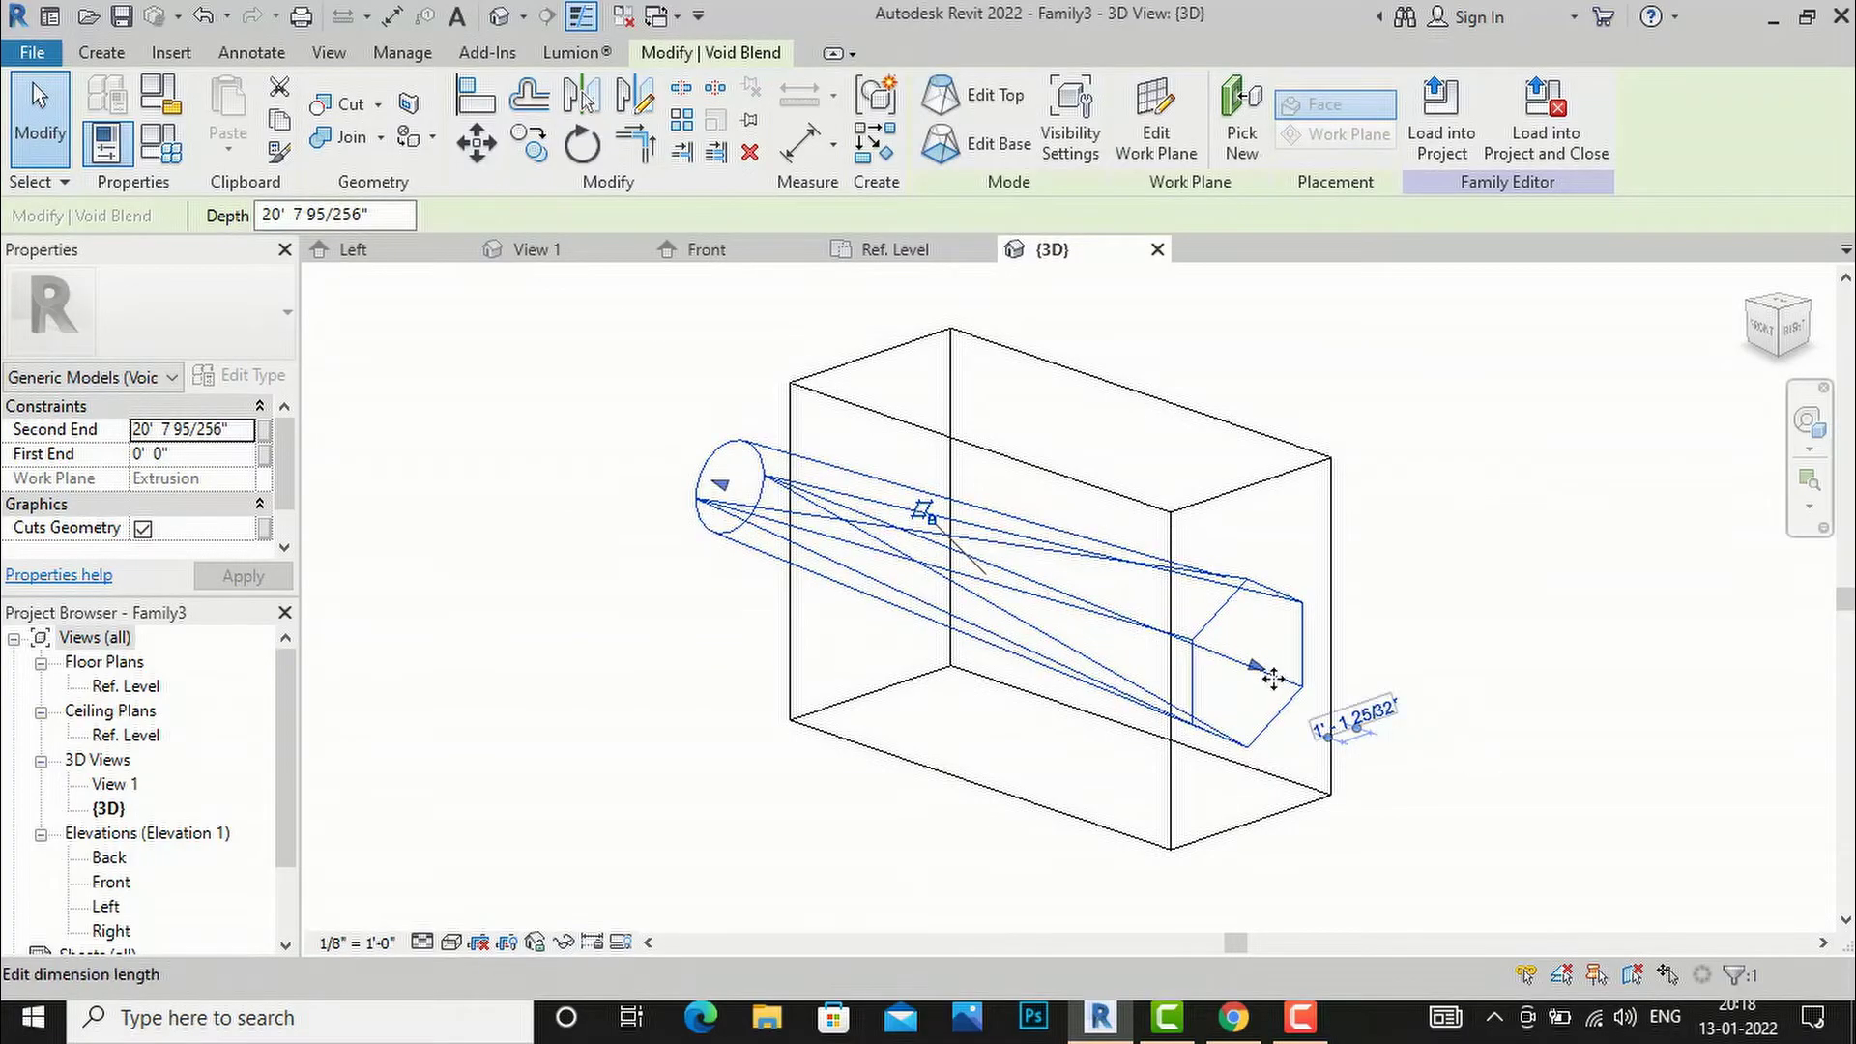
left_click_drag(1257, 667, 1547, 793)
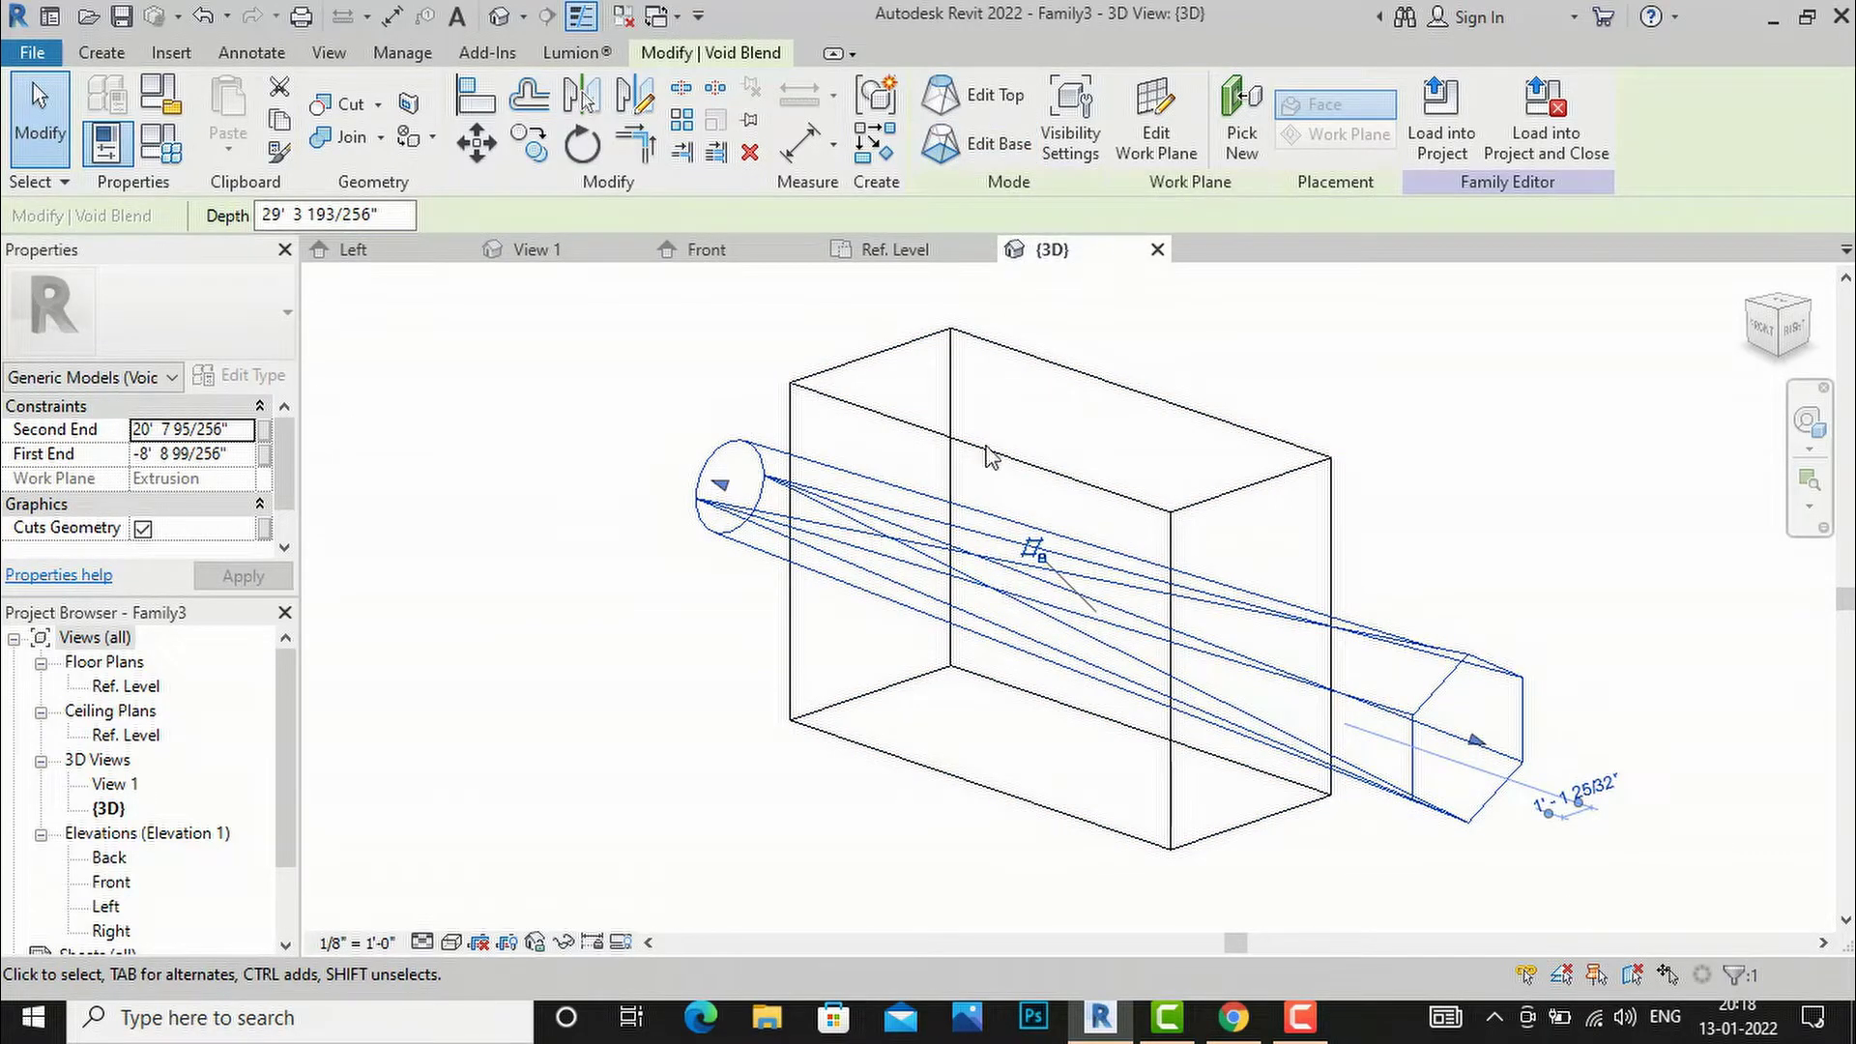
- Set the visual style to Realistic and inspect the blended cut from both ends of the block
left_click(452, 943)
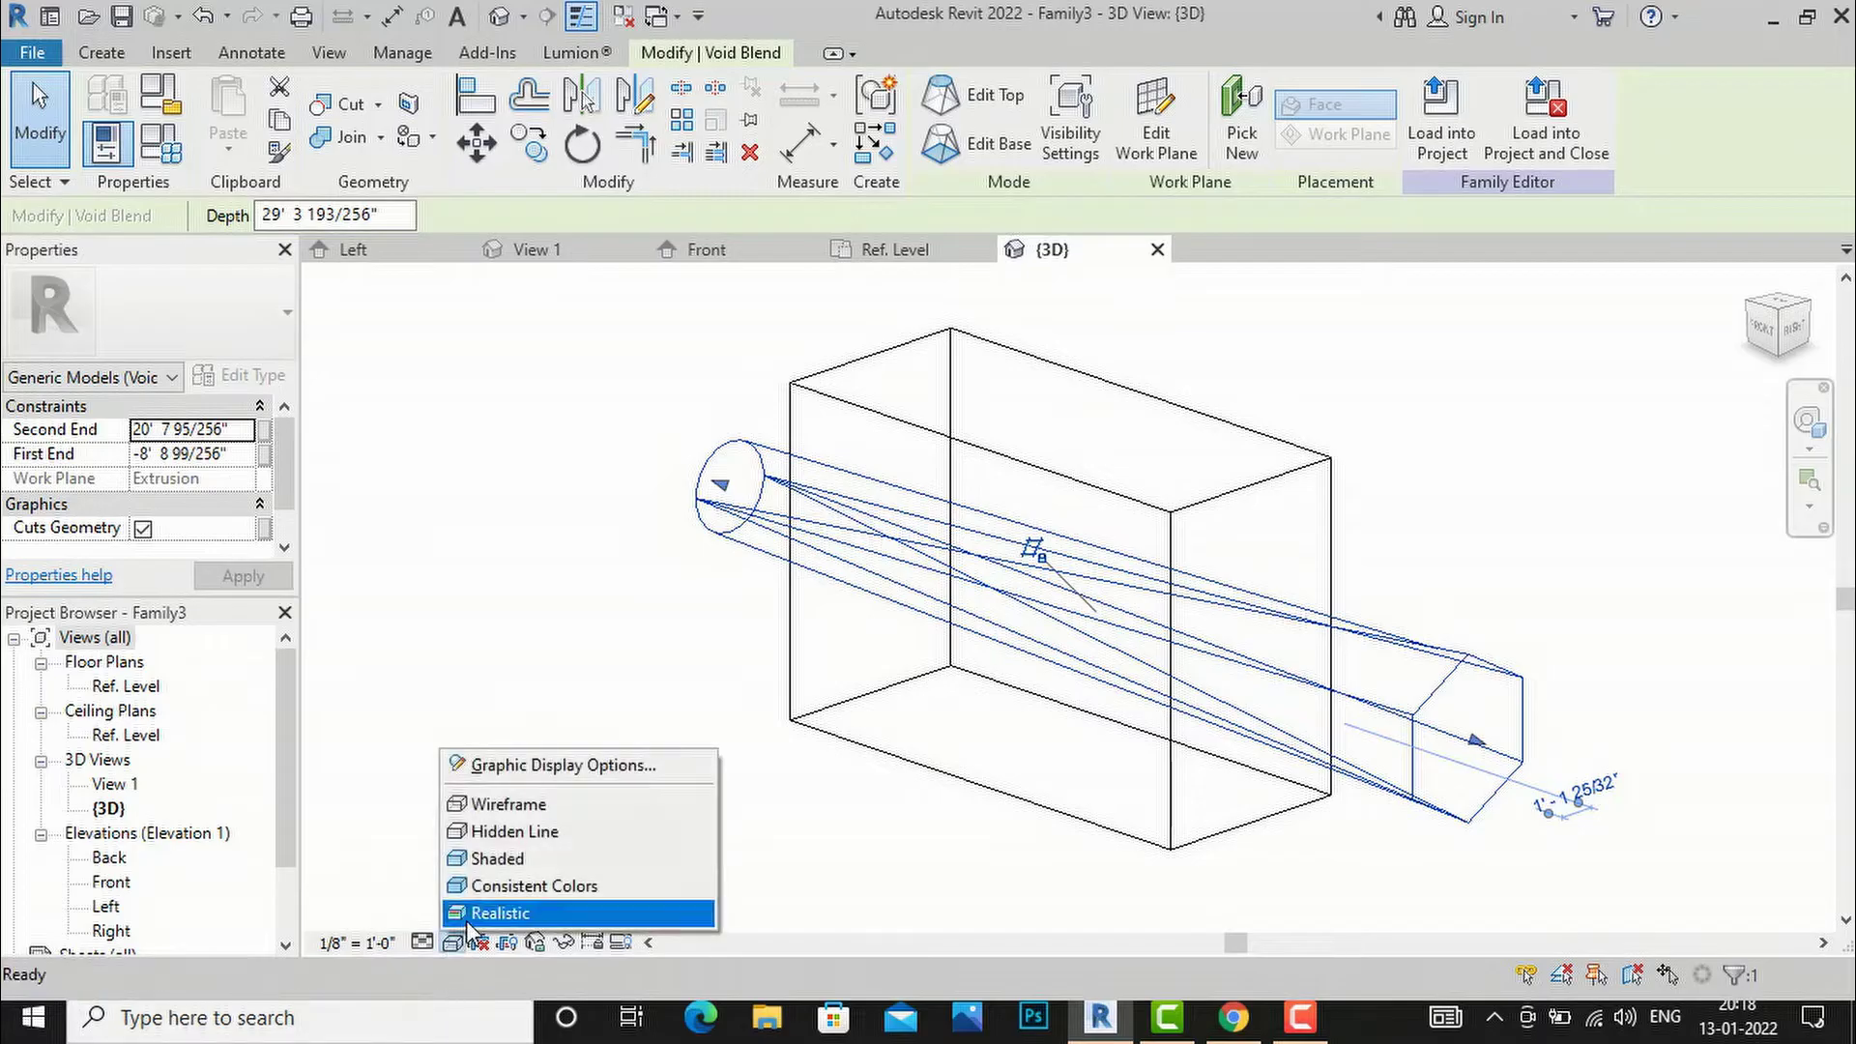
left_click(468, 916)
left_click(547, 728)
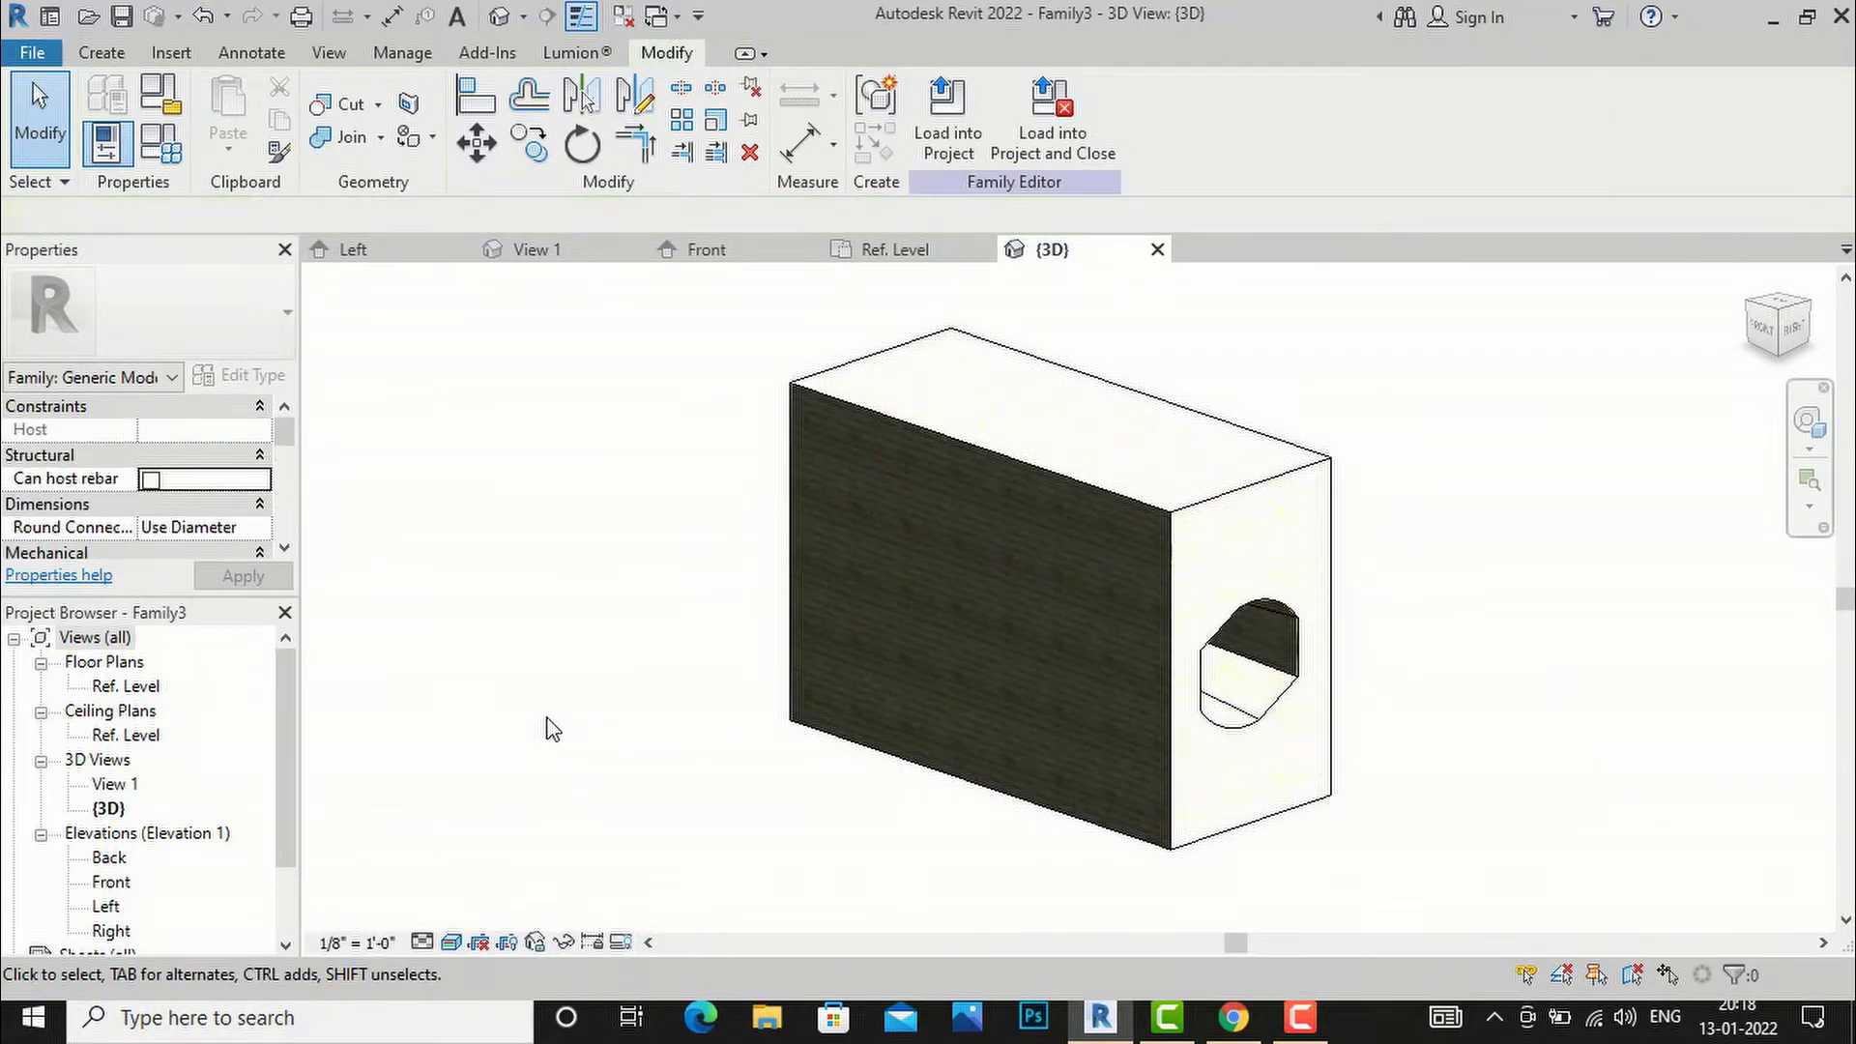
left_click(1795, 329)
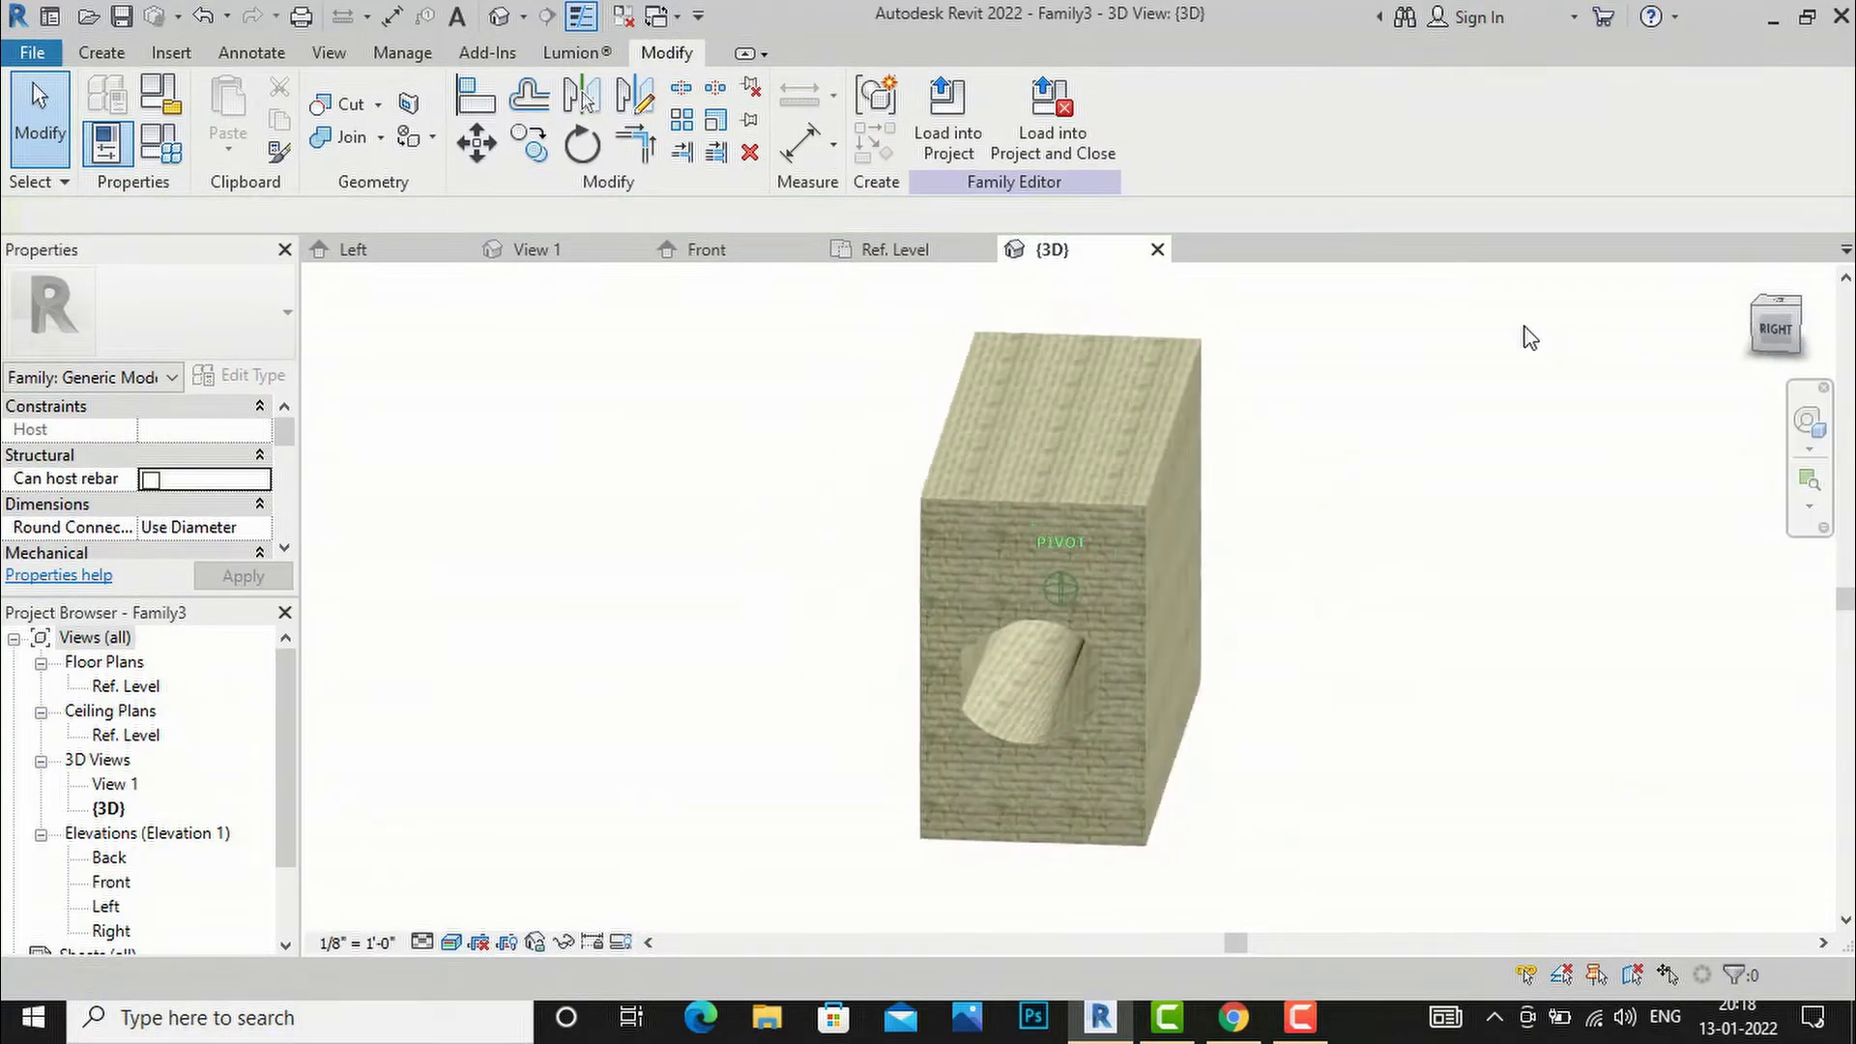
left_click(1738, 326)
mouse_move(619, 367)
middle_mouse_down("shift")
mouse_move(716, 386)
mouse_move(820, 464)
mouse_move(1163, 442)
mouse_move(527, 421)
middle_mouse_up("shift")
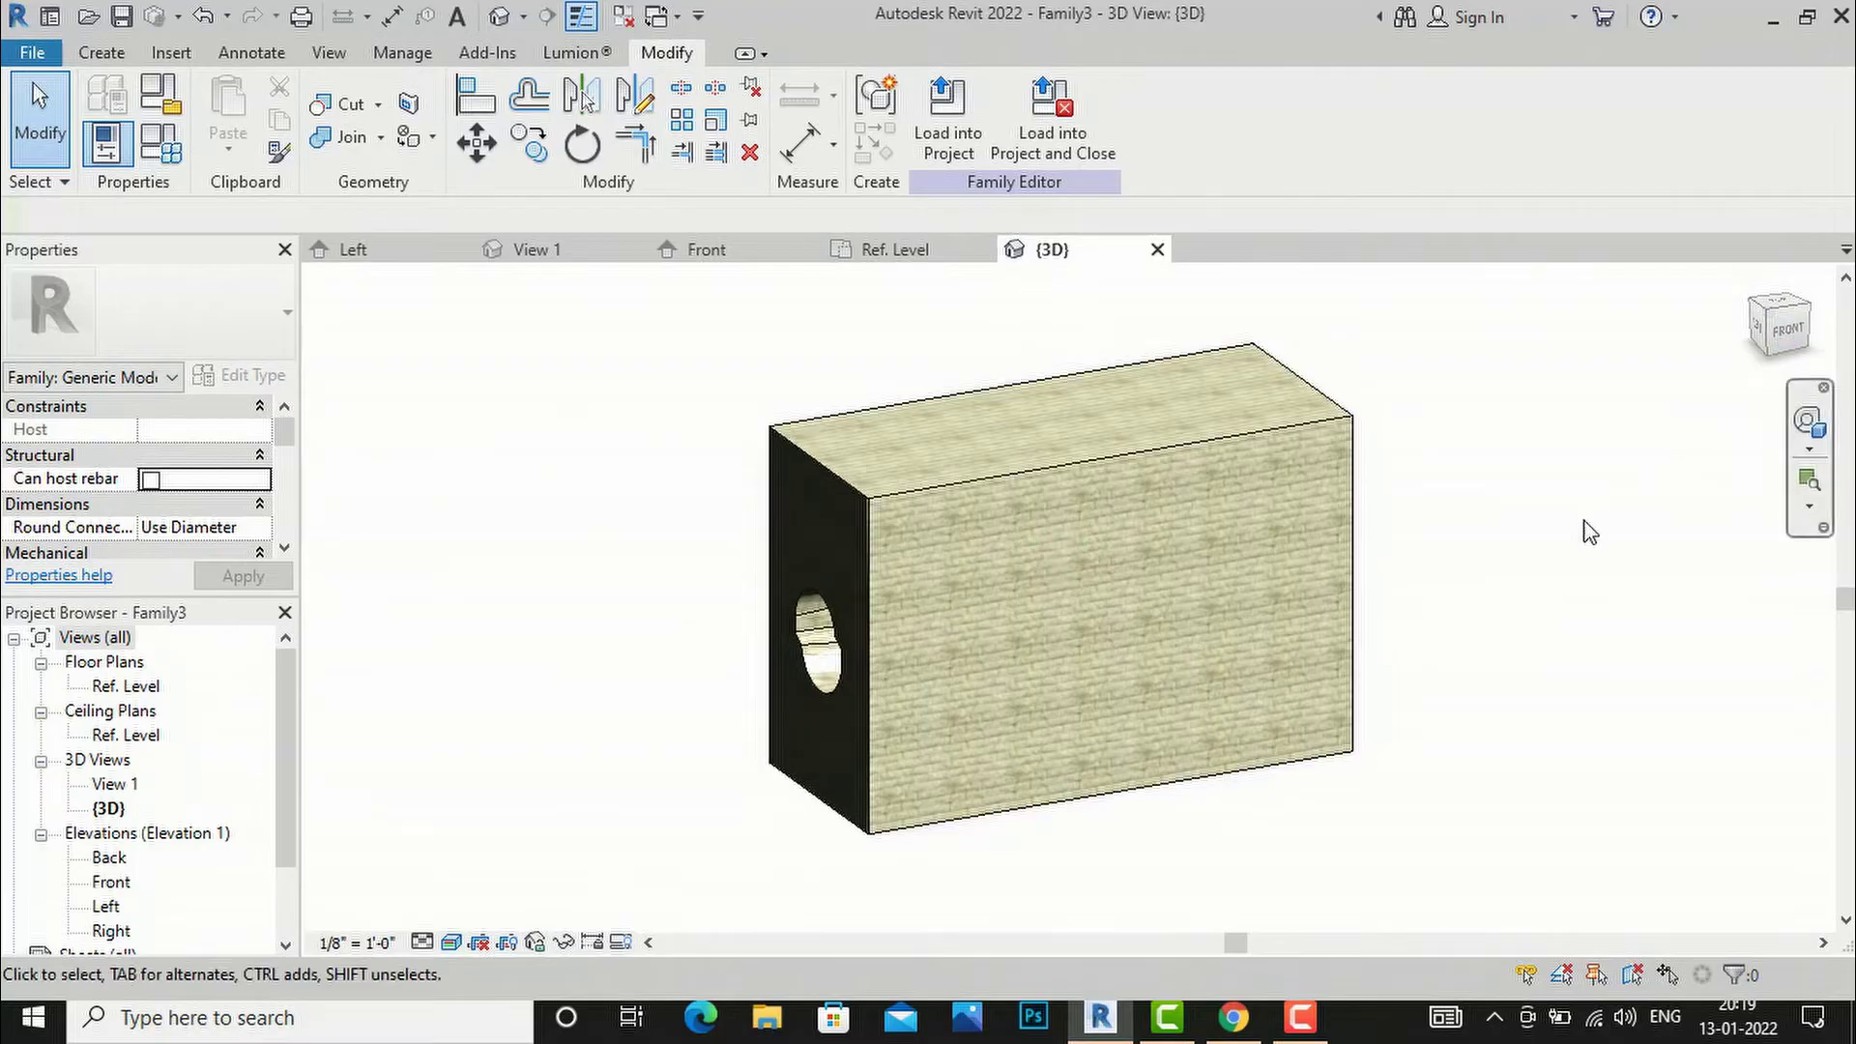
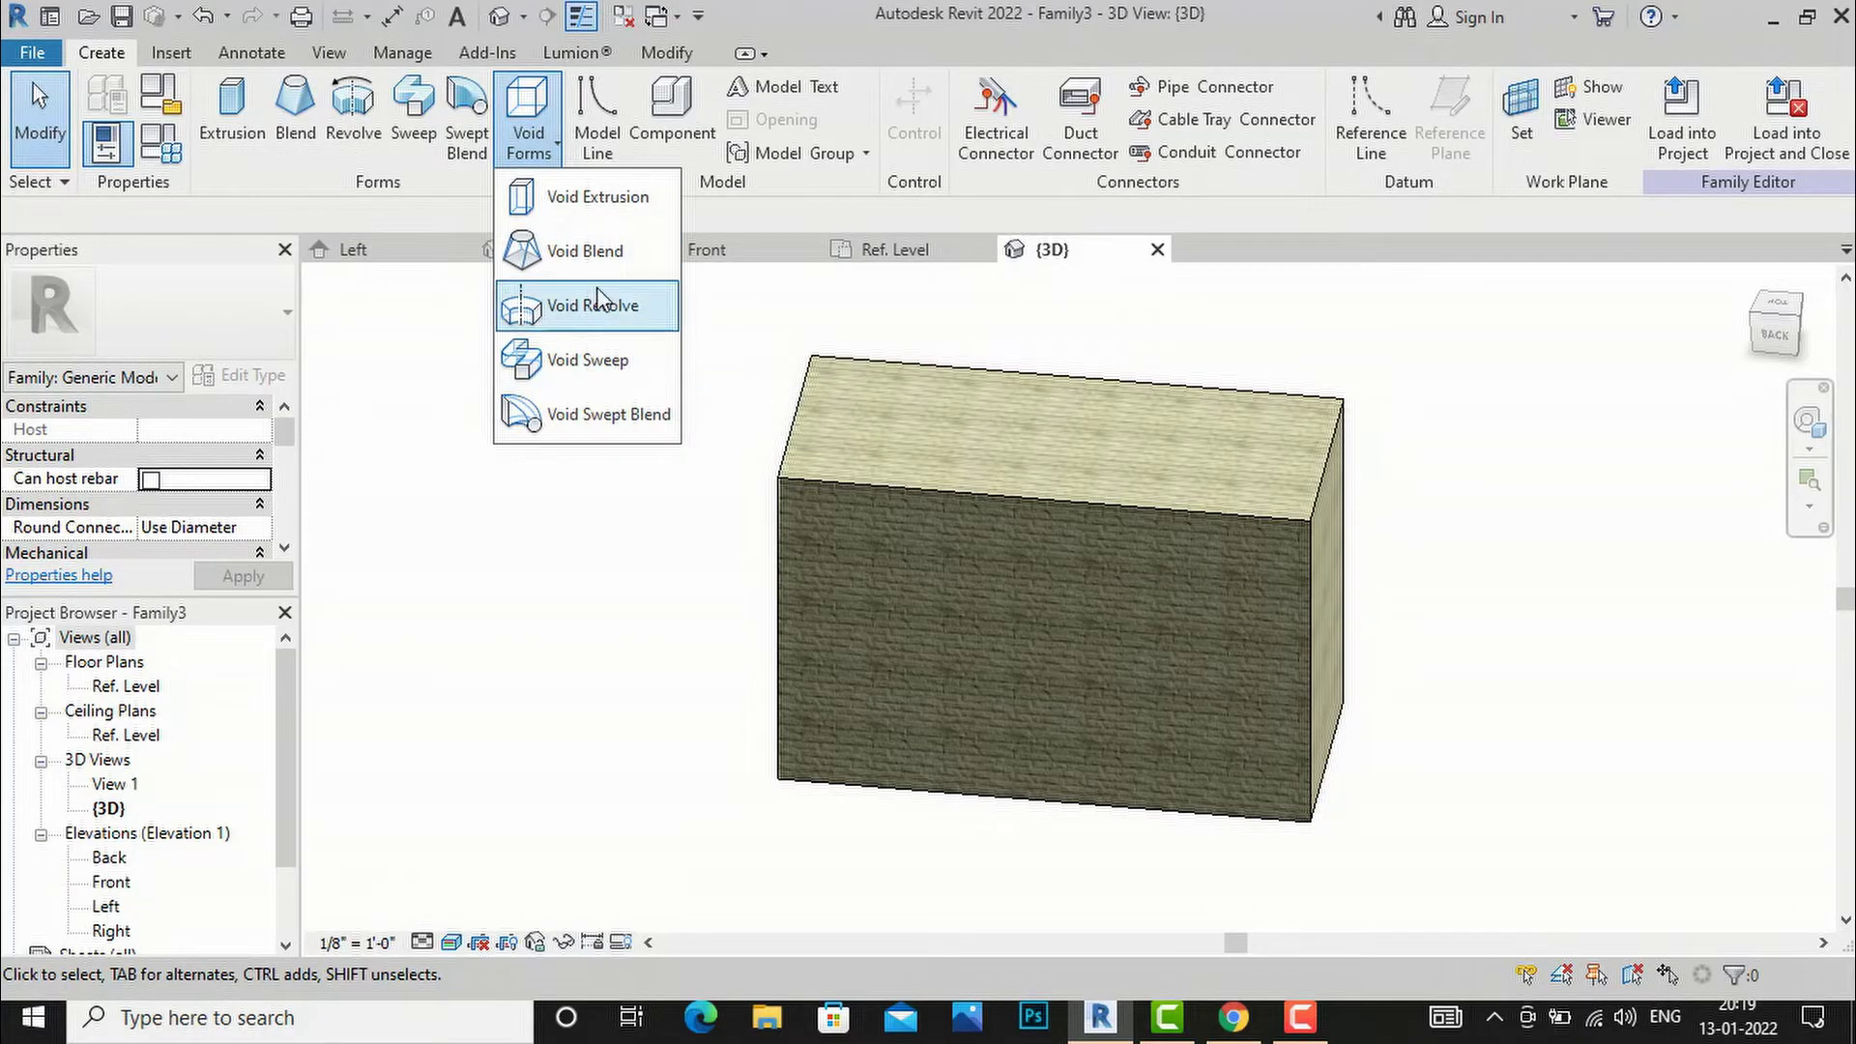
- Start a void revolve and set the block's back face as its work plane
left_click(595, 304)
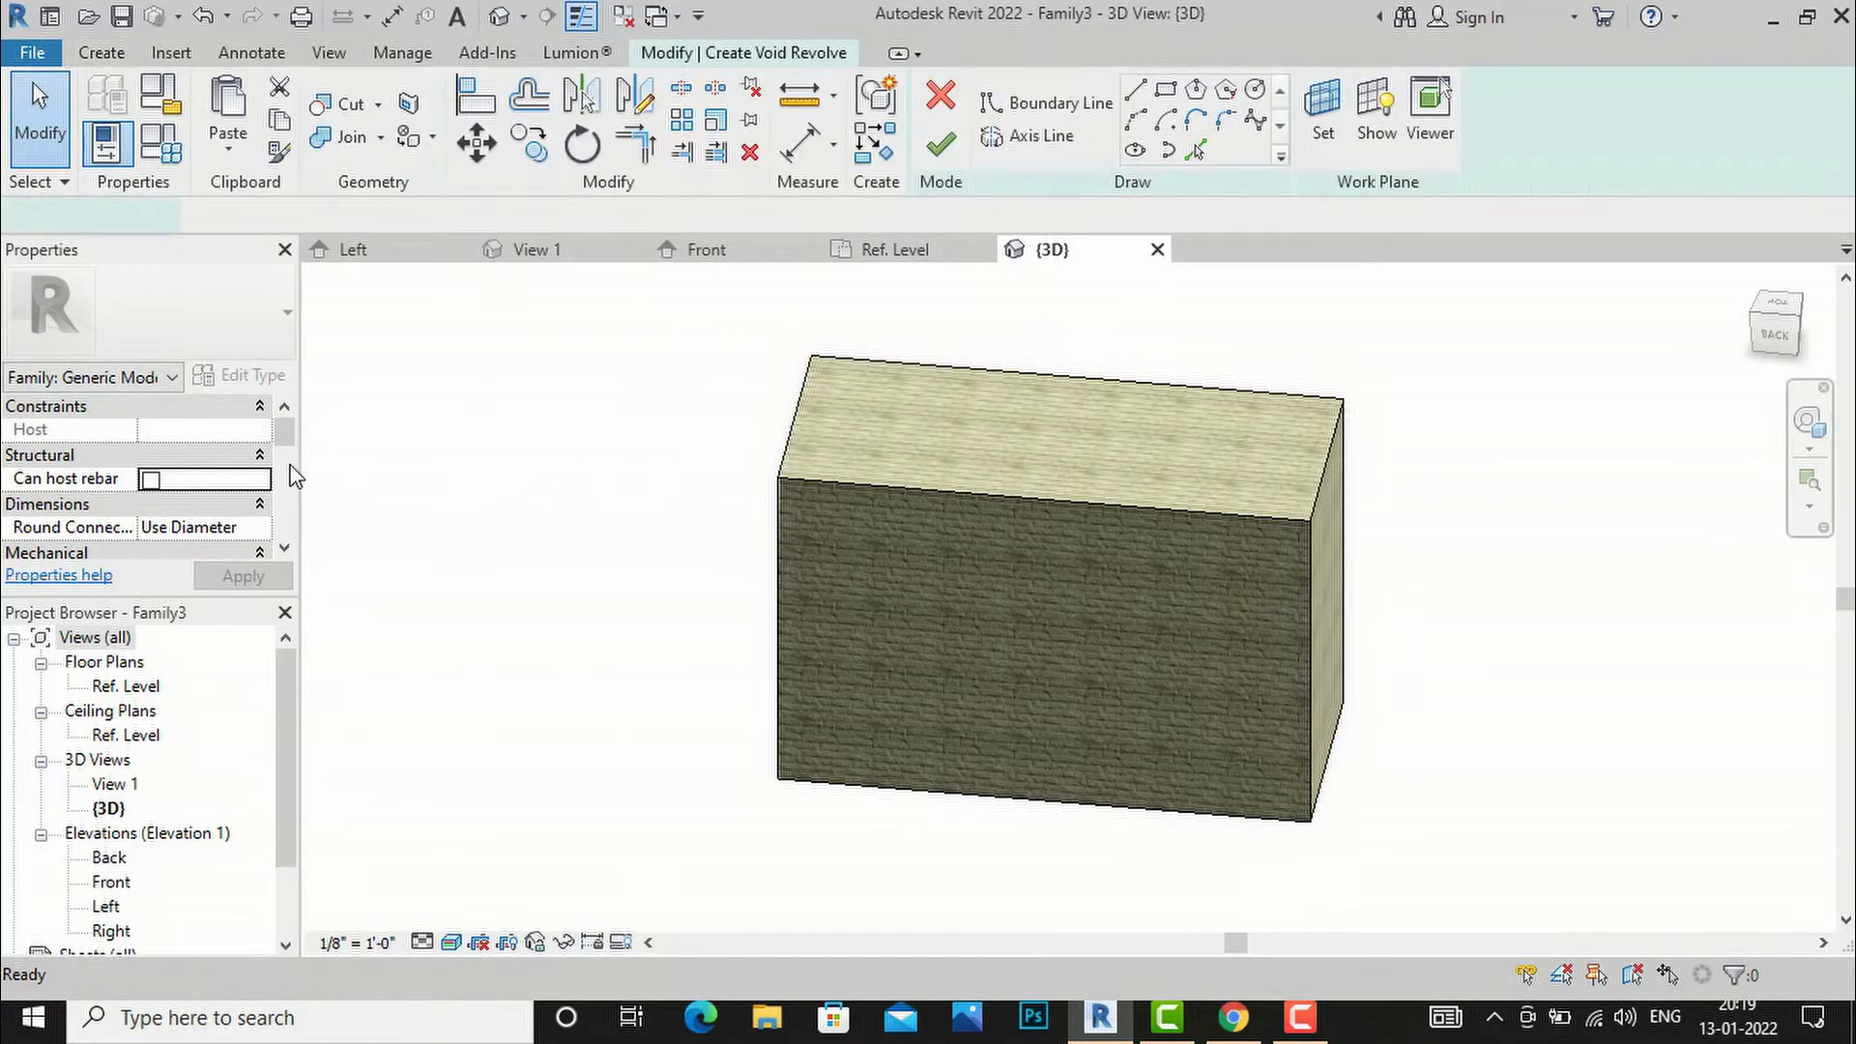
left_click(1324, 135)
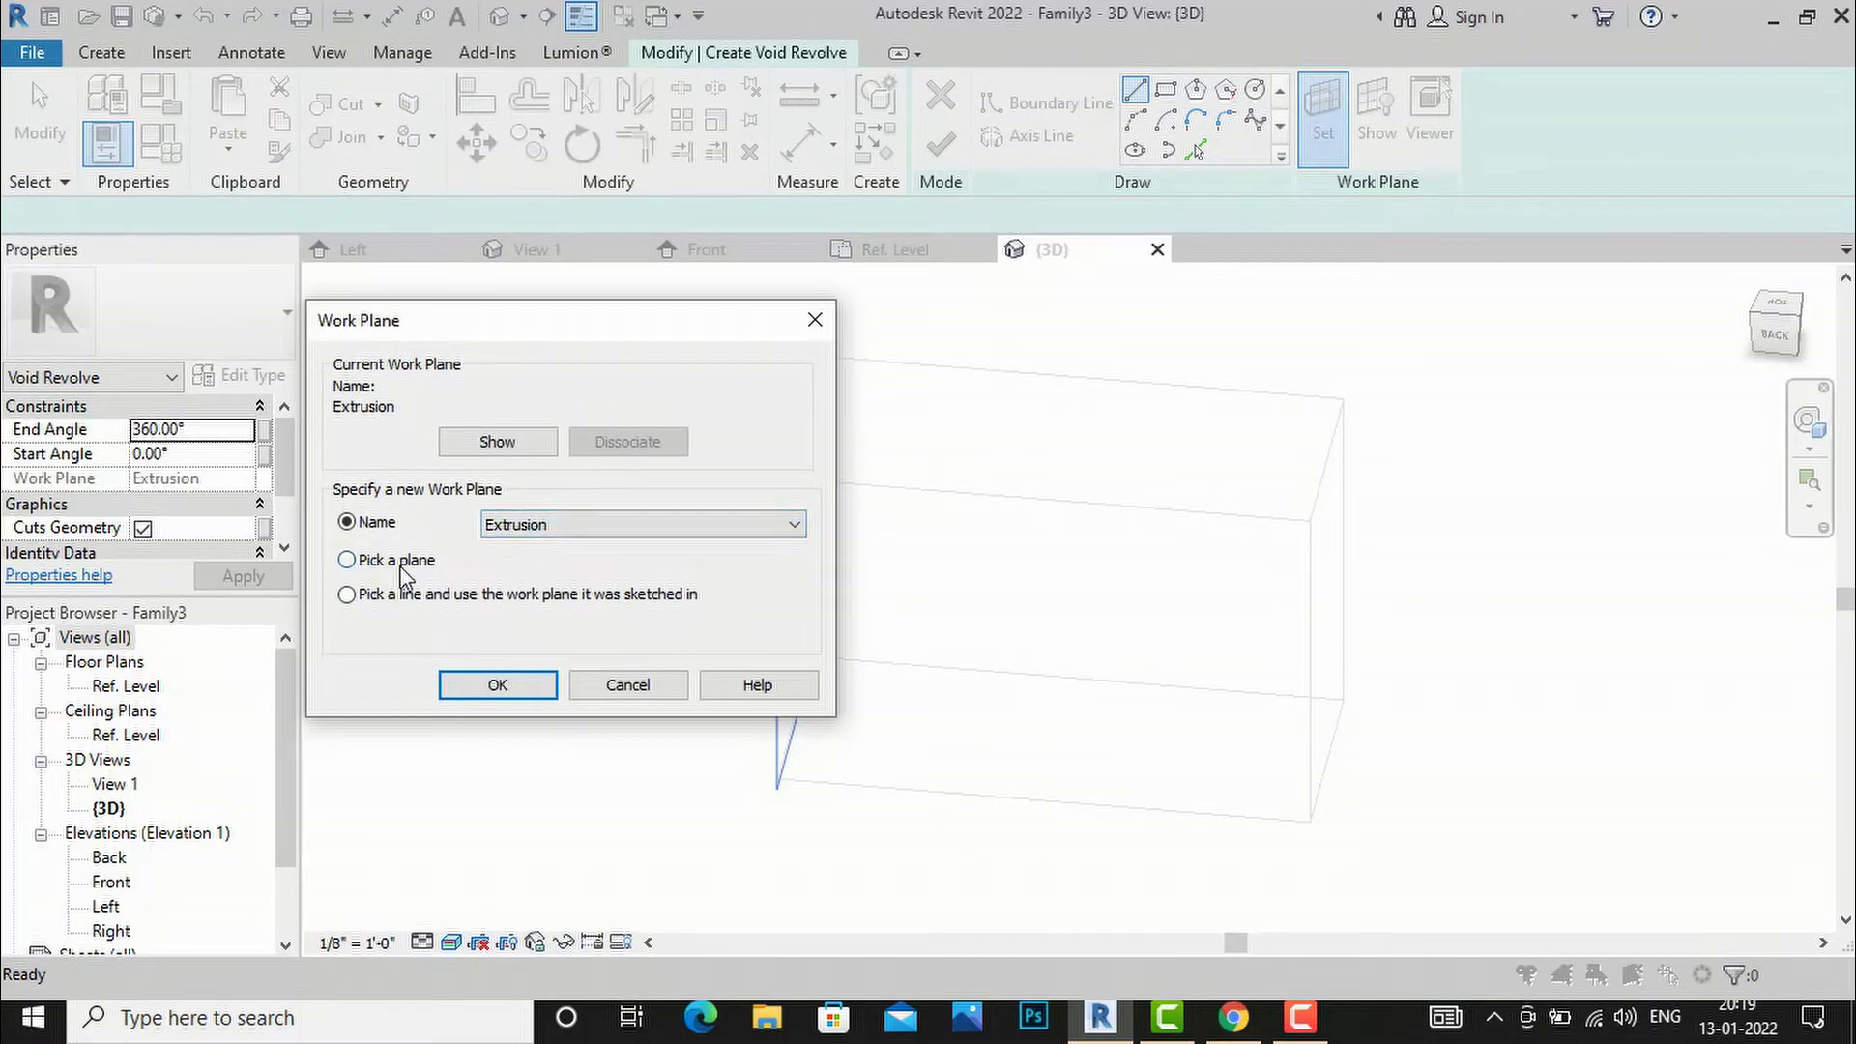
left_click(497, 685)
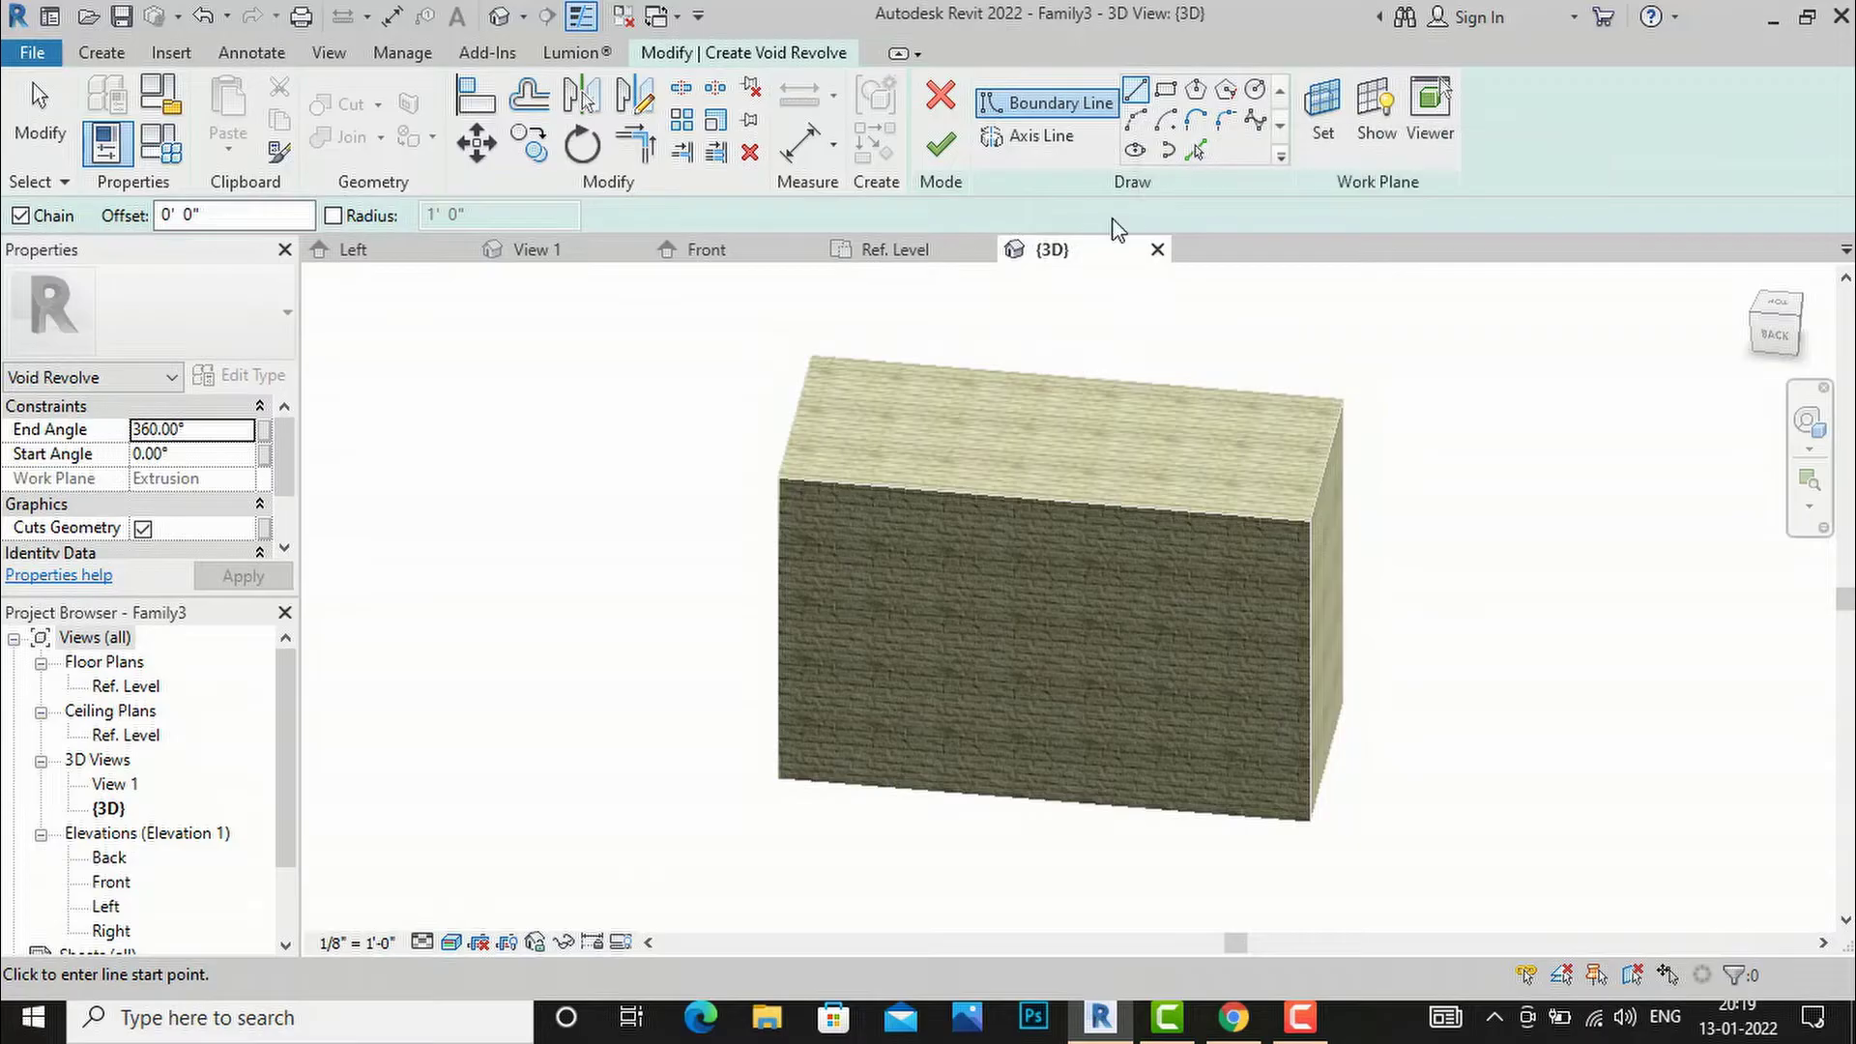
- Sketch the stepped side of the revolve profile as chained boundary lines from the back face's lower edge up to its upper edge
left_click(906, 791)
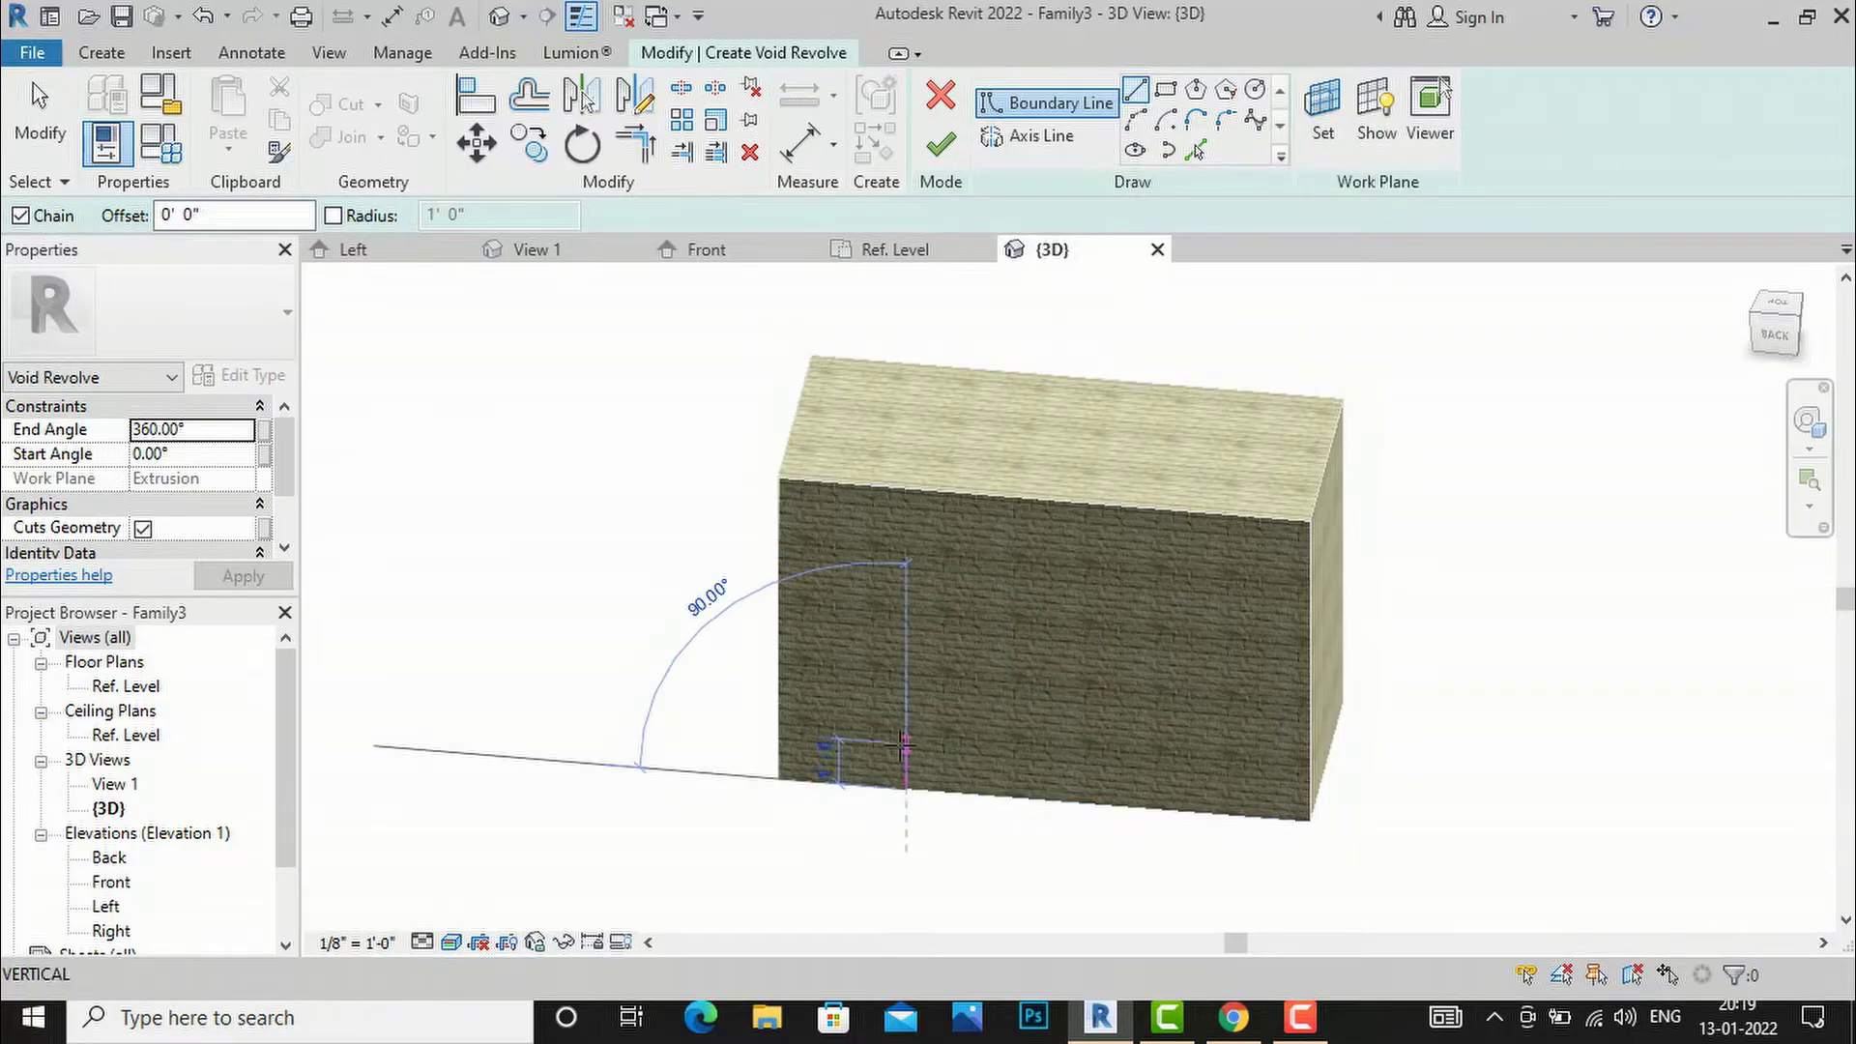
left_click(905, 727)
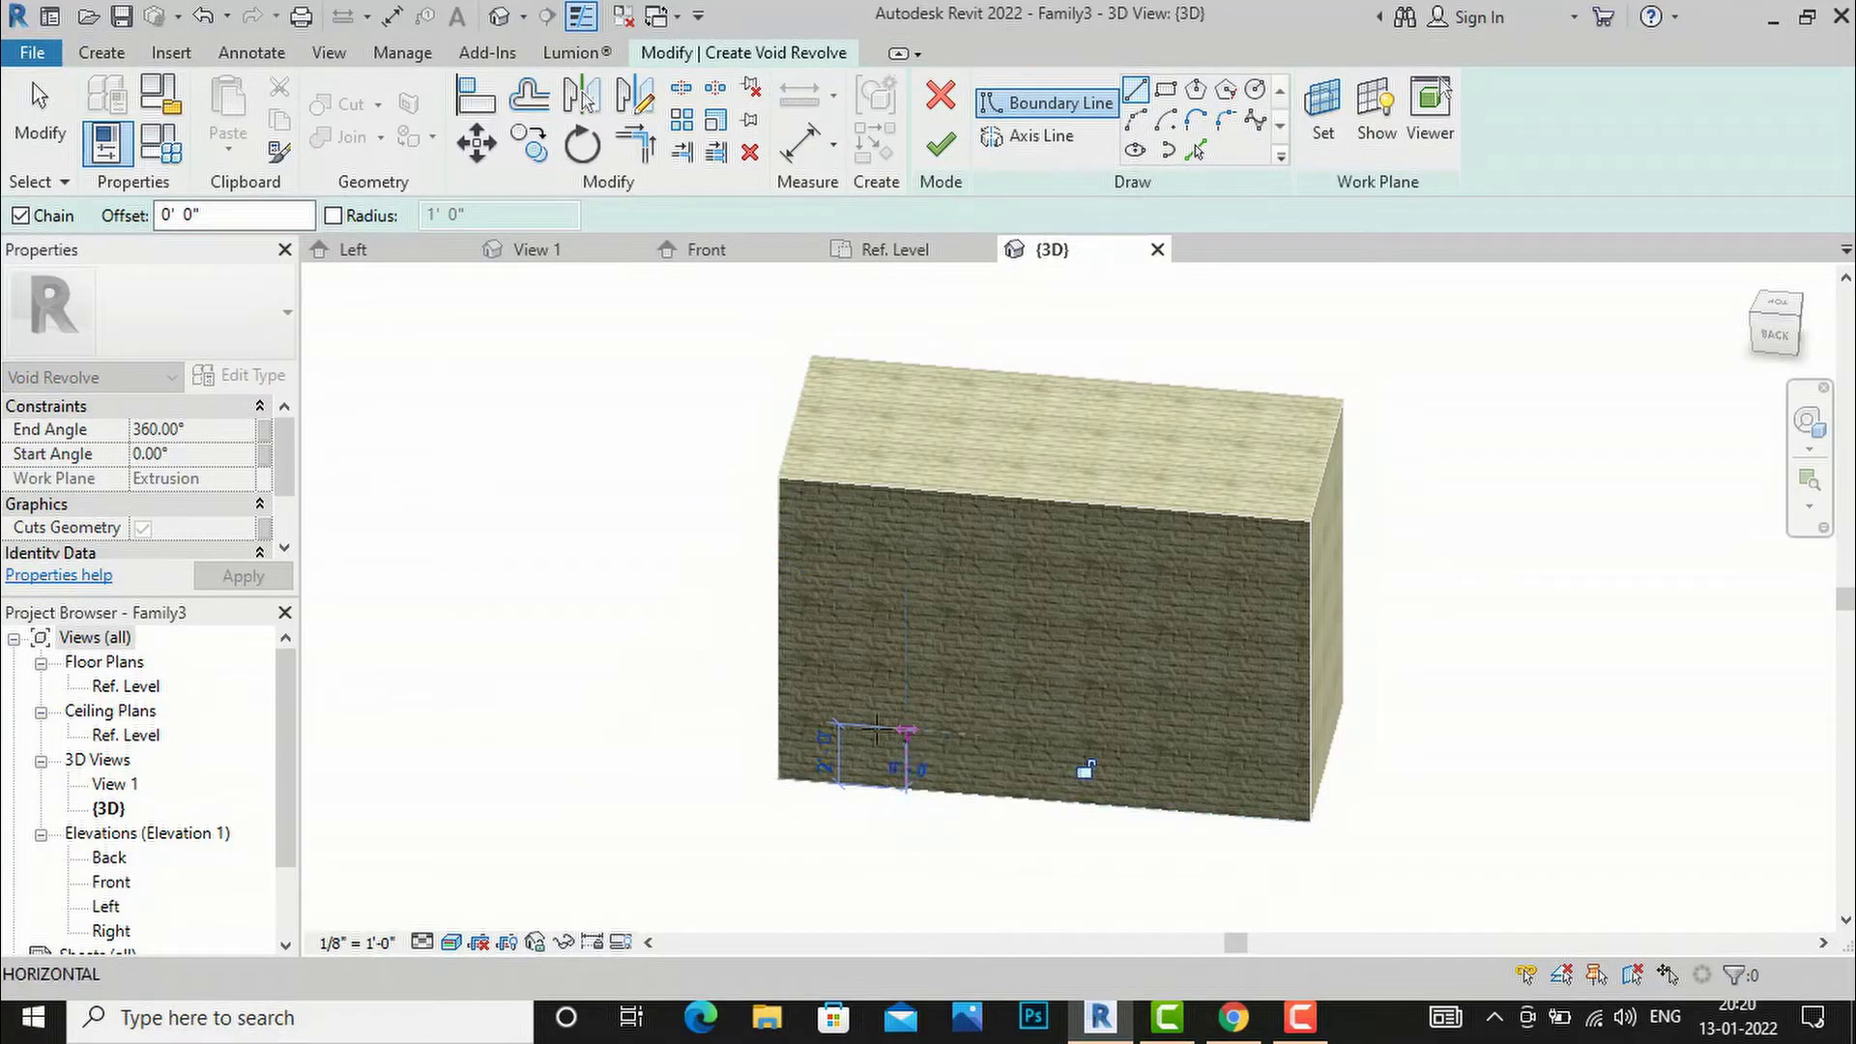
left_click(853, 727)
left_click(853, 696)
left_click(924, 696)
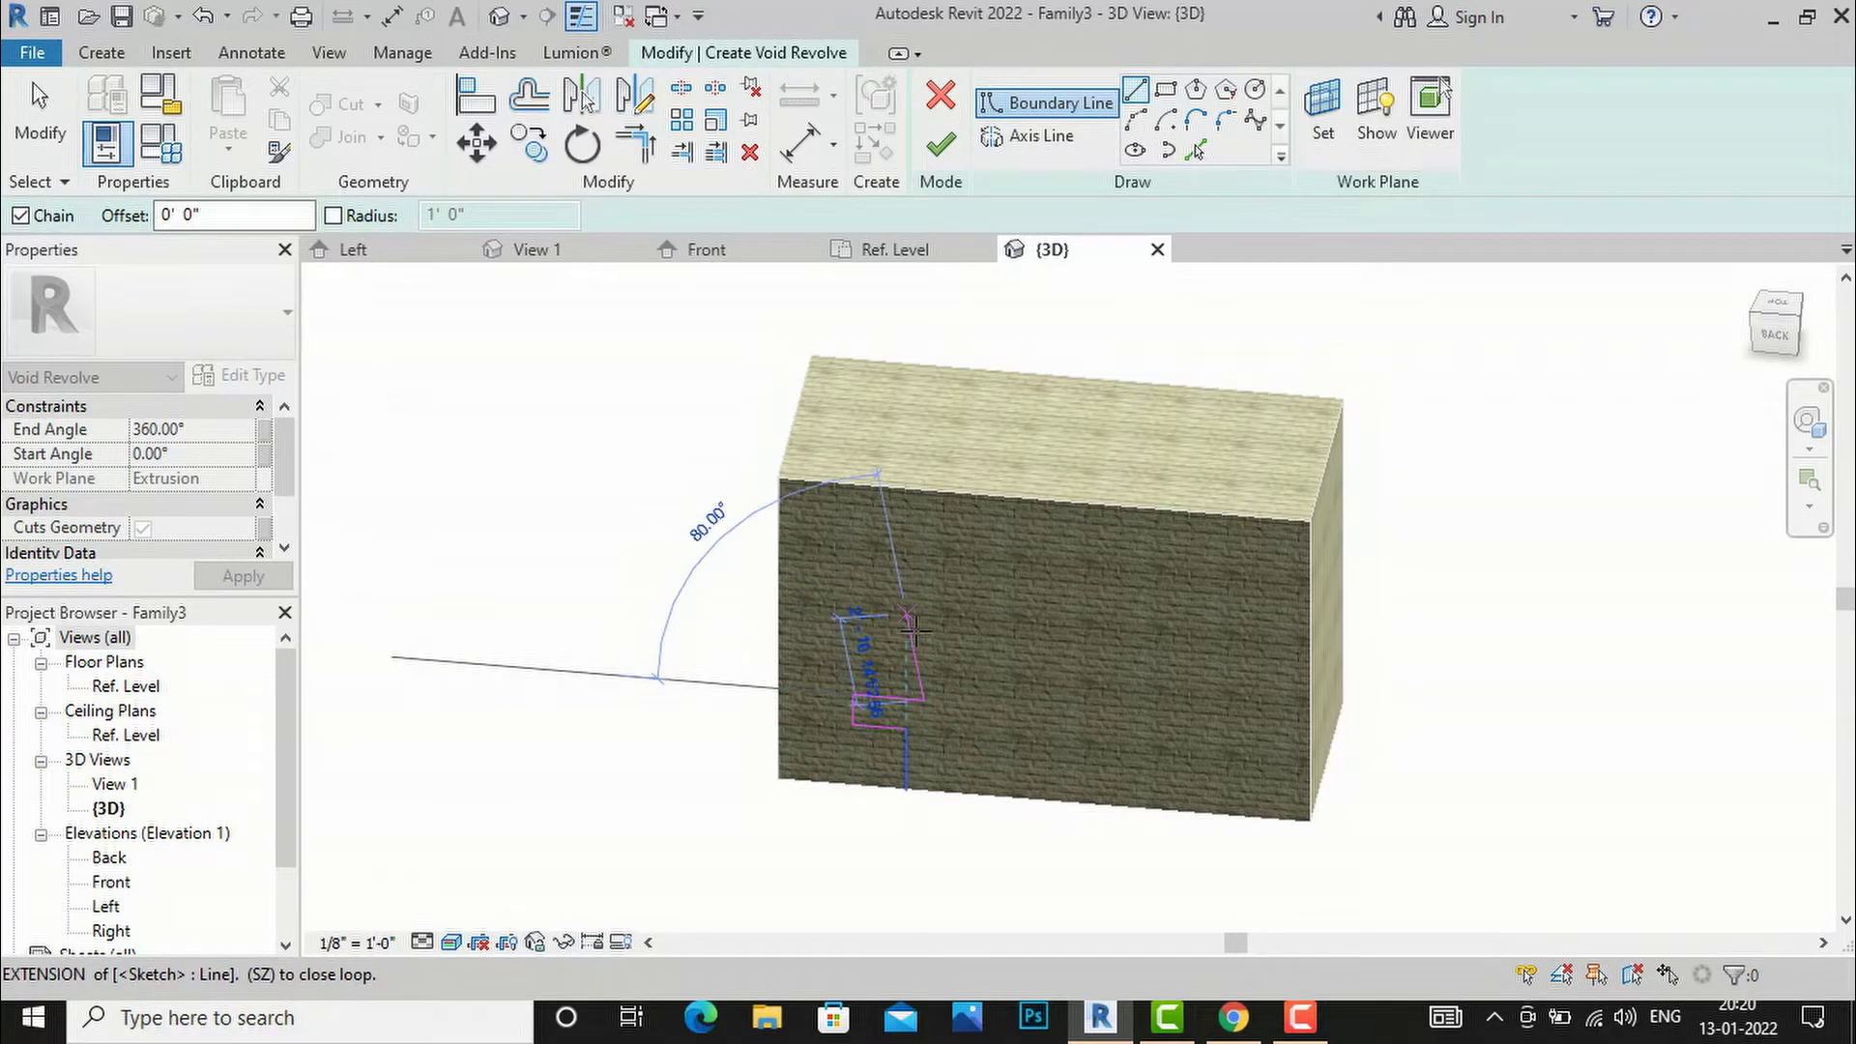
left_click(923, 627)
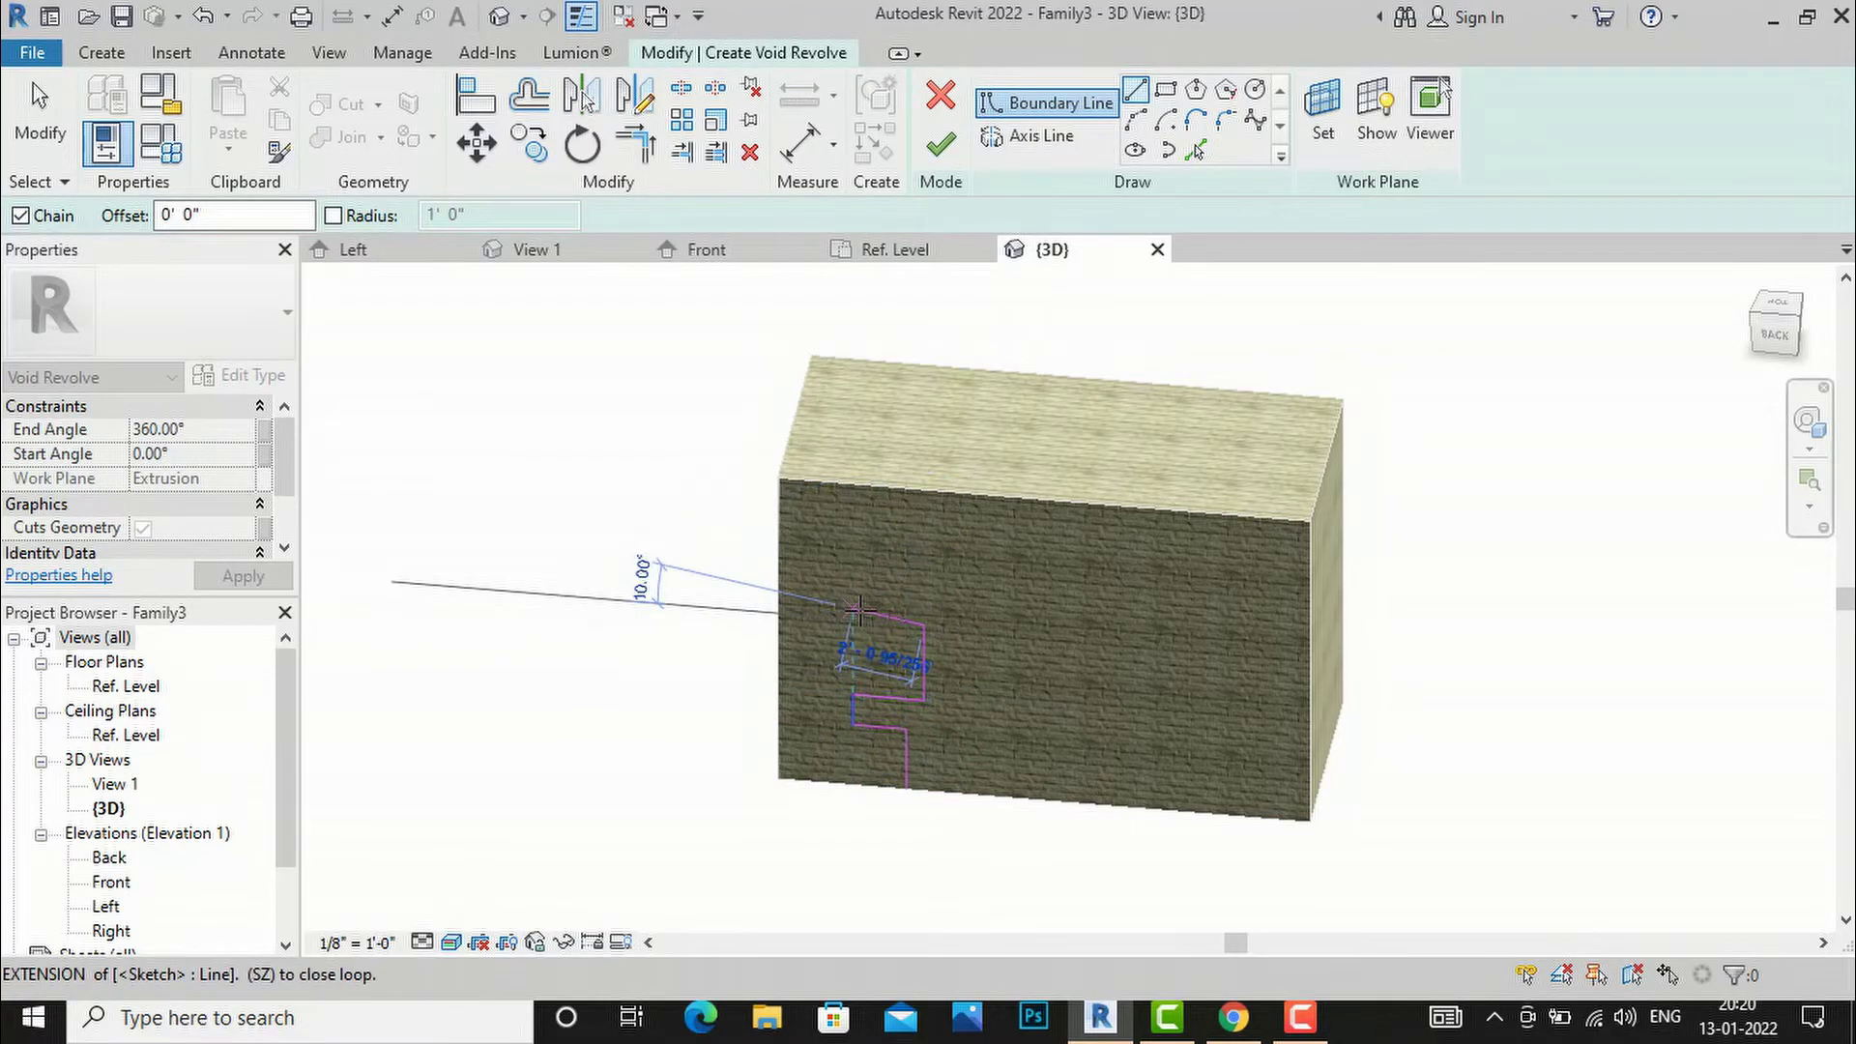
left_click(851, 625)
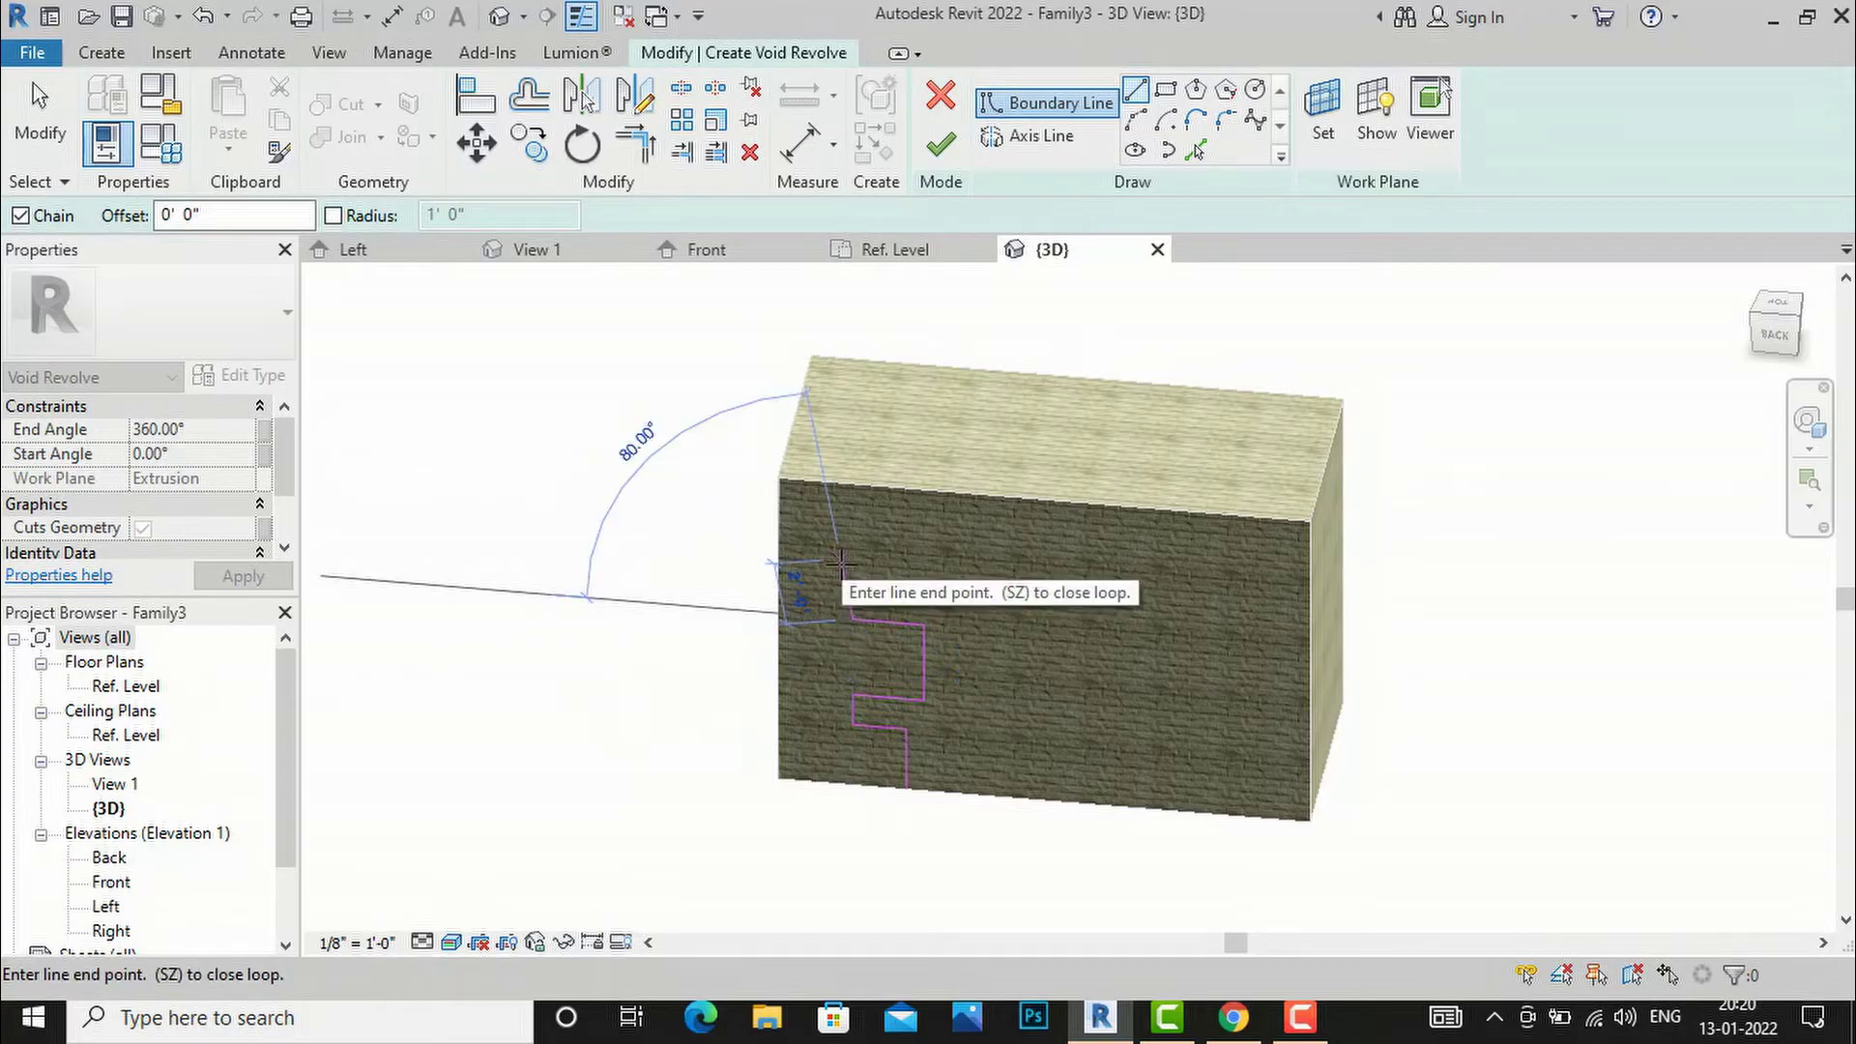
left_click(852, 576)
left_click(906, 578)
left_click(906, 530)
left_click(870, 530)
left_click(871, 489)
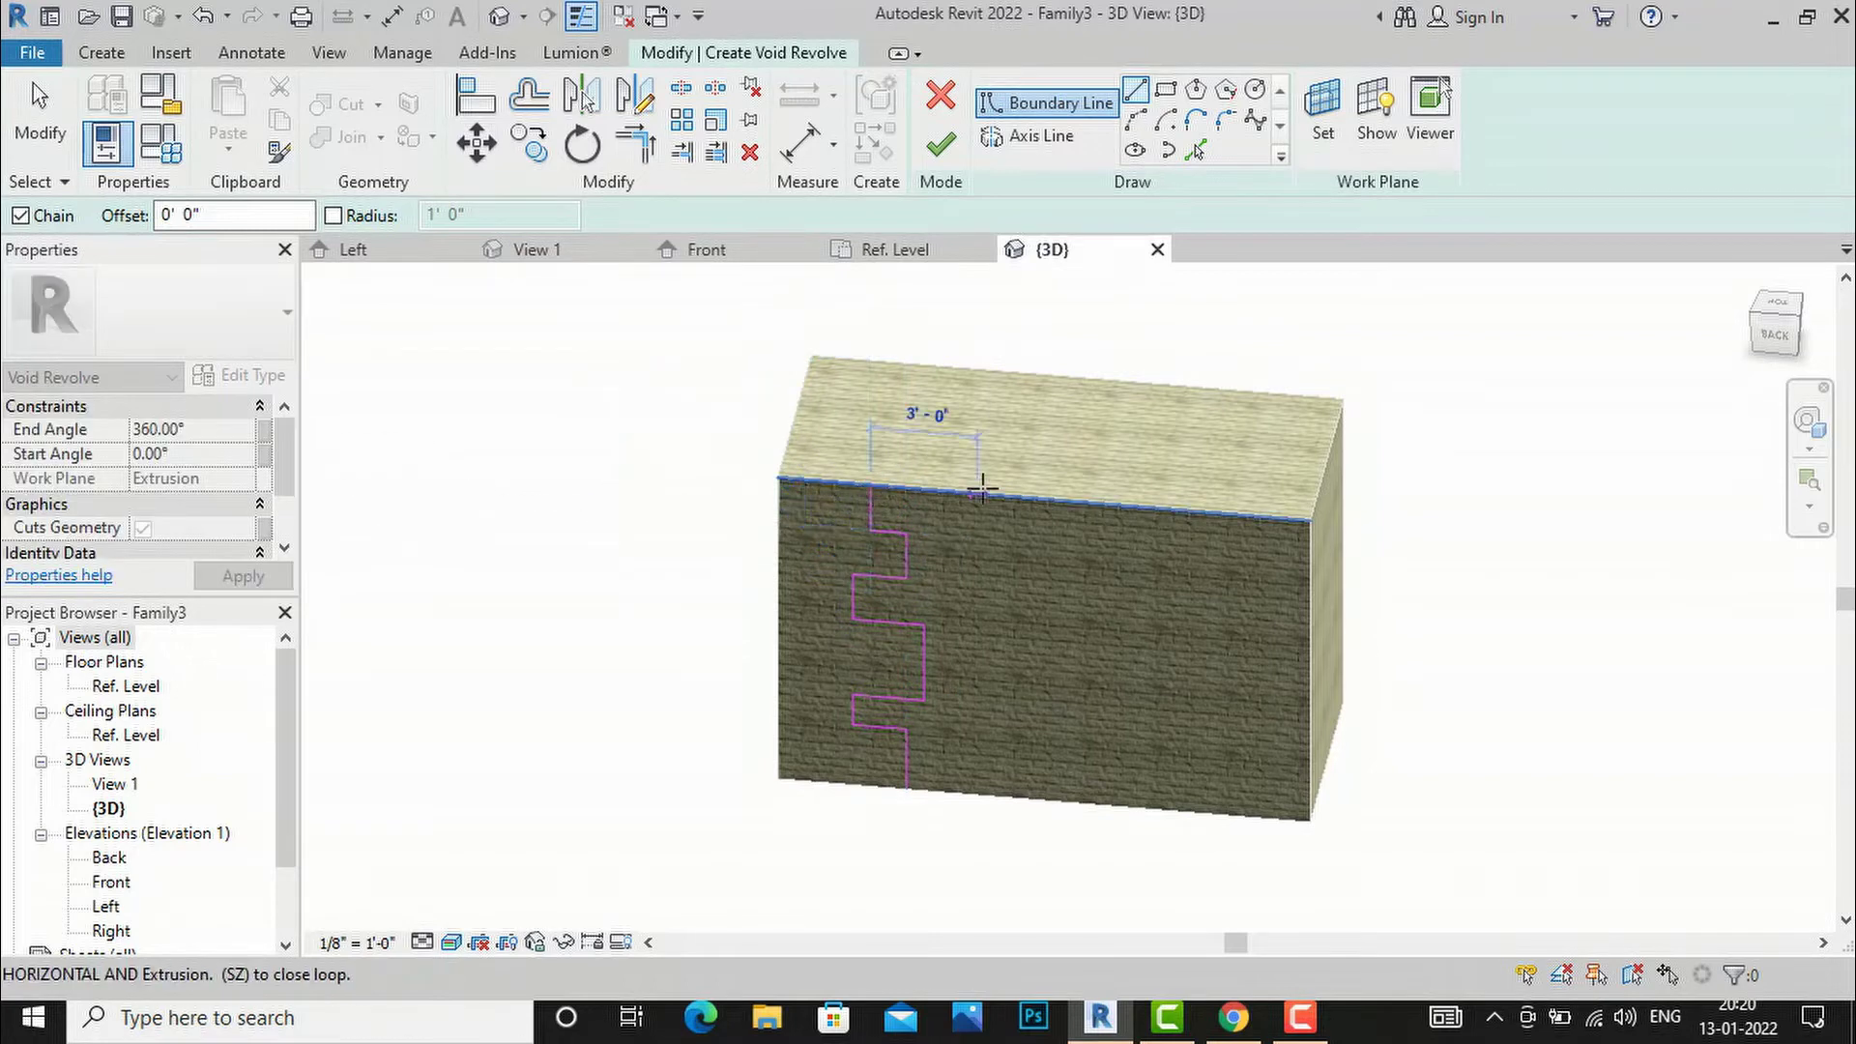
- Close the revolve profile with a 3' line along the upper edge, a vertical line down and a 2' line along the lower edge
left_click(979, 492)
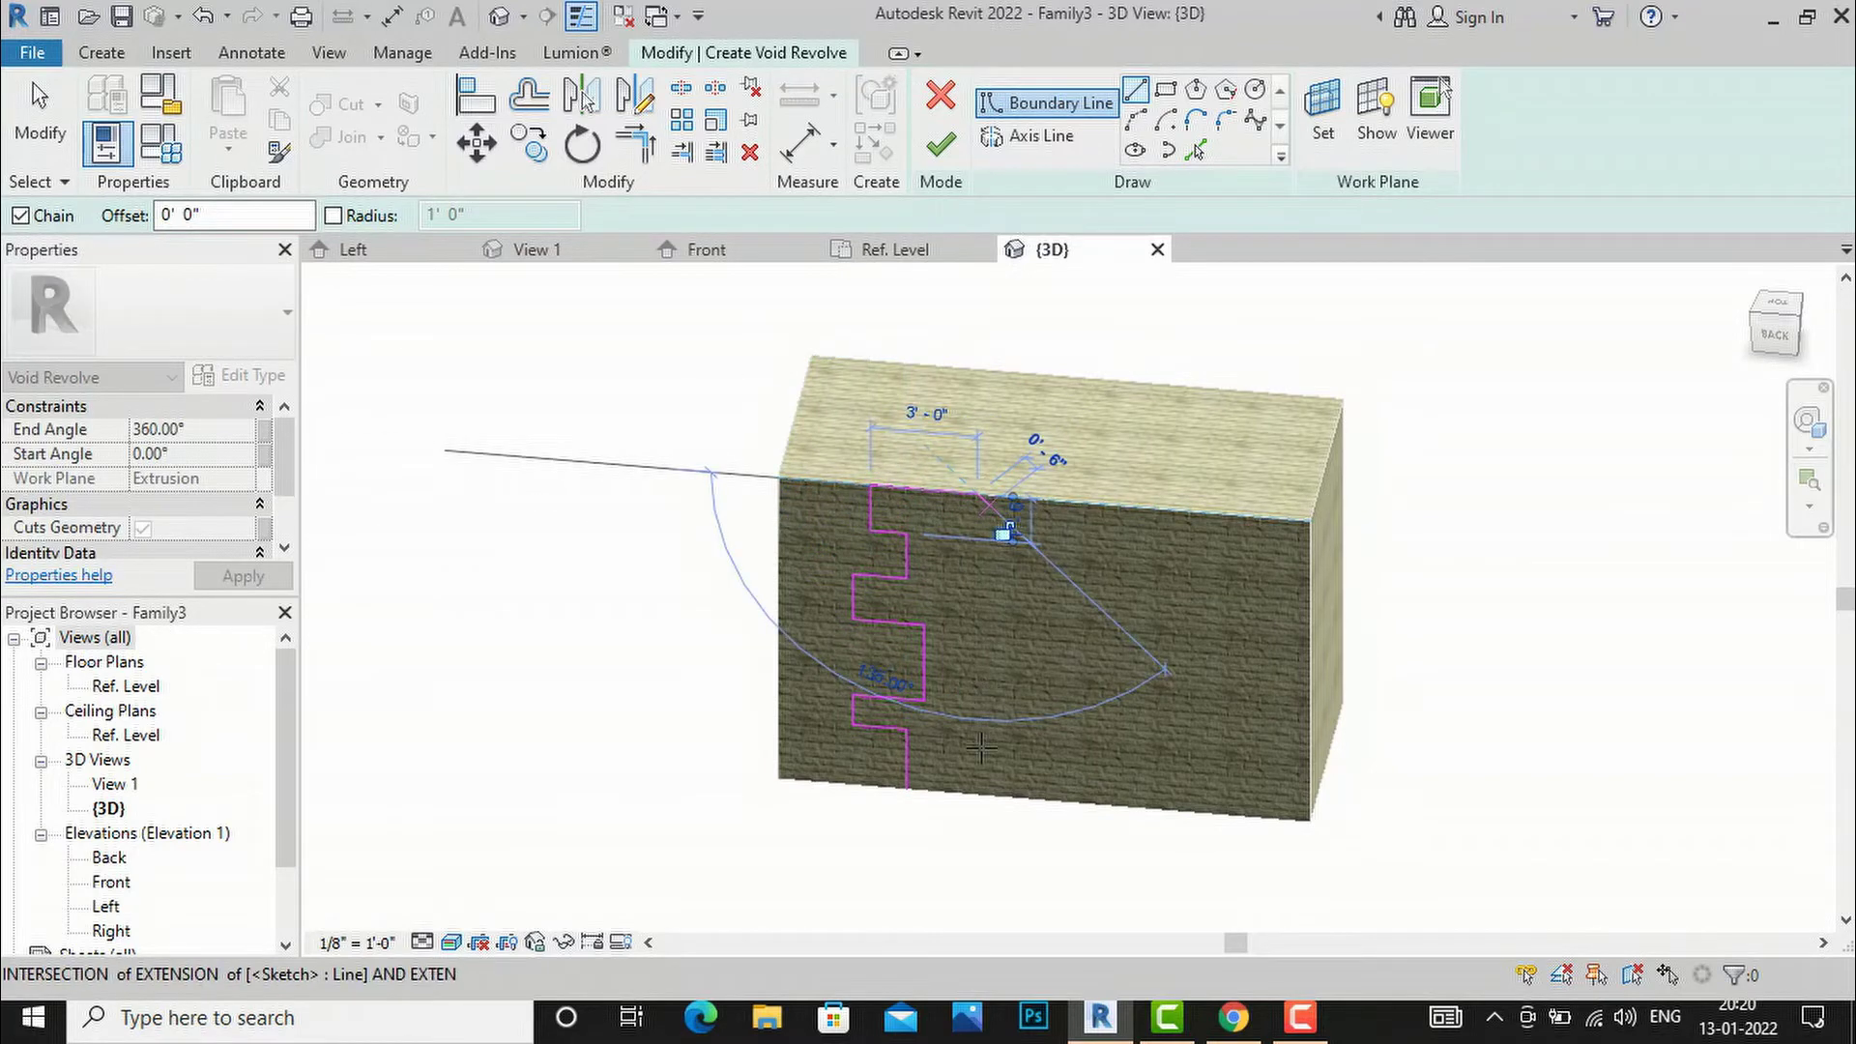
left_click(979, 790)
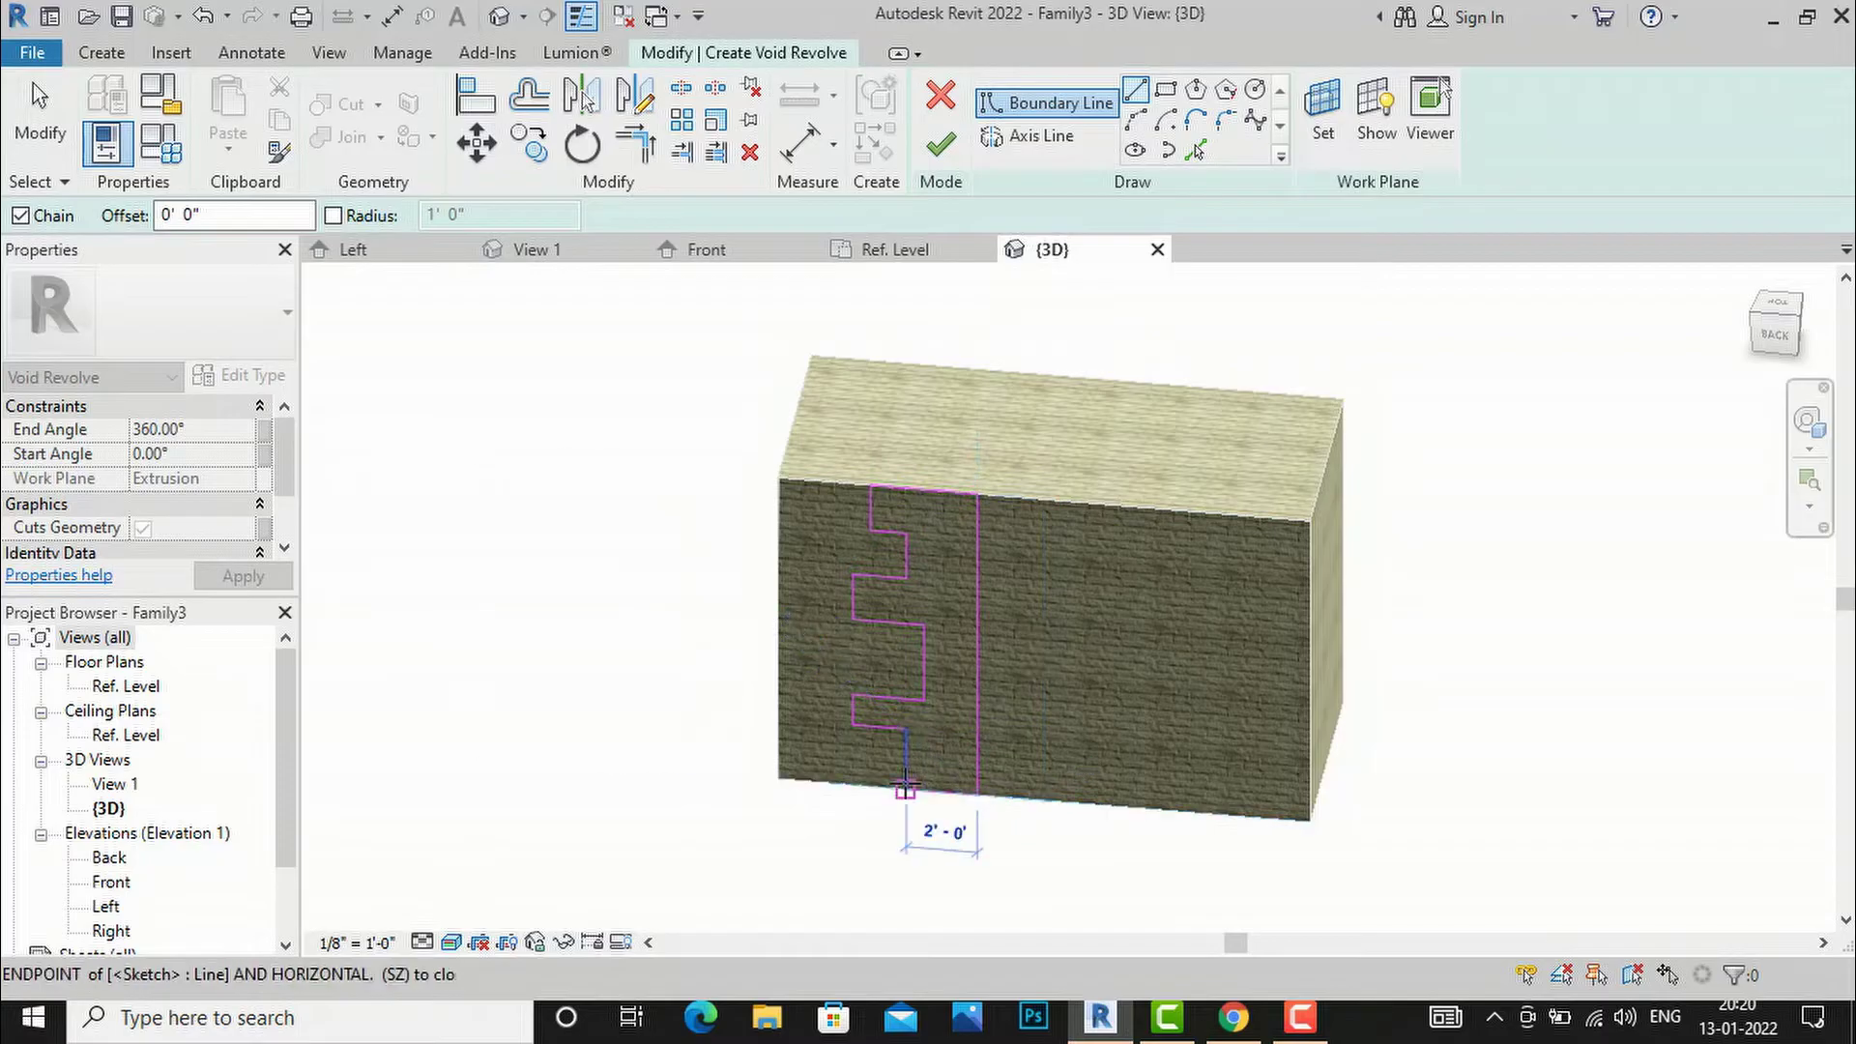
left_click(905, 791)
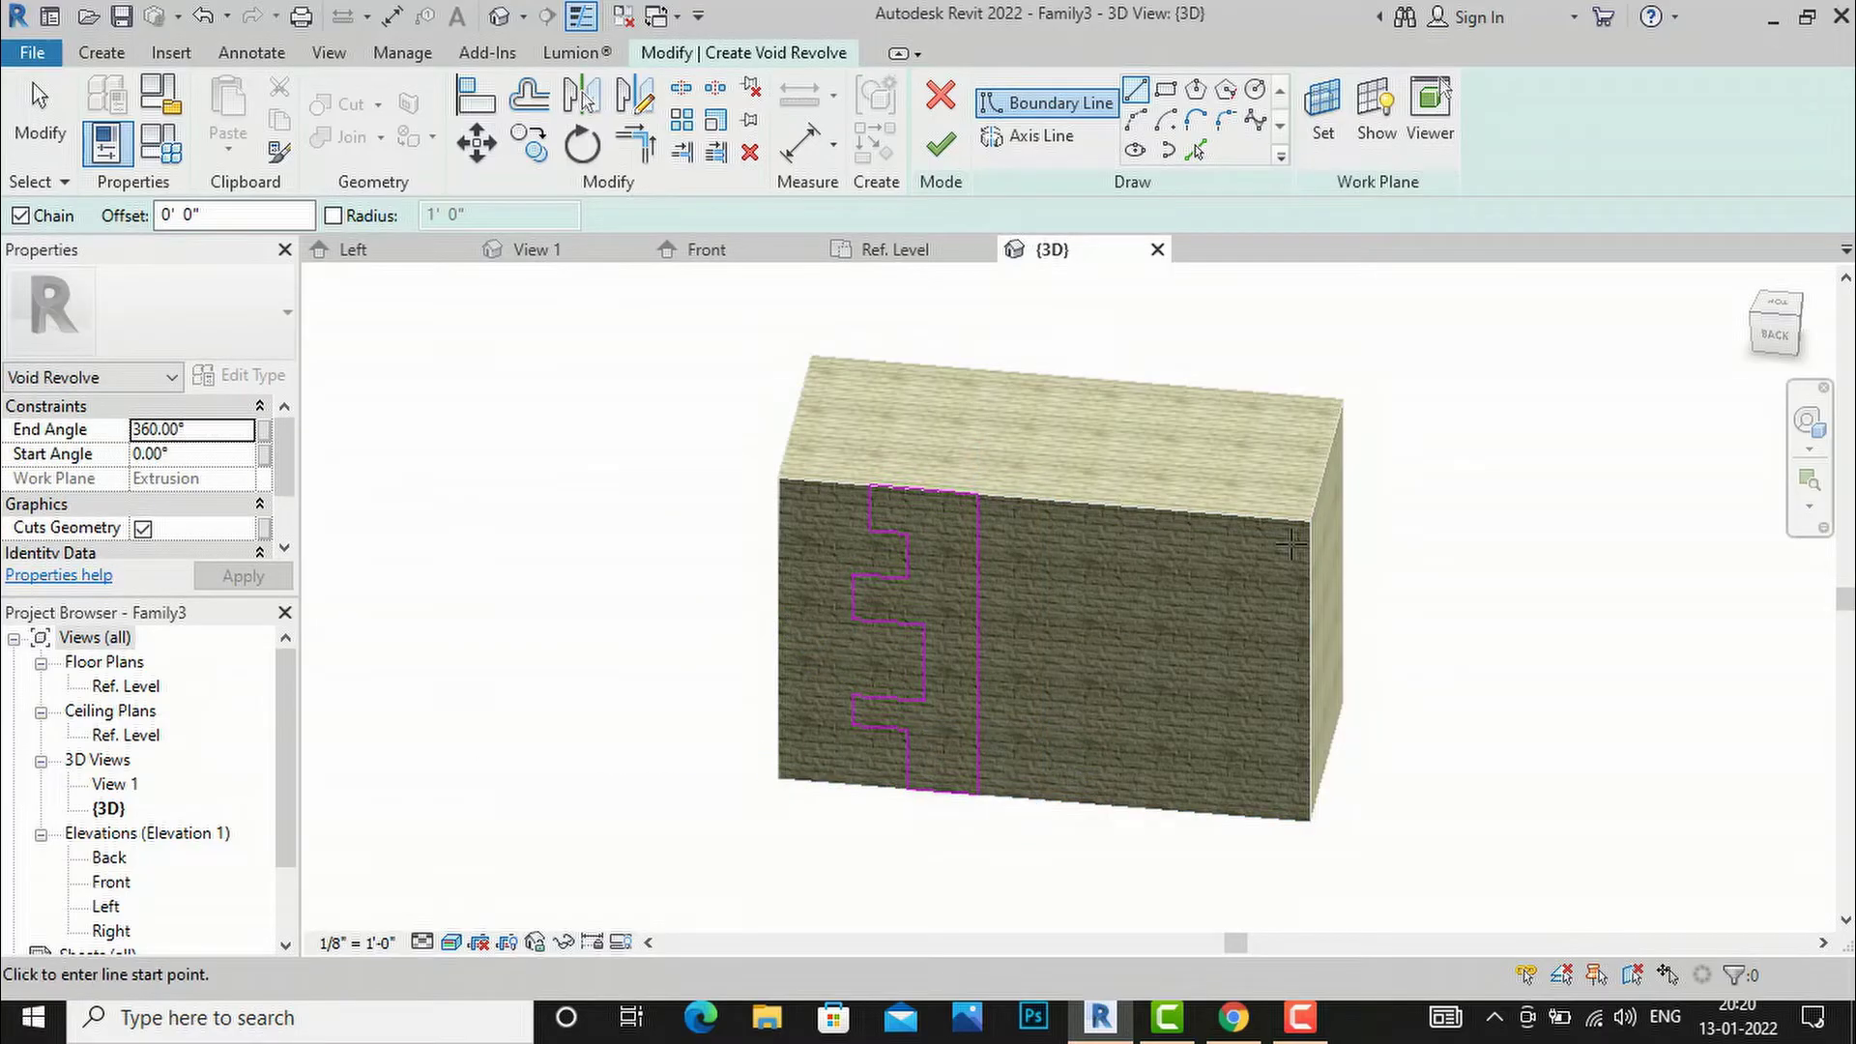
- Draw the revolve's axis line along the profile's straight 10' vertical side and finish the 360° void revolve
left_click(1040, 138)
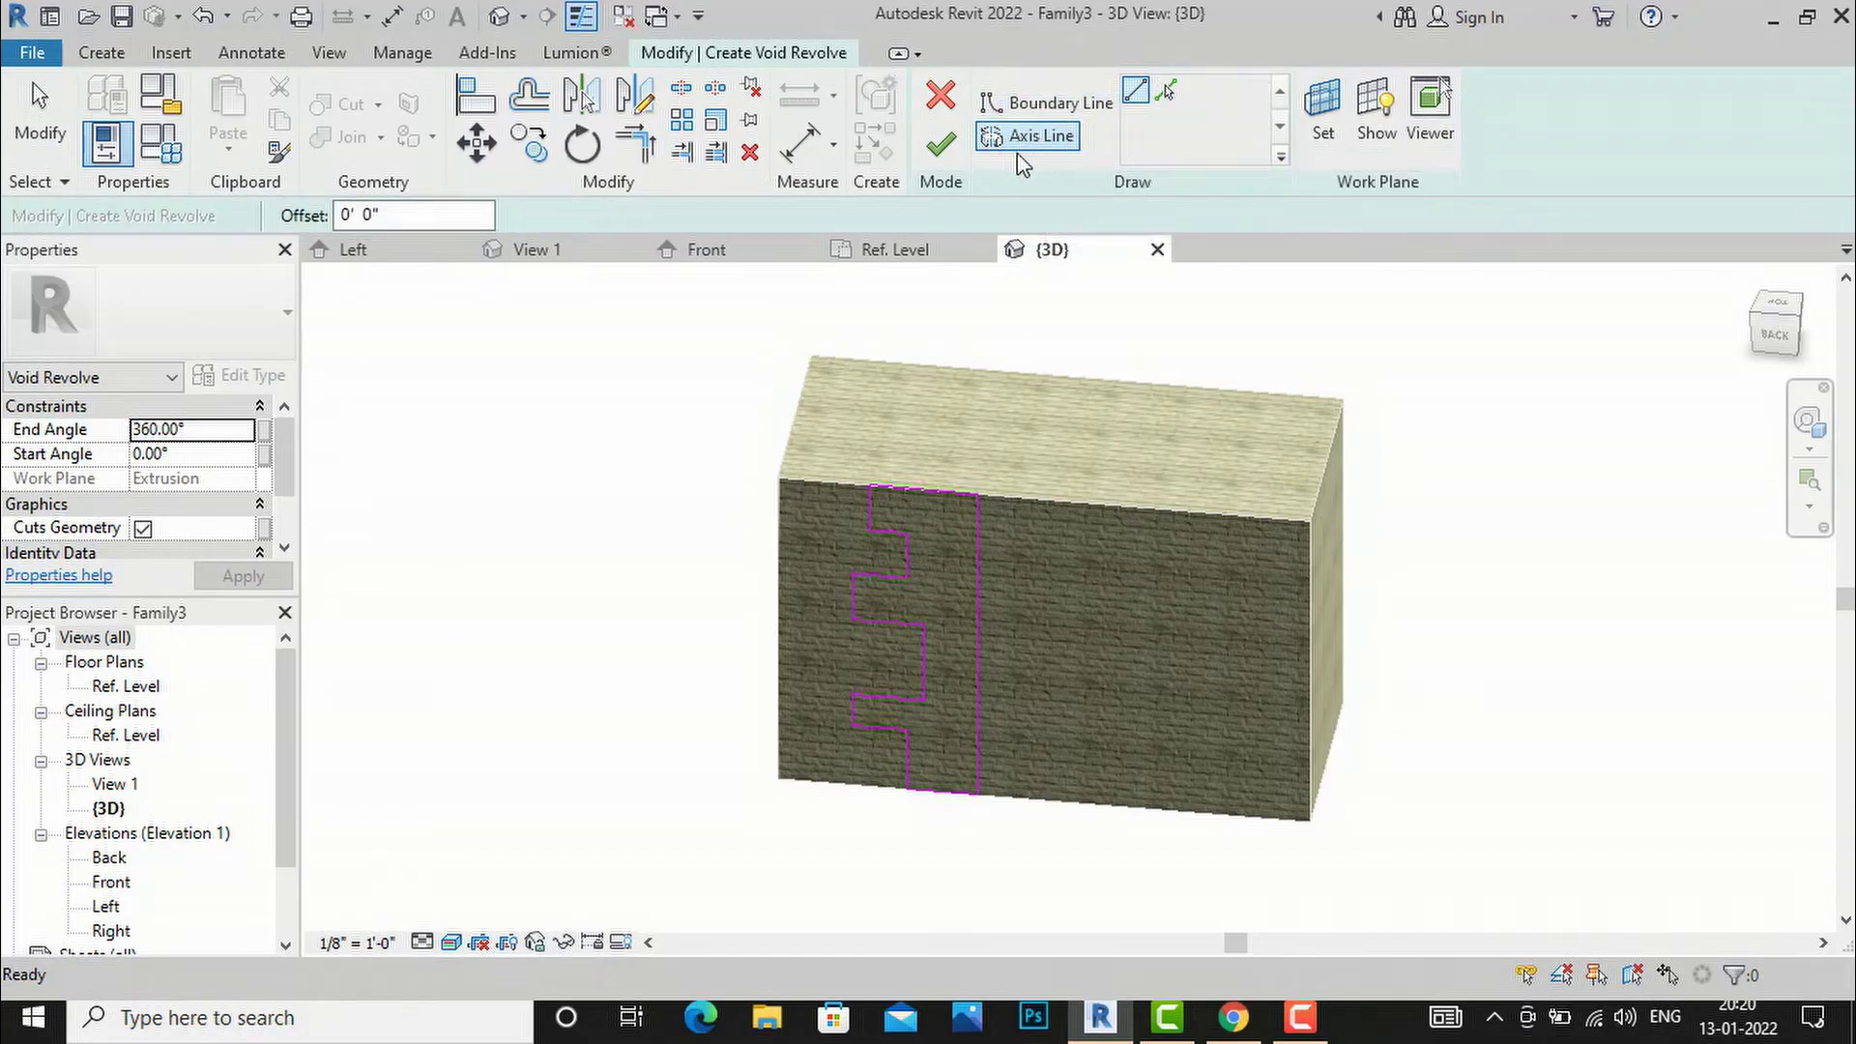
left_click(979, 493)
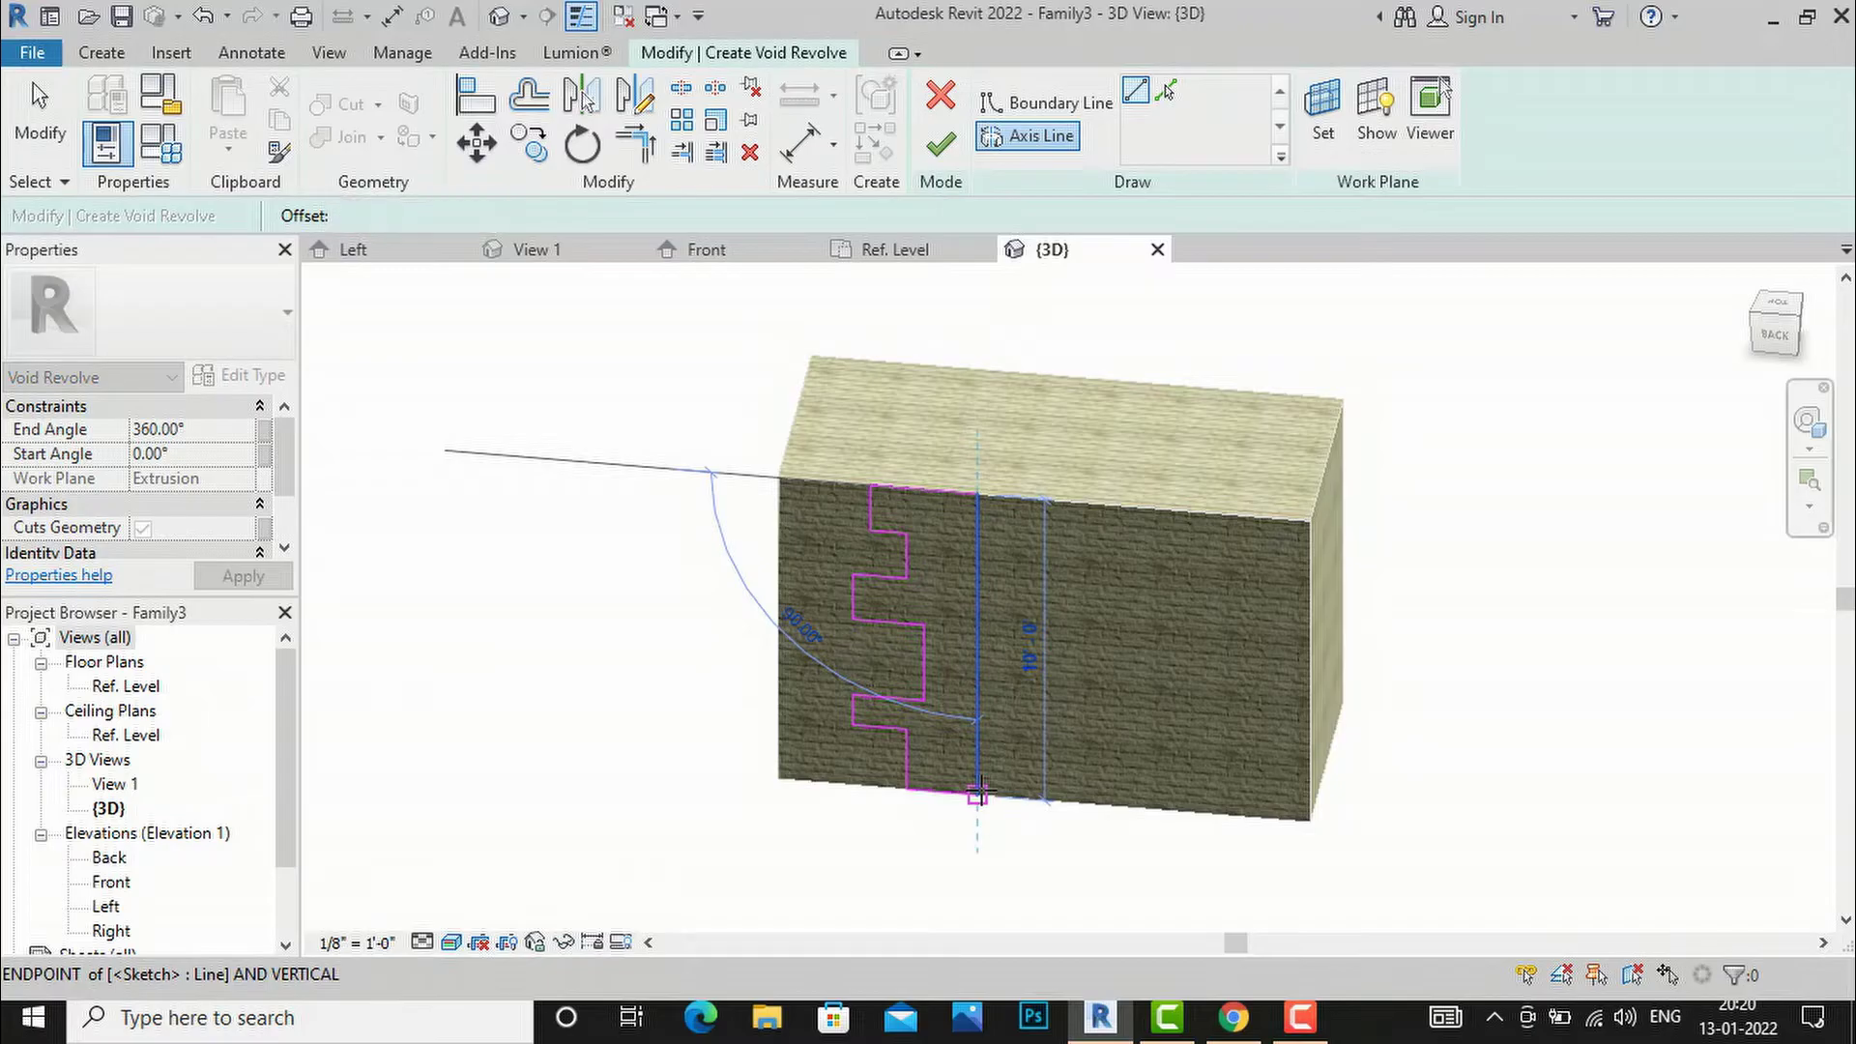
left_click(979, 791)
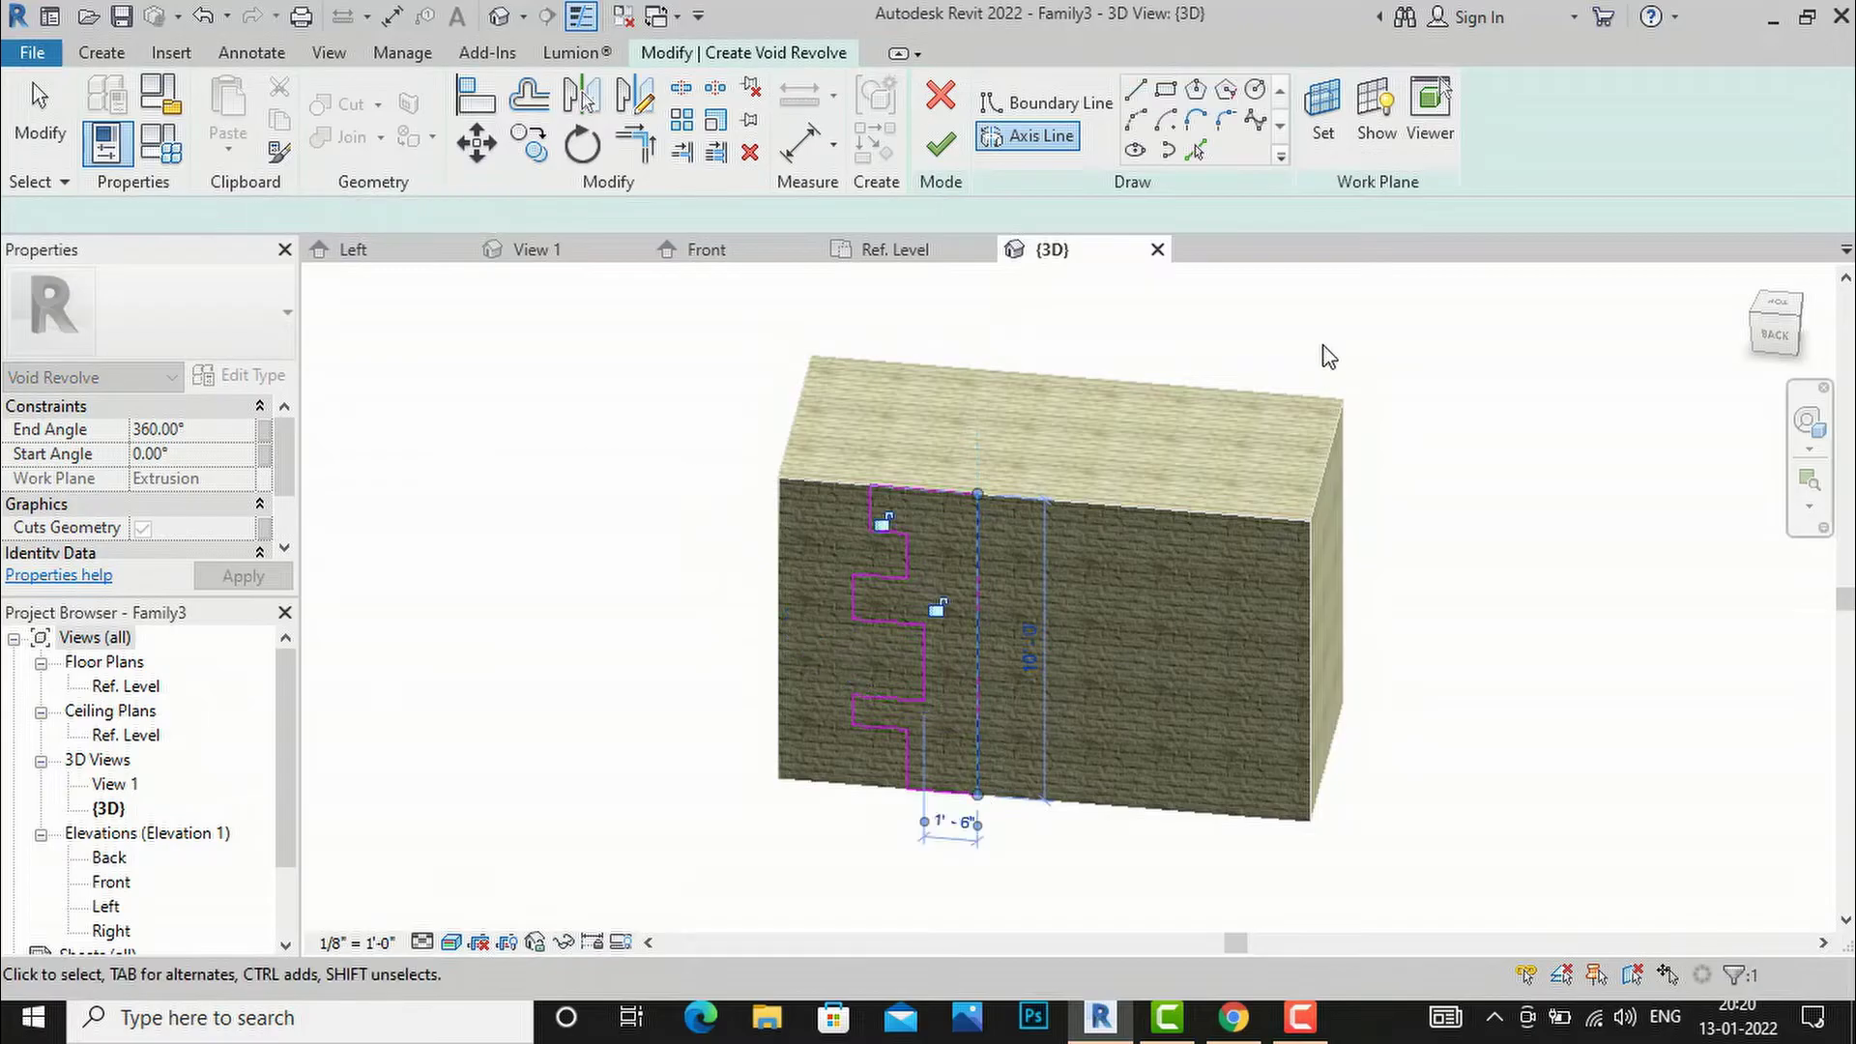
left_click(947, 151)
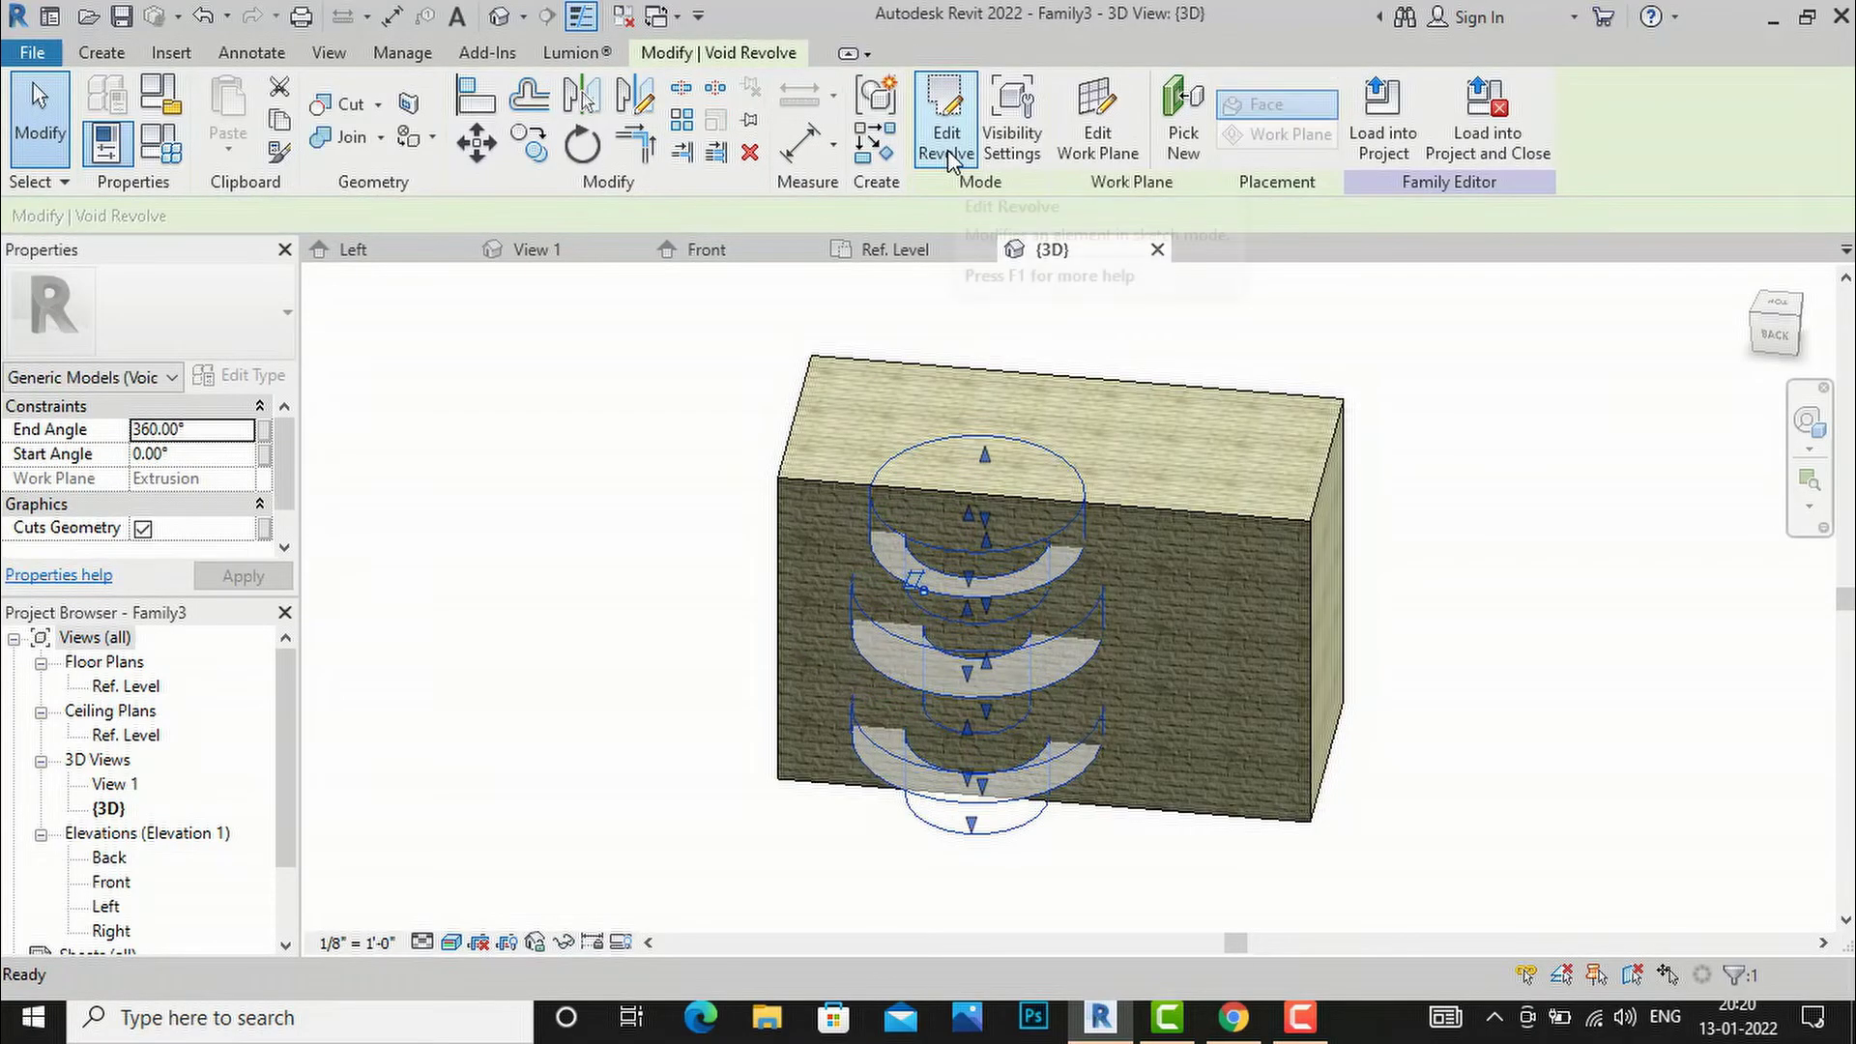
left_click(808, 276)
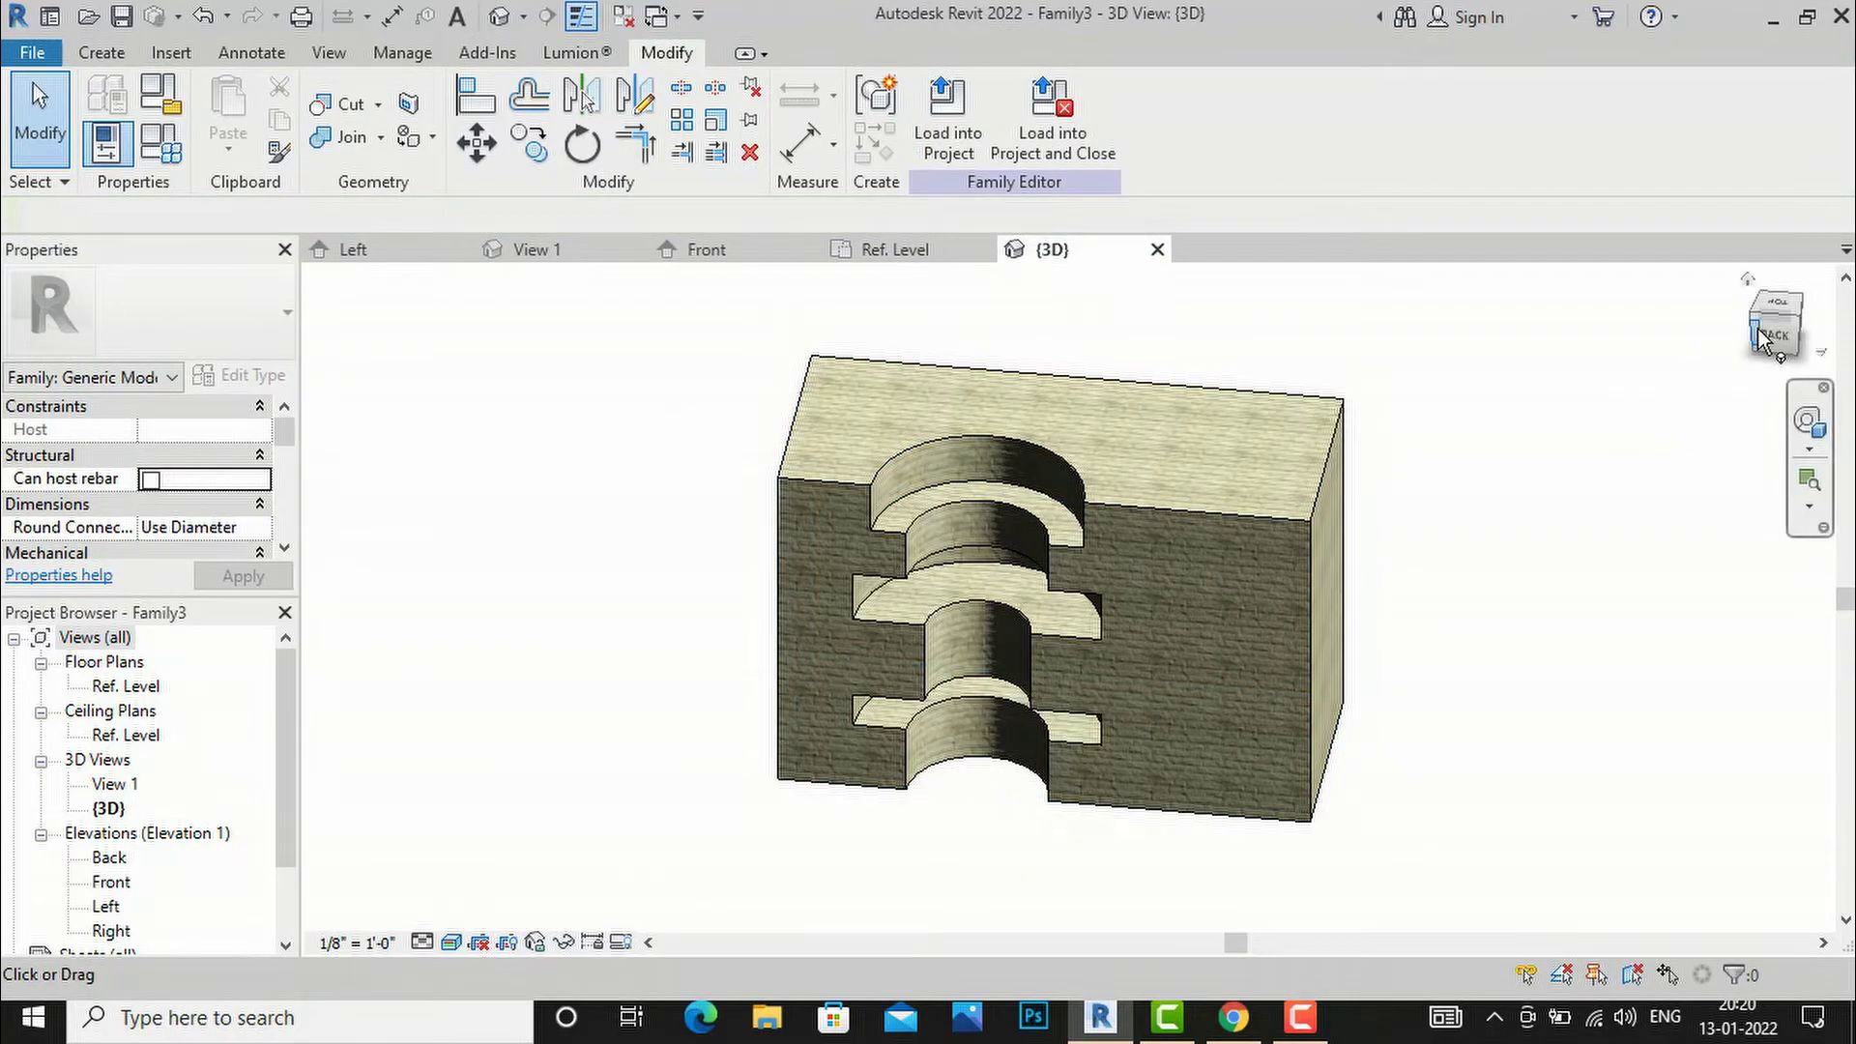
- Inspect the revolved cut from an angle and delete the void revolve from the block's back face
mouse_move(1752, 333)
left_mouse_down()
mouse_move(1691, 303)
mouse_move(1770, 329)
left_mouse_up()
middle_click_drag(387, 385, 1600, 549, "shift")
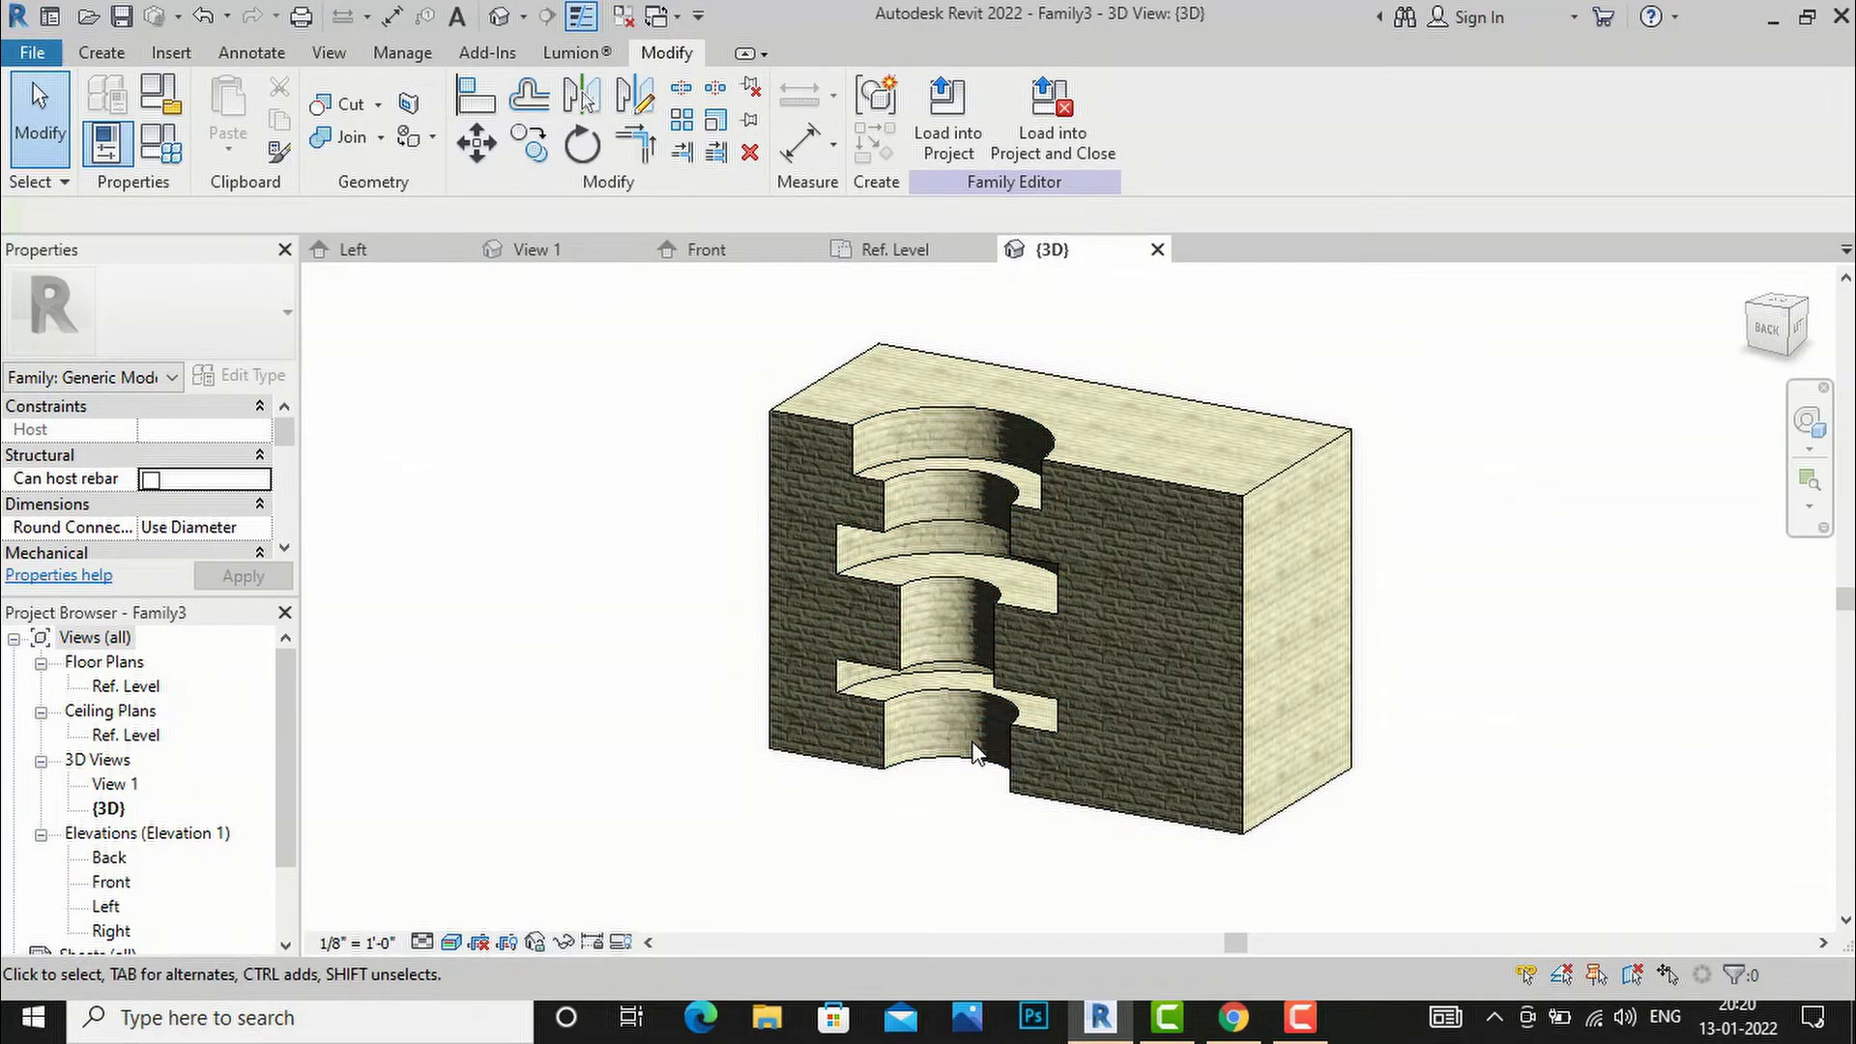
left_click(955, 572)
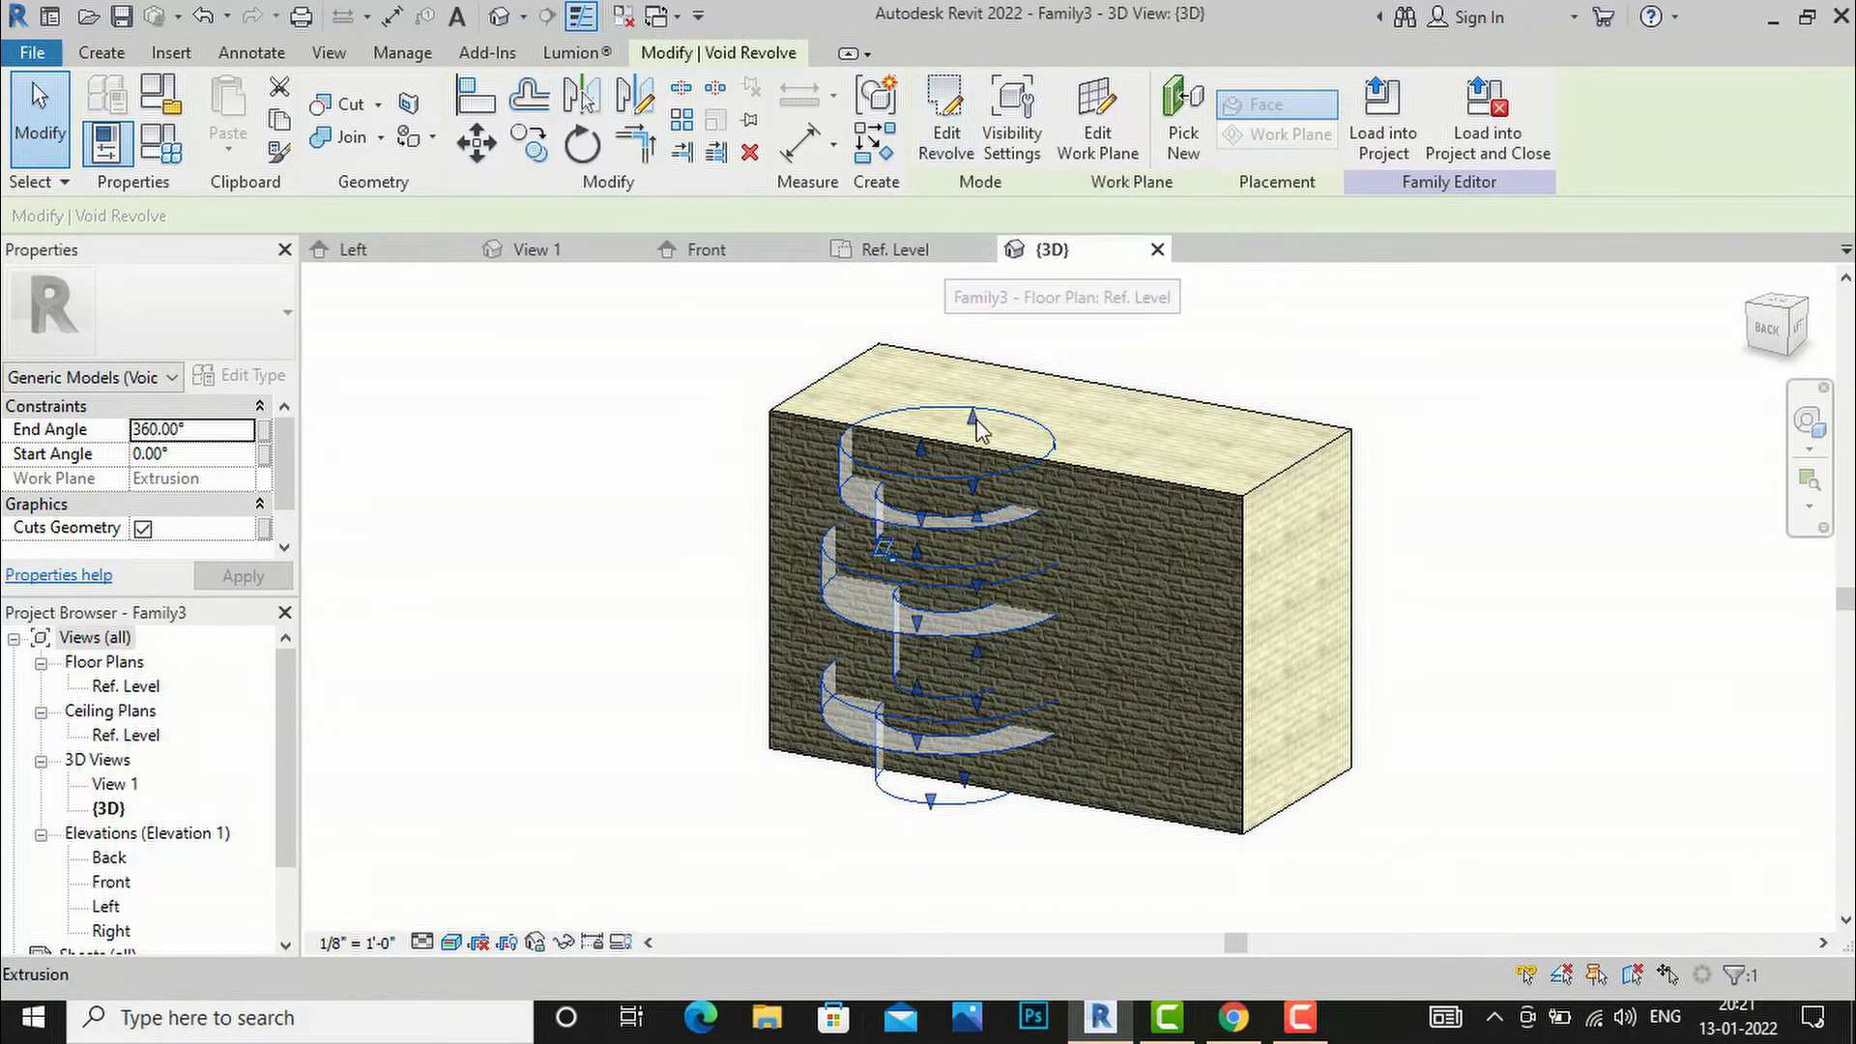
key("Escape")
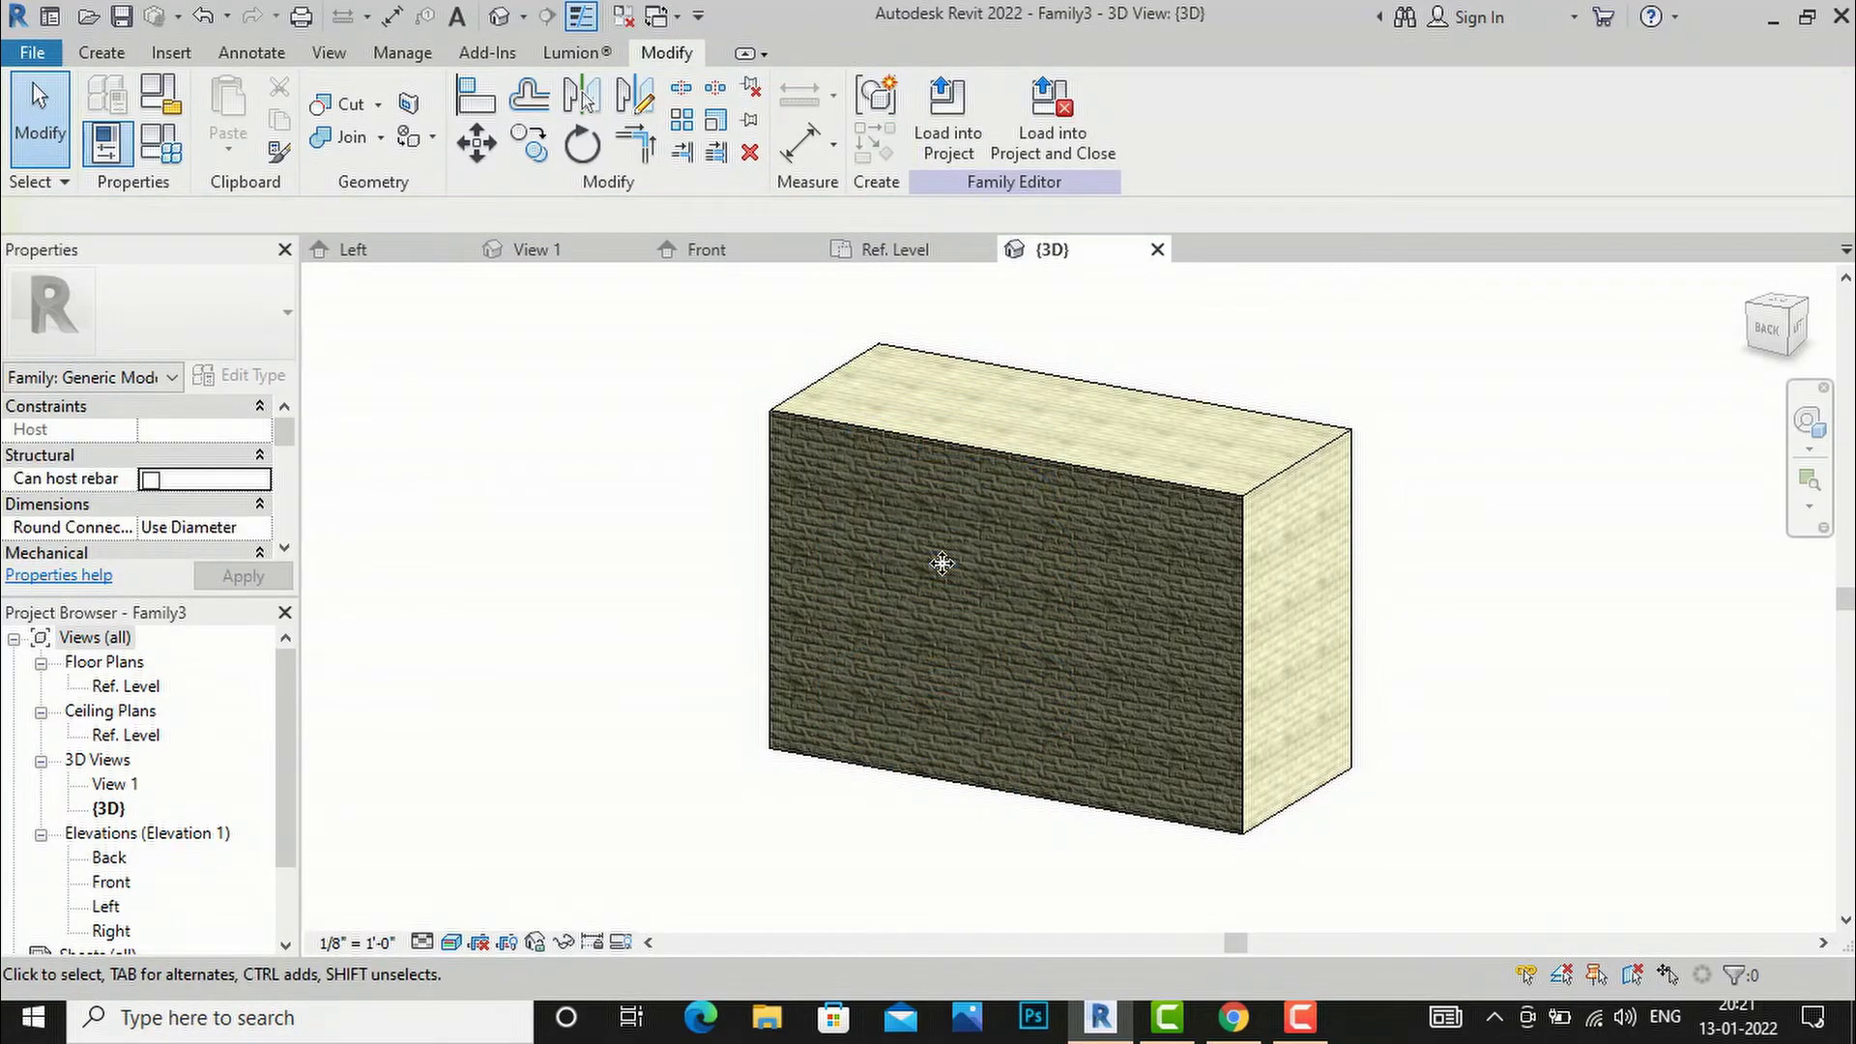
- Start a void sweep and define its path from three connected upper edges of the block, beginning with the back face's edge
left_click(102, 52)
left_click(547, 165)
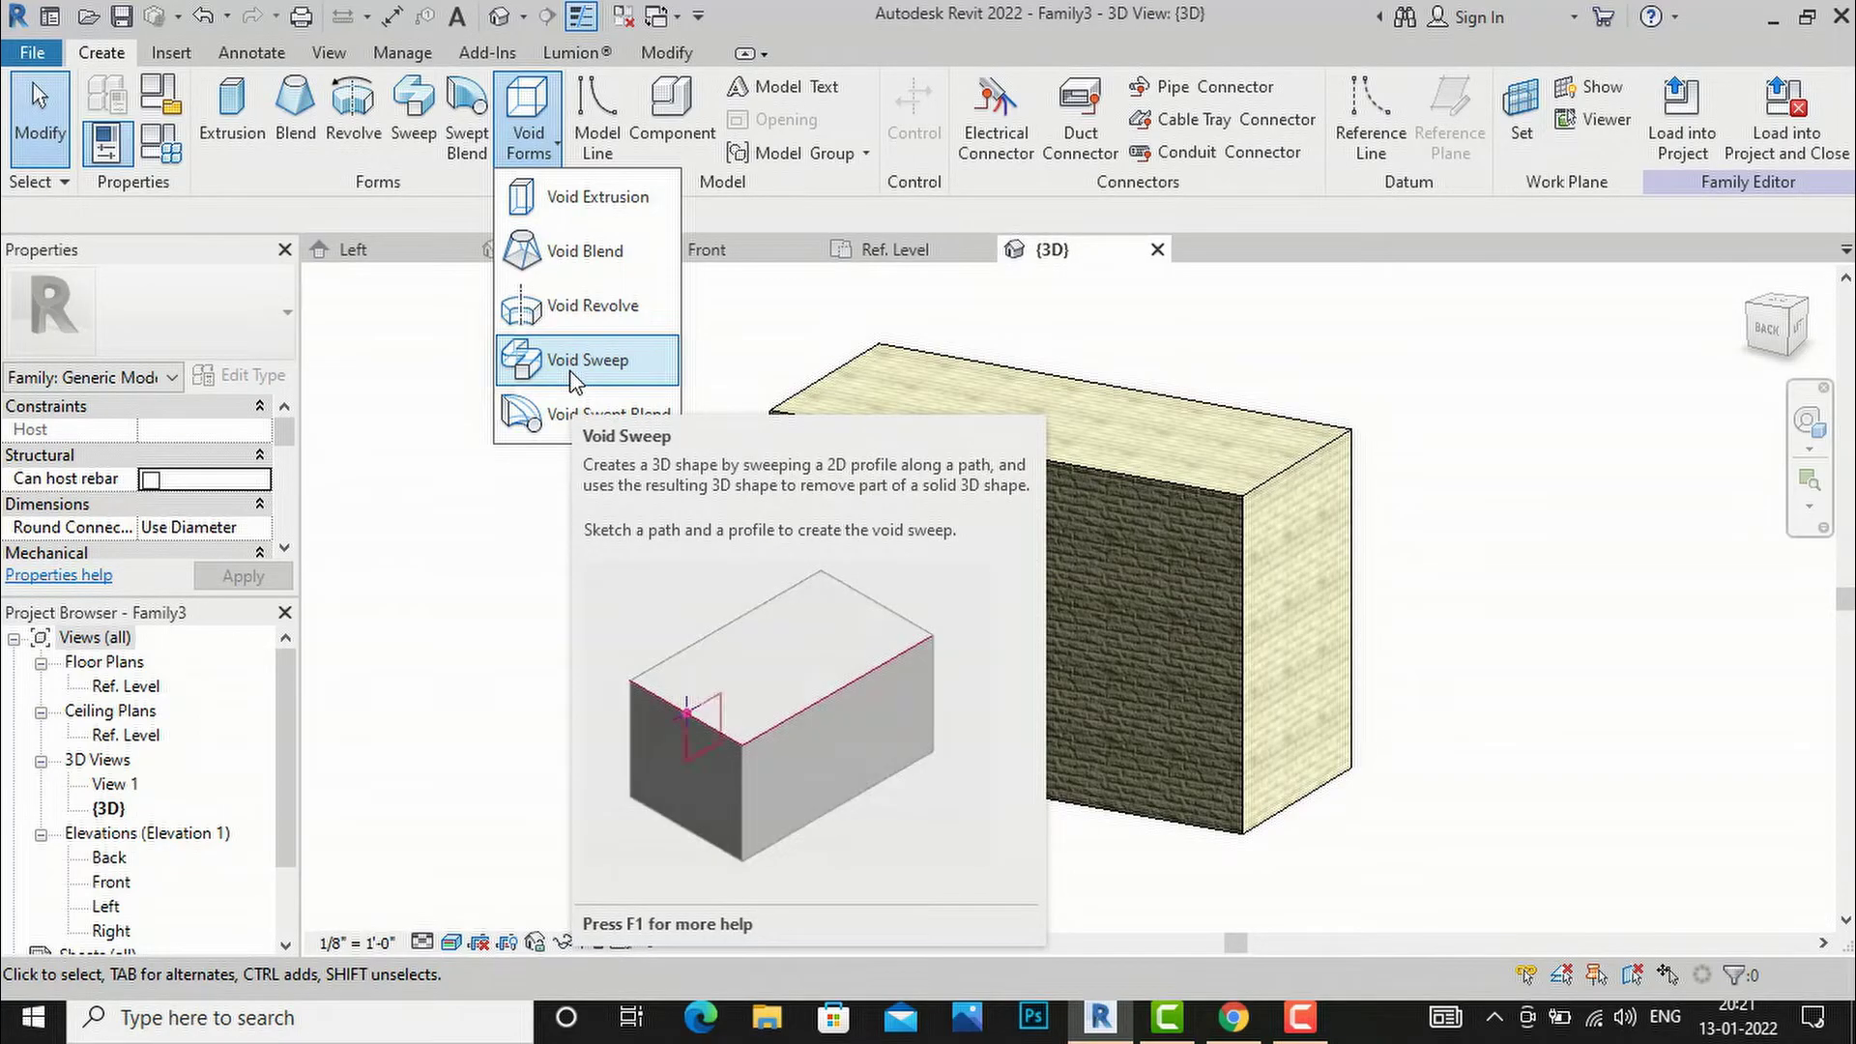
left_click(574, 377)
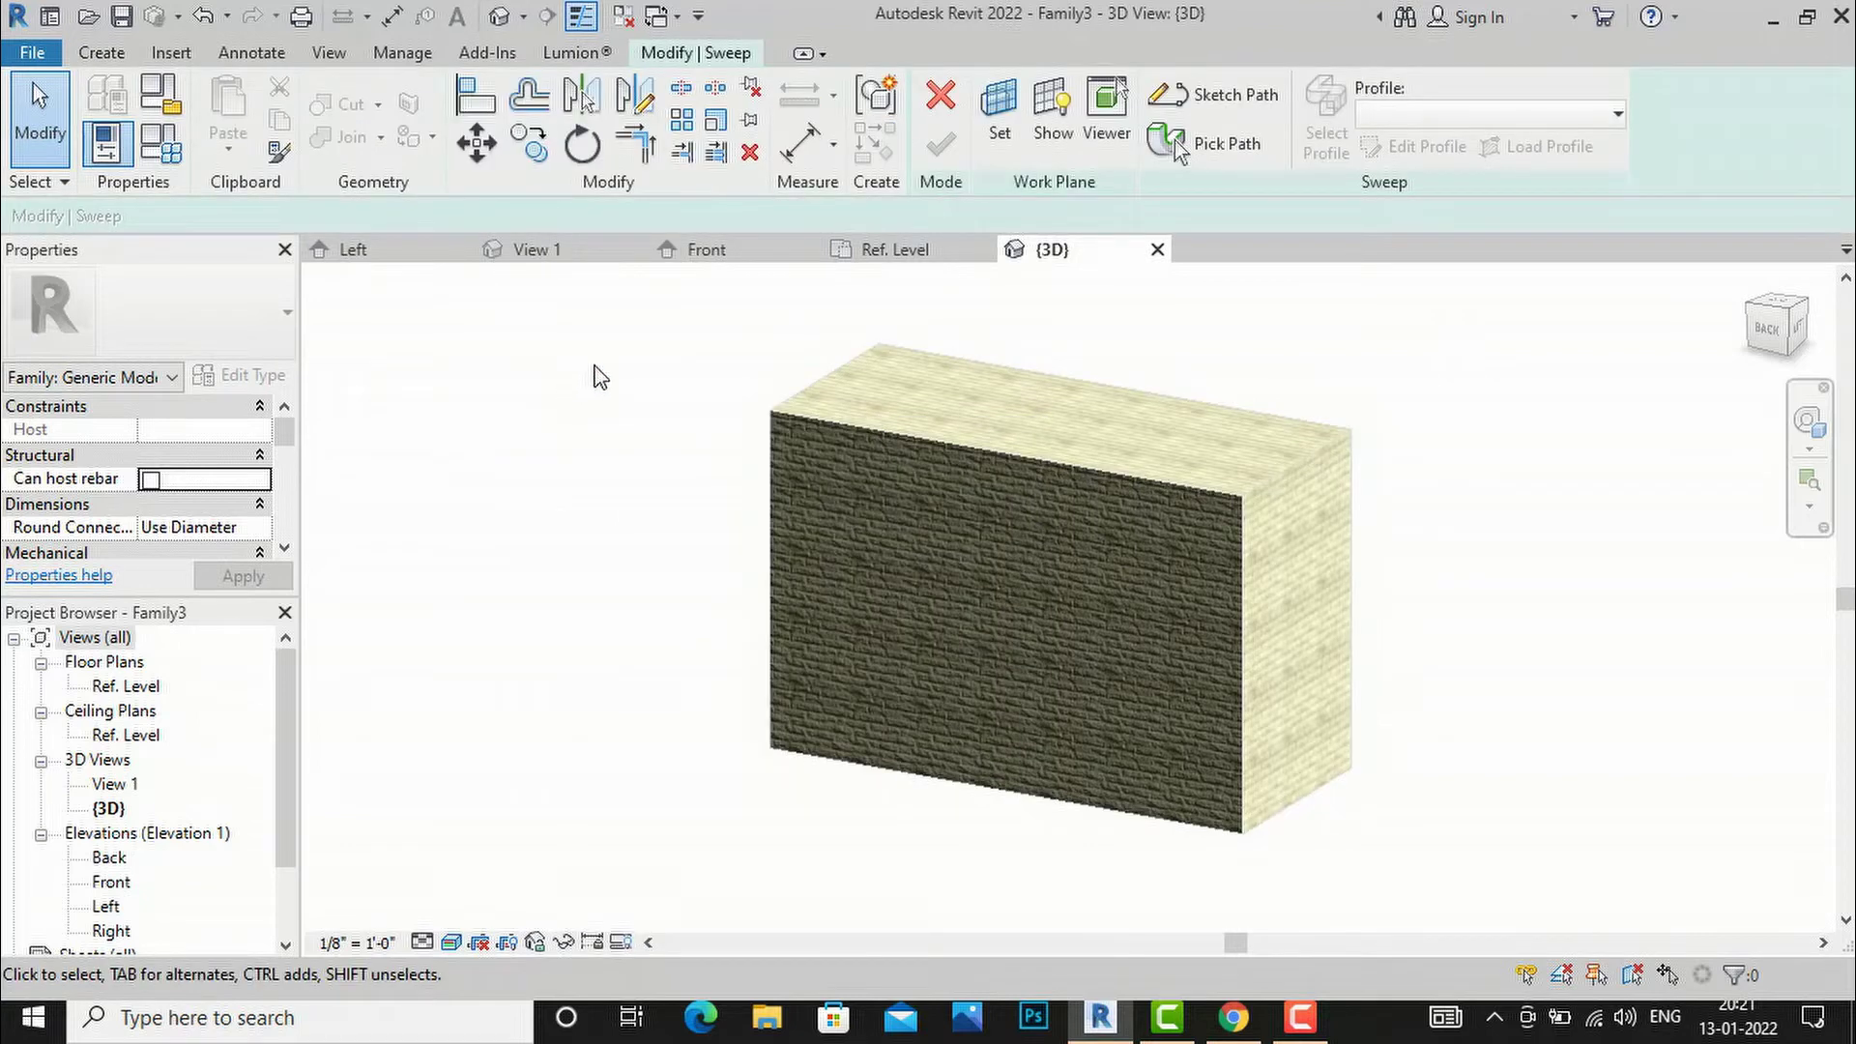
left_click(1230, 147)
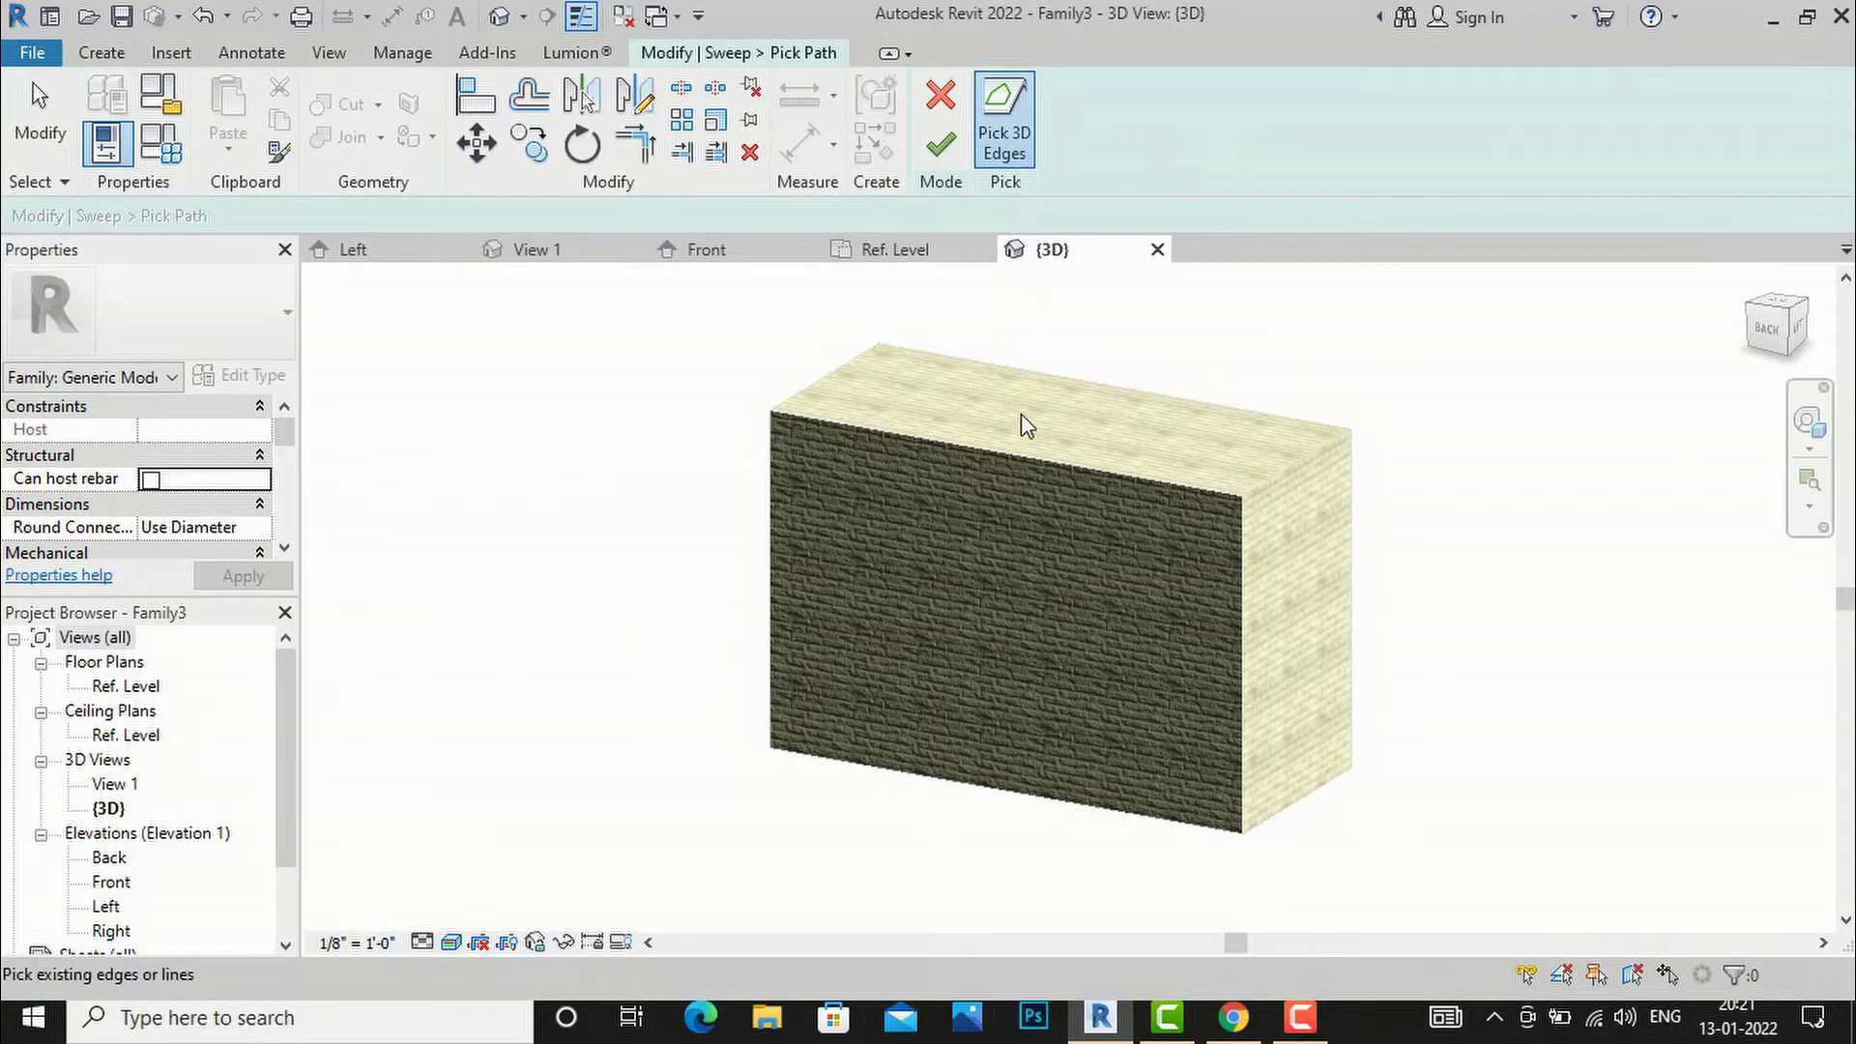
left_click(1011, 449)
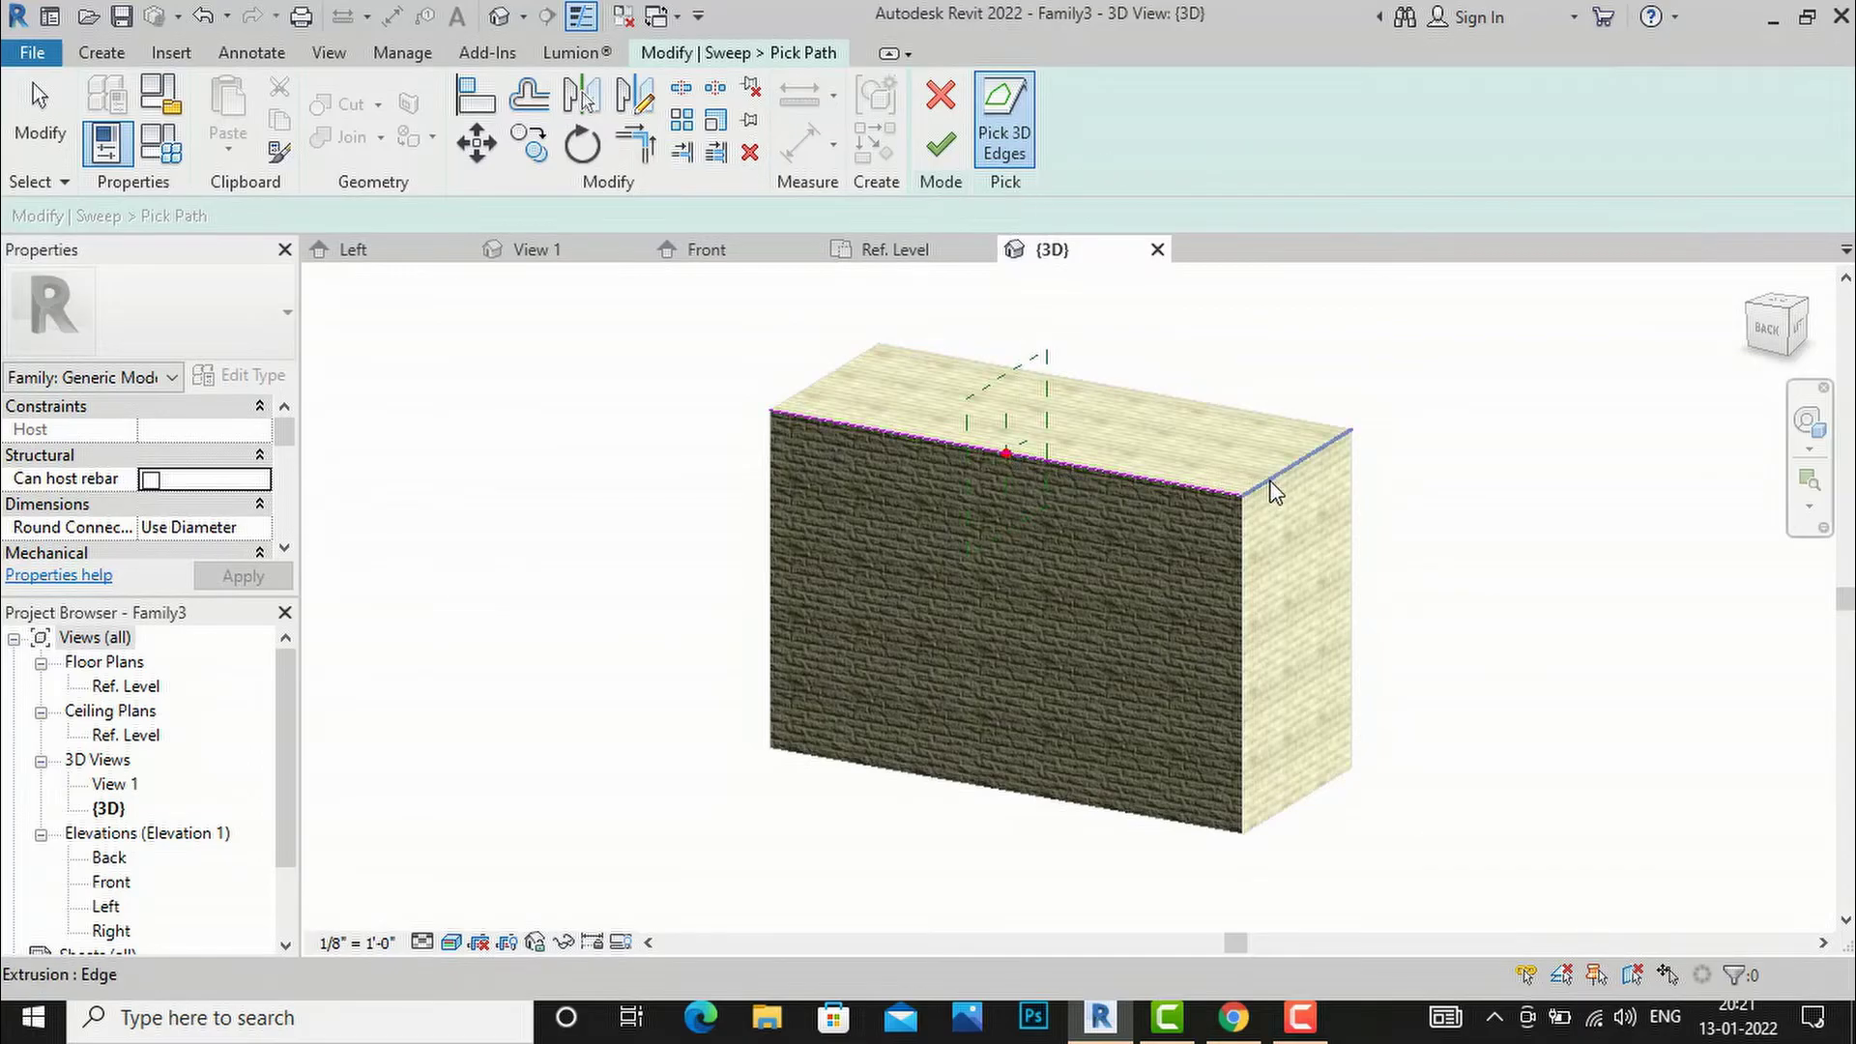
left_click(1274, 486)
left_click(1275, 420)
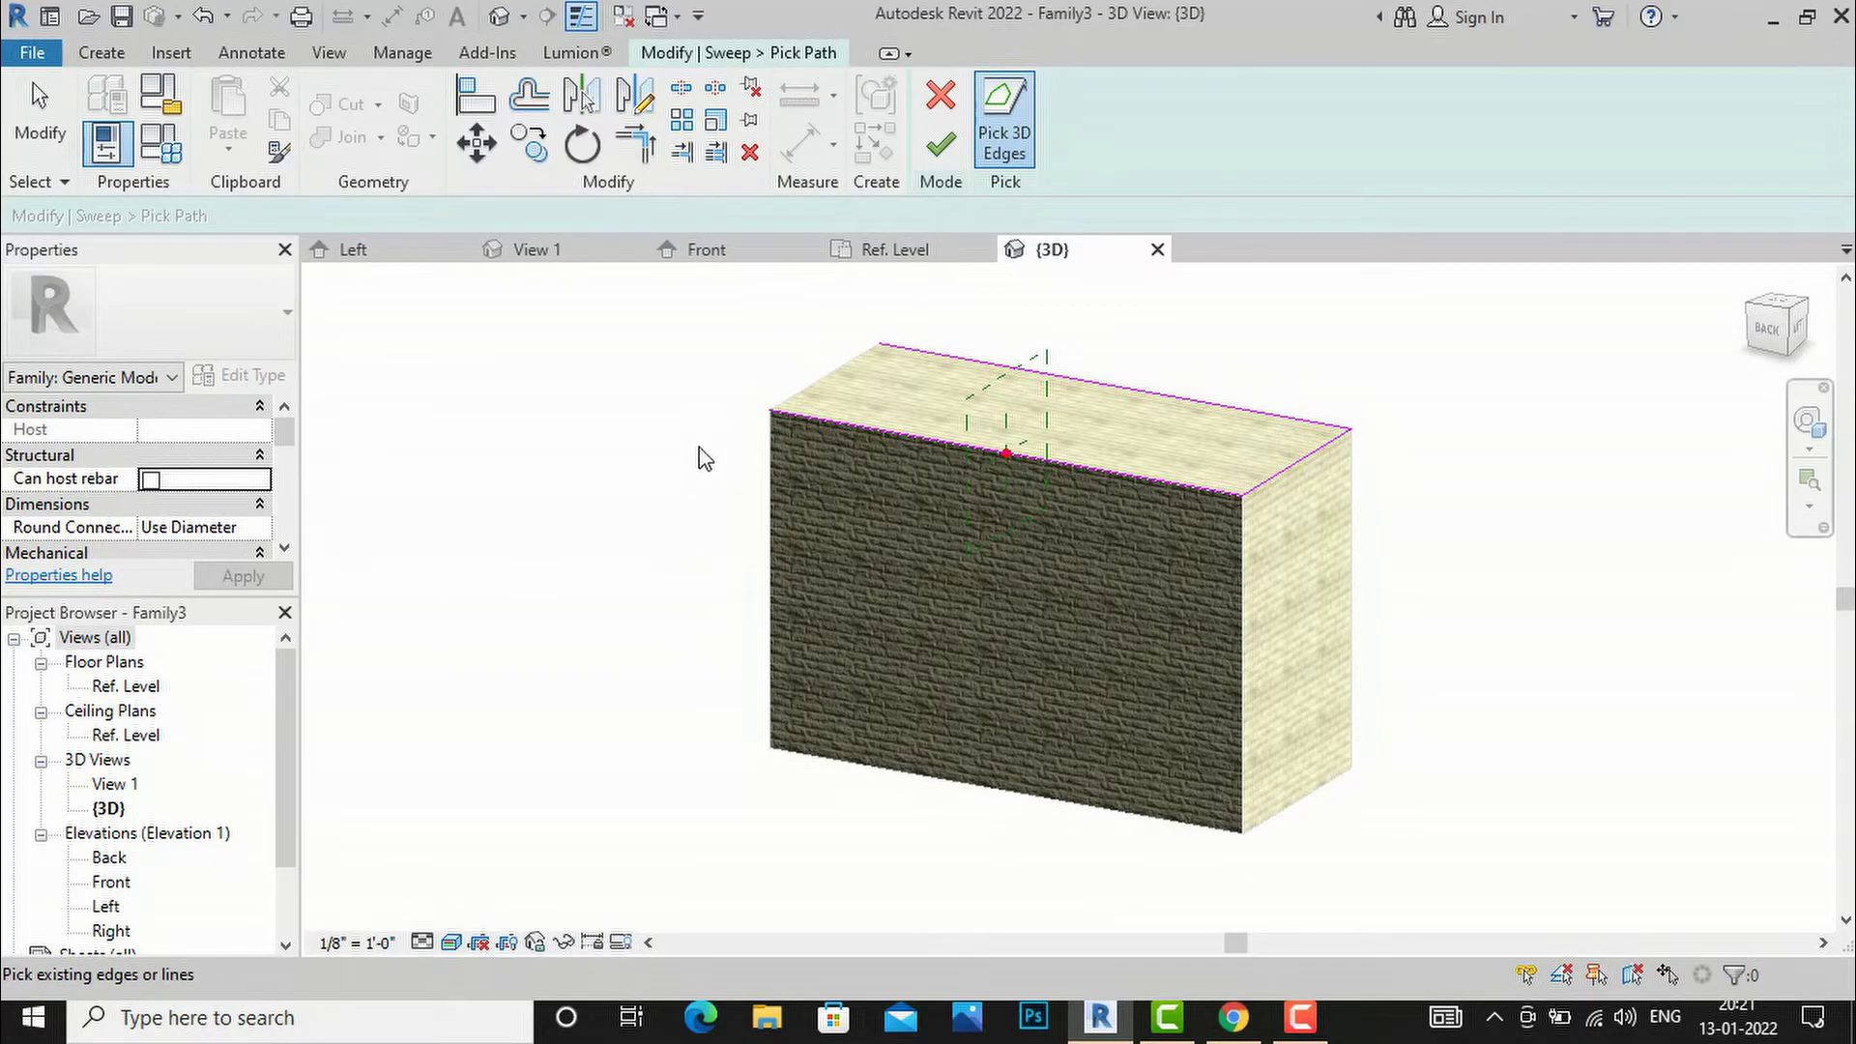
left_click(949, 155)
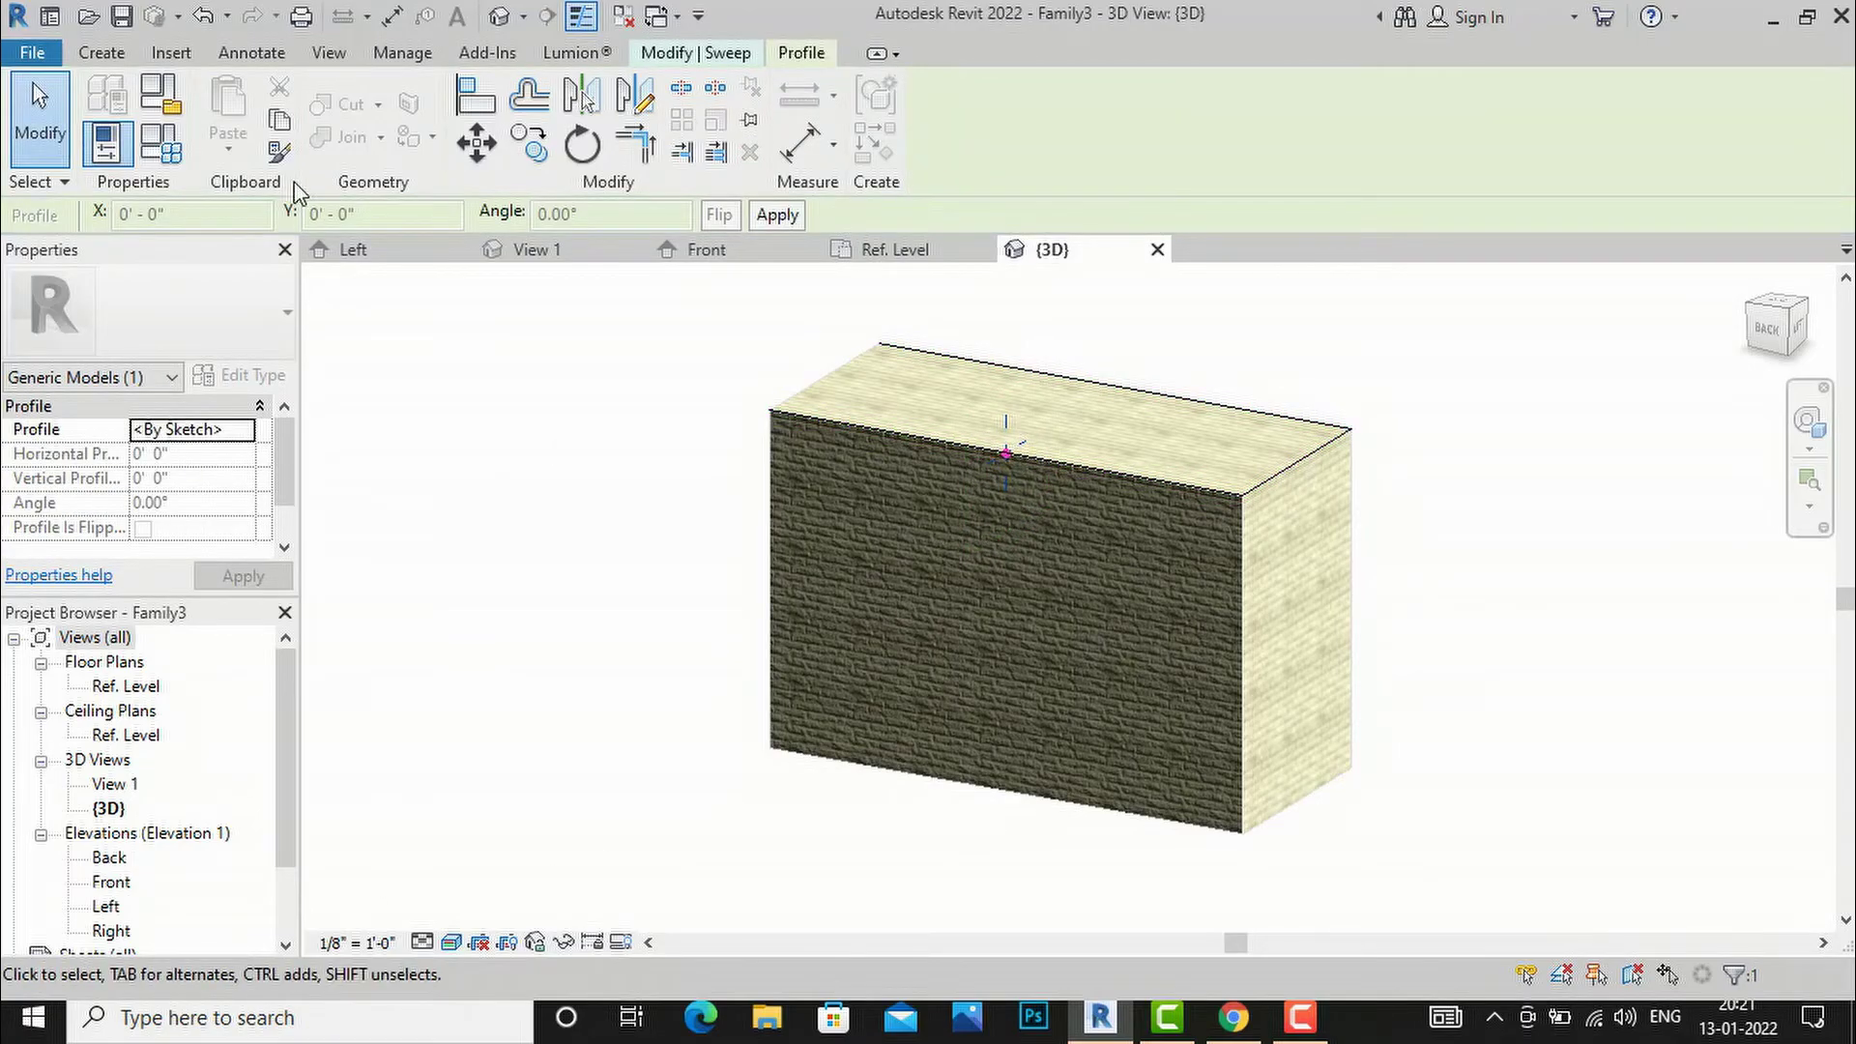
- Sketch a rectangular profile from the path's start point into the block and finish the void sweep
left_click(721, 54)
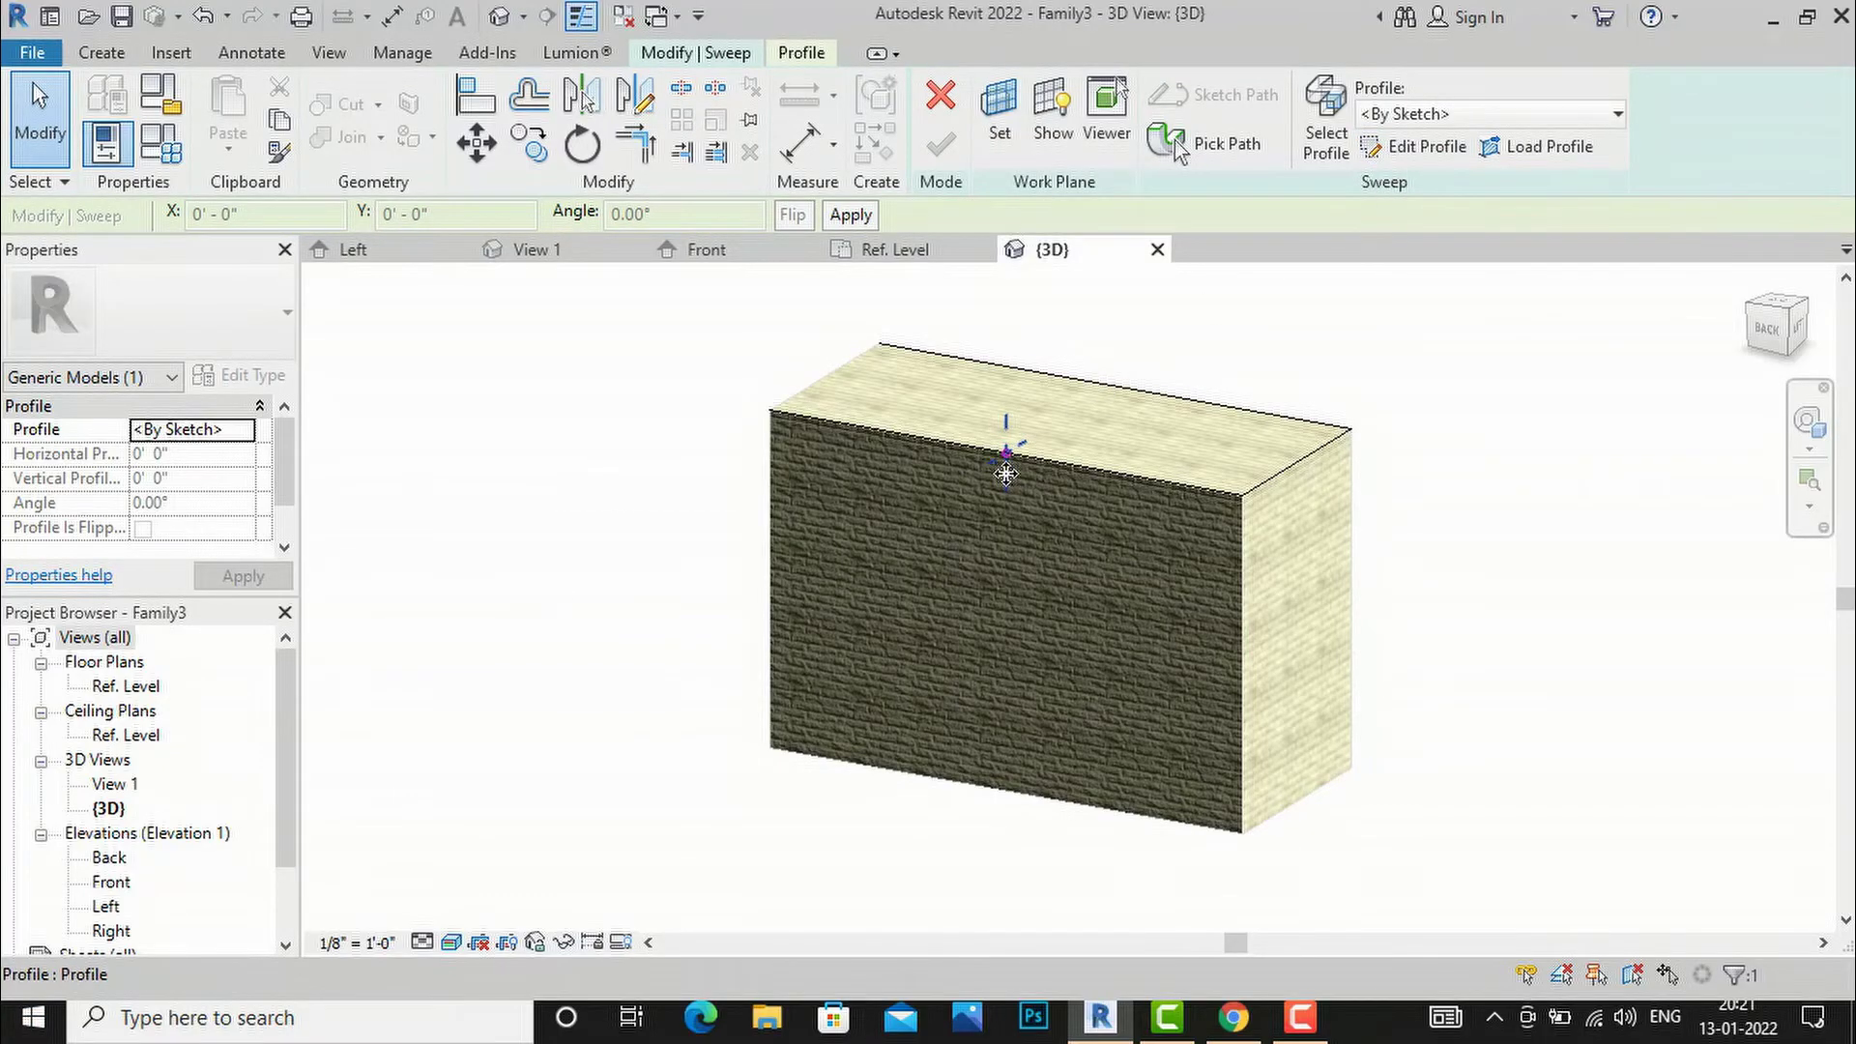
left_click(1393, 146)
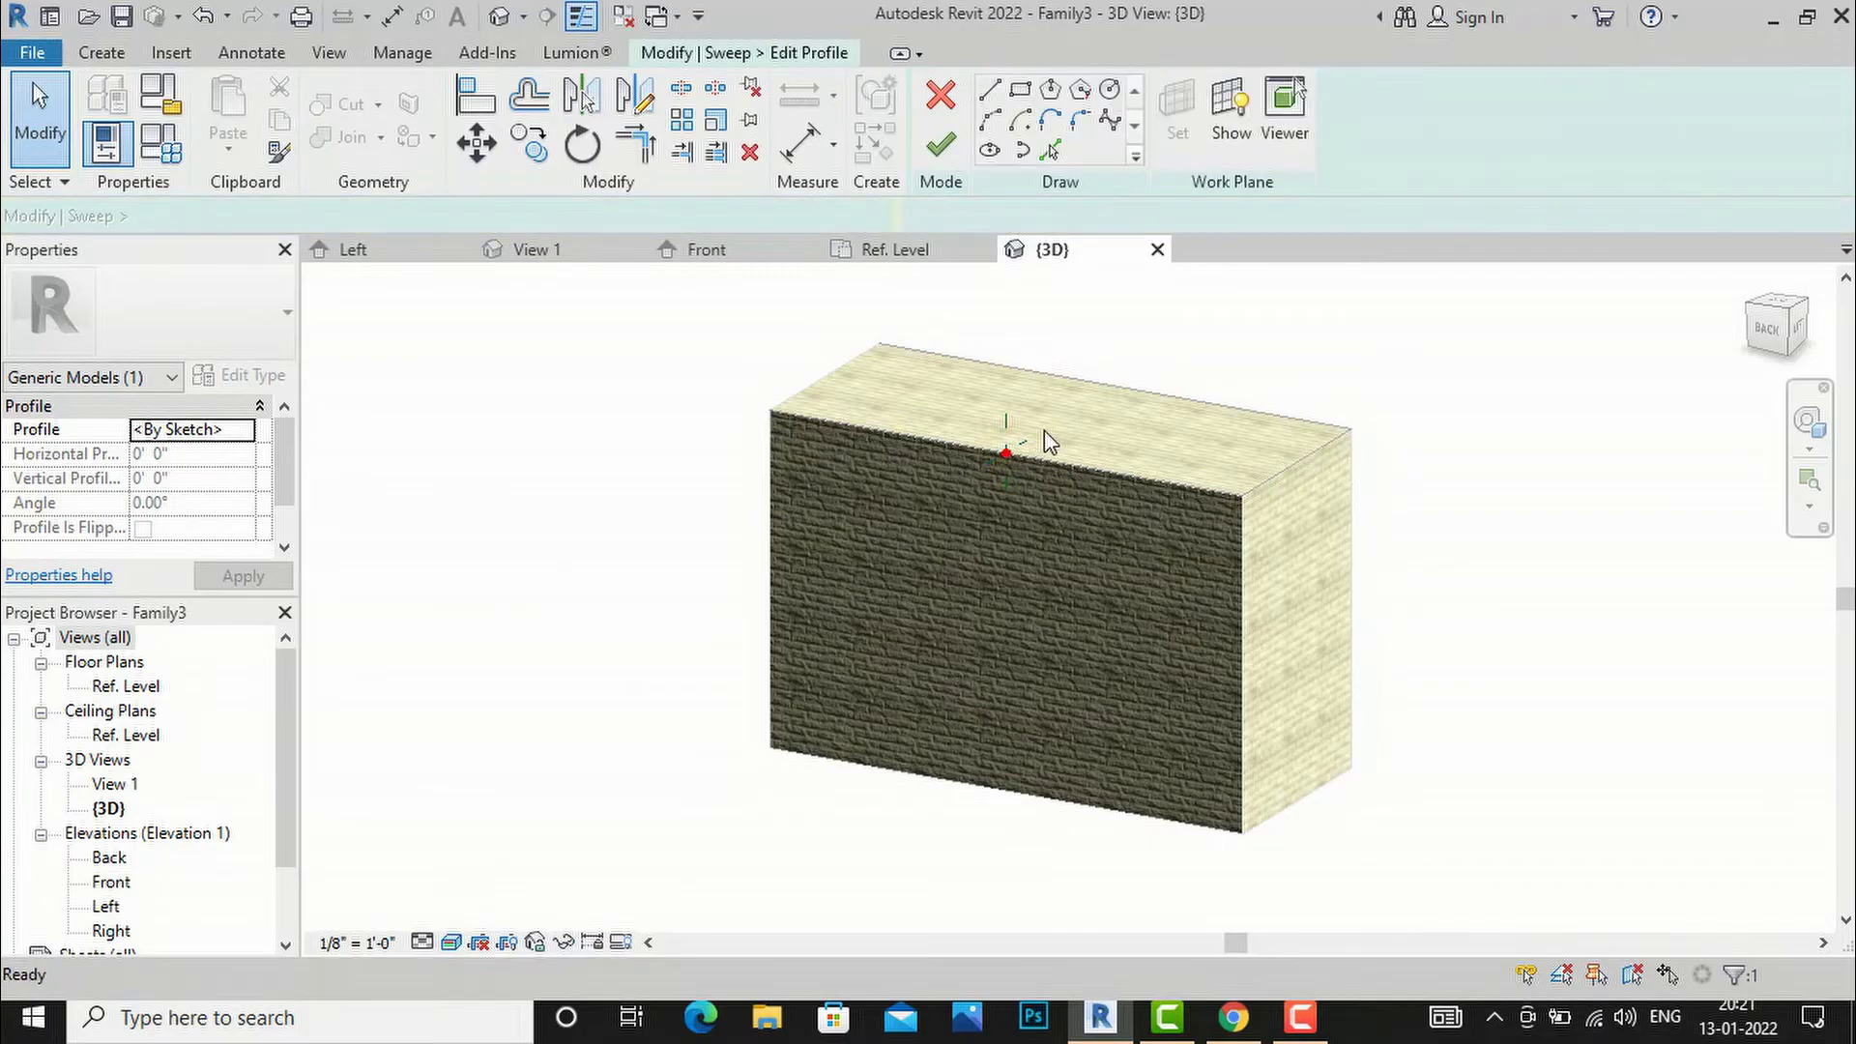
scroll(1044, 430, "up", 5)
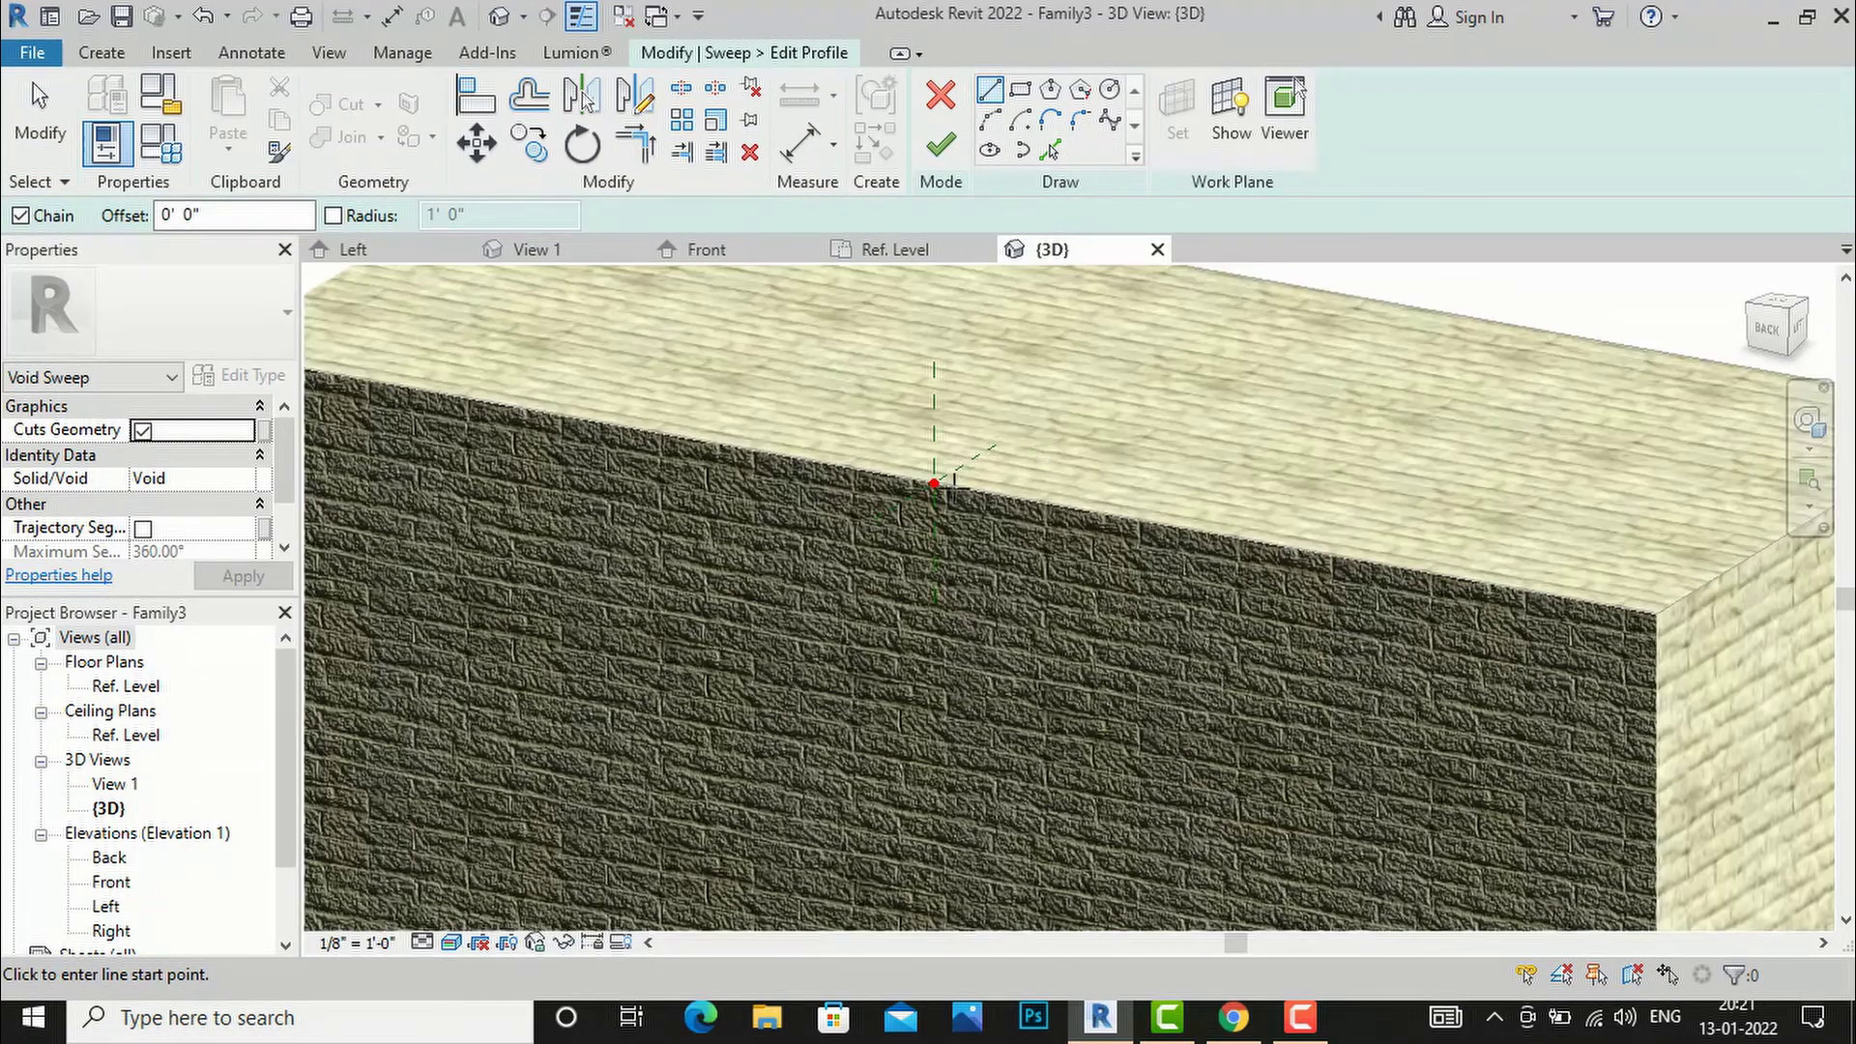
left_click(1023, 89)
left_click(933, 481)
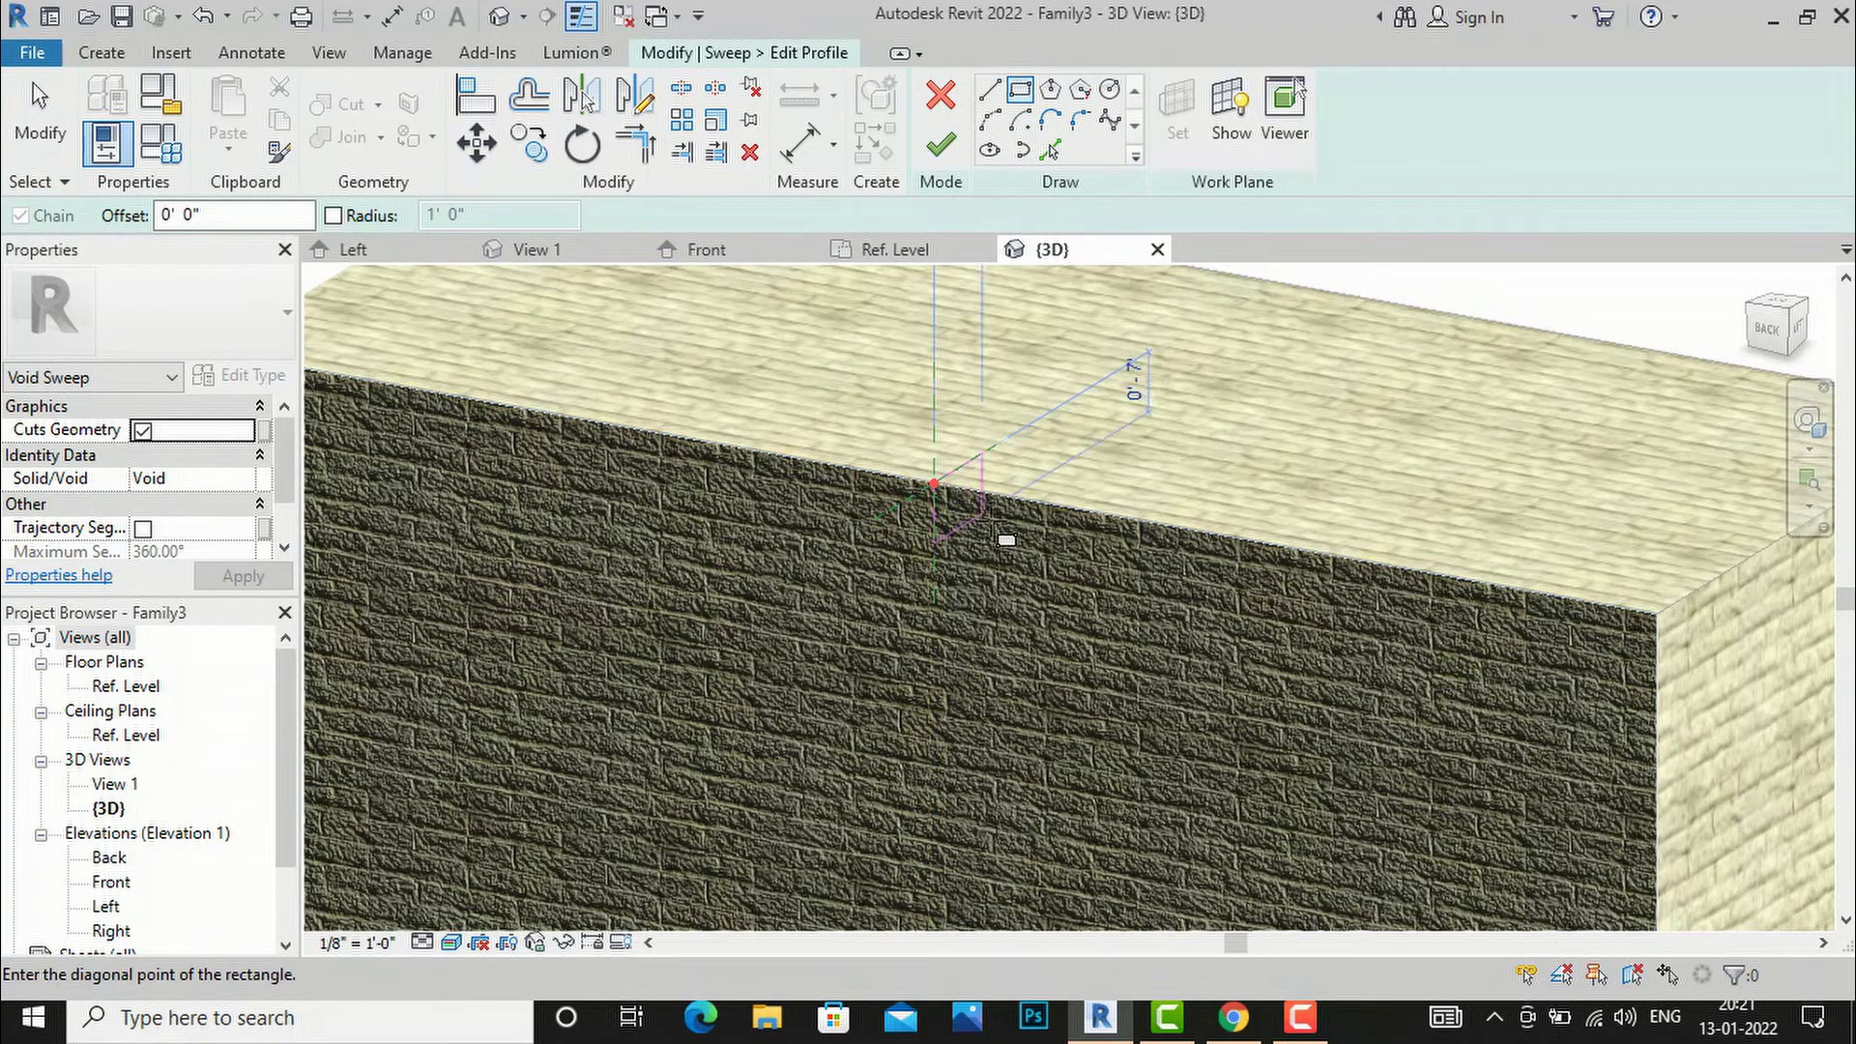
left_click(1042, 592)
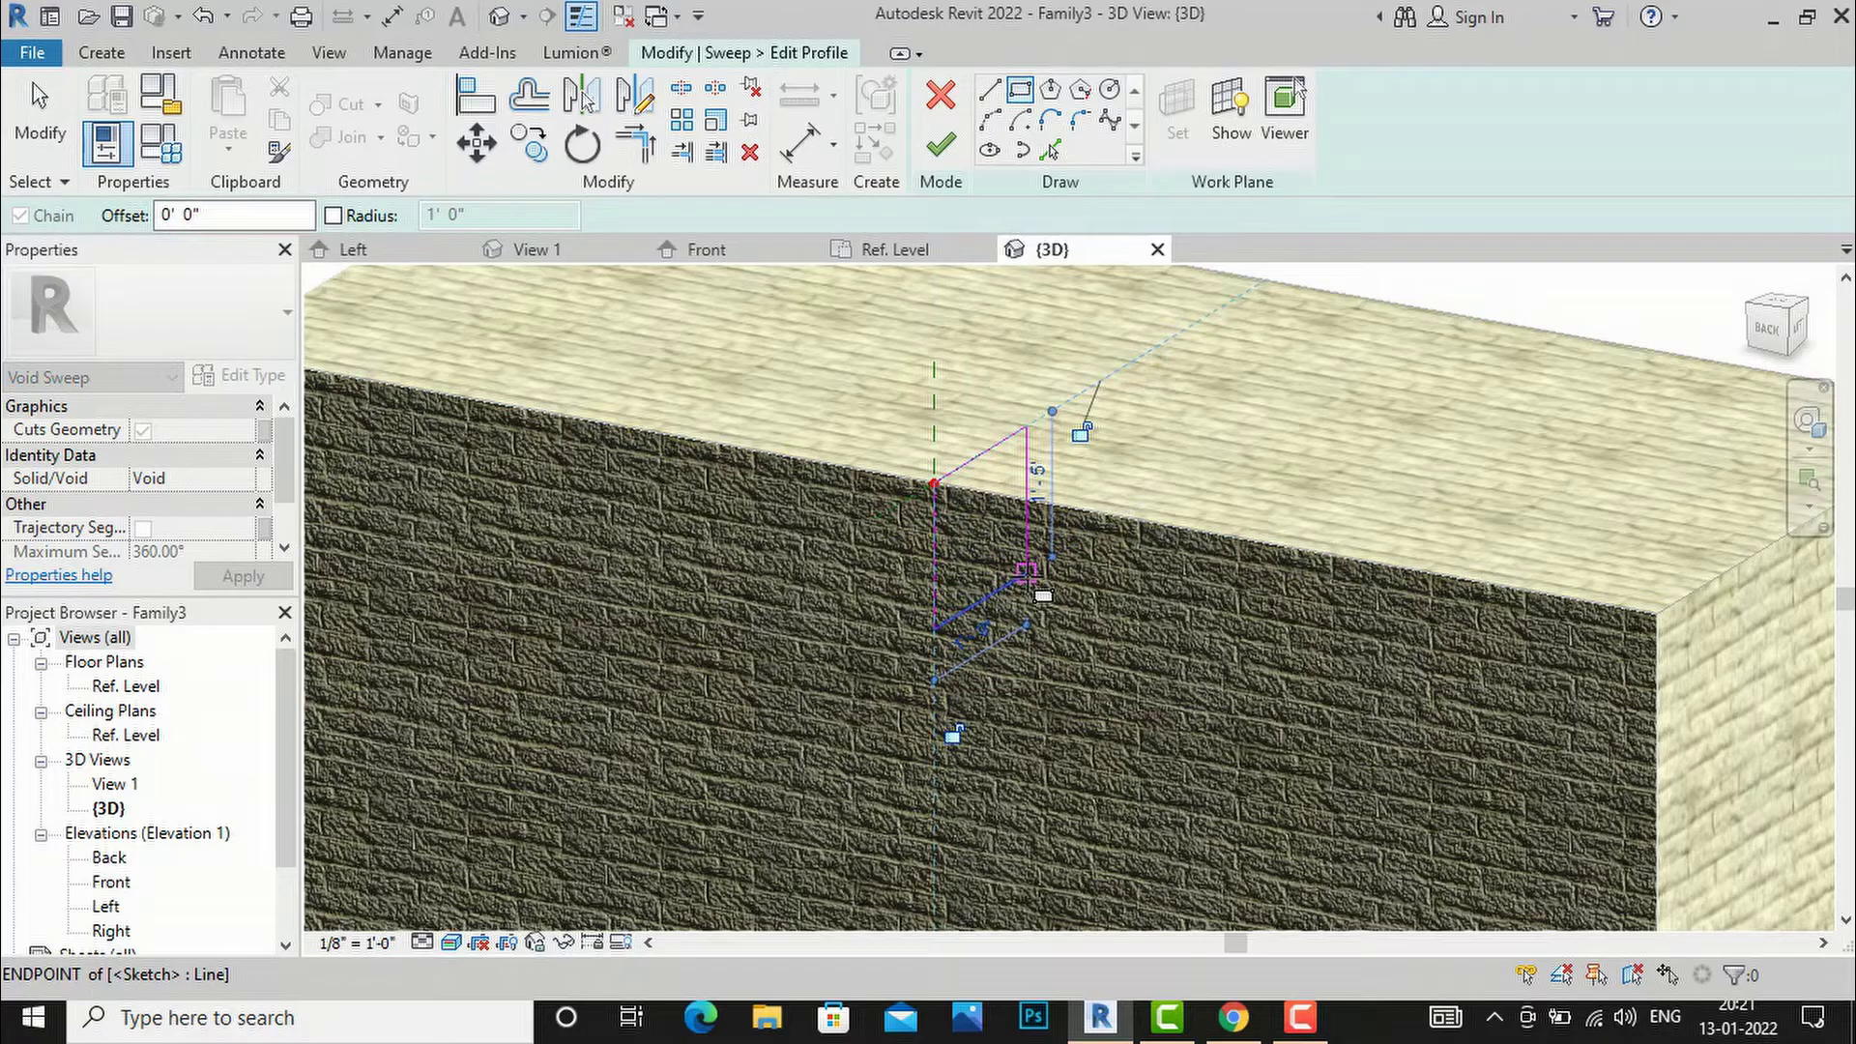
left_click(947, 157)
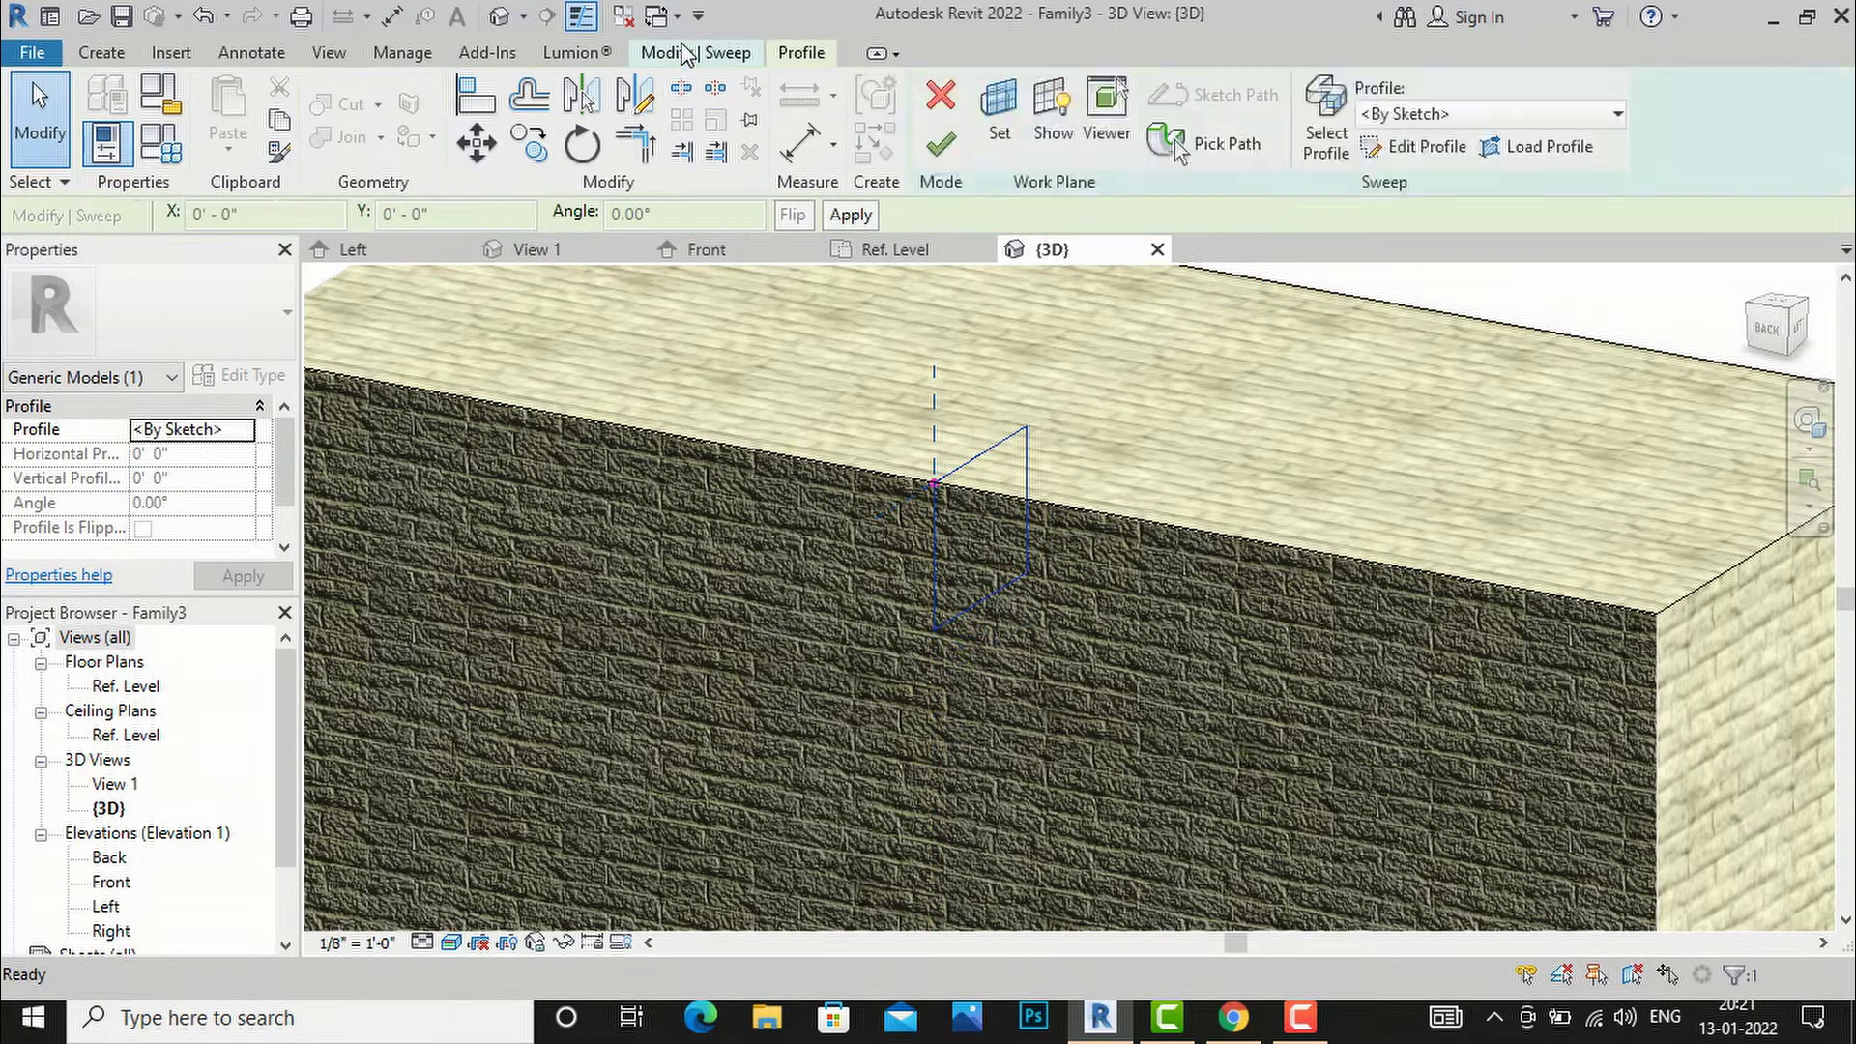
left_click(941, 147)
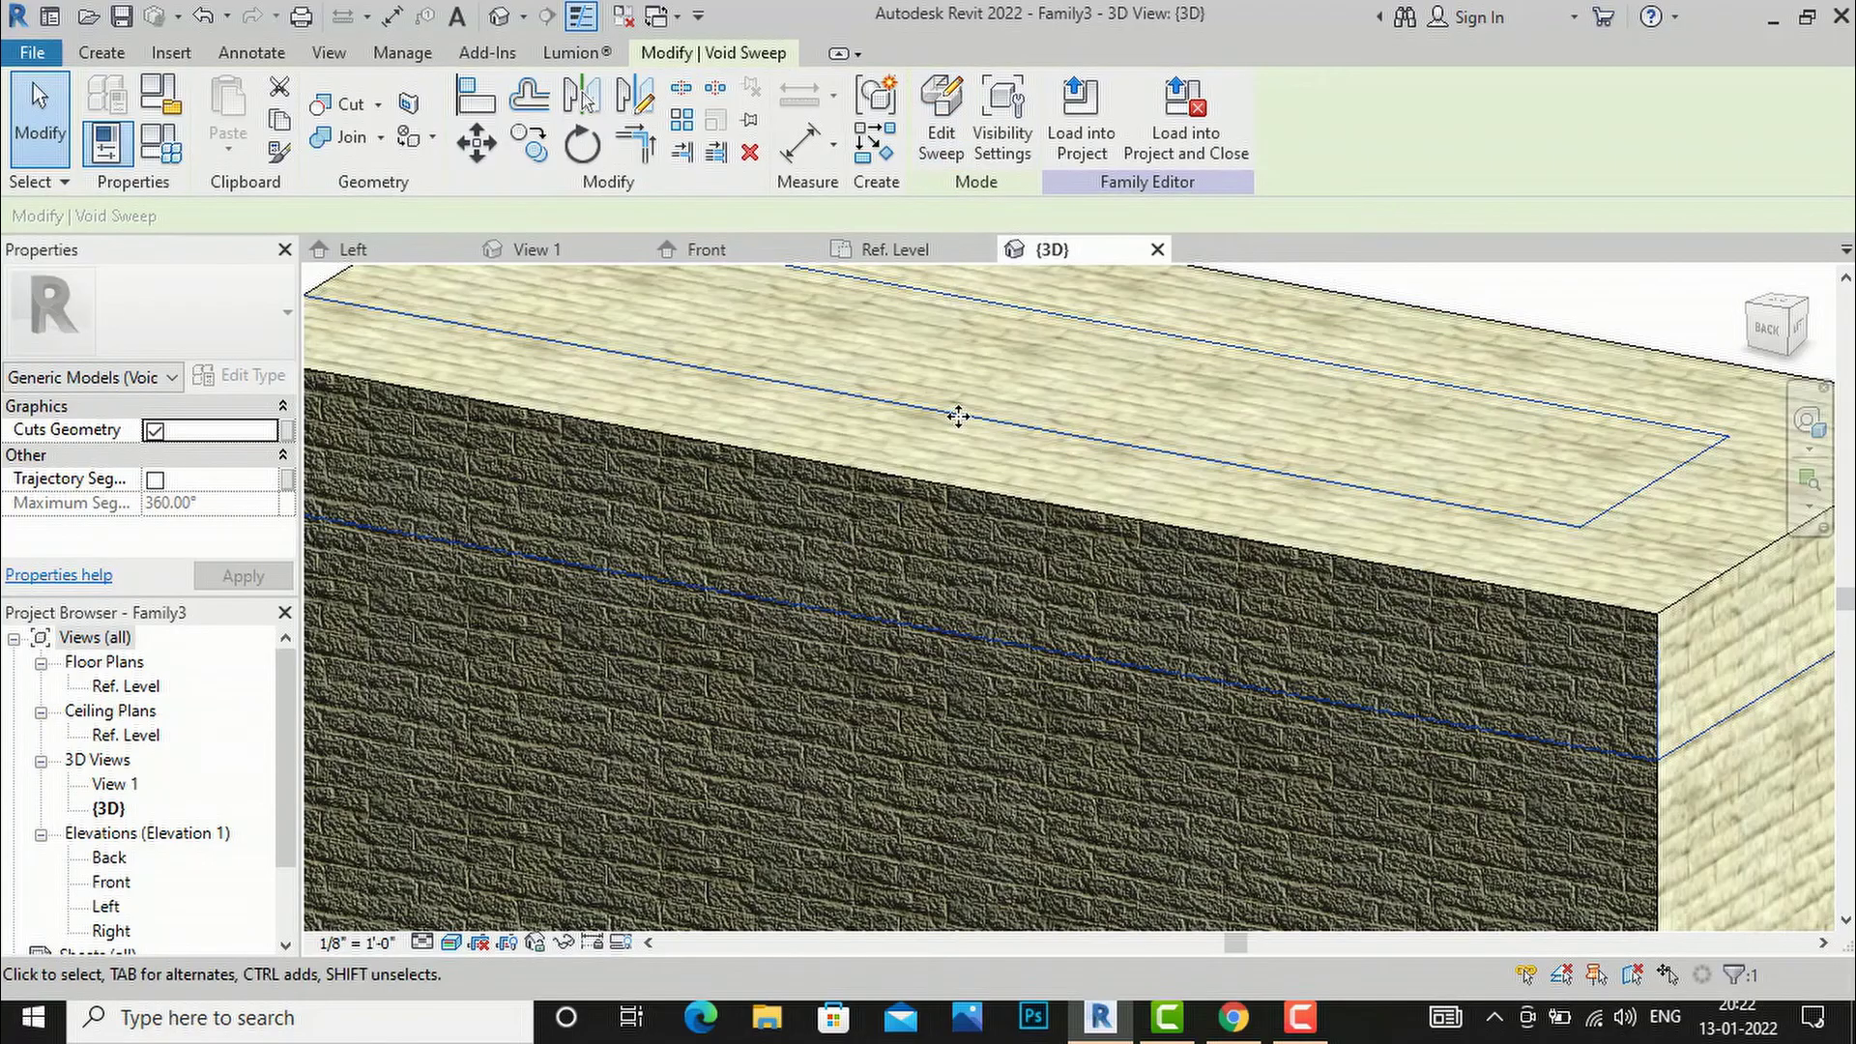
- Inspect the swept cut along the block's upper edges from other angles and discard the open sweep sketch
scroll(957, 416, "down", 6)
left_click(574, 498)
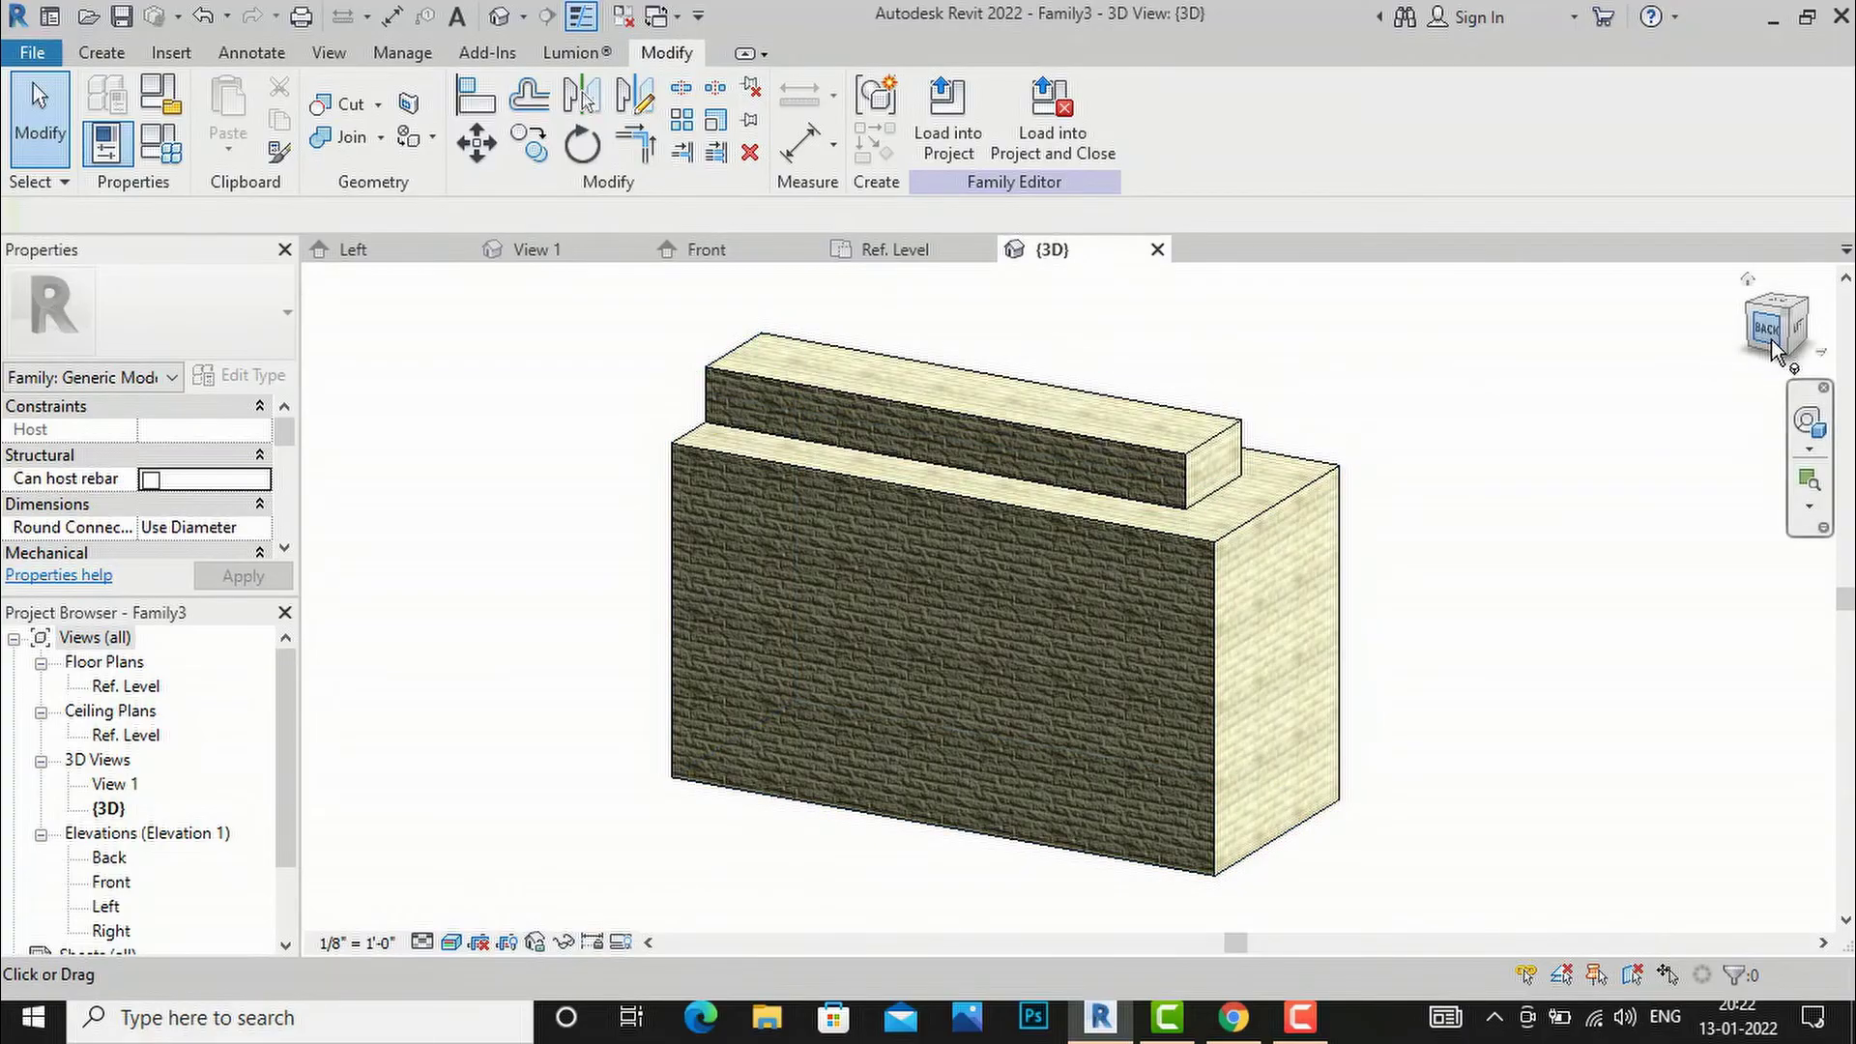
left_click_drag(1786, 338, 1444, 440)
middle_click_drag(1445, 440, 1646, 427, "shift")
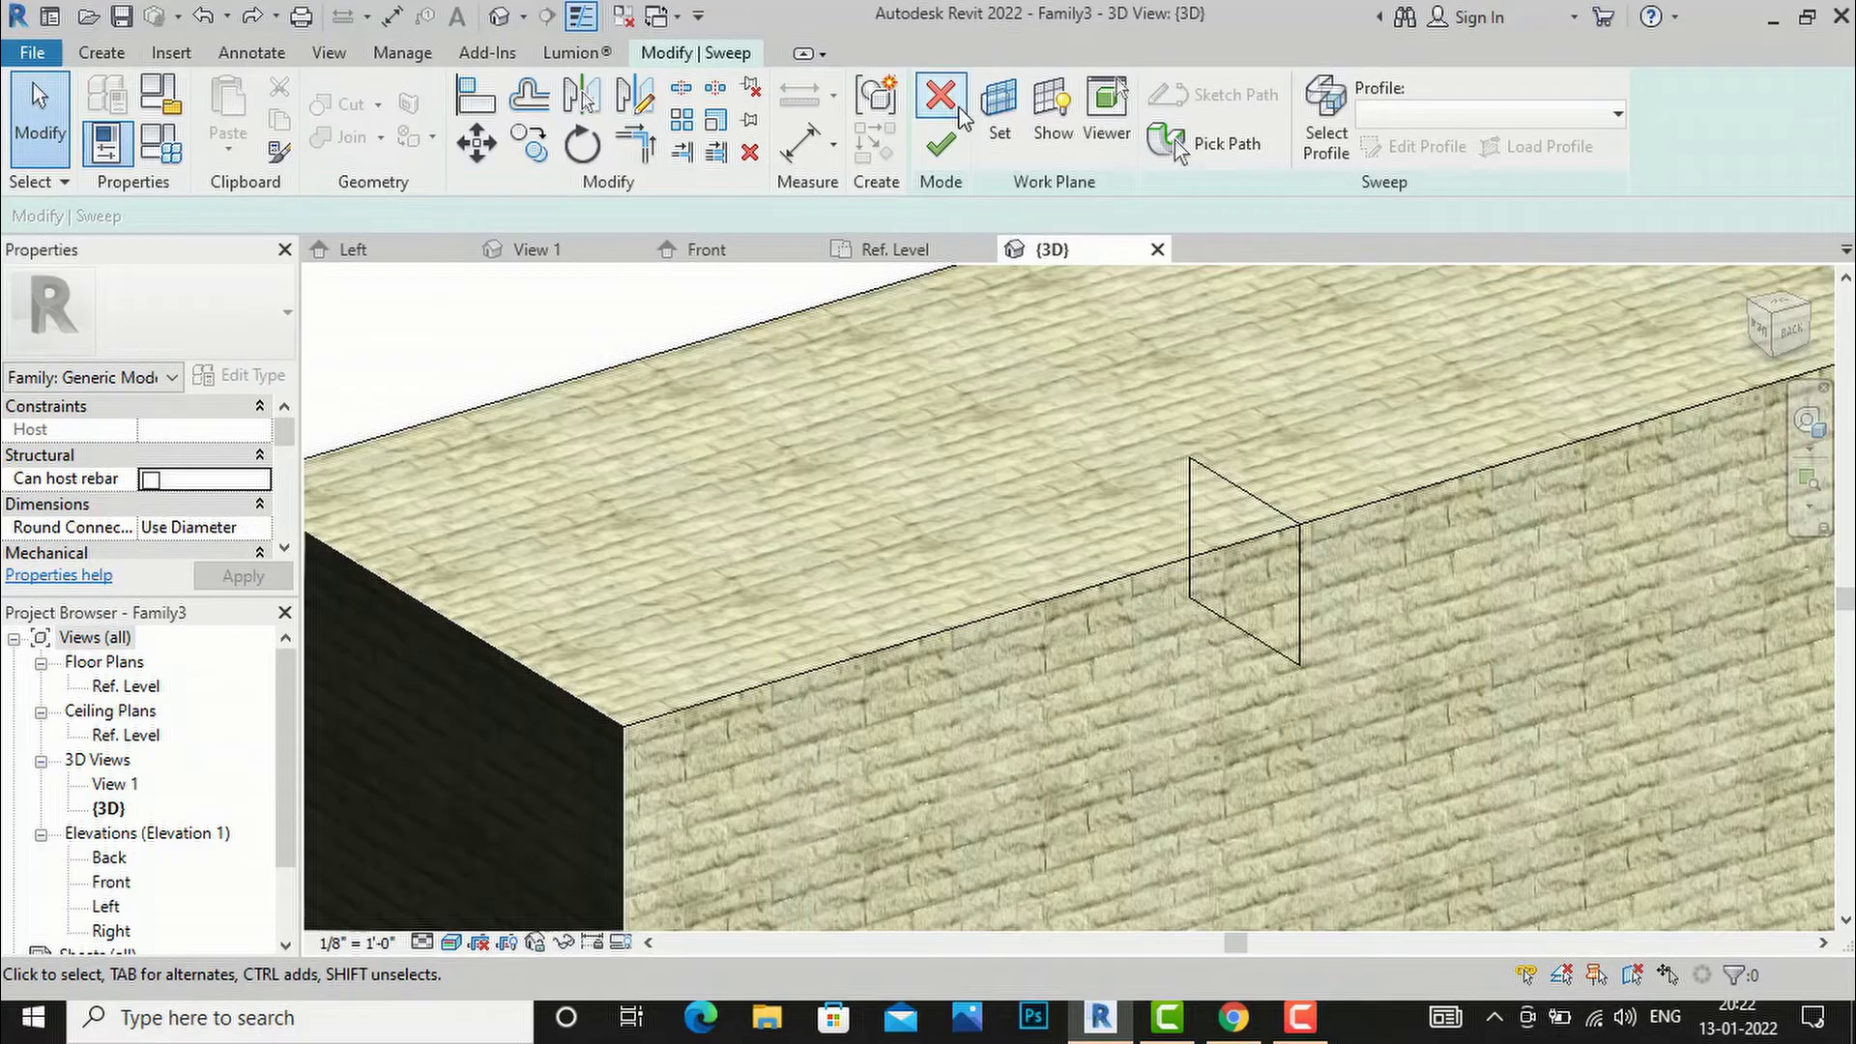
left_click(953, 104)
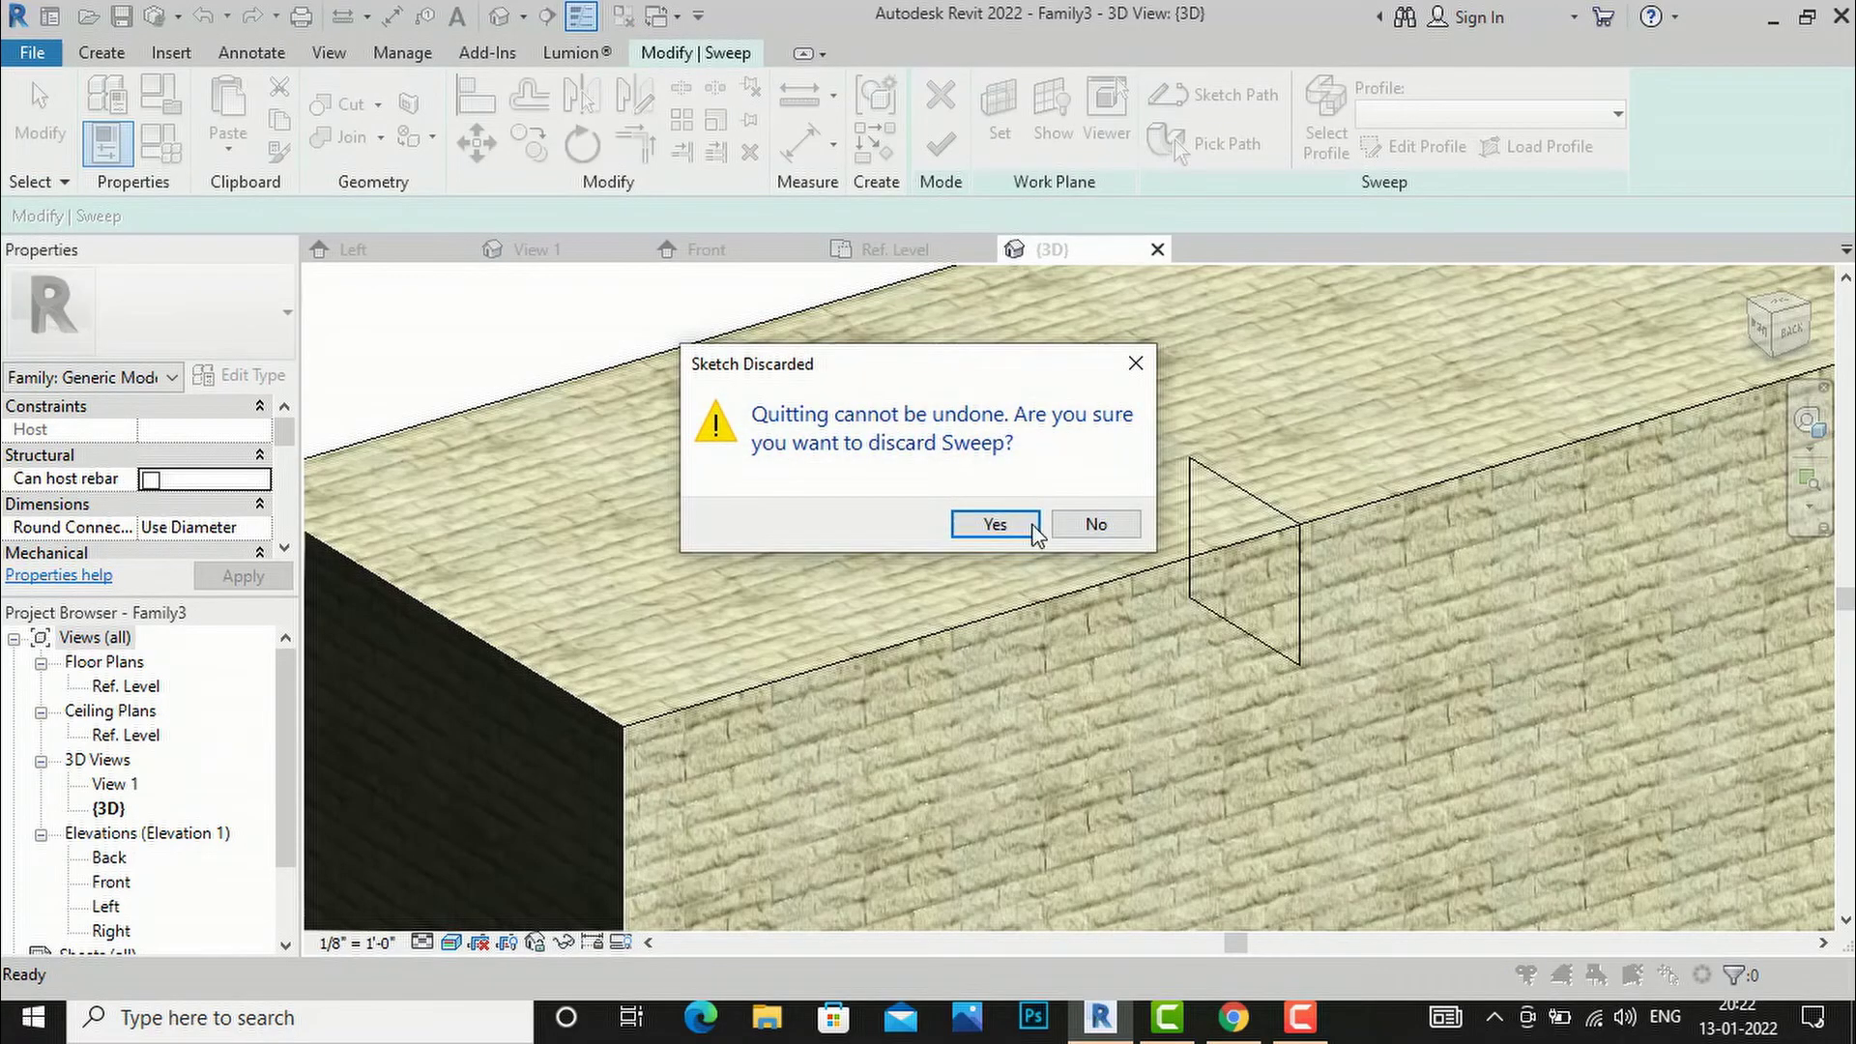
left_click(996, 524)
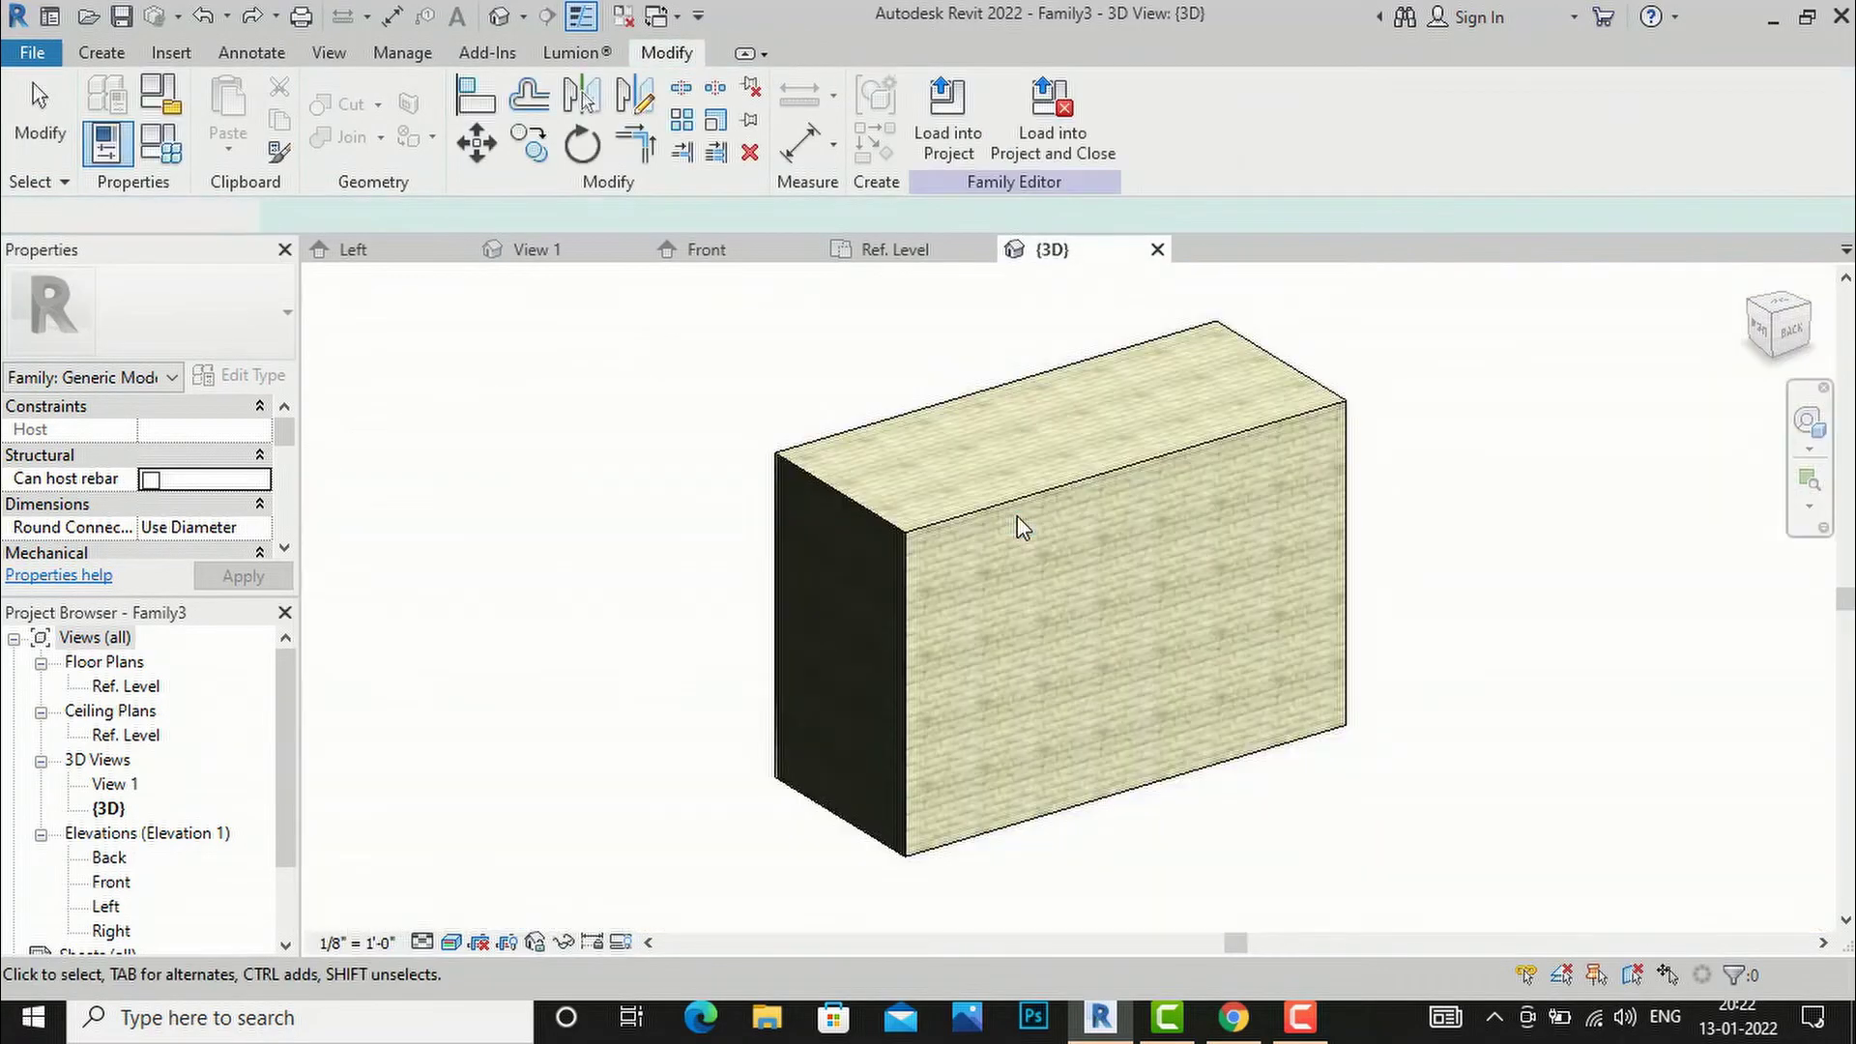
- Start a void swept blend and use the block's nearest vertical corner edge as its path
left_click(101, 53)
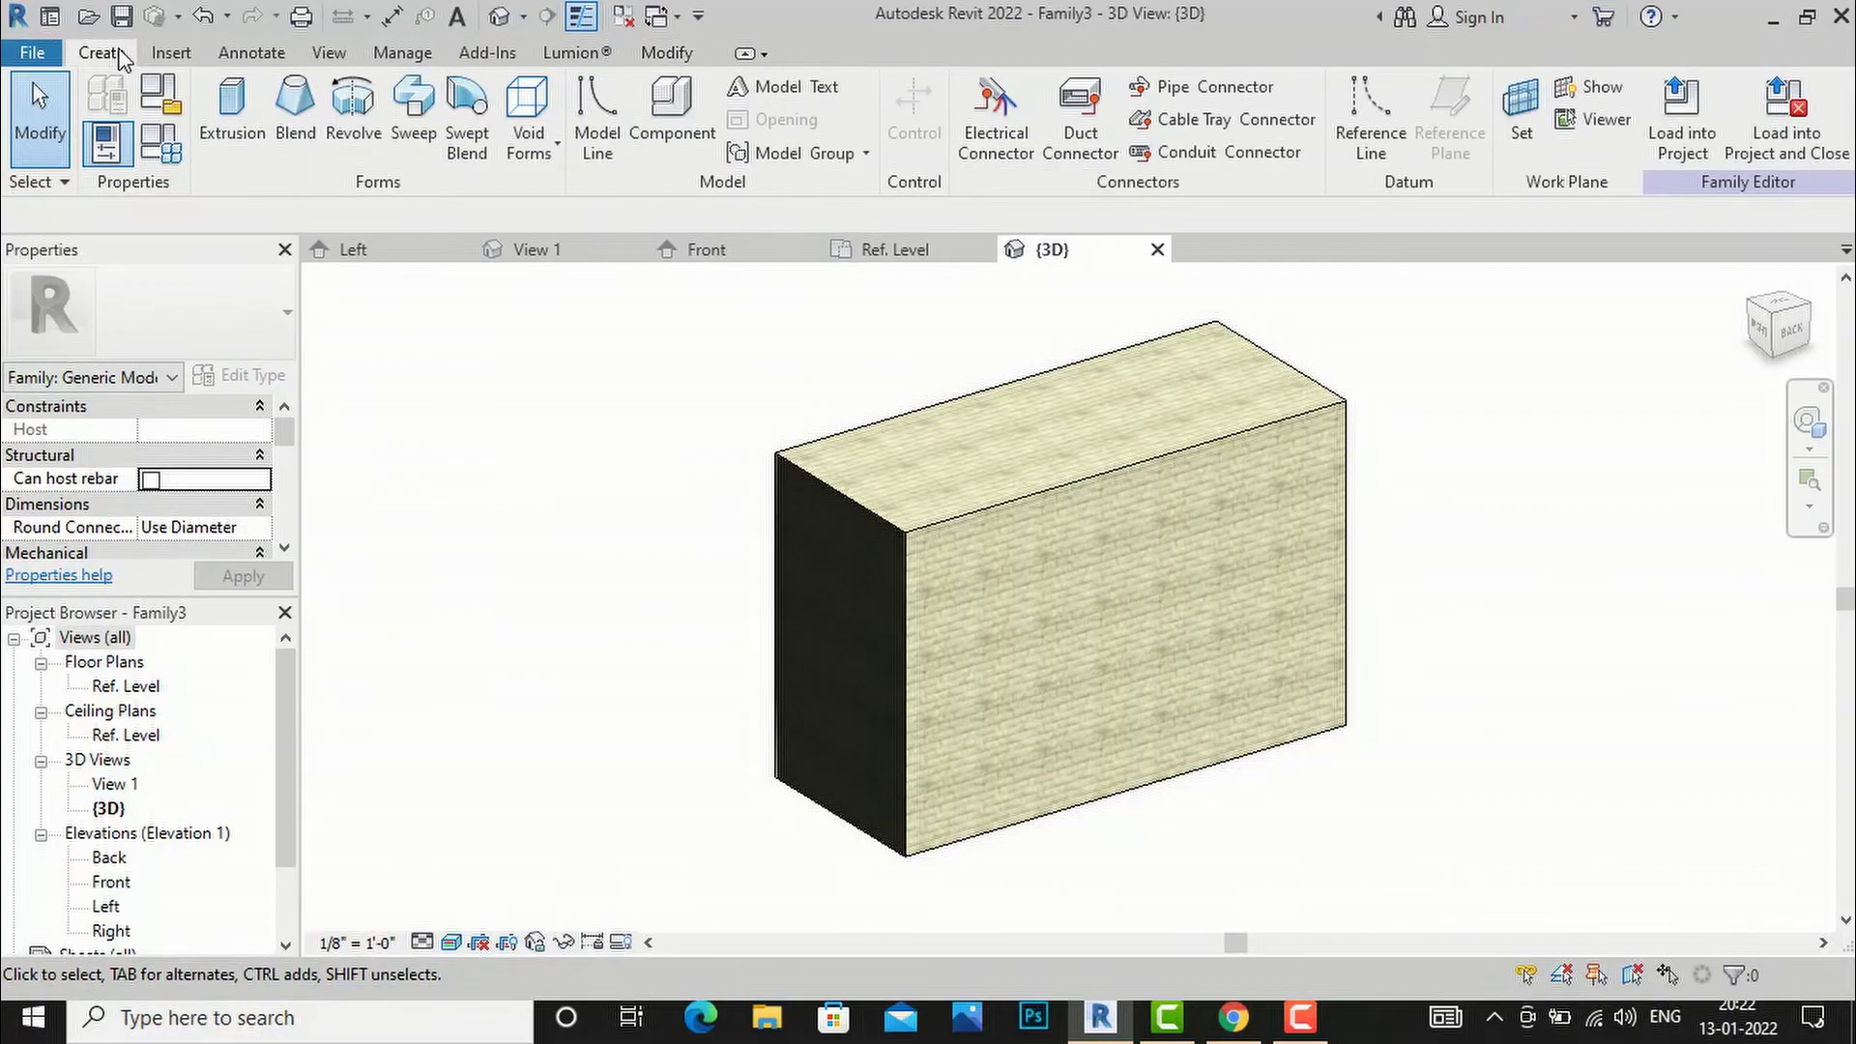
left_click(547, 158)
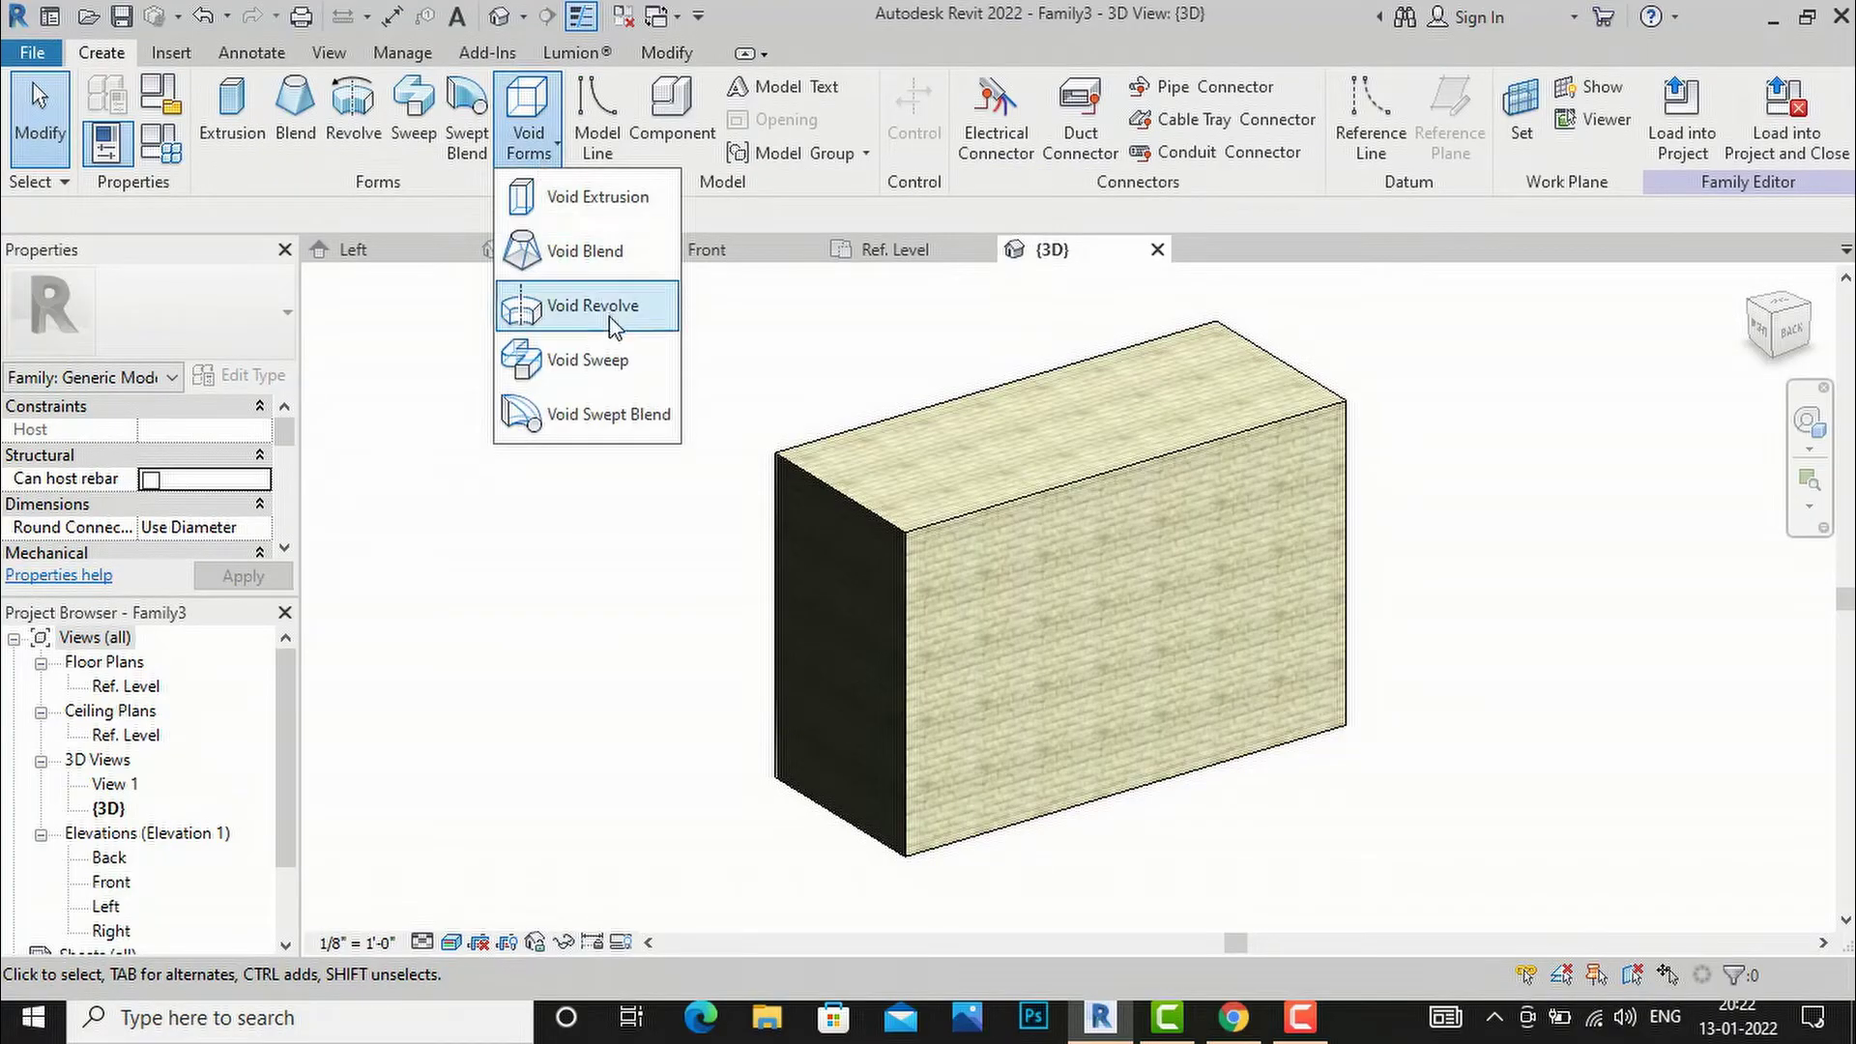
left_click(597, 422)
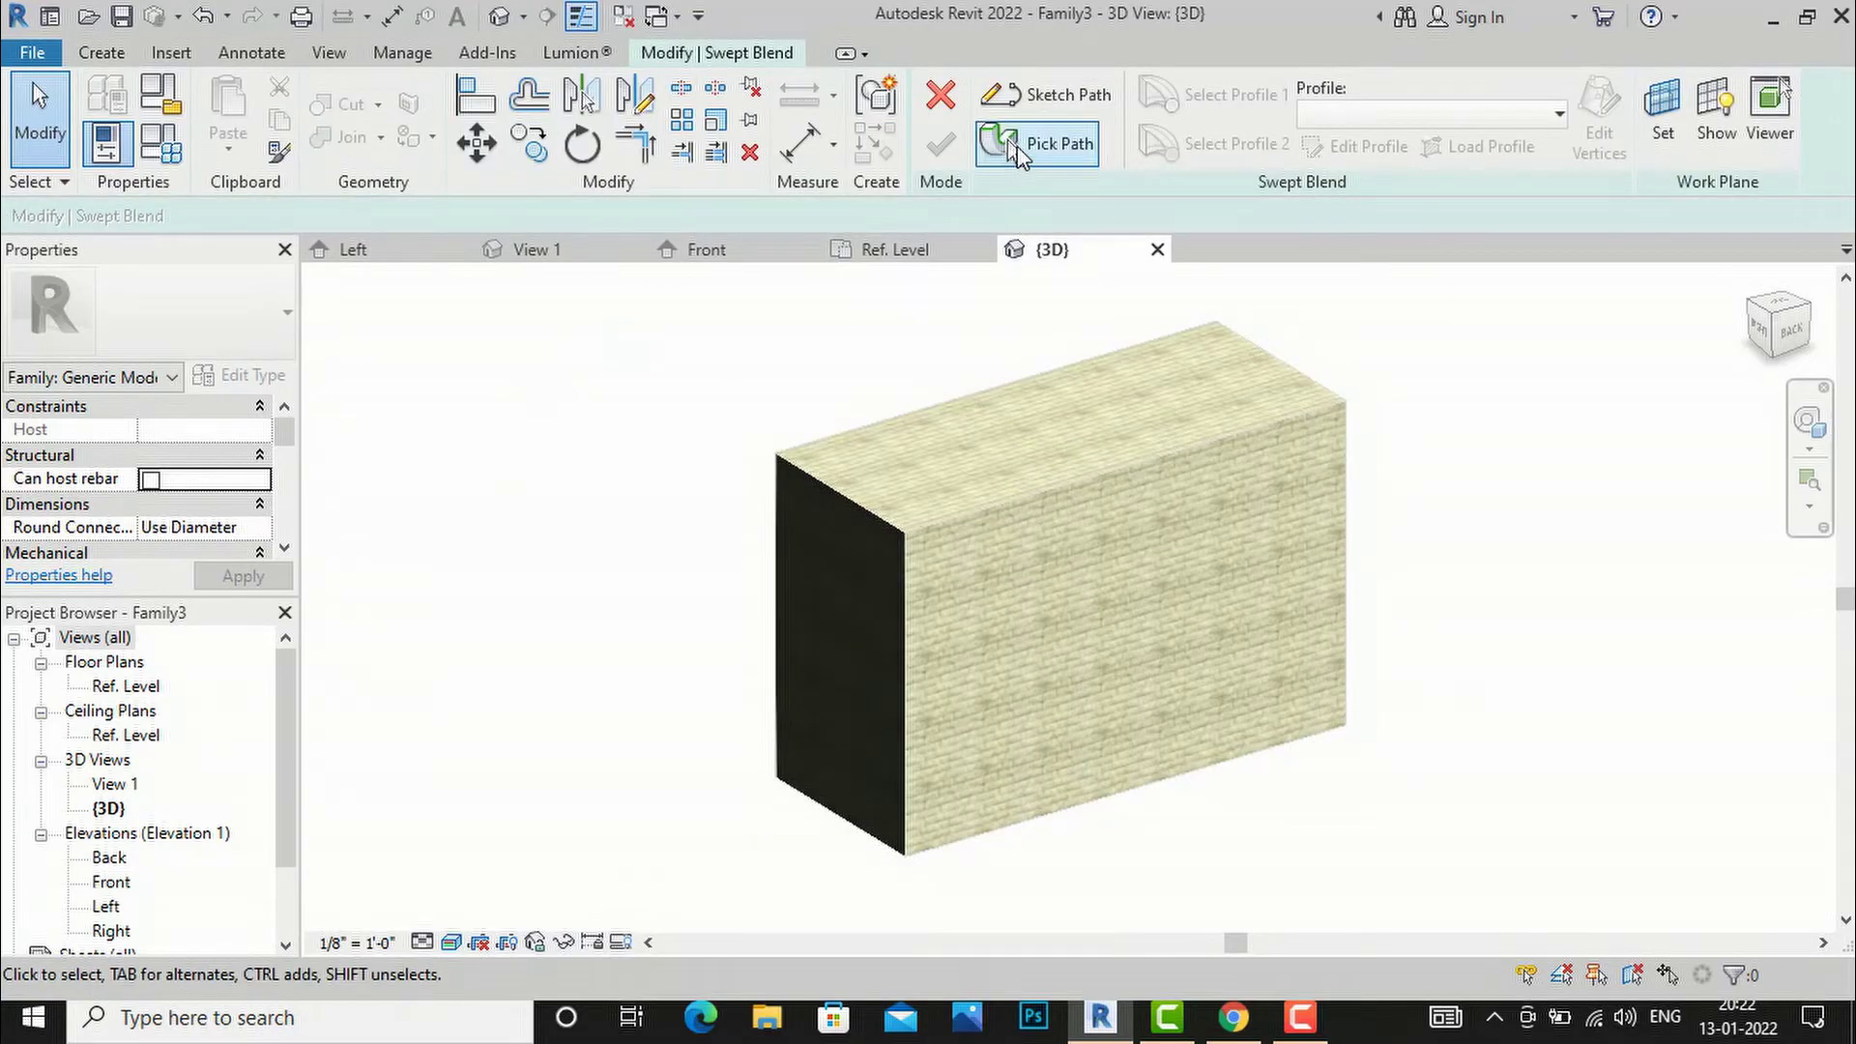
left_click(1022, 147)
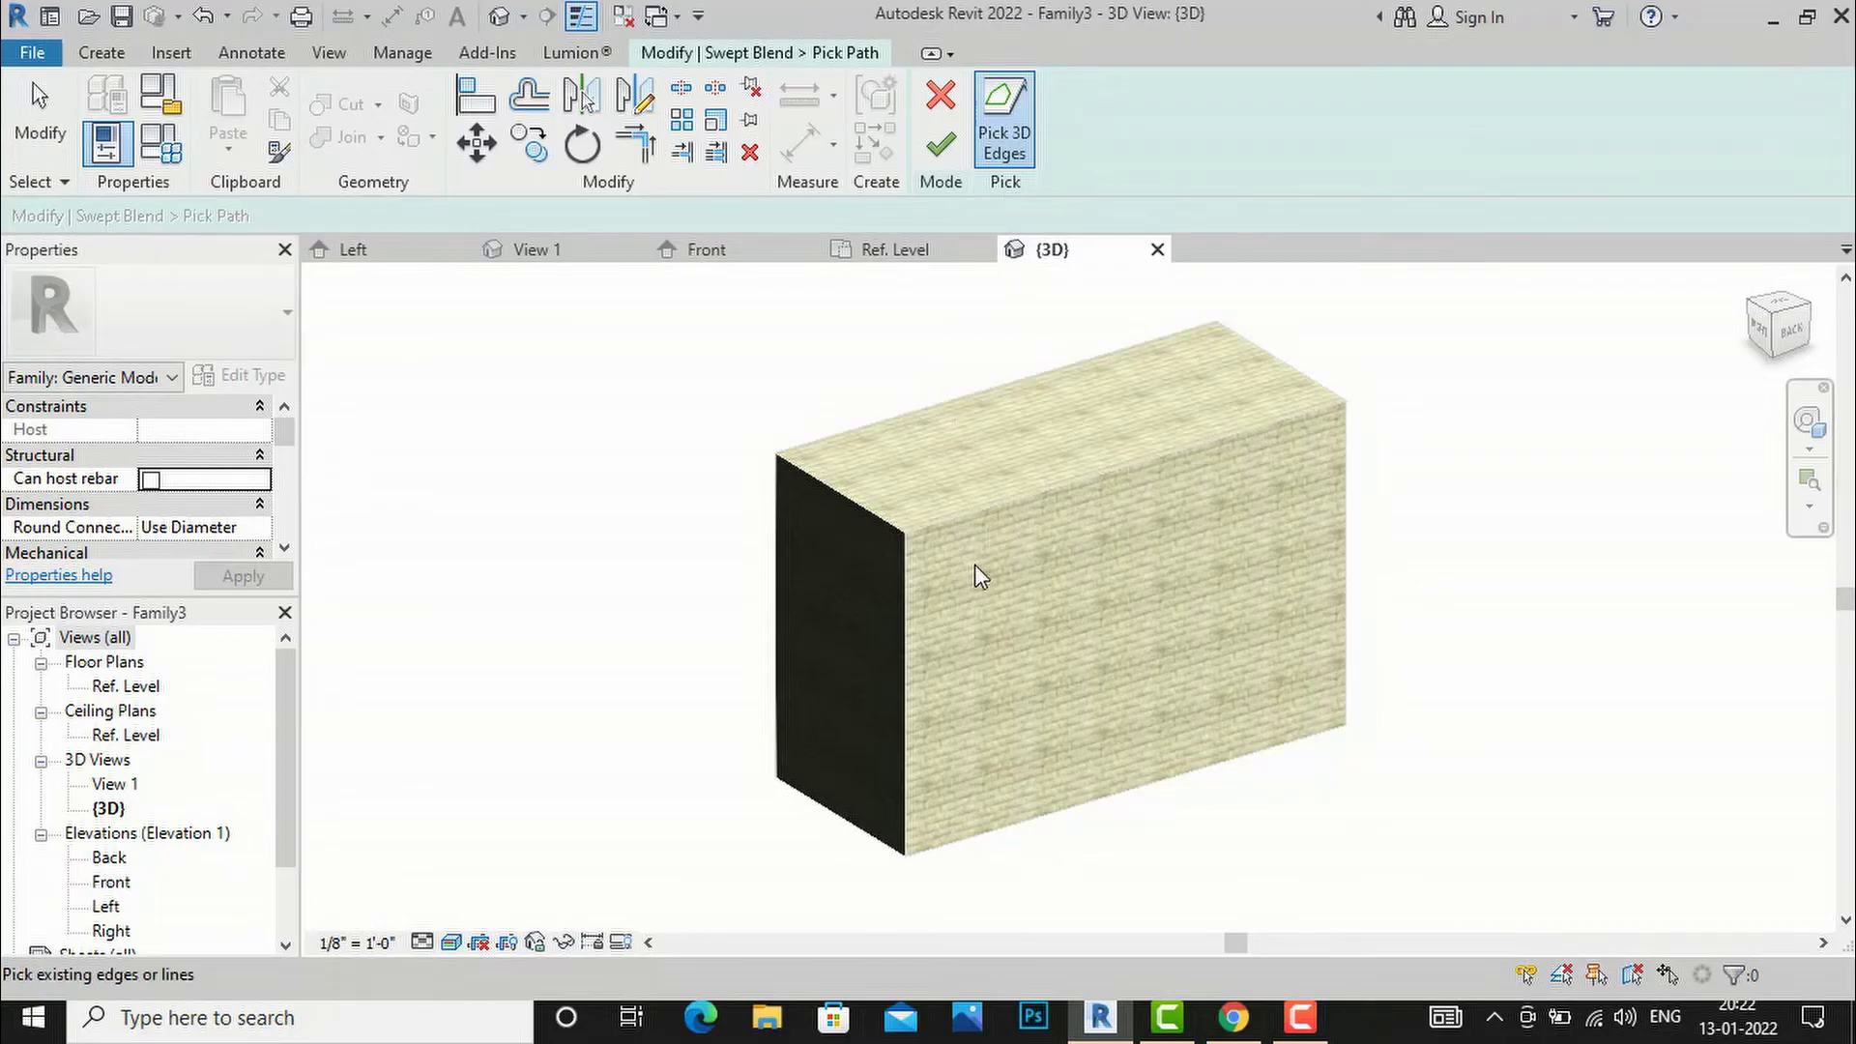
left_click(911, 576)
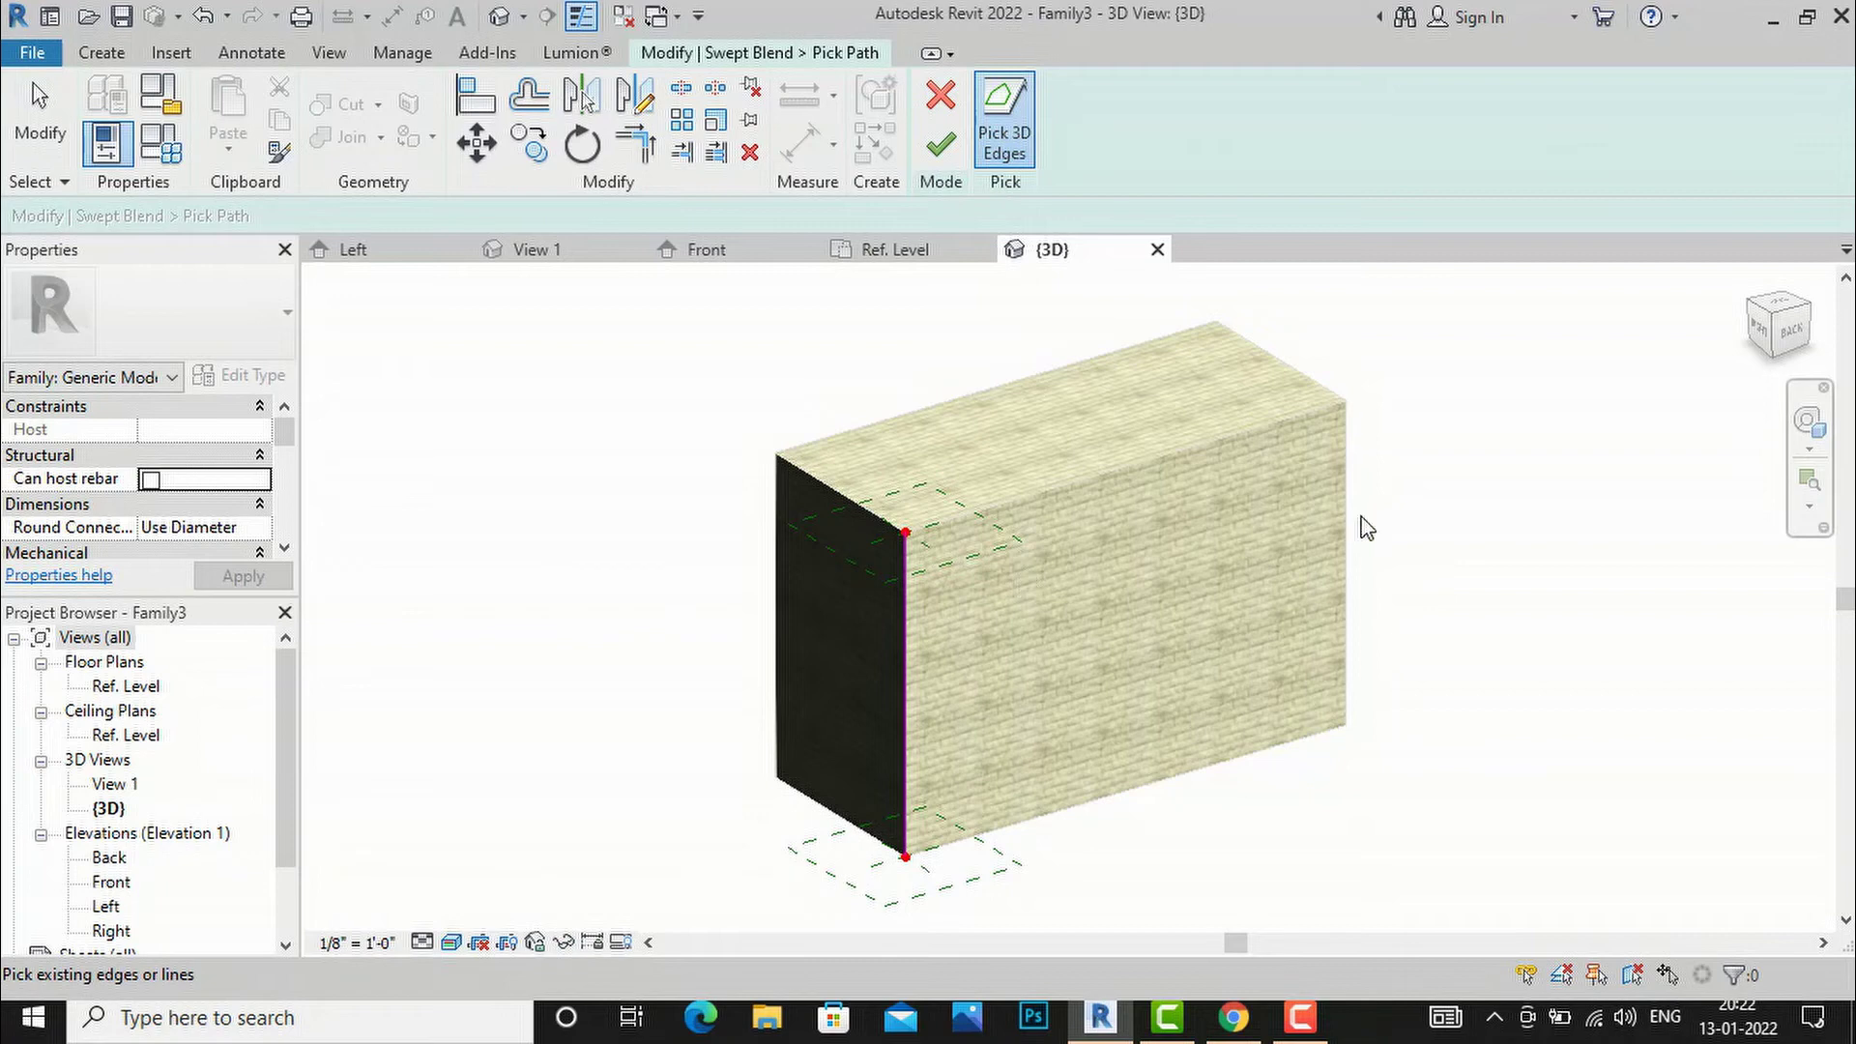
key("Escape")
scroll(582, 770, "up", 1)
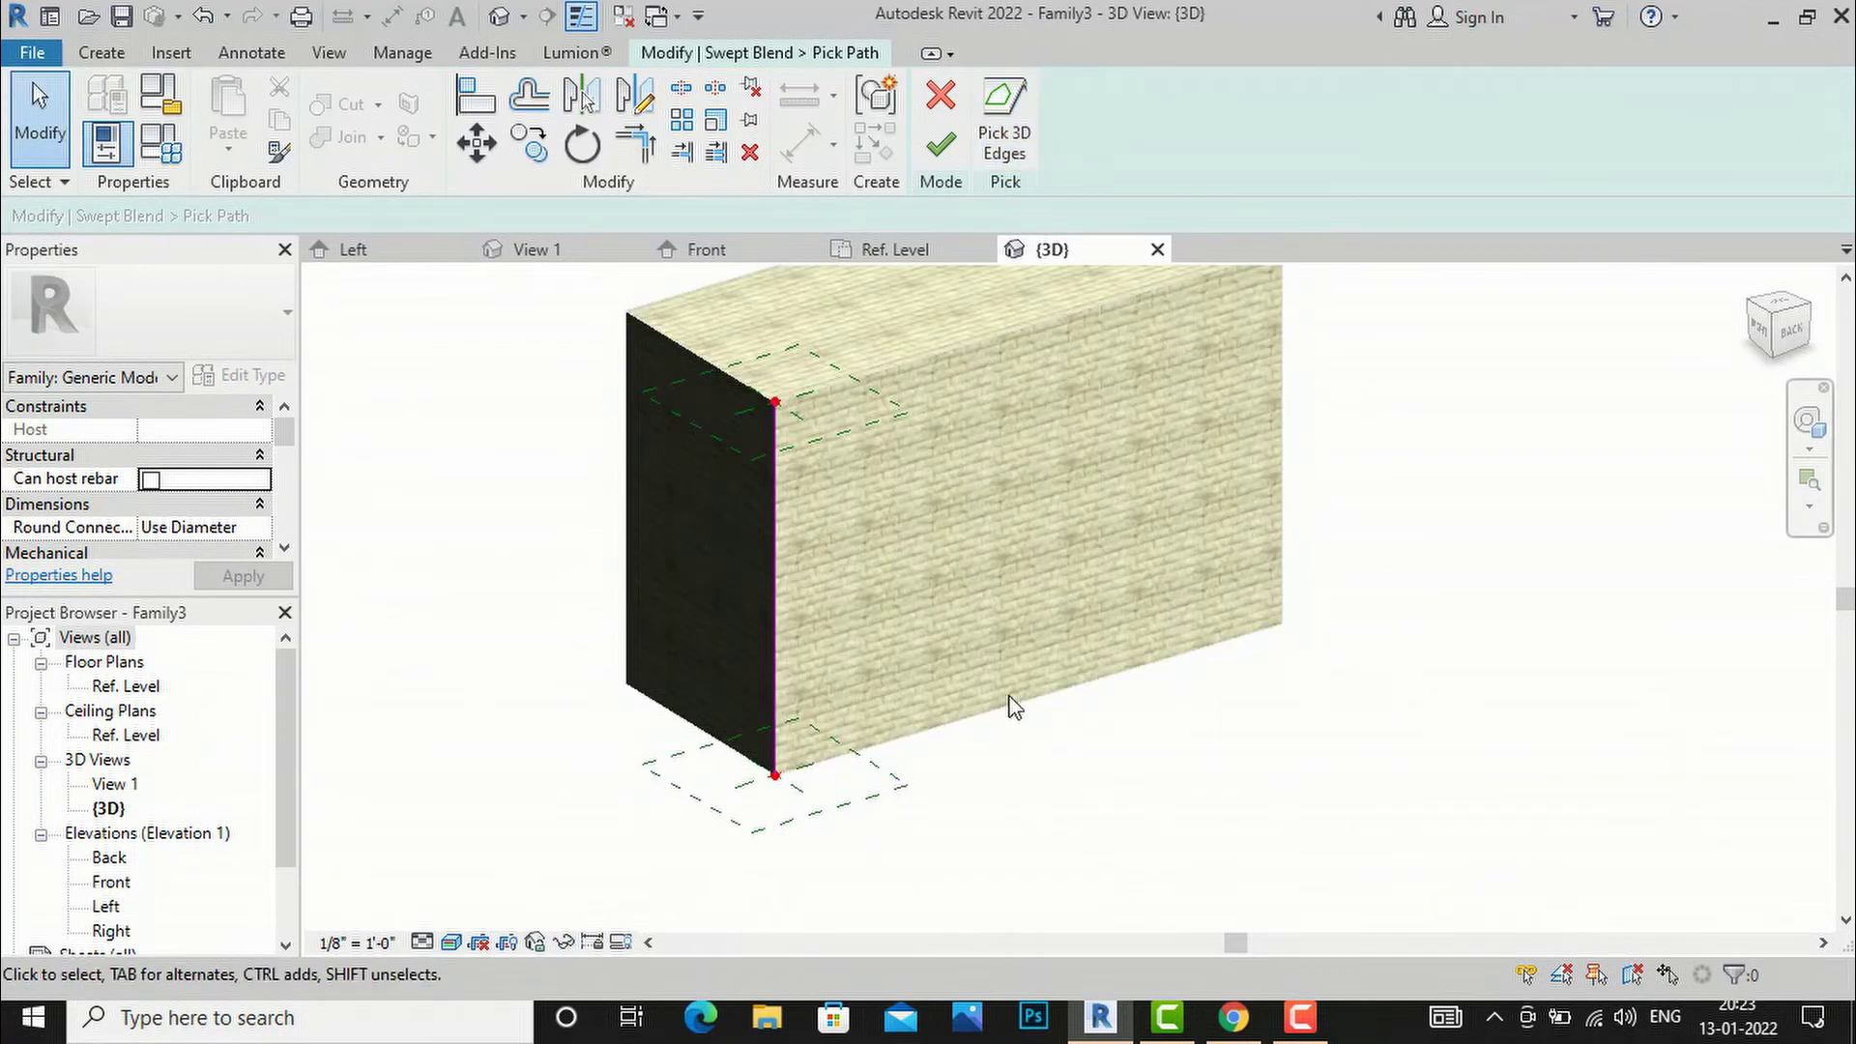
left_click(941, 145)
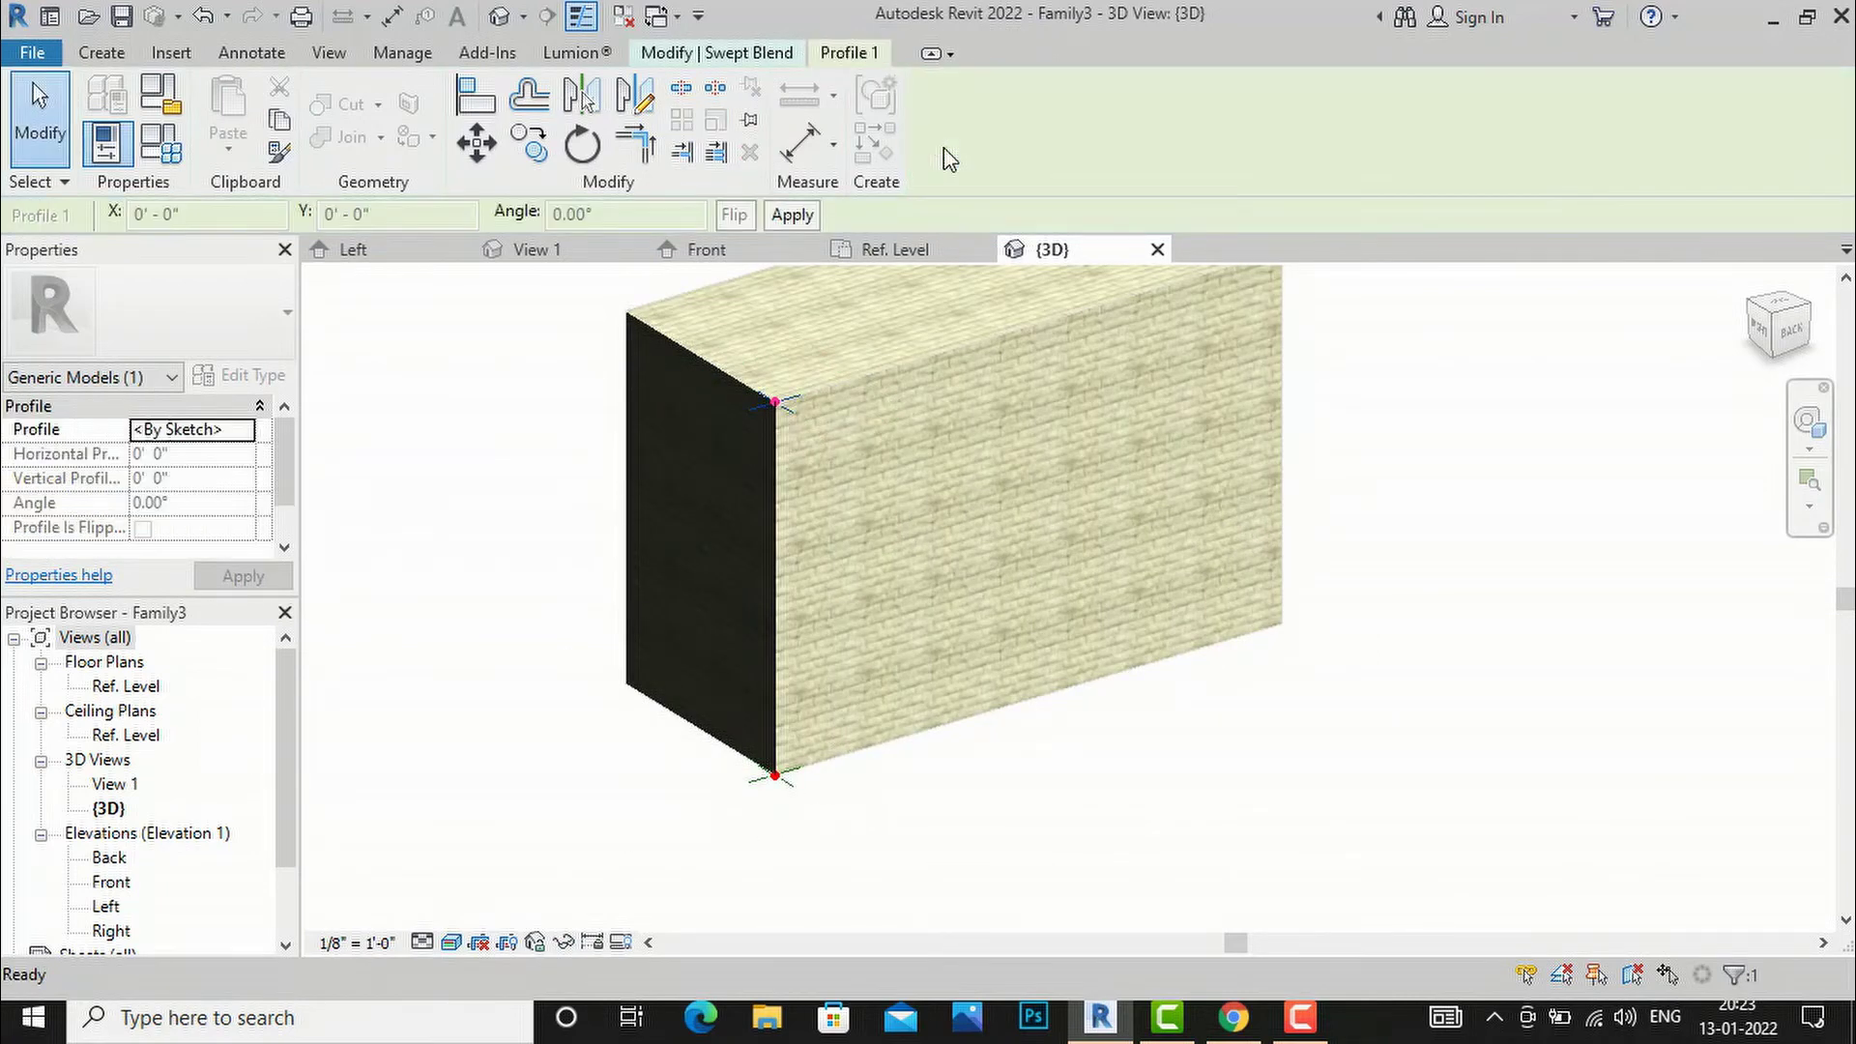
- Sketch Profile 1 as a rectangle about 3'-0" by 1'-9" on the block's upper face, starting at the path's upper end
left_click(727, 55)
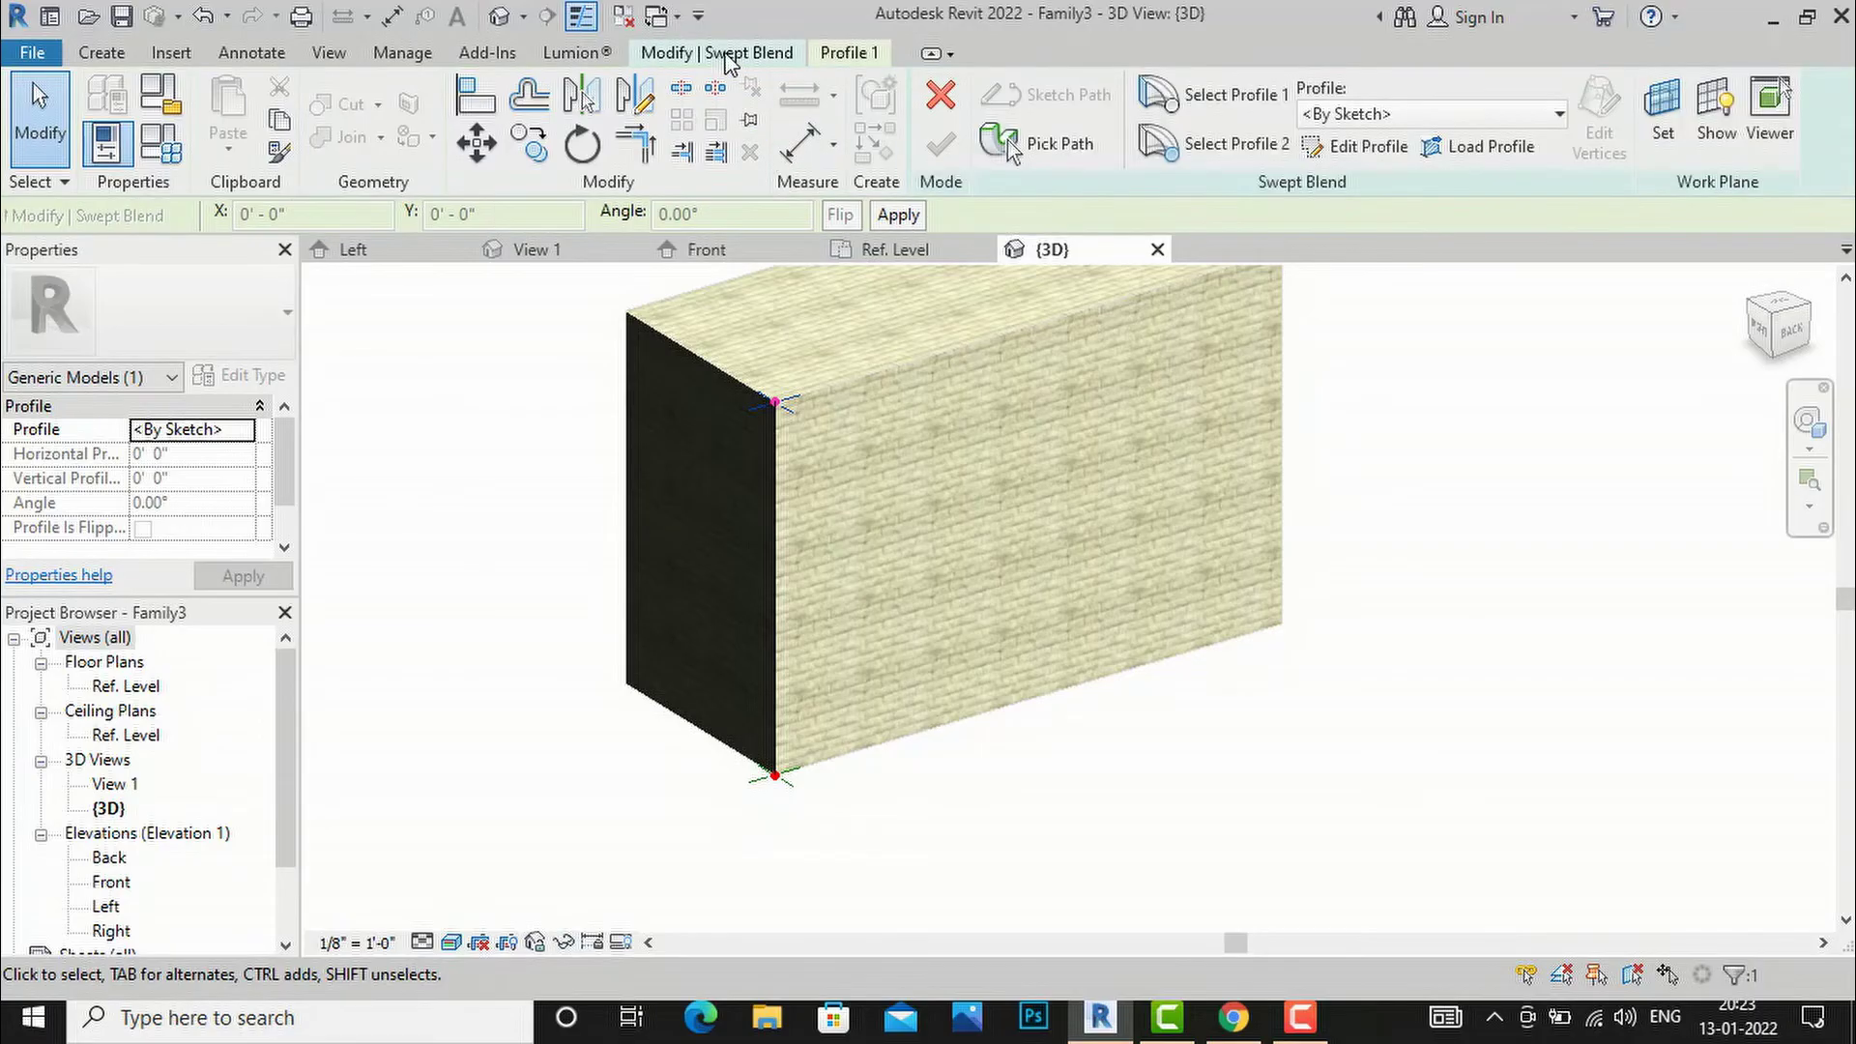
left_click(1211, 101)
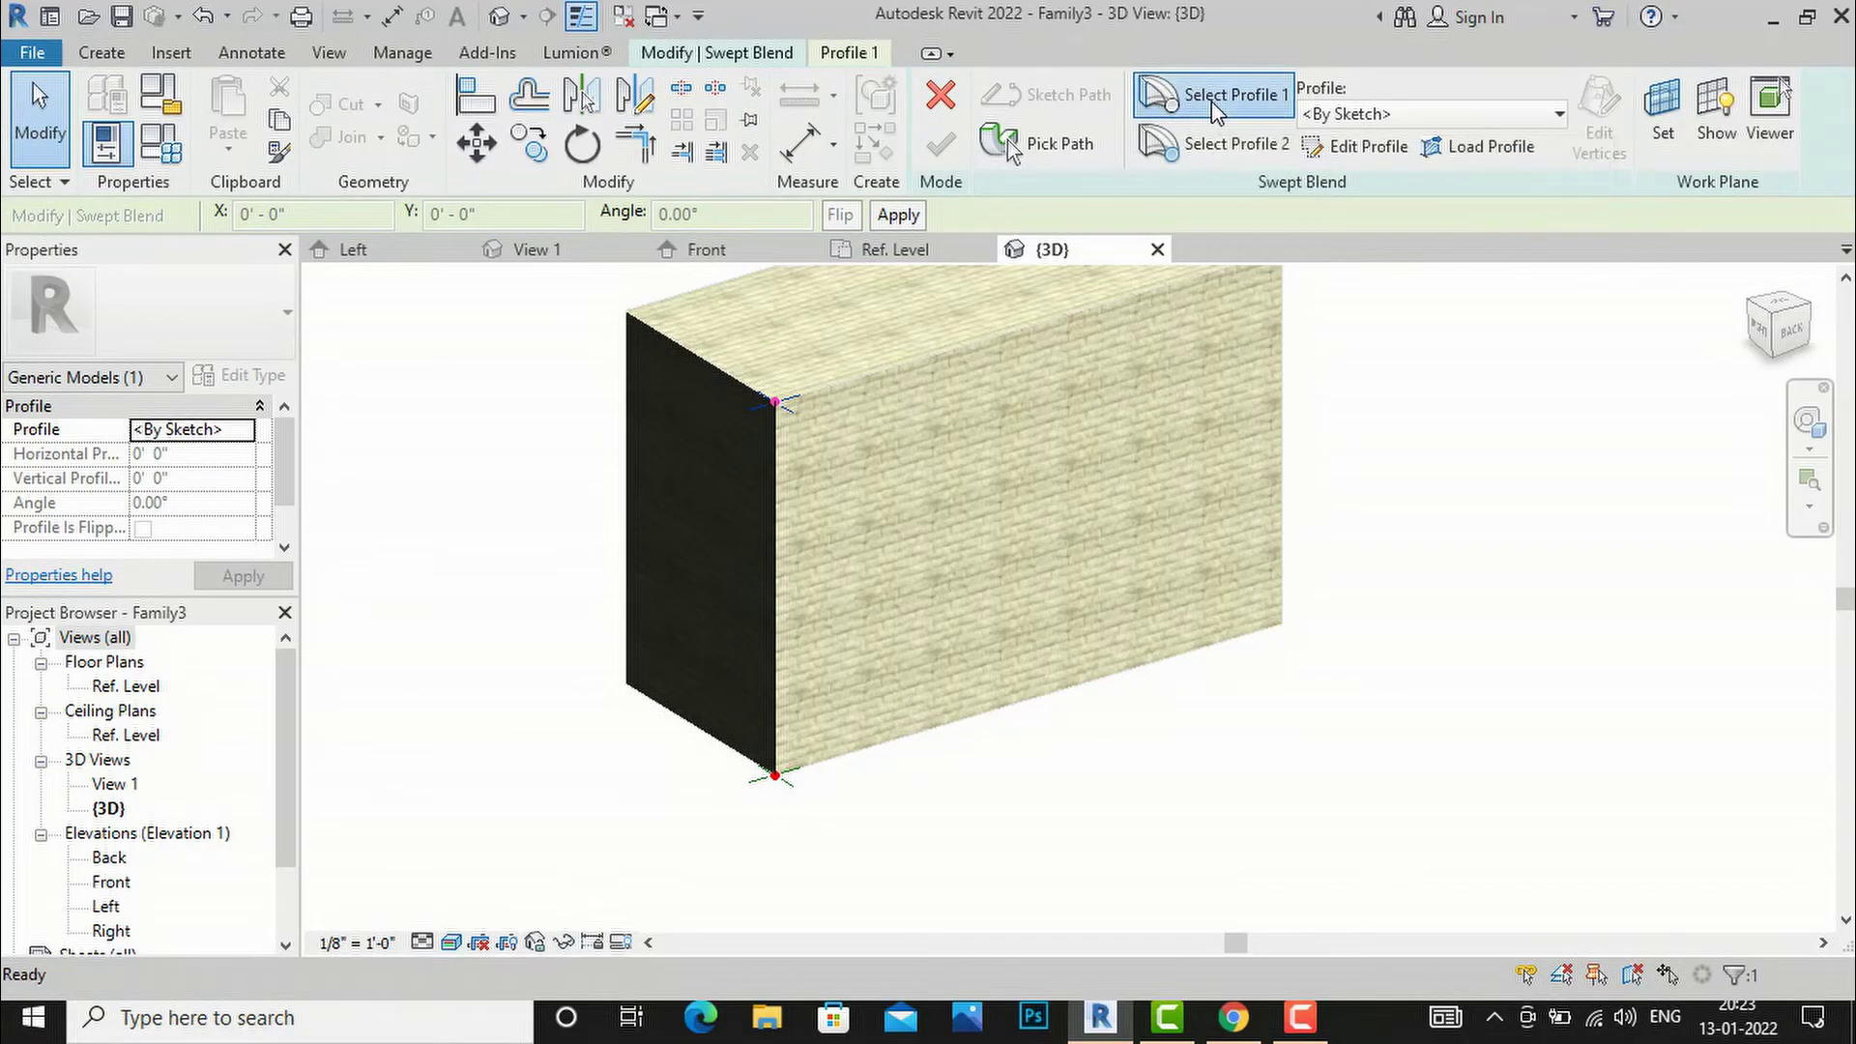
left_click(1353, 147)
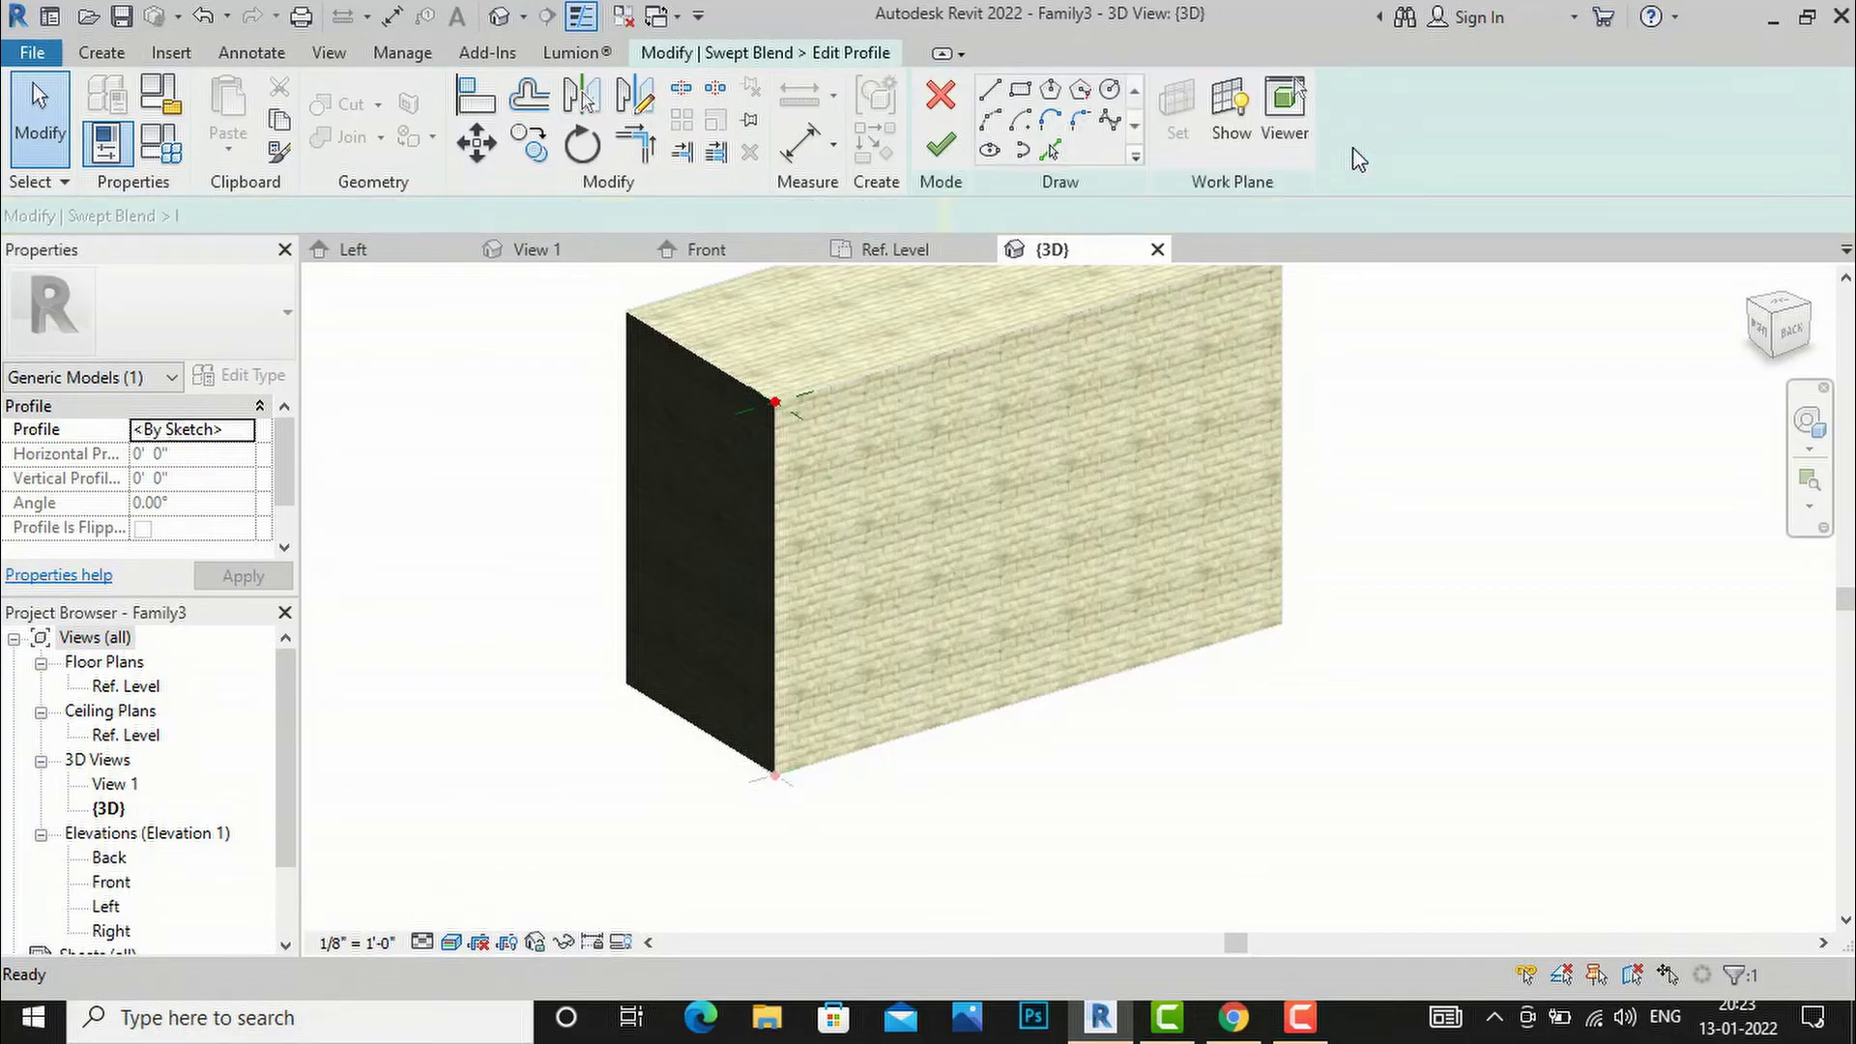
scroll(817, 345, "up", 2)
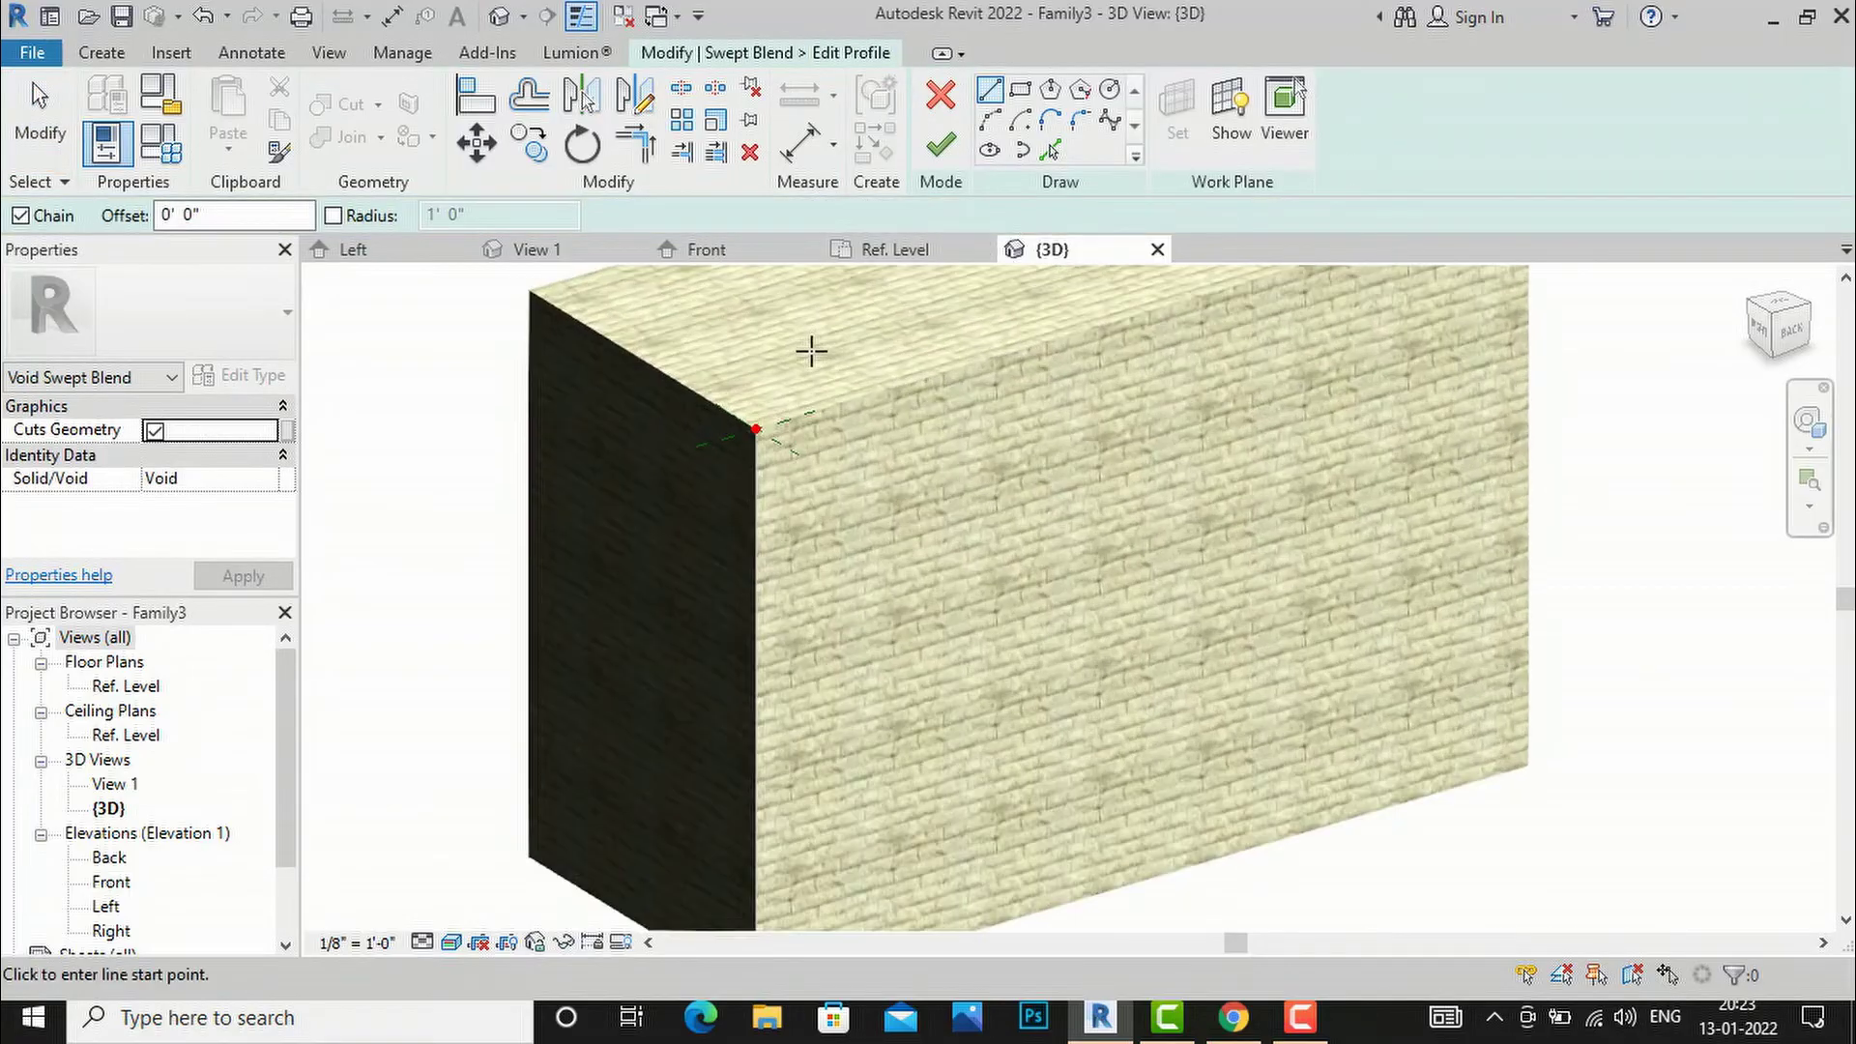
left_click(1021, 94)
left_click(756, 429)
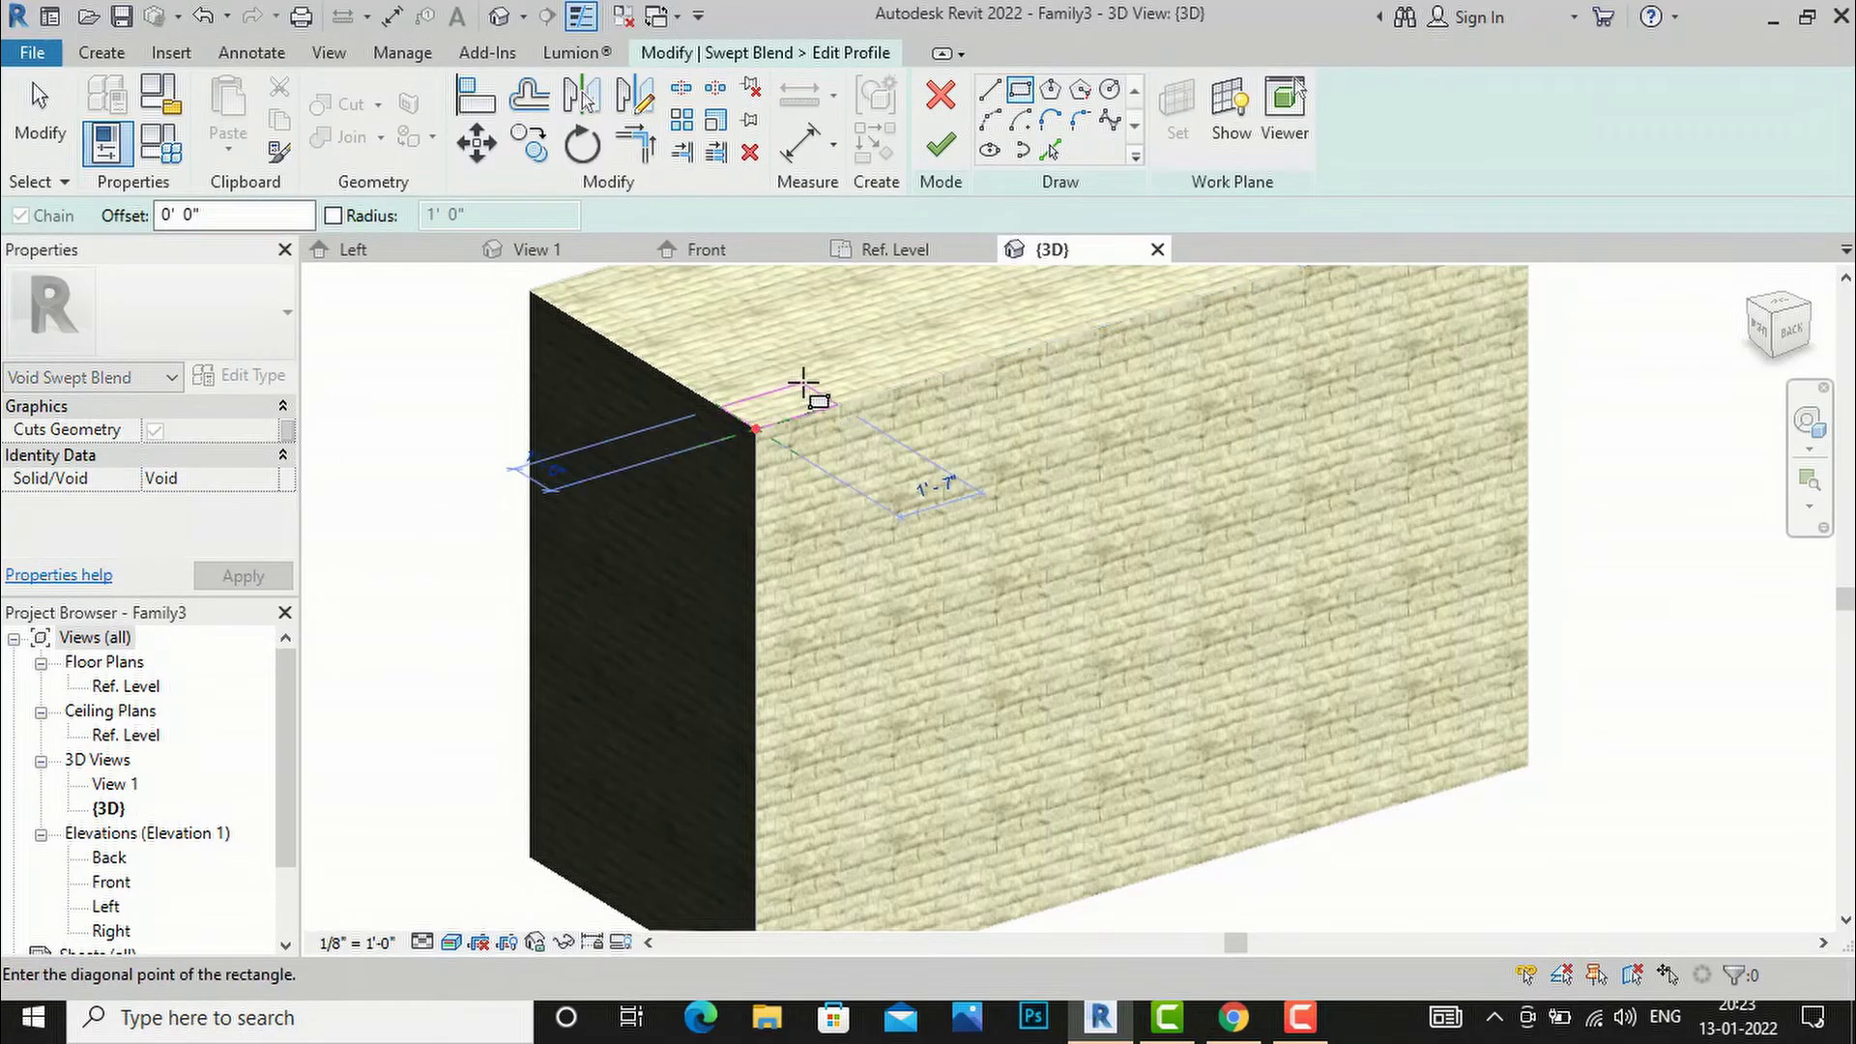
left_click(847, 344)
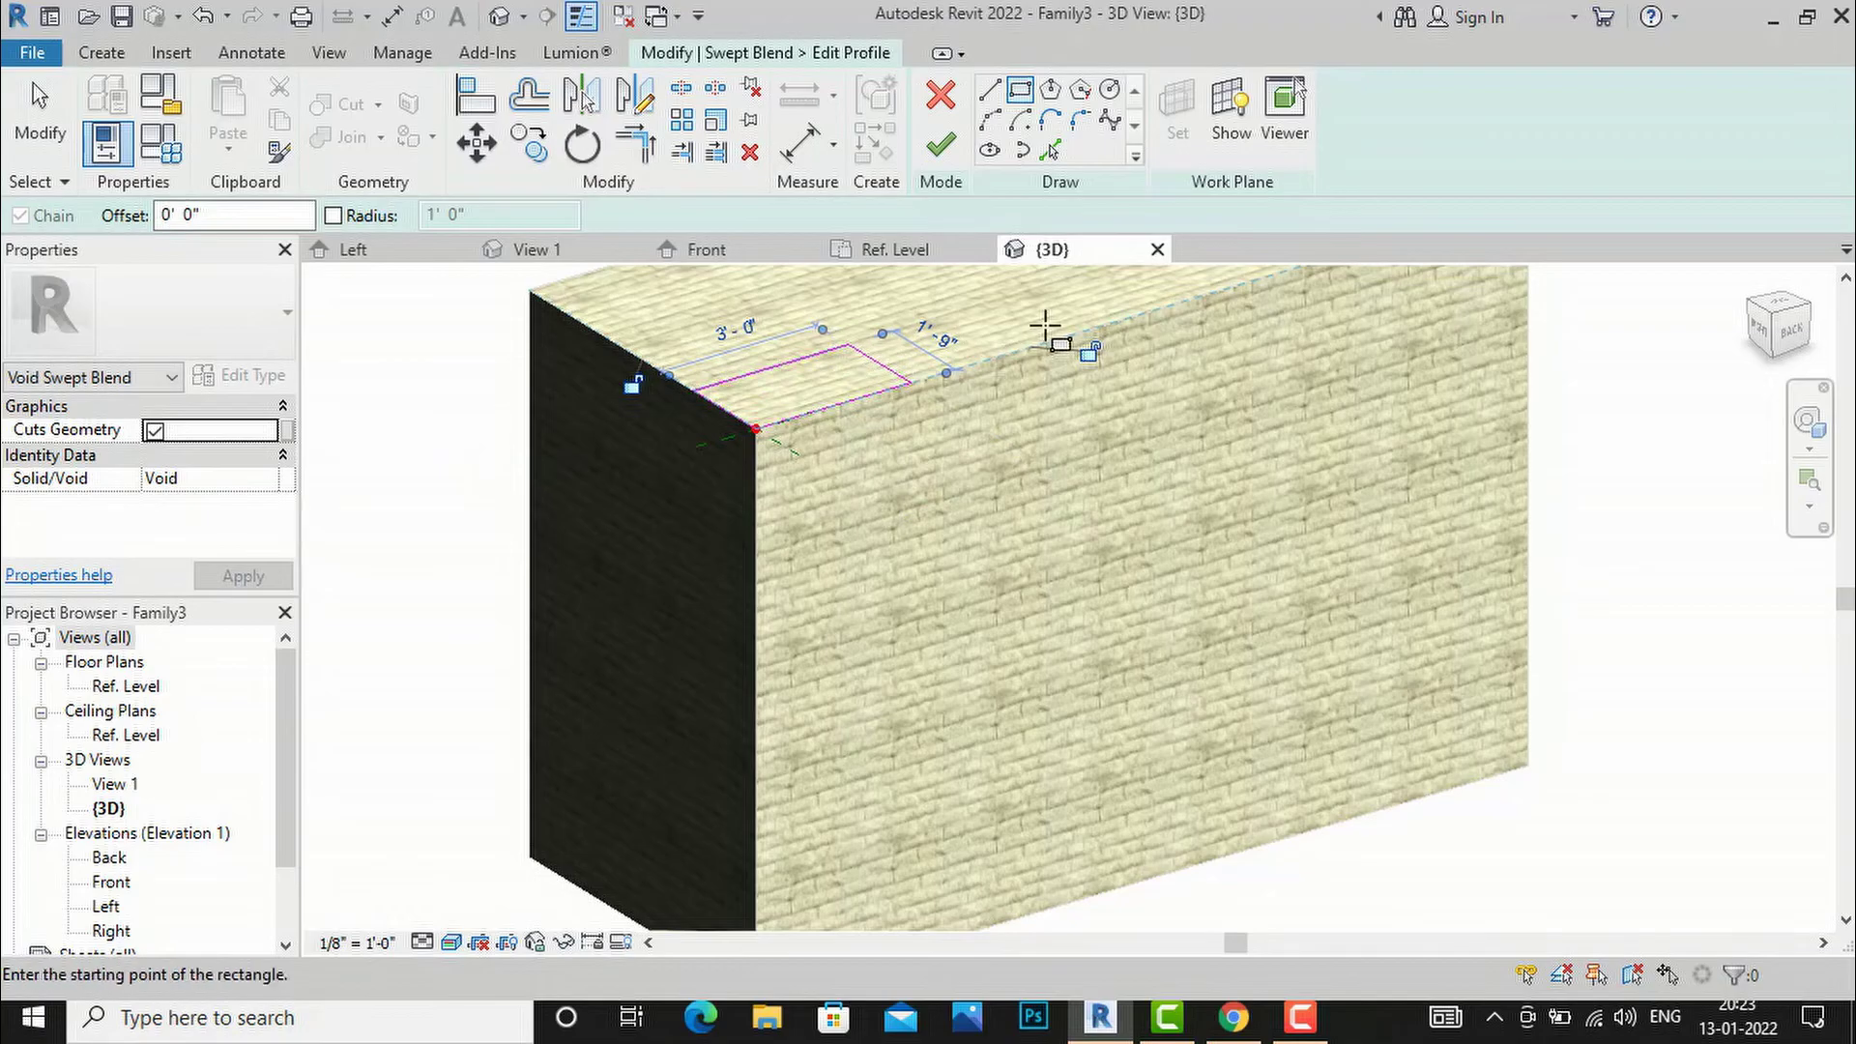
left_click(940, 145)
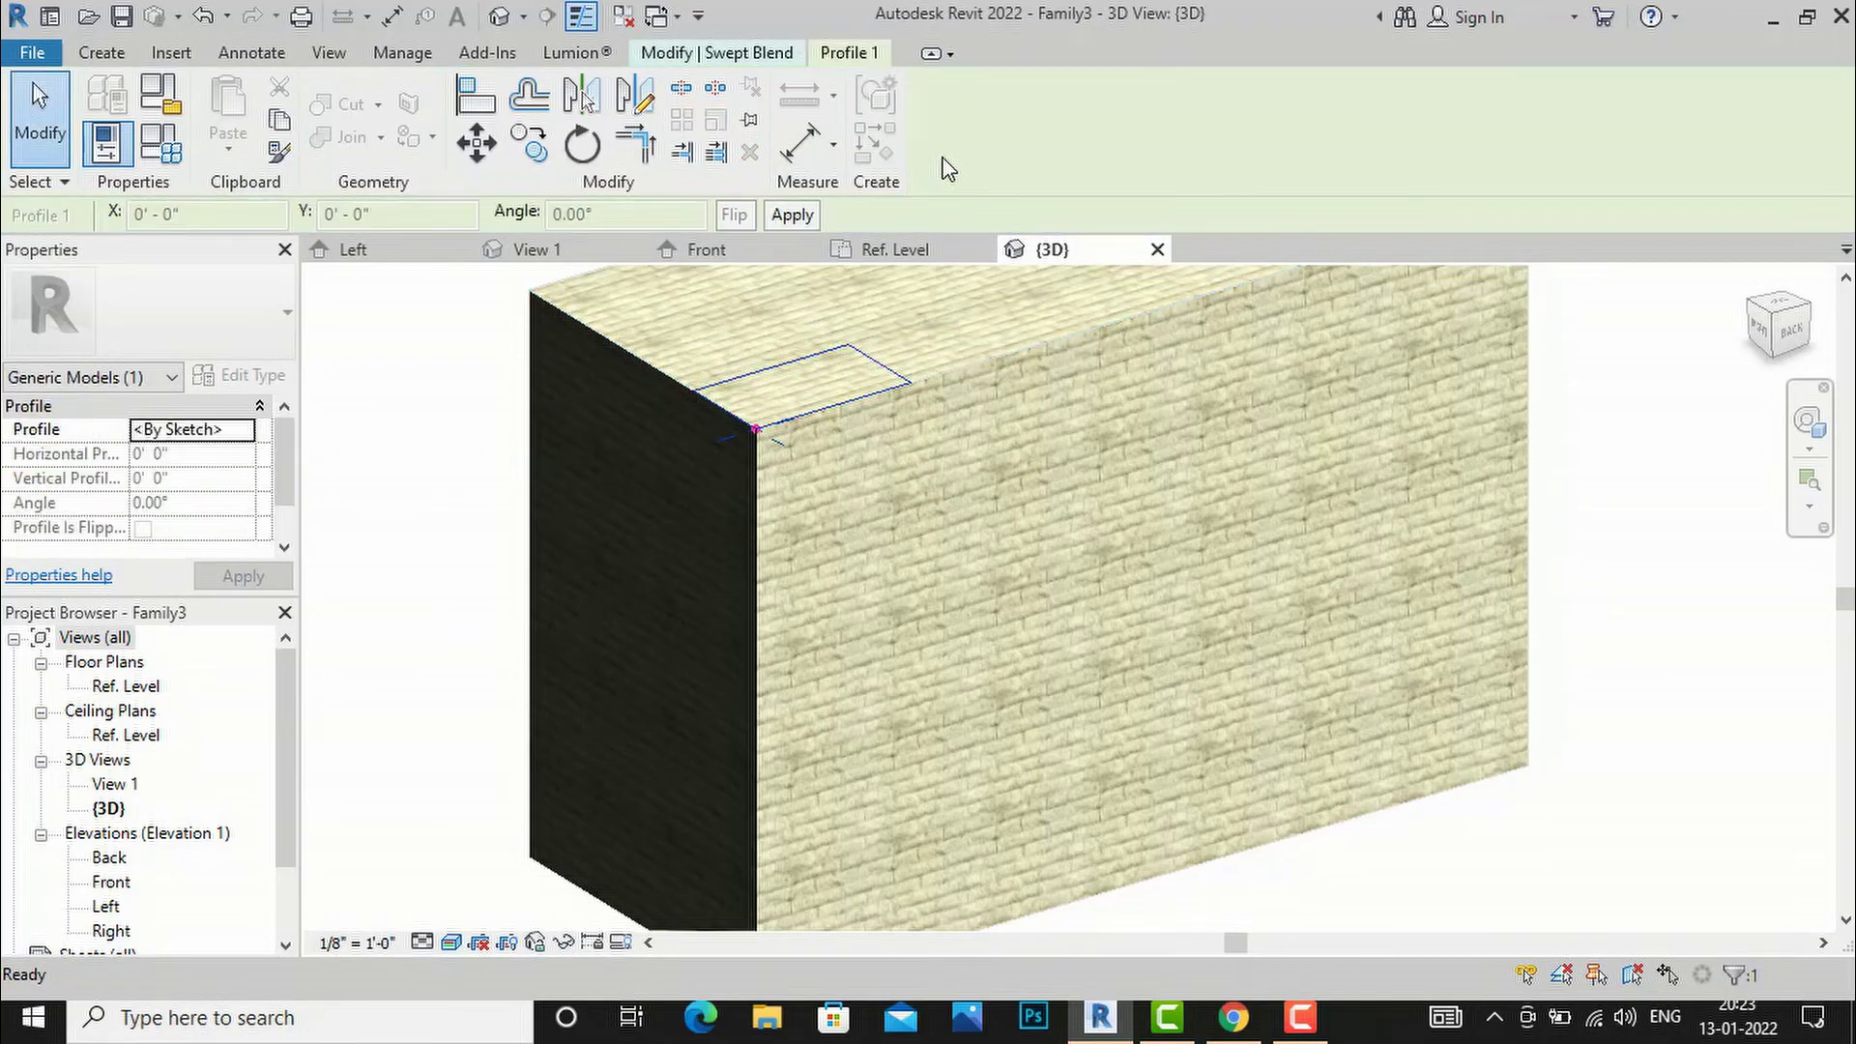
left_click(728, 58)
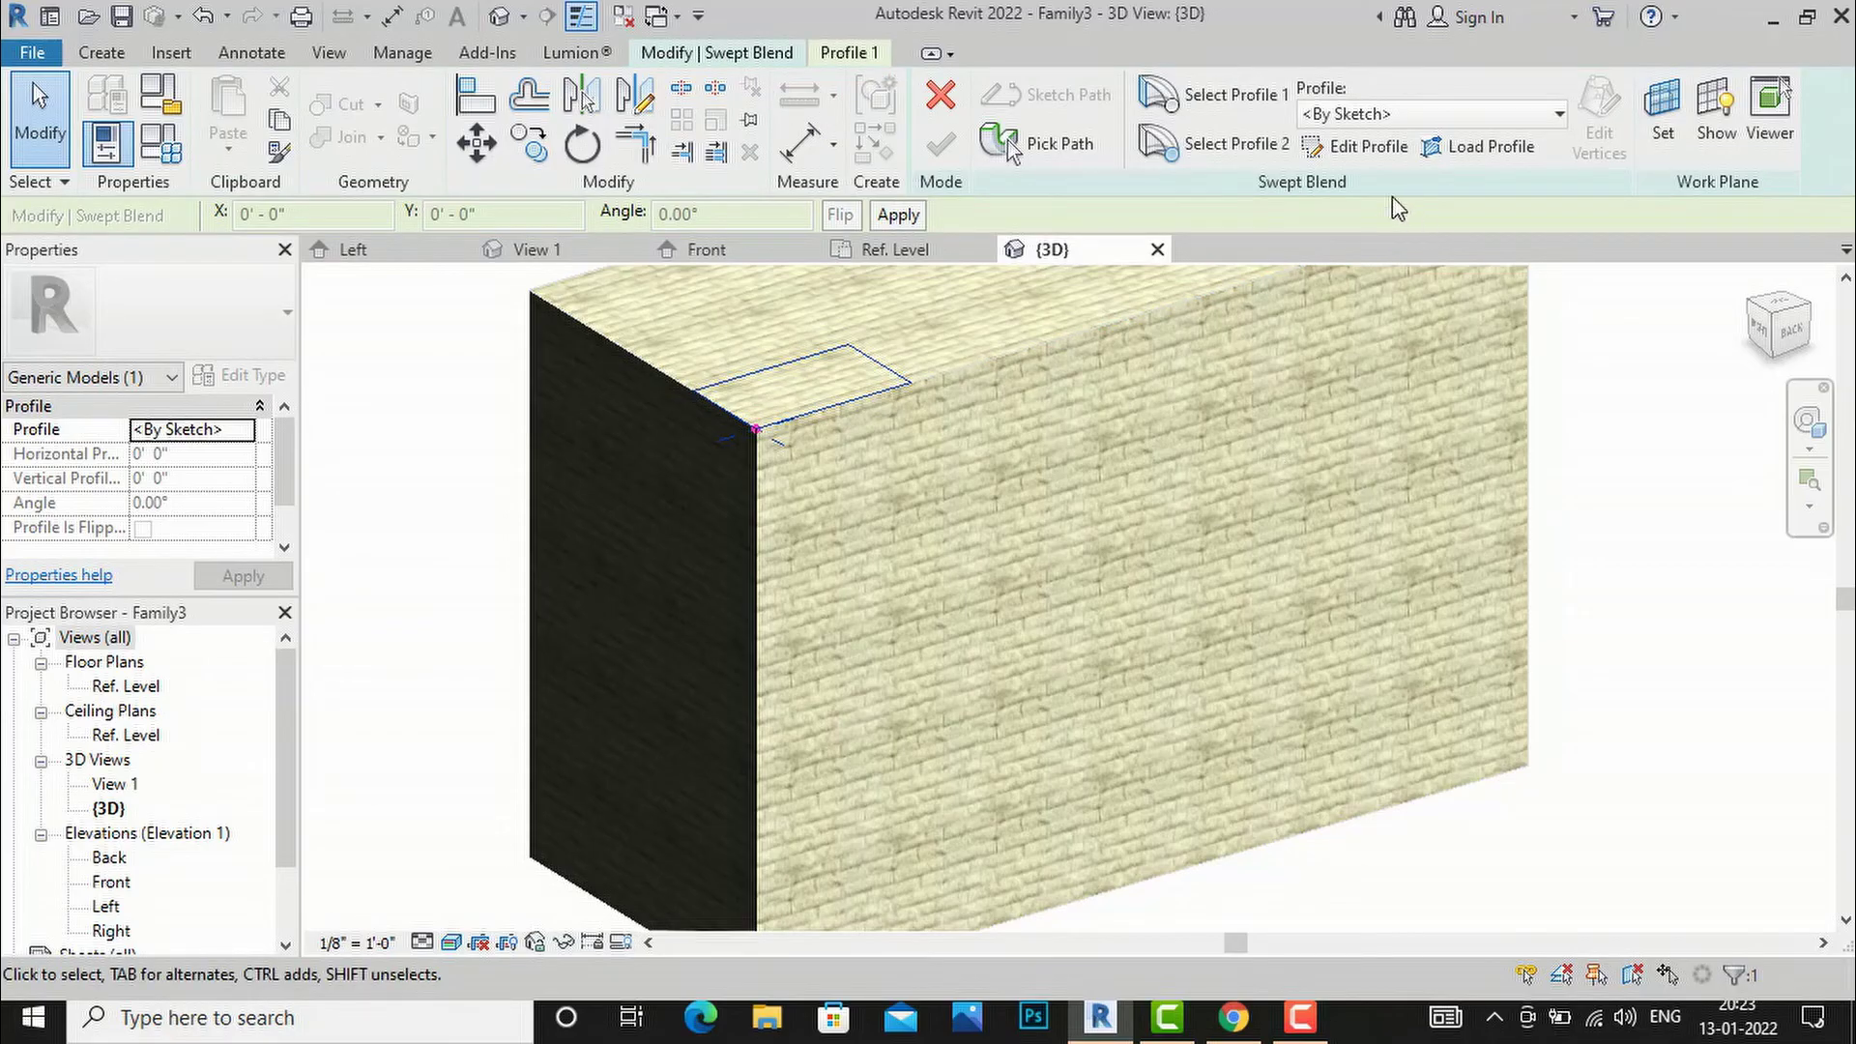
left_click(1358, 146)
scroll(1072, 408, "down", 2)
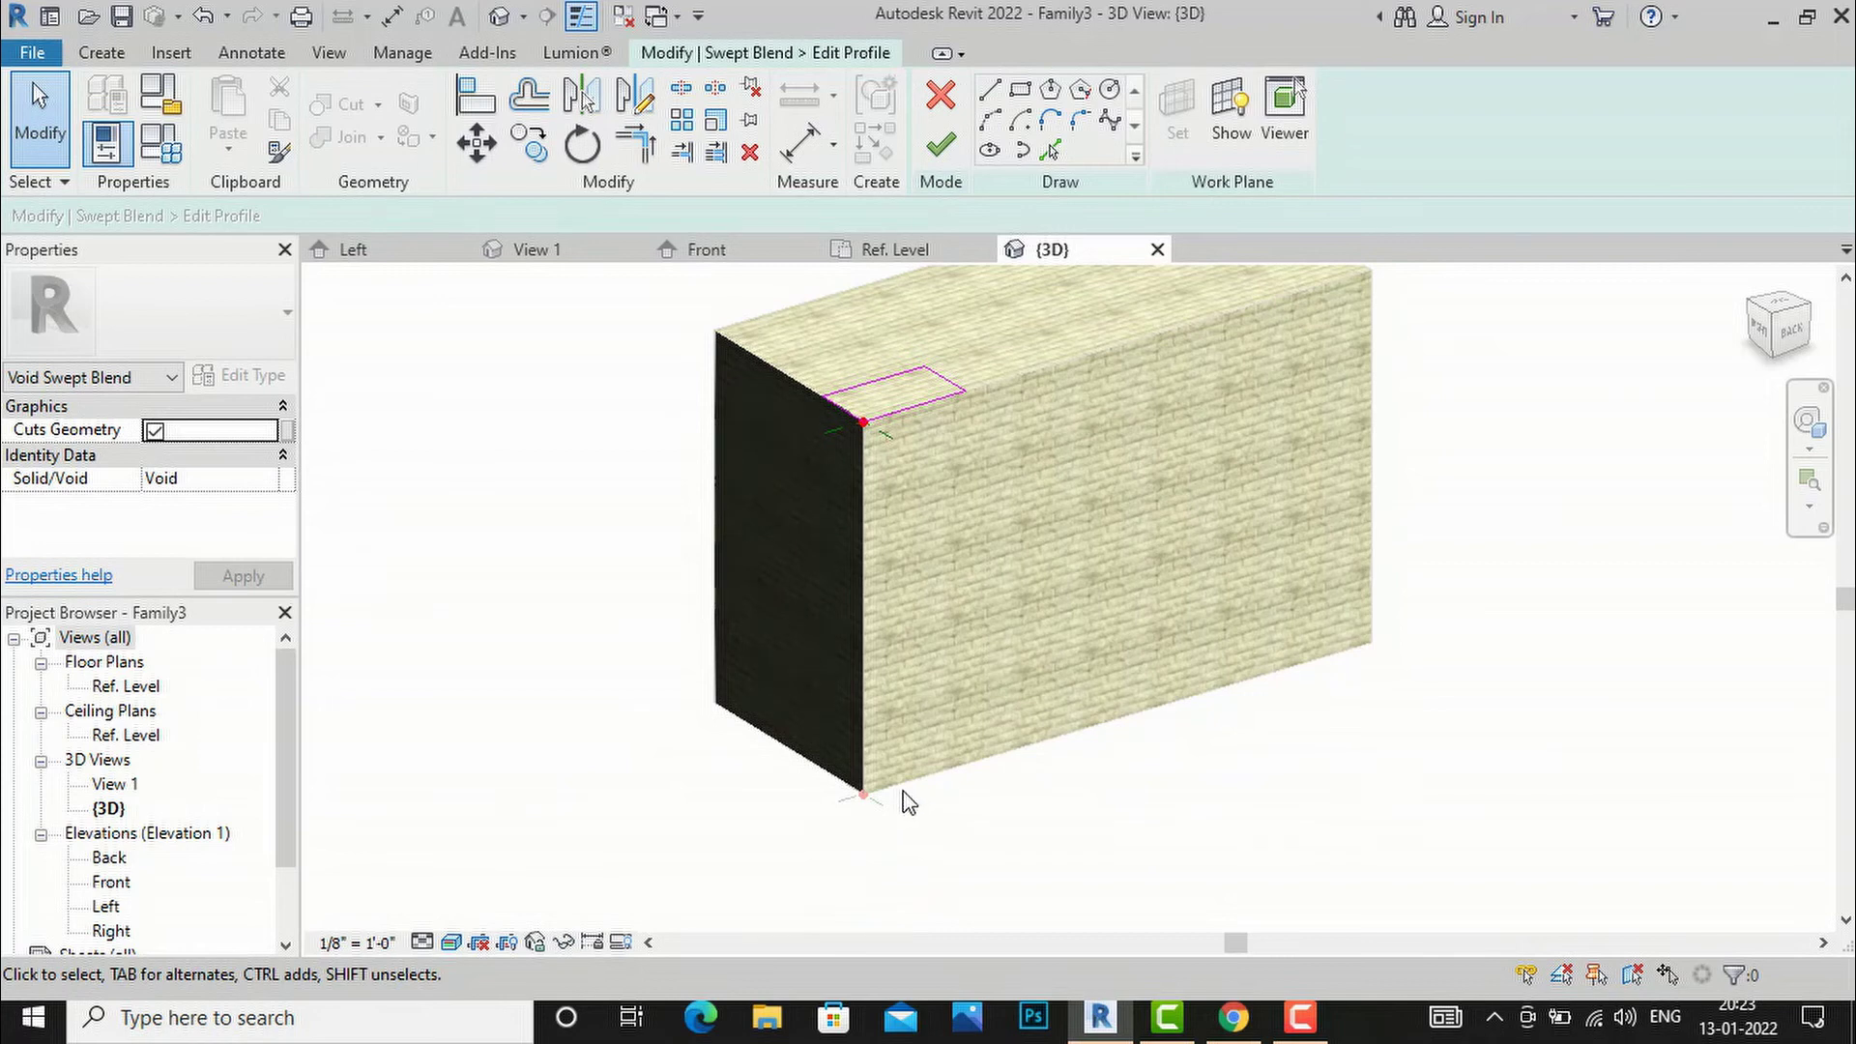
left_click(938, 147)
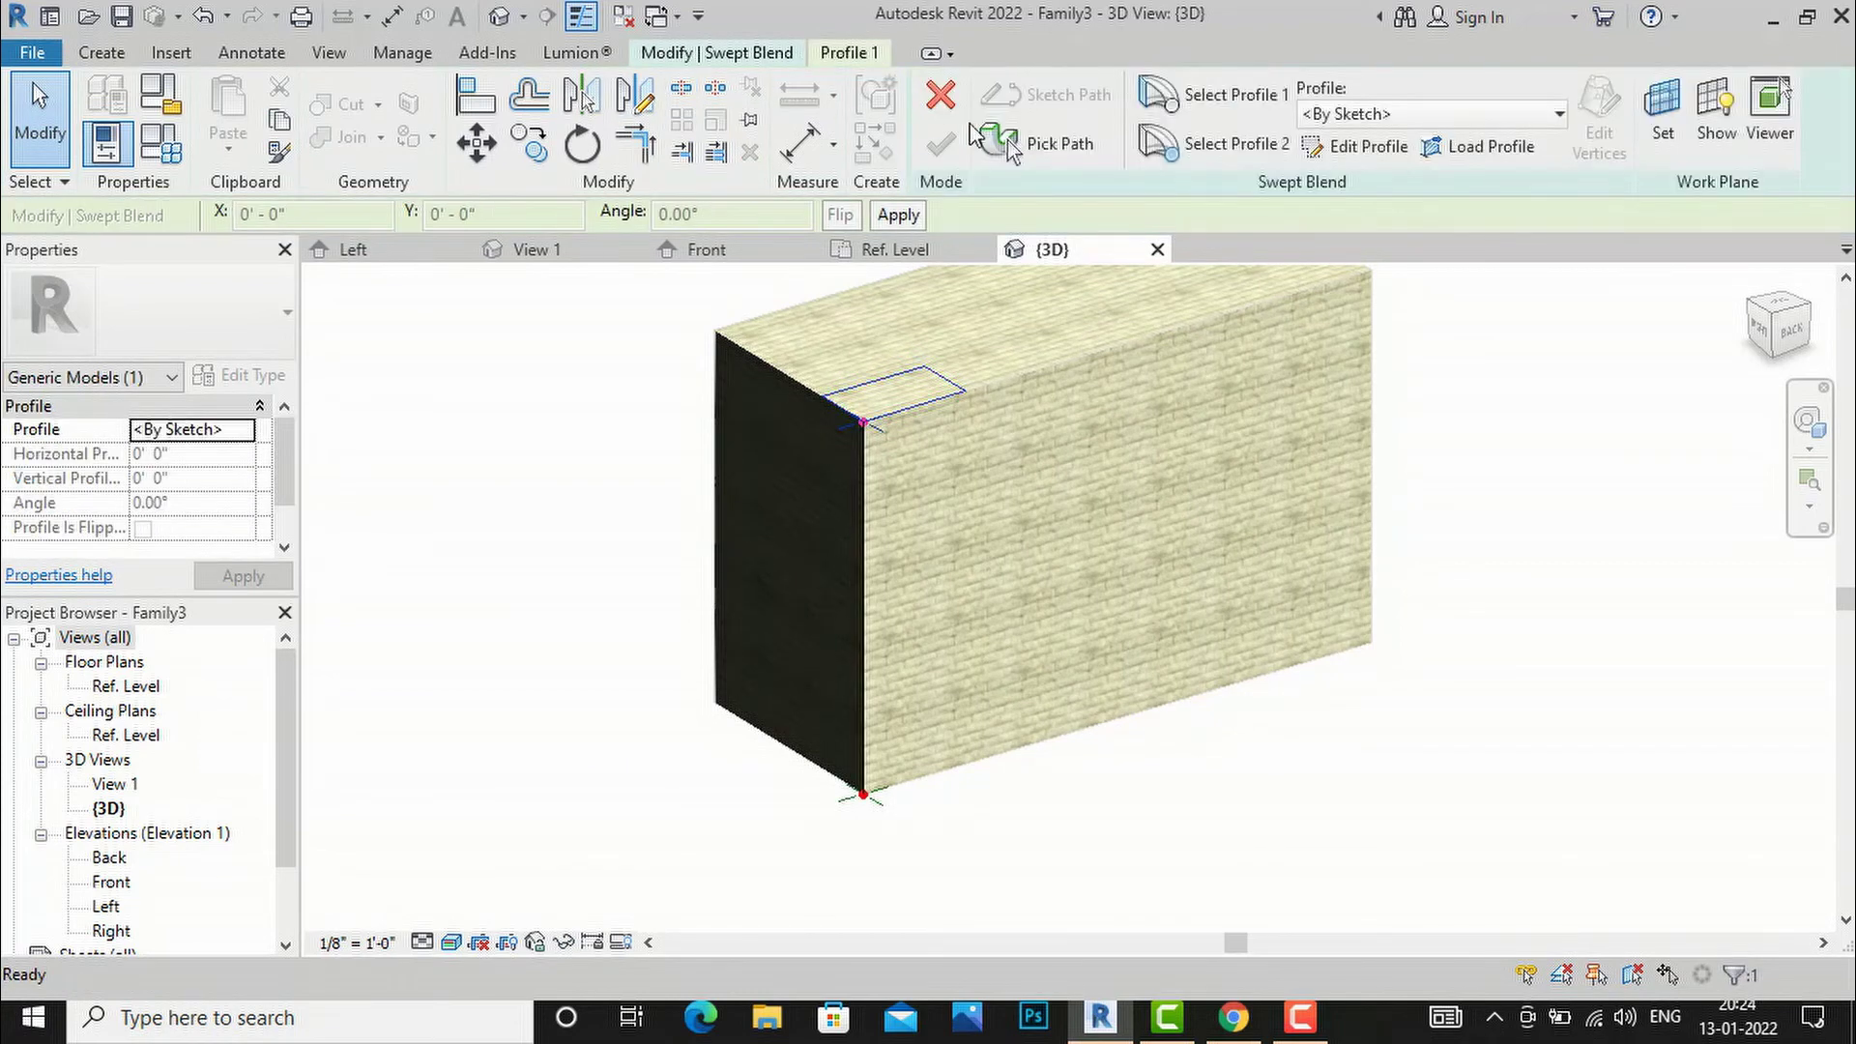
- Sketch Profile 2 as a rectangle about 1'-6" by 1'-1" from the path's lower end and finish the void swept blend
left_click(1178, 154)
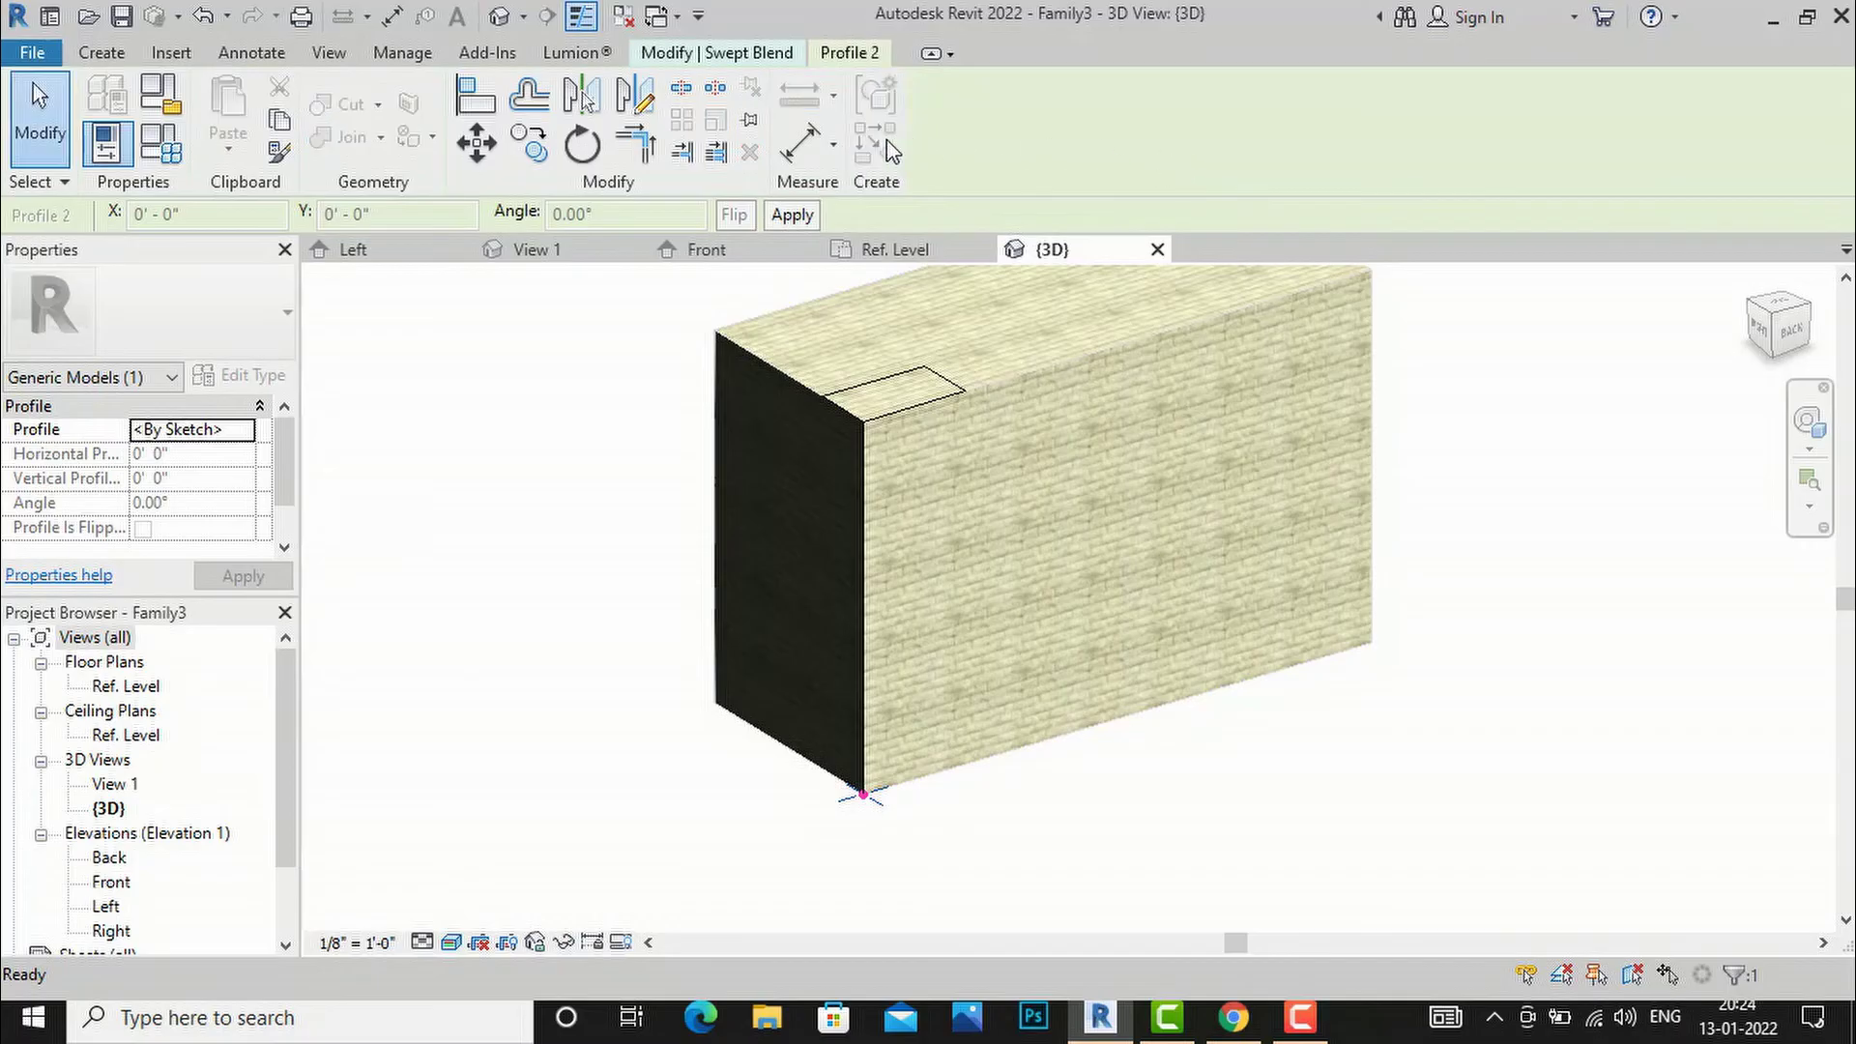
left_click(732, 56)
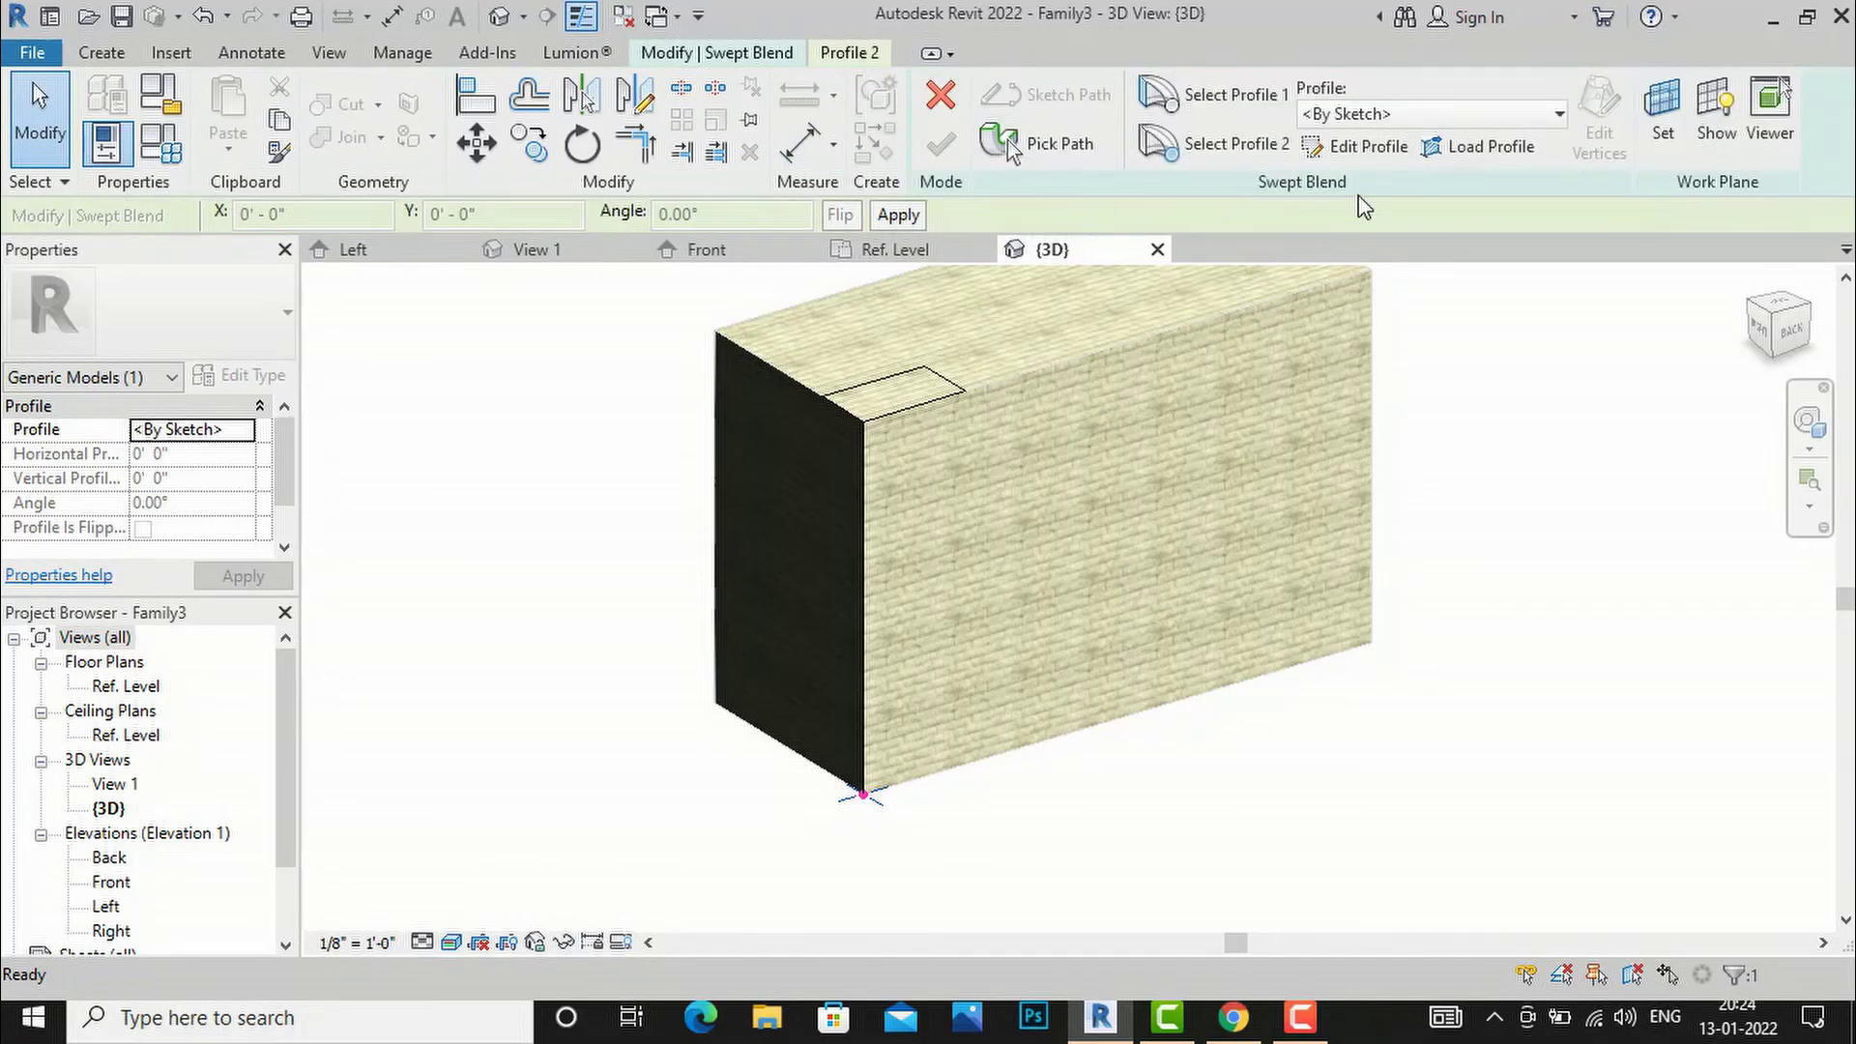
left_click(1373, 148)
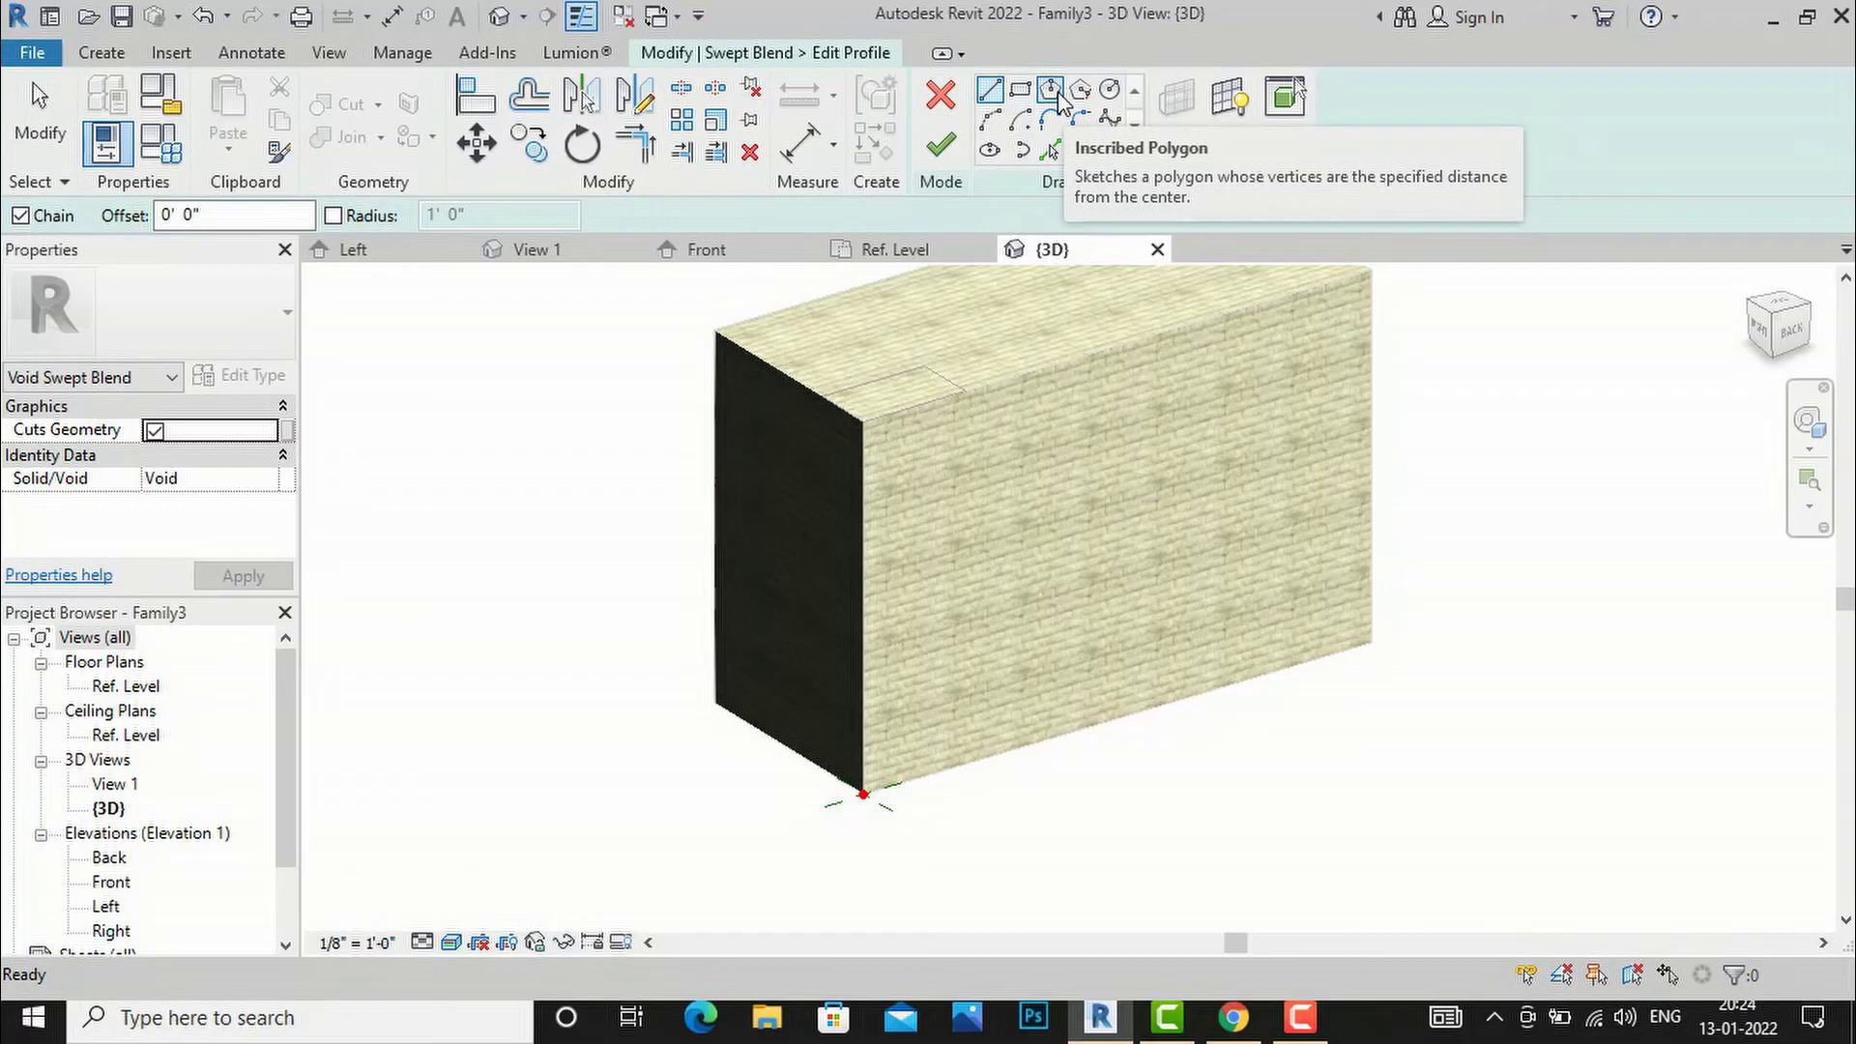
left_click(1020, 90)
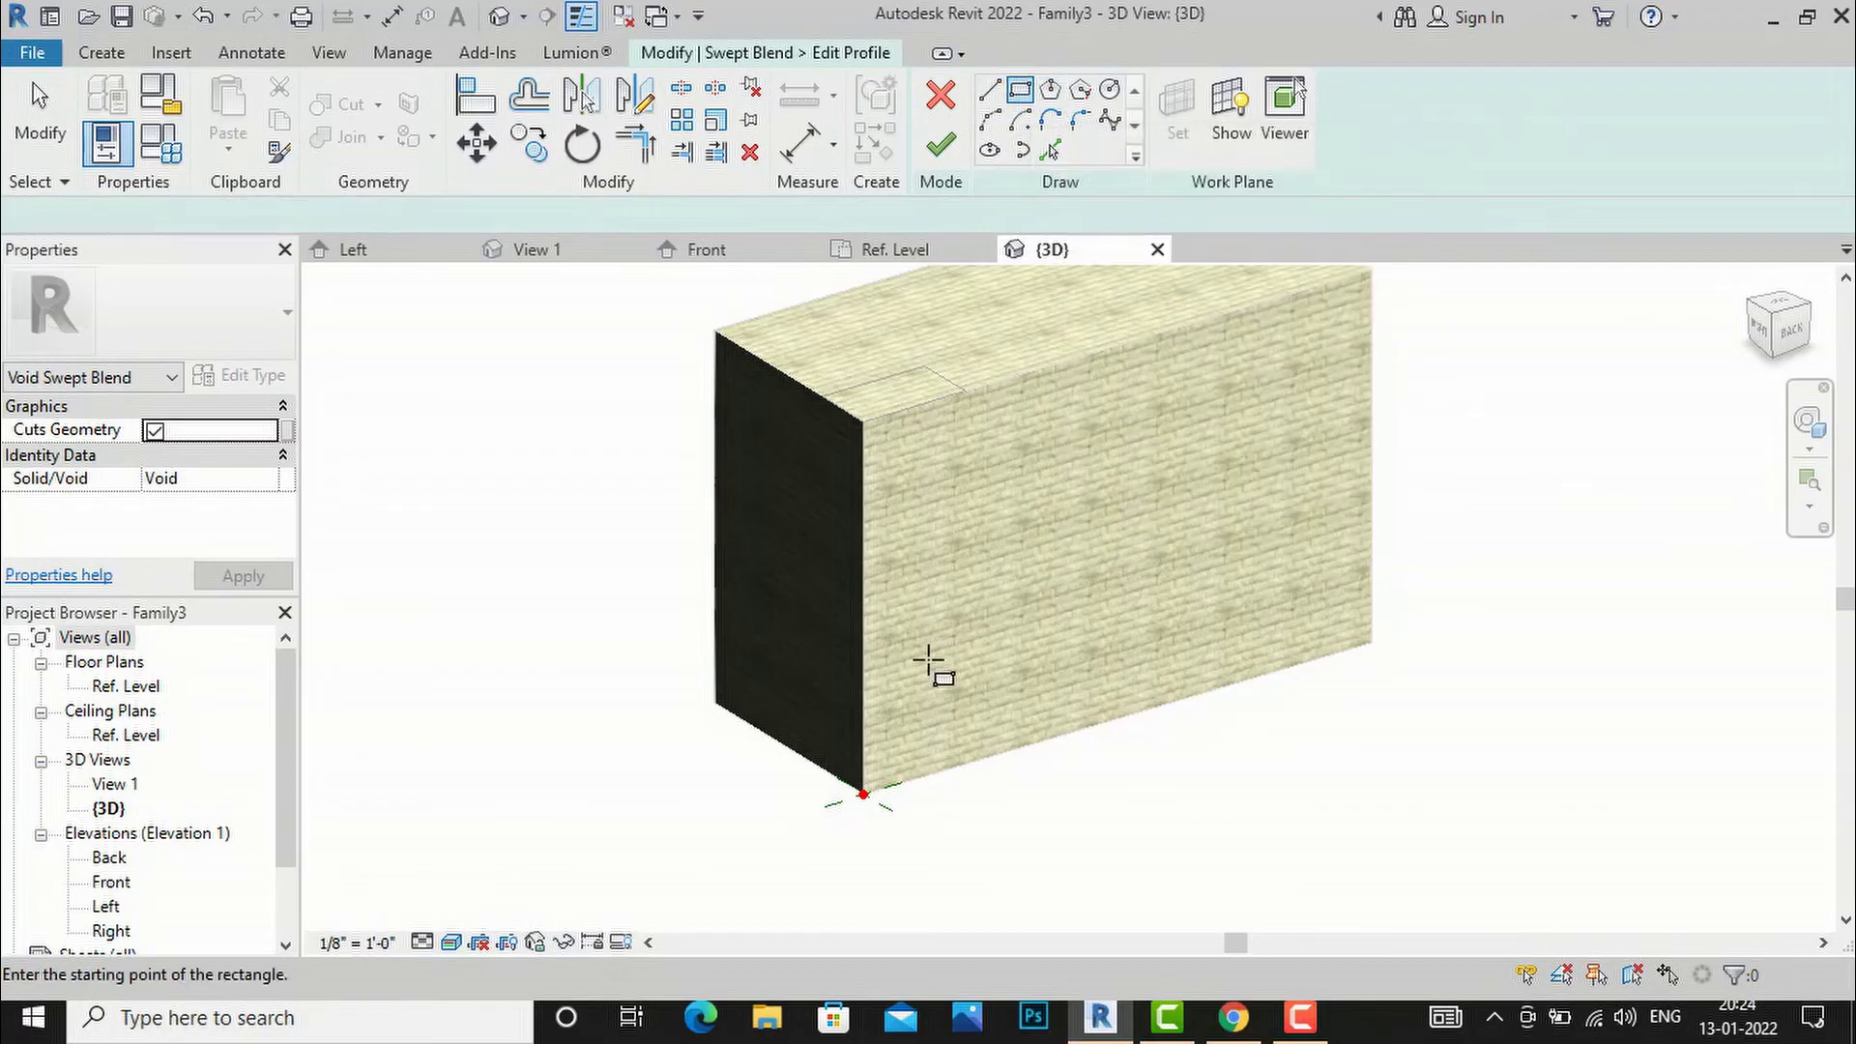
scroll(893, 776, "up", 2)
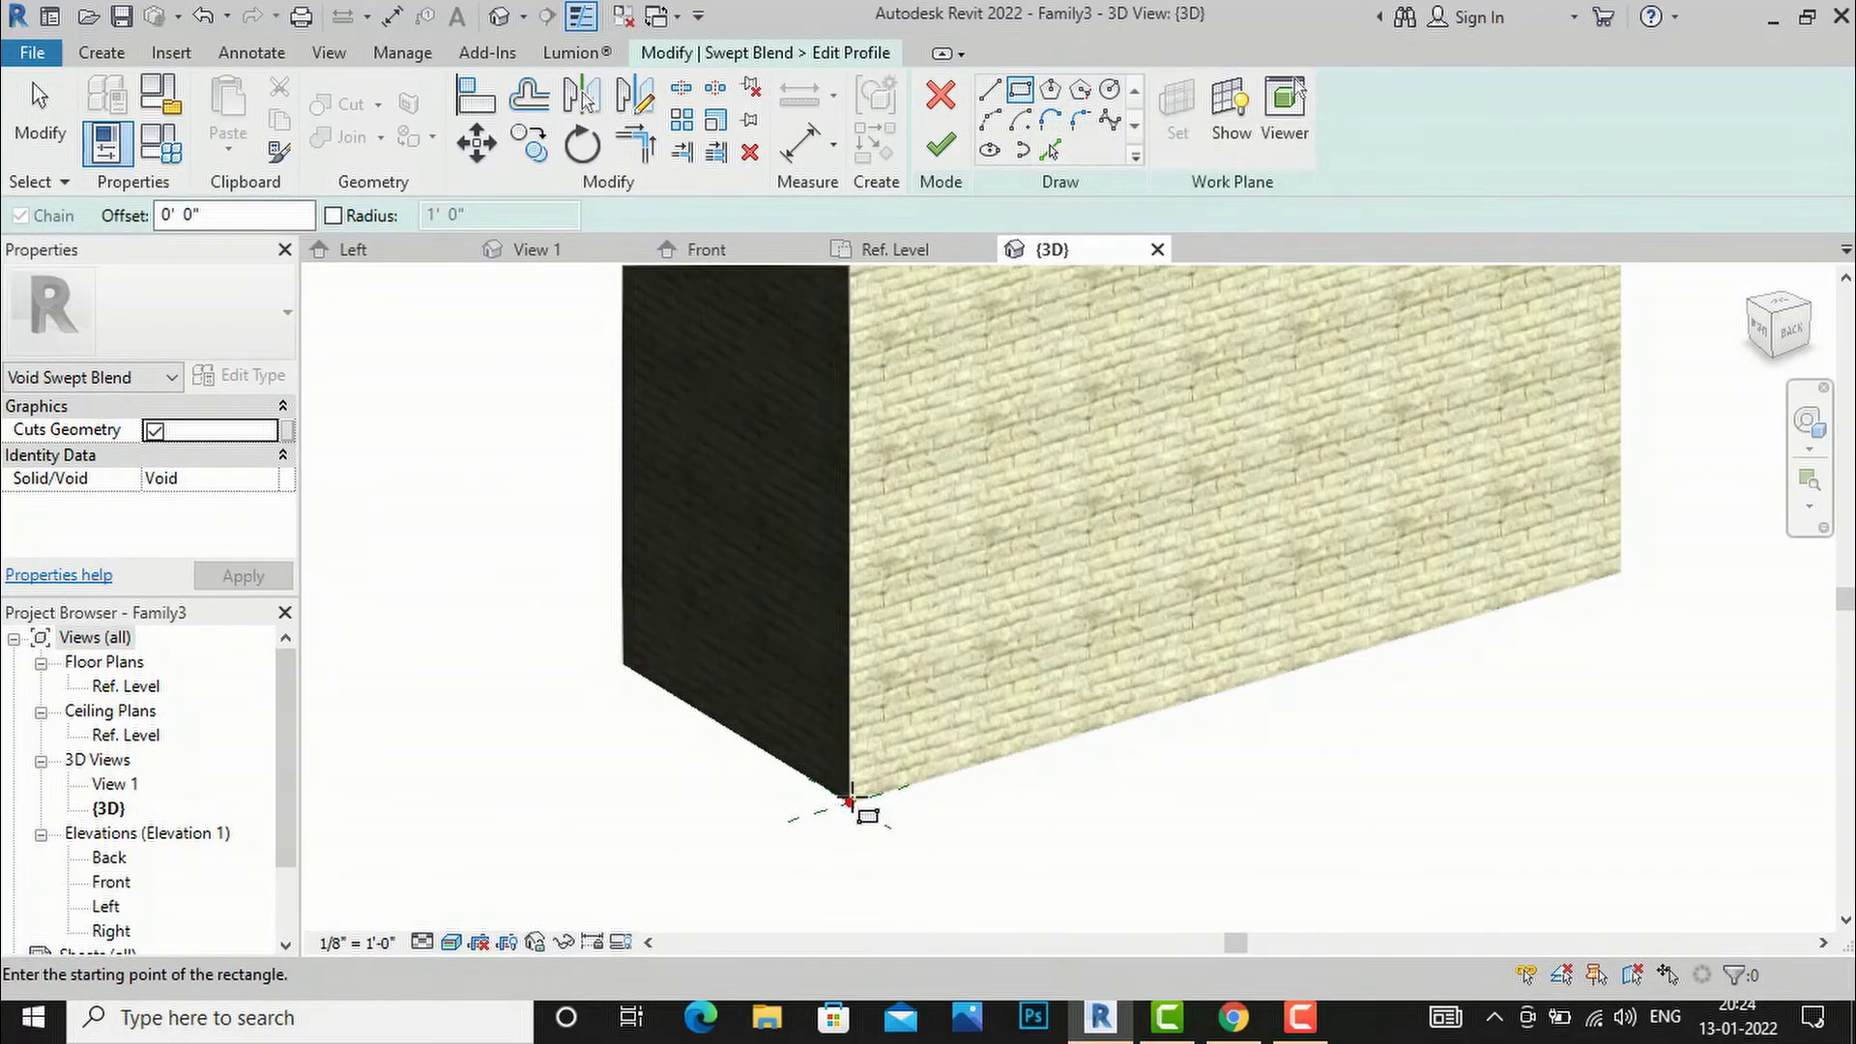
left_click(849, 802)
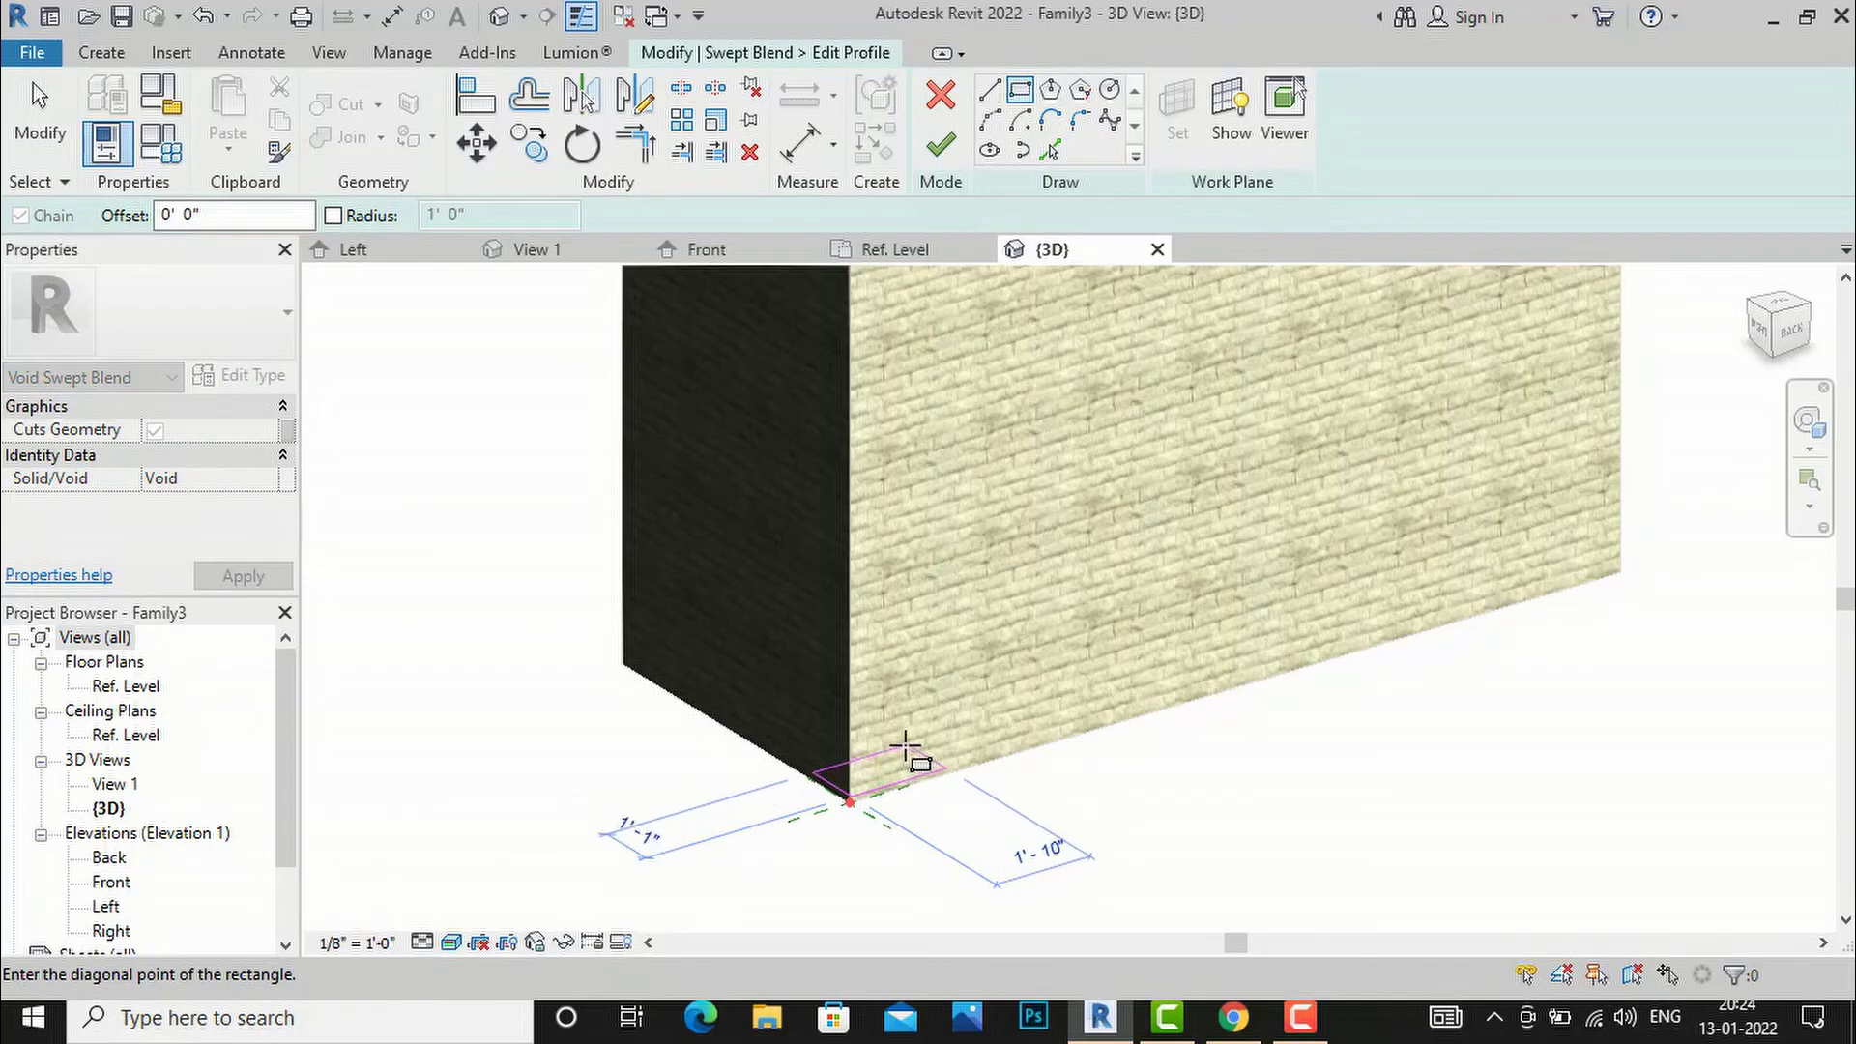
left_click(894, 753)
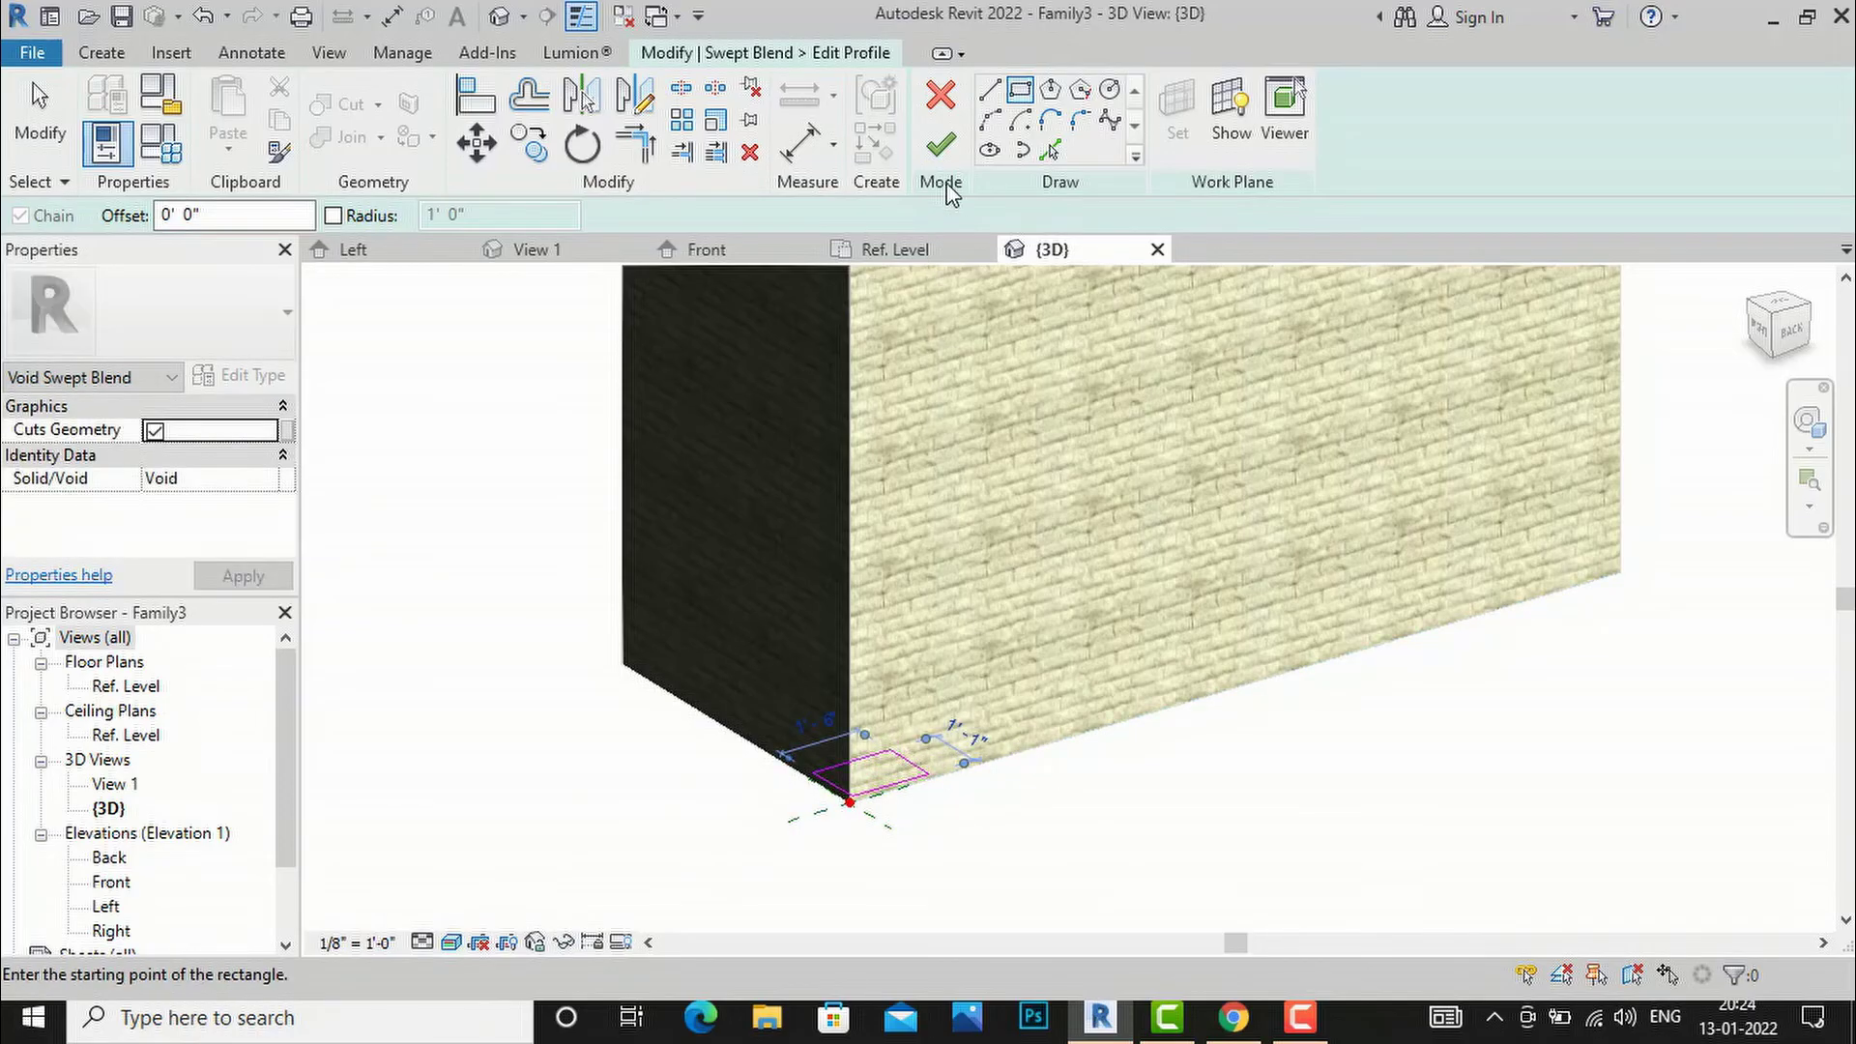
left_click(941, 145)
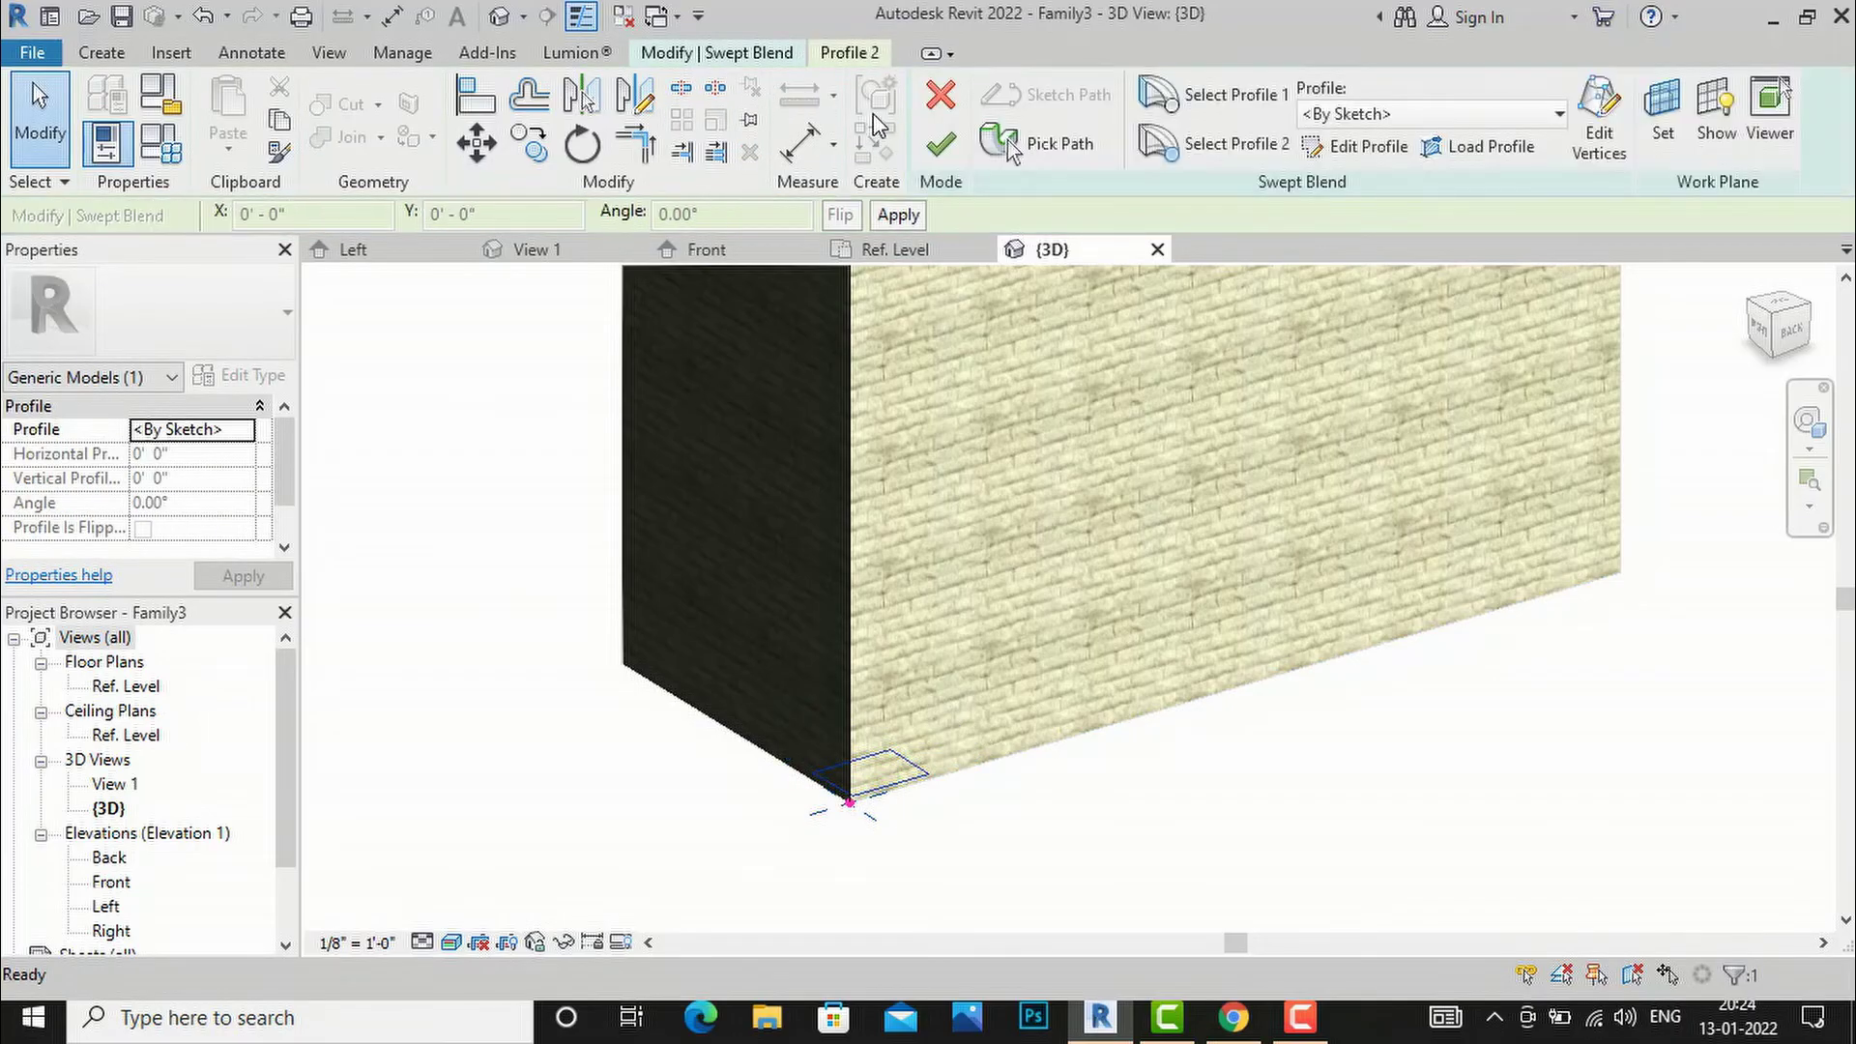
left_click(938, 147)
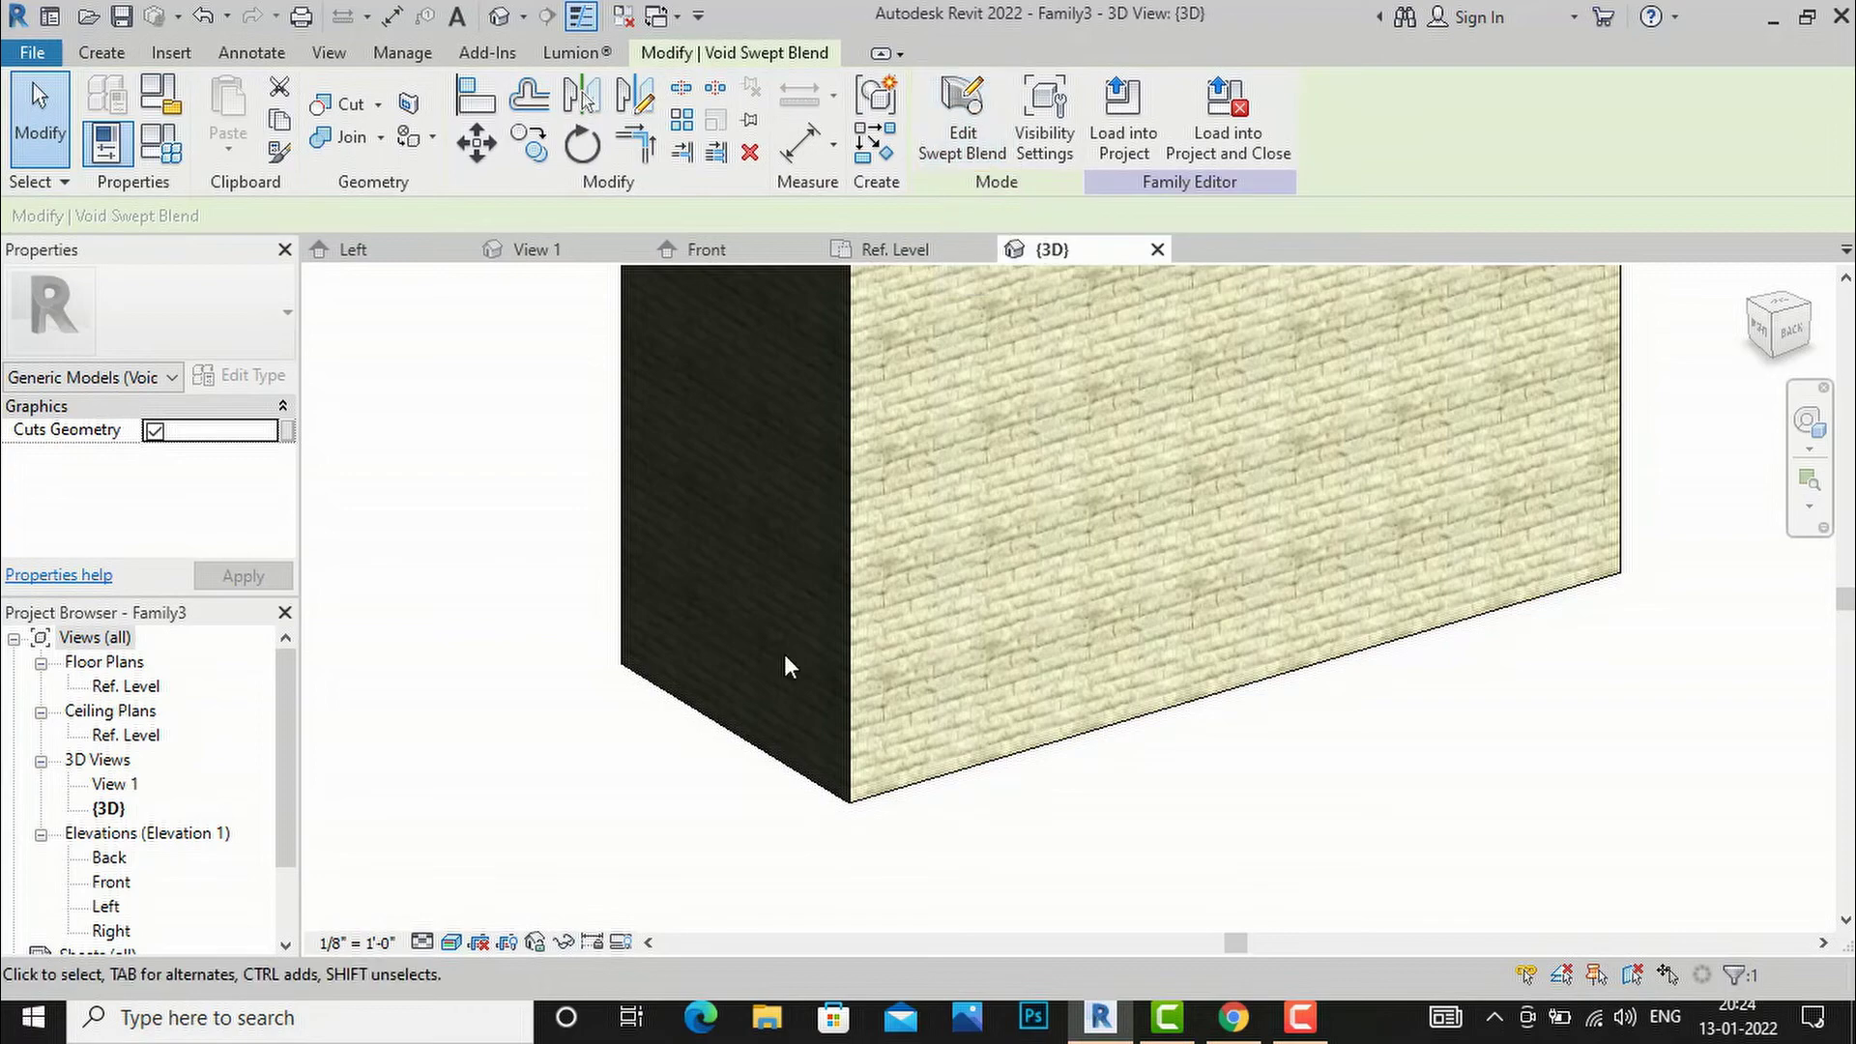
- Reopen the void swept blend and stretch Profile 1 by moving its outer long edge beyond the block's back face
scroll(789, 711, "down", 5)
left_click(925, 793)
left_click_drag(1796, 348, 351, 474)
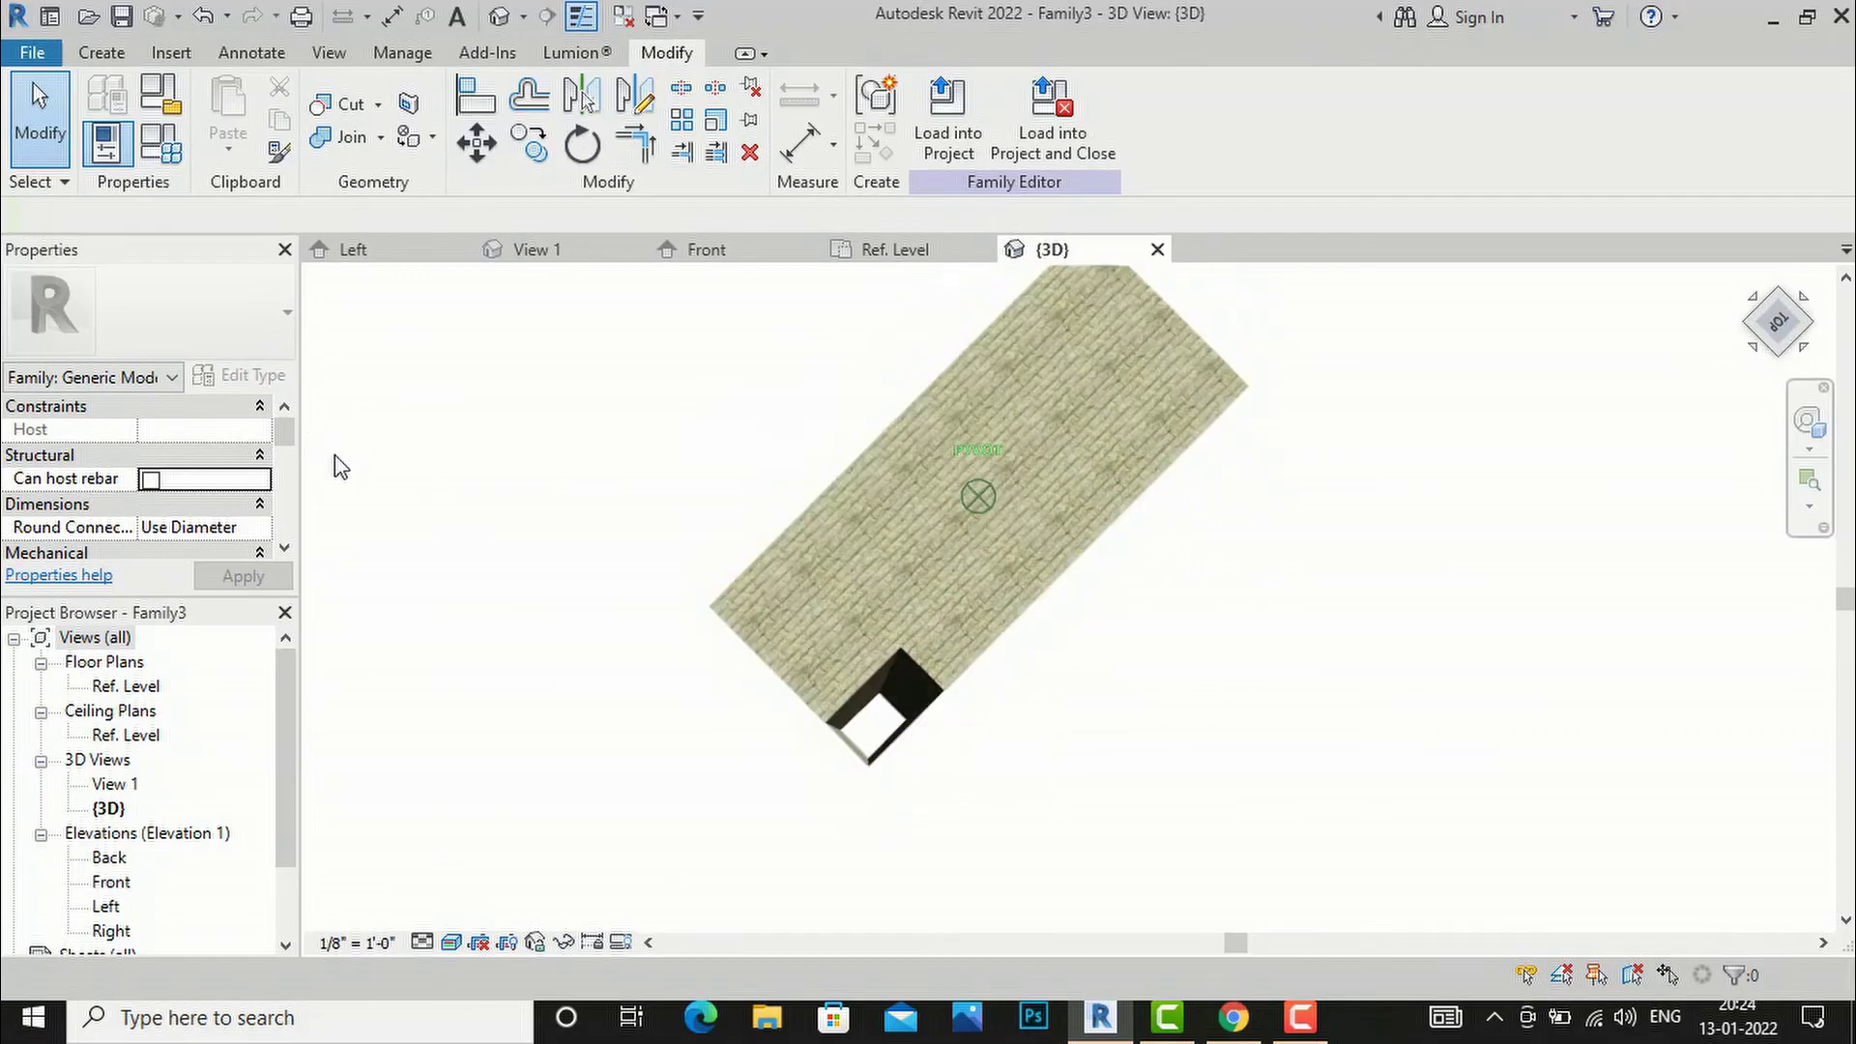
left_click(1777, 350)
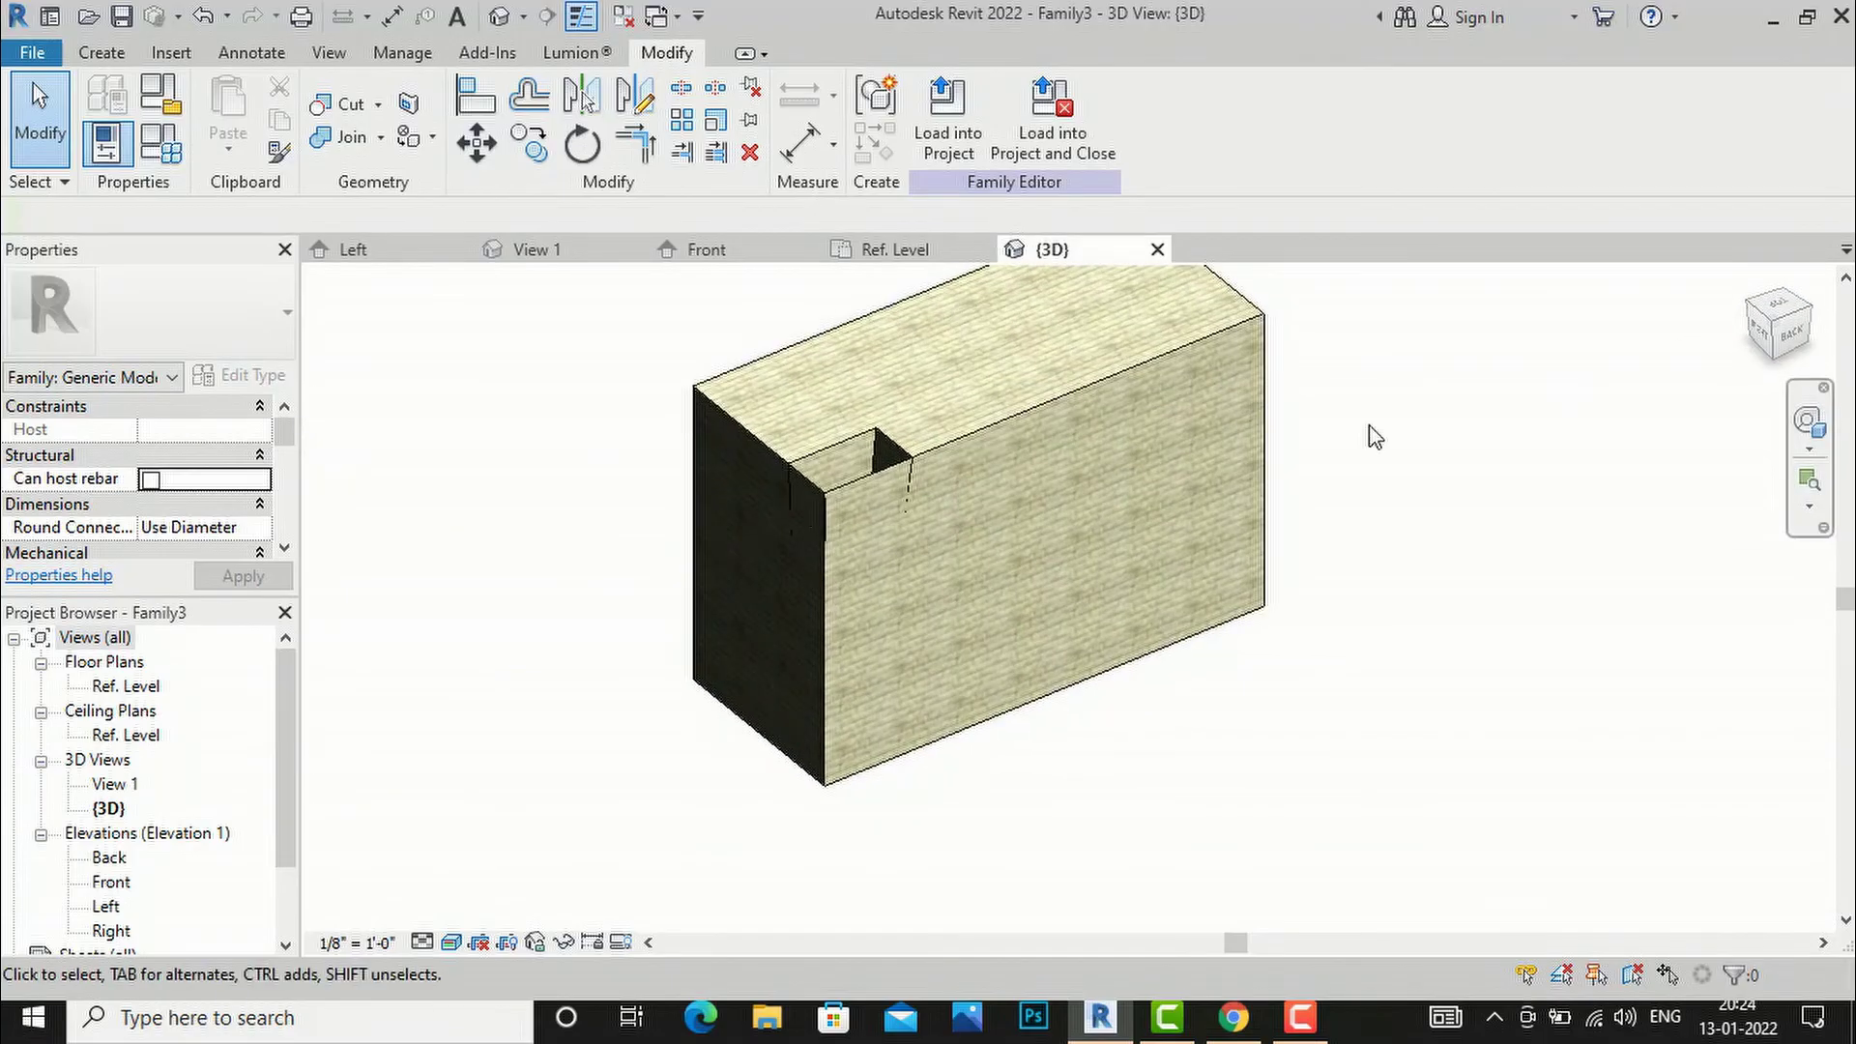
left_click(848, 491)
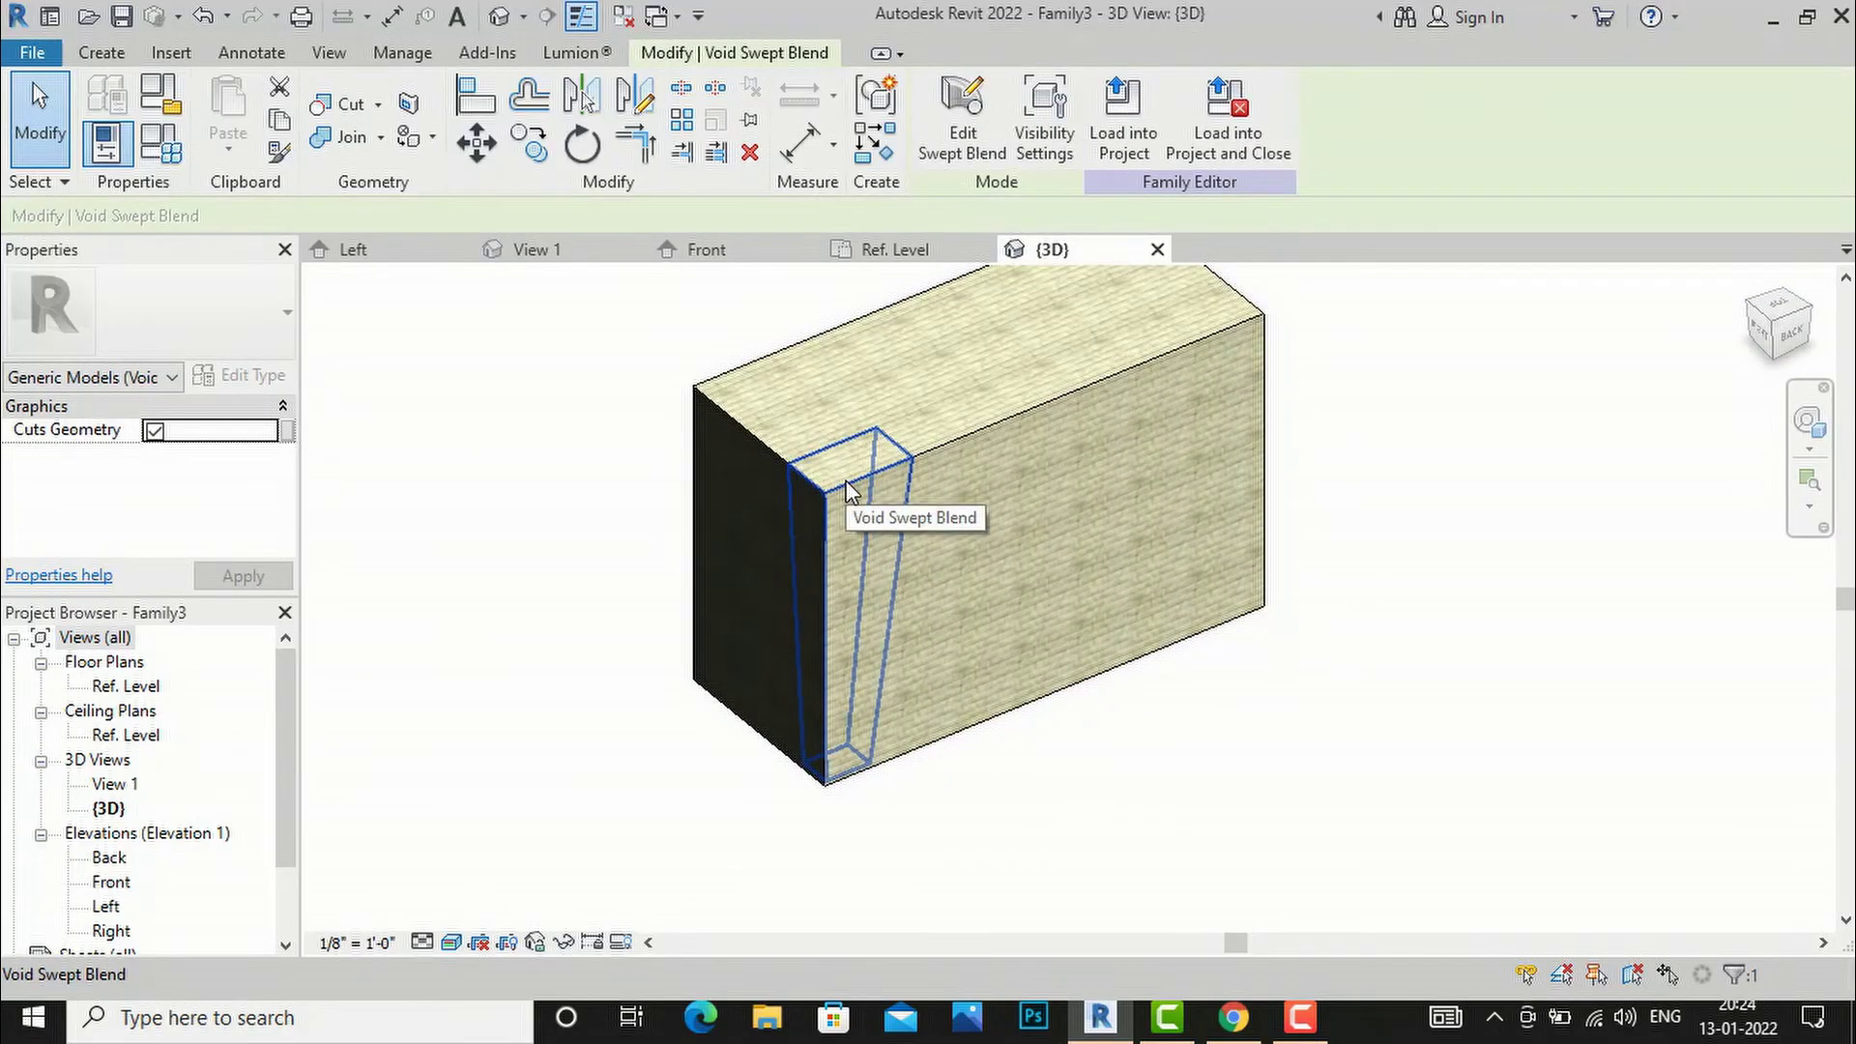
left_click(961, 130)
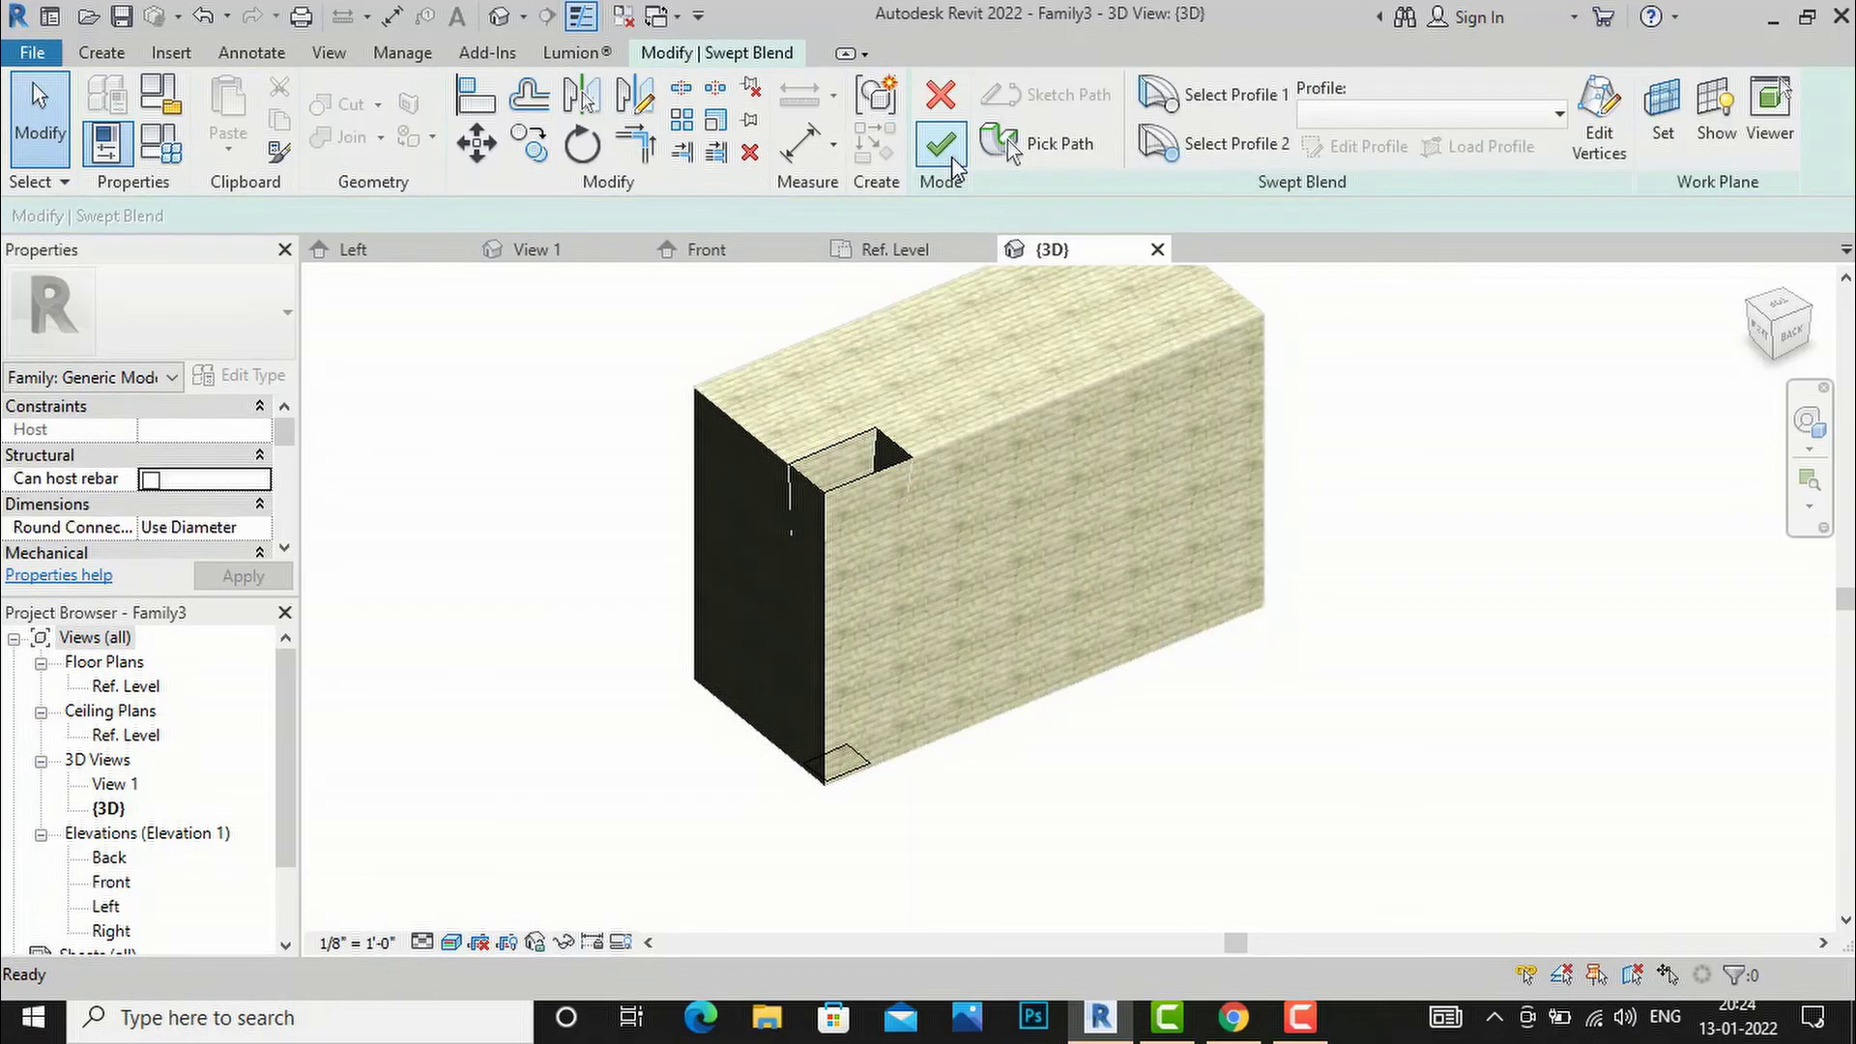
left_click(1263, 109)
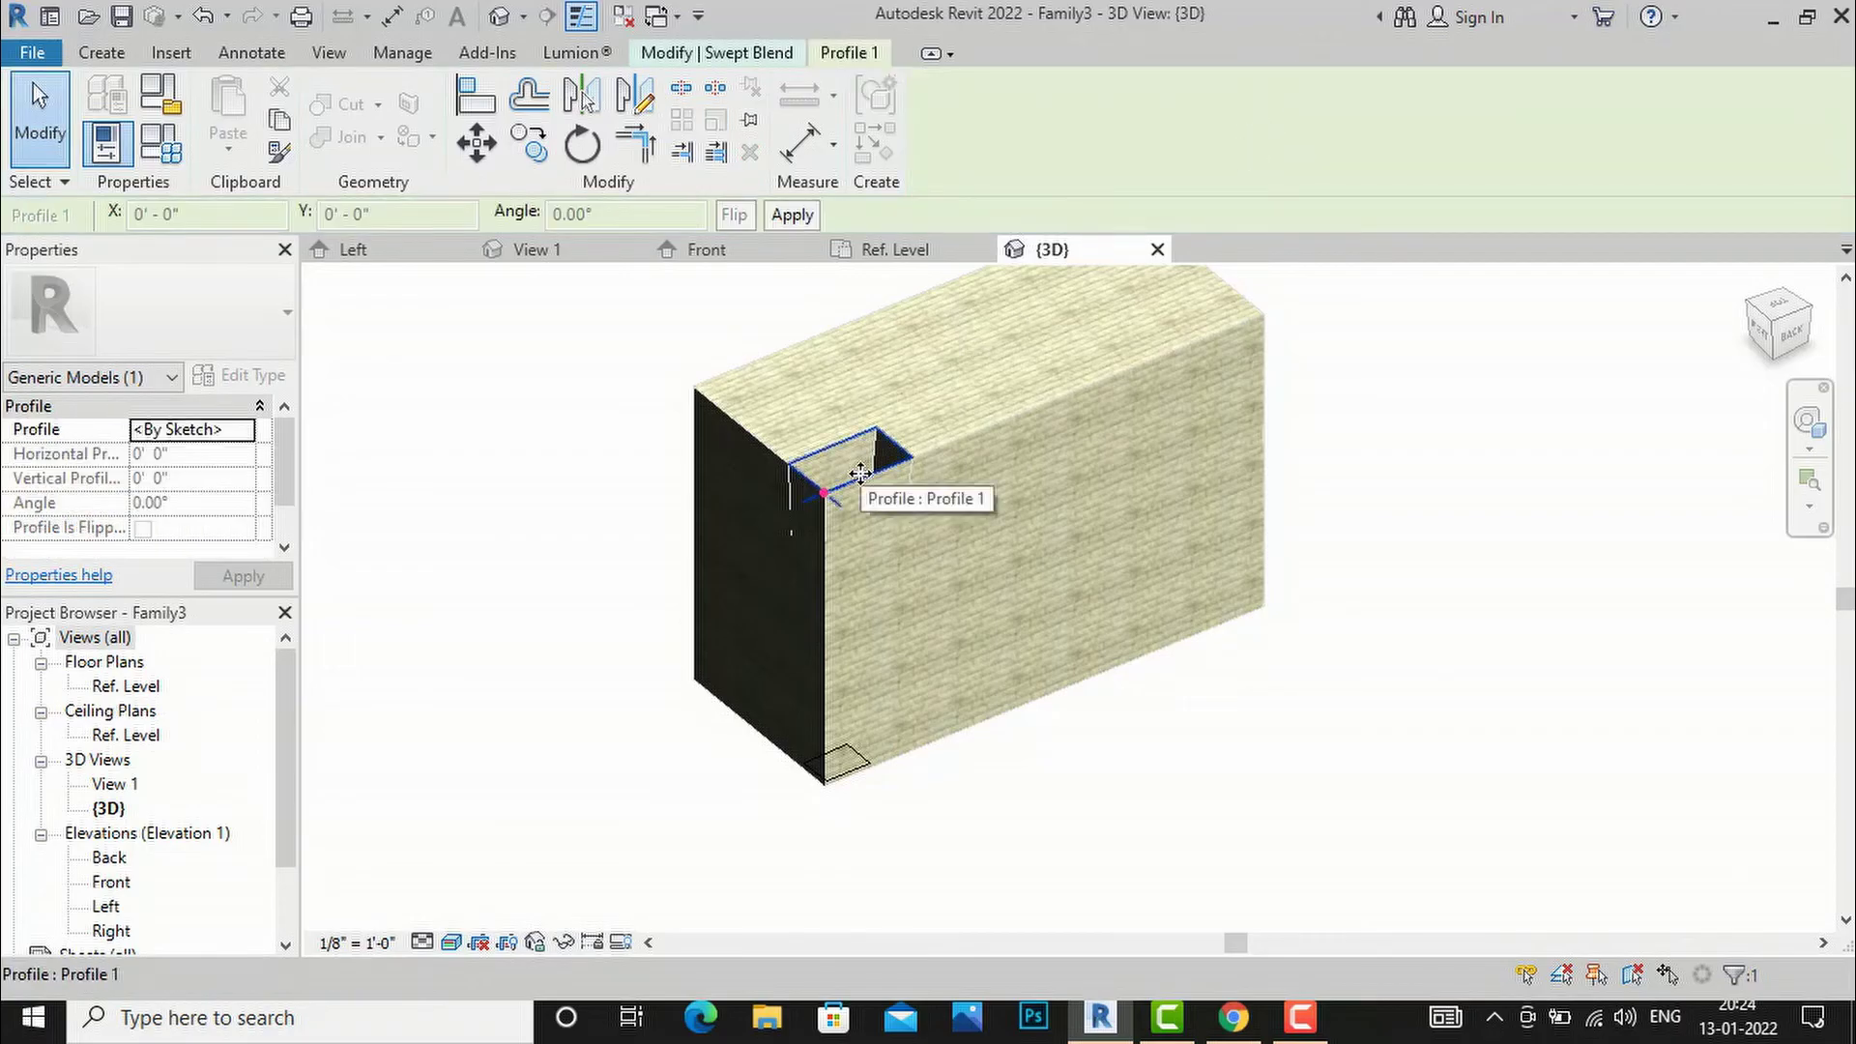
left_click(717, 52)
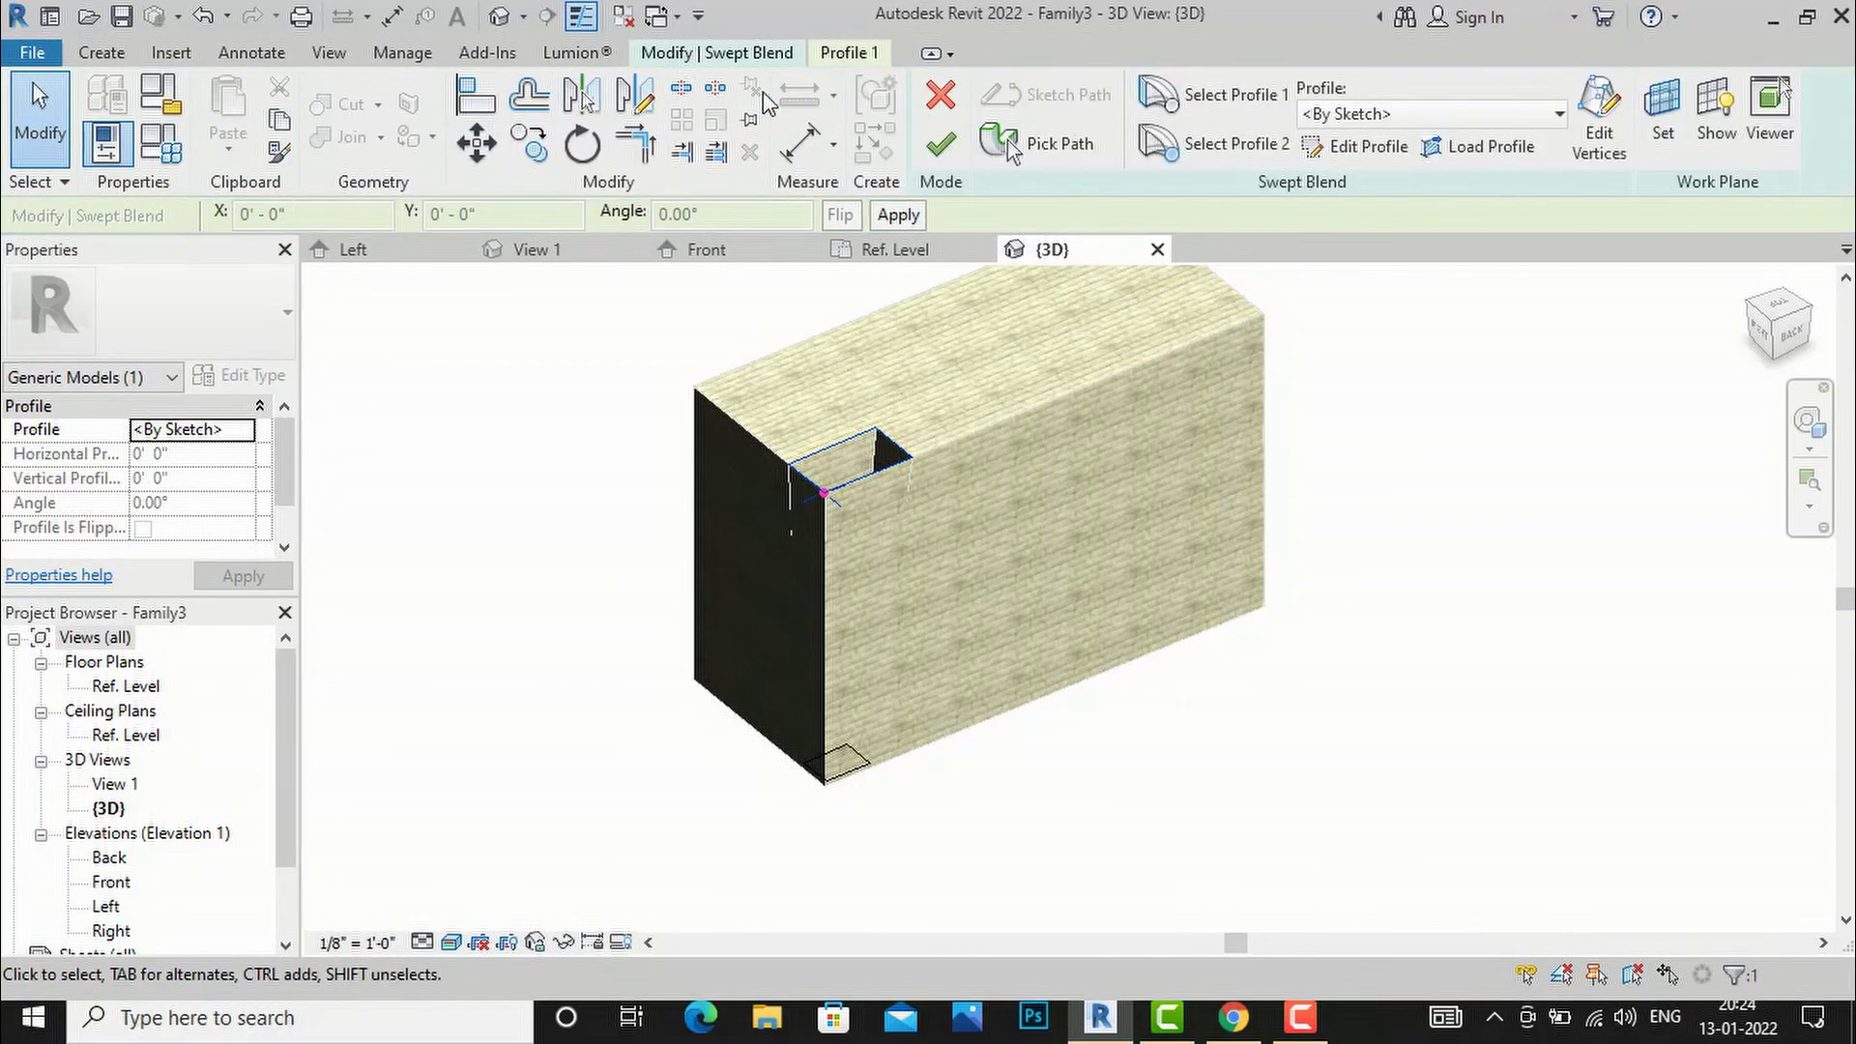
left_click(1356, 147)
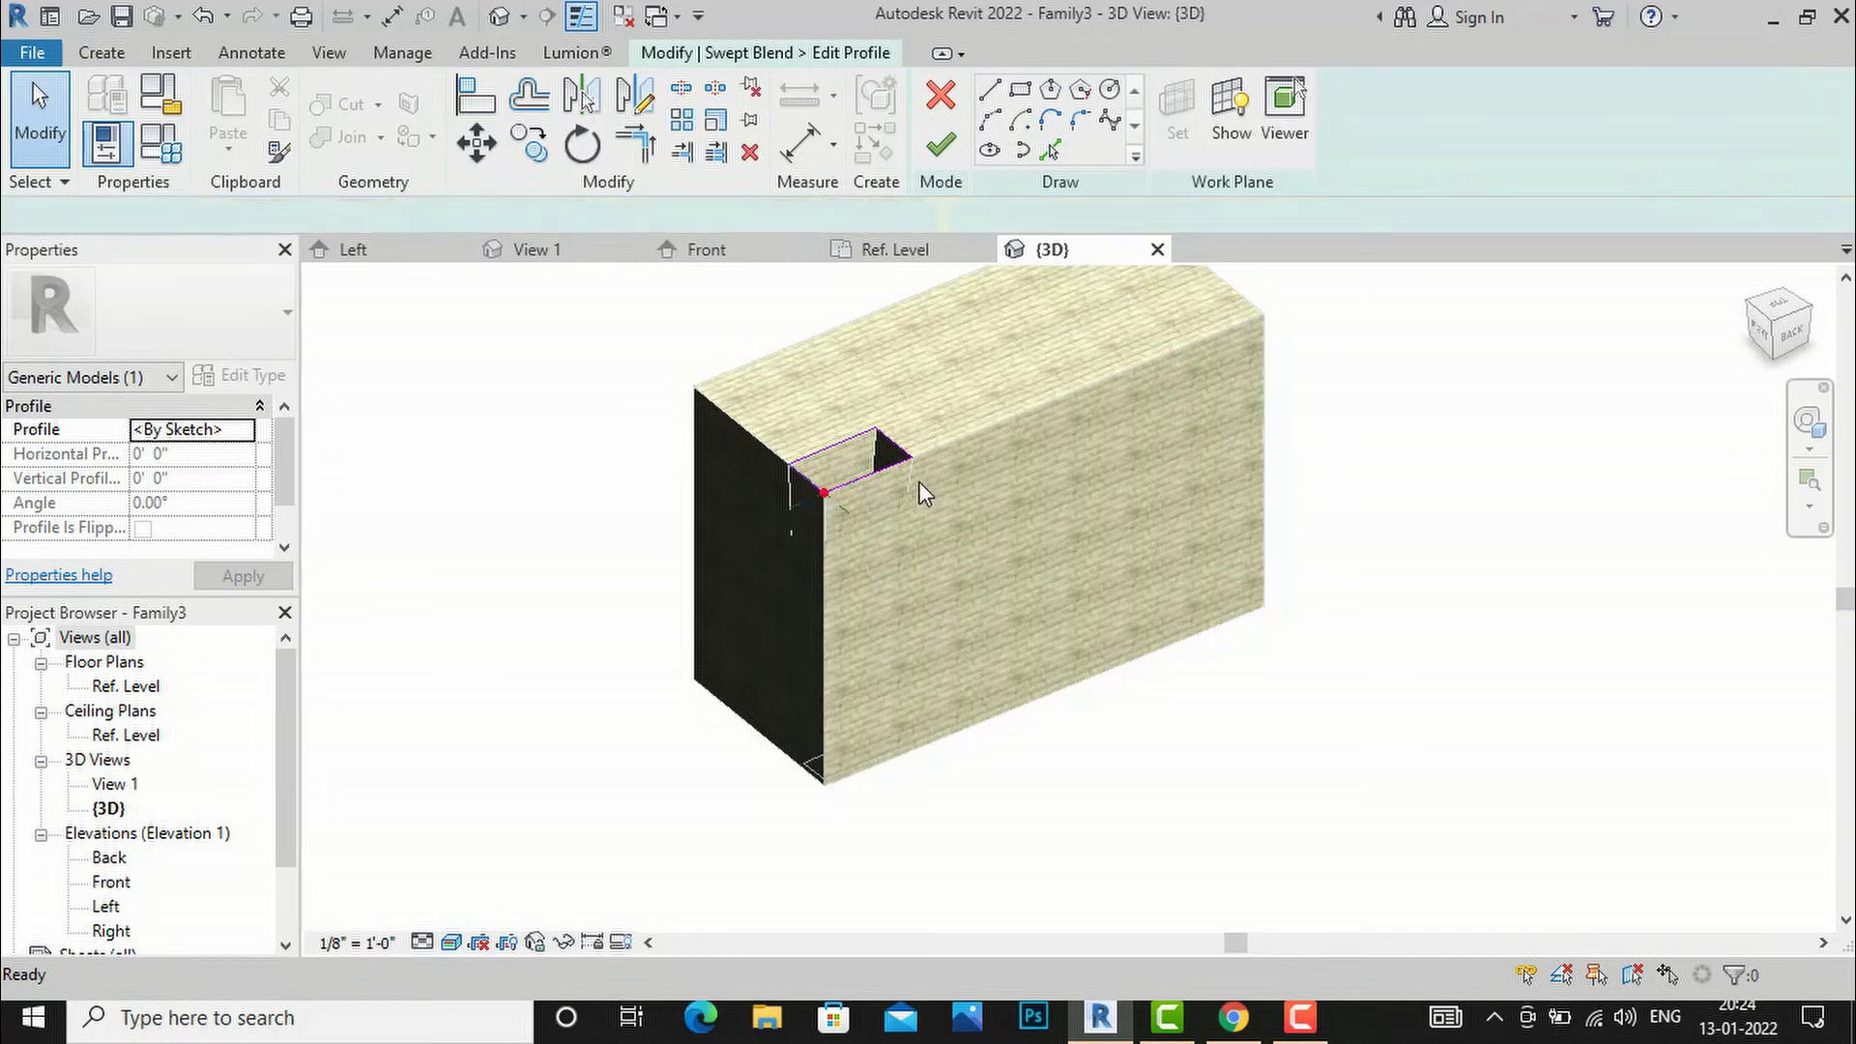
left_click(861, 480)
left_click_drag(878, 503, 878, 506)
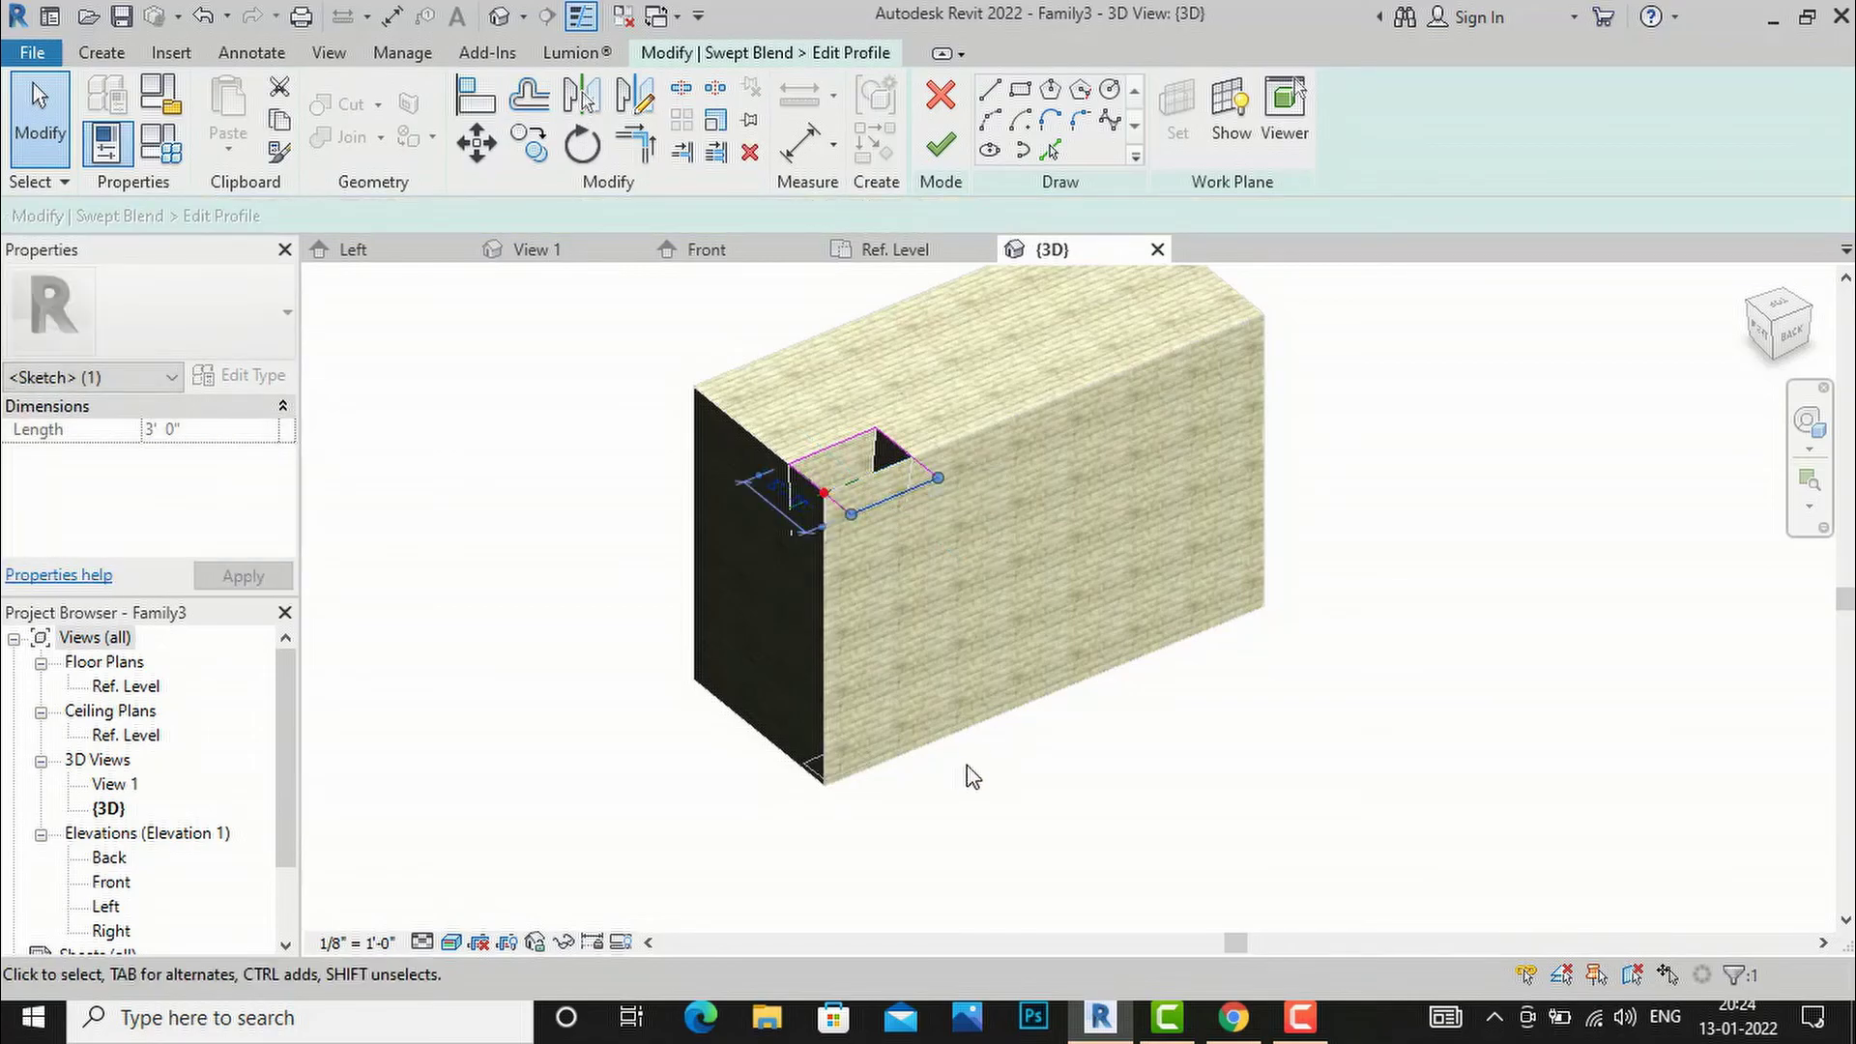
left_click(947, 154)
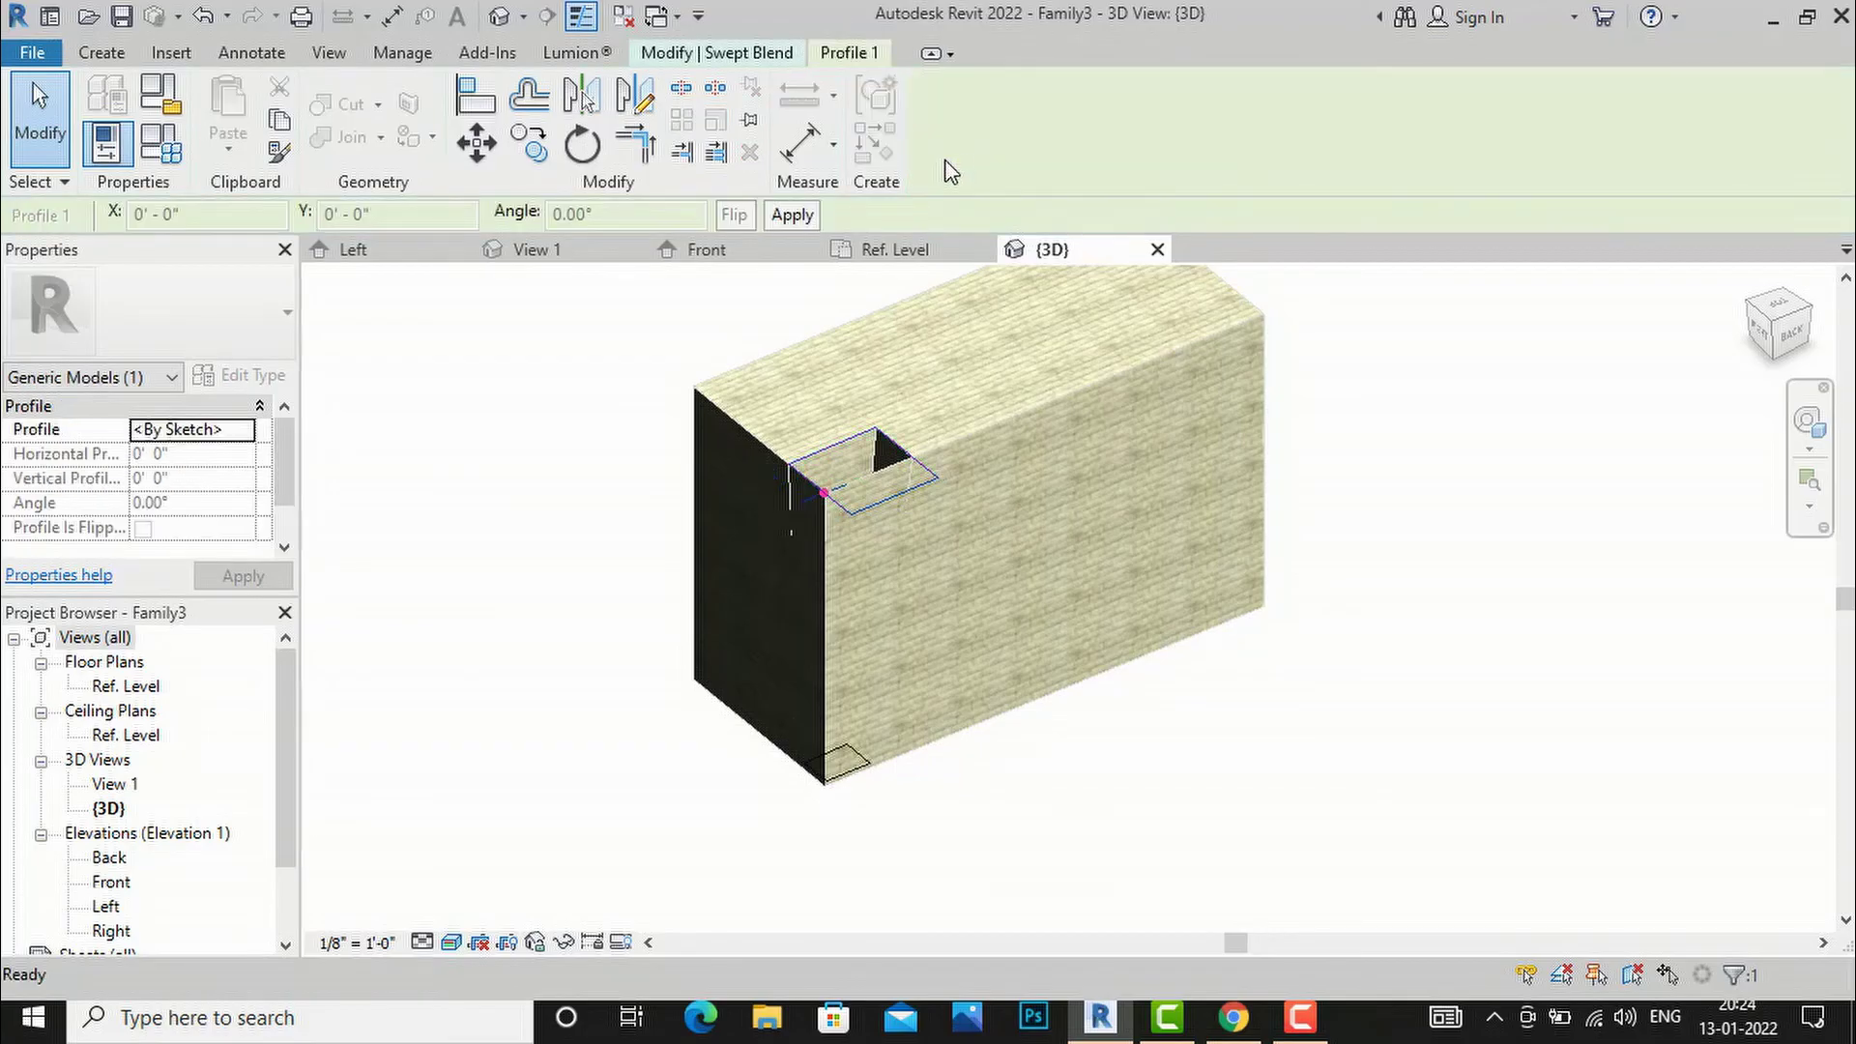
- Stretch Profile 2 to about 1'-8" deep by moving its outer edge beyond the block's back face
left_click(745, 54)
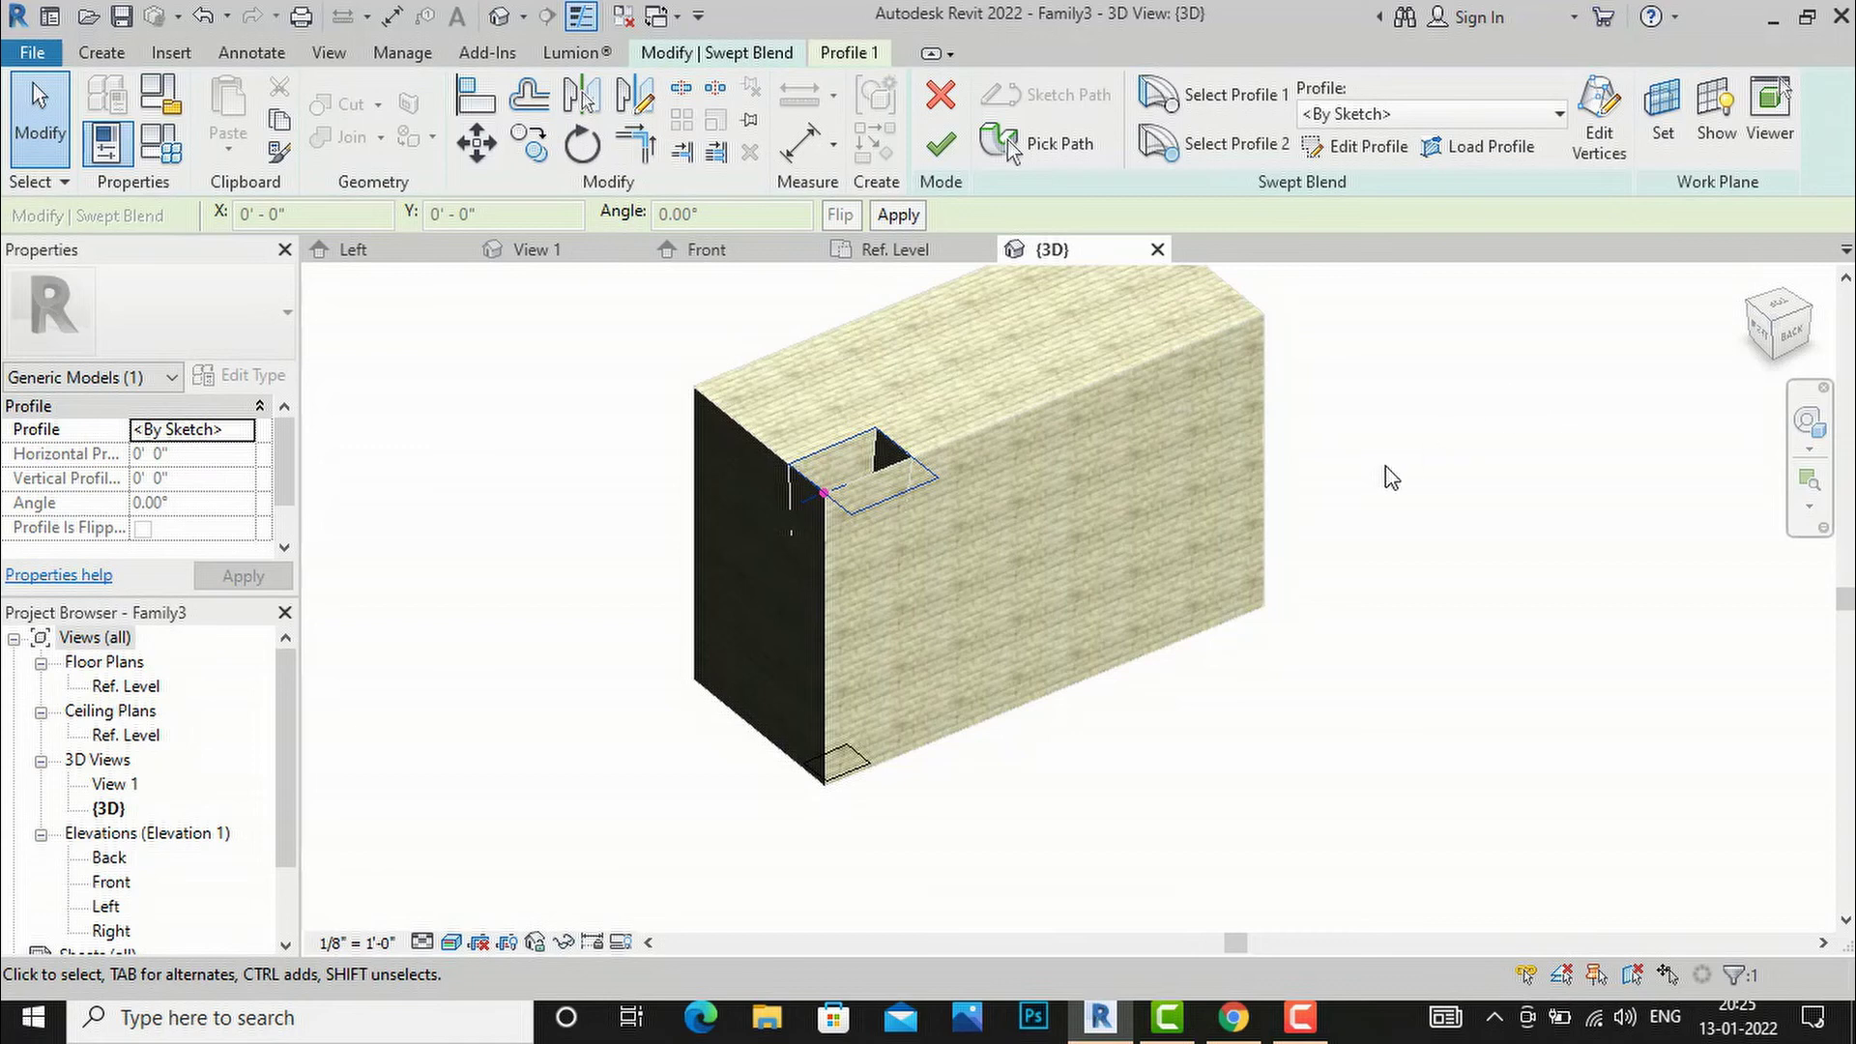
left_click(1261, 148)
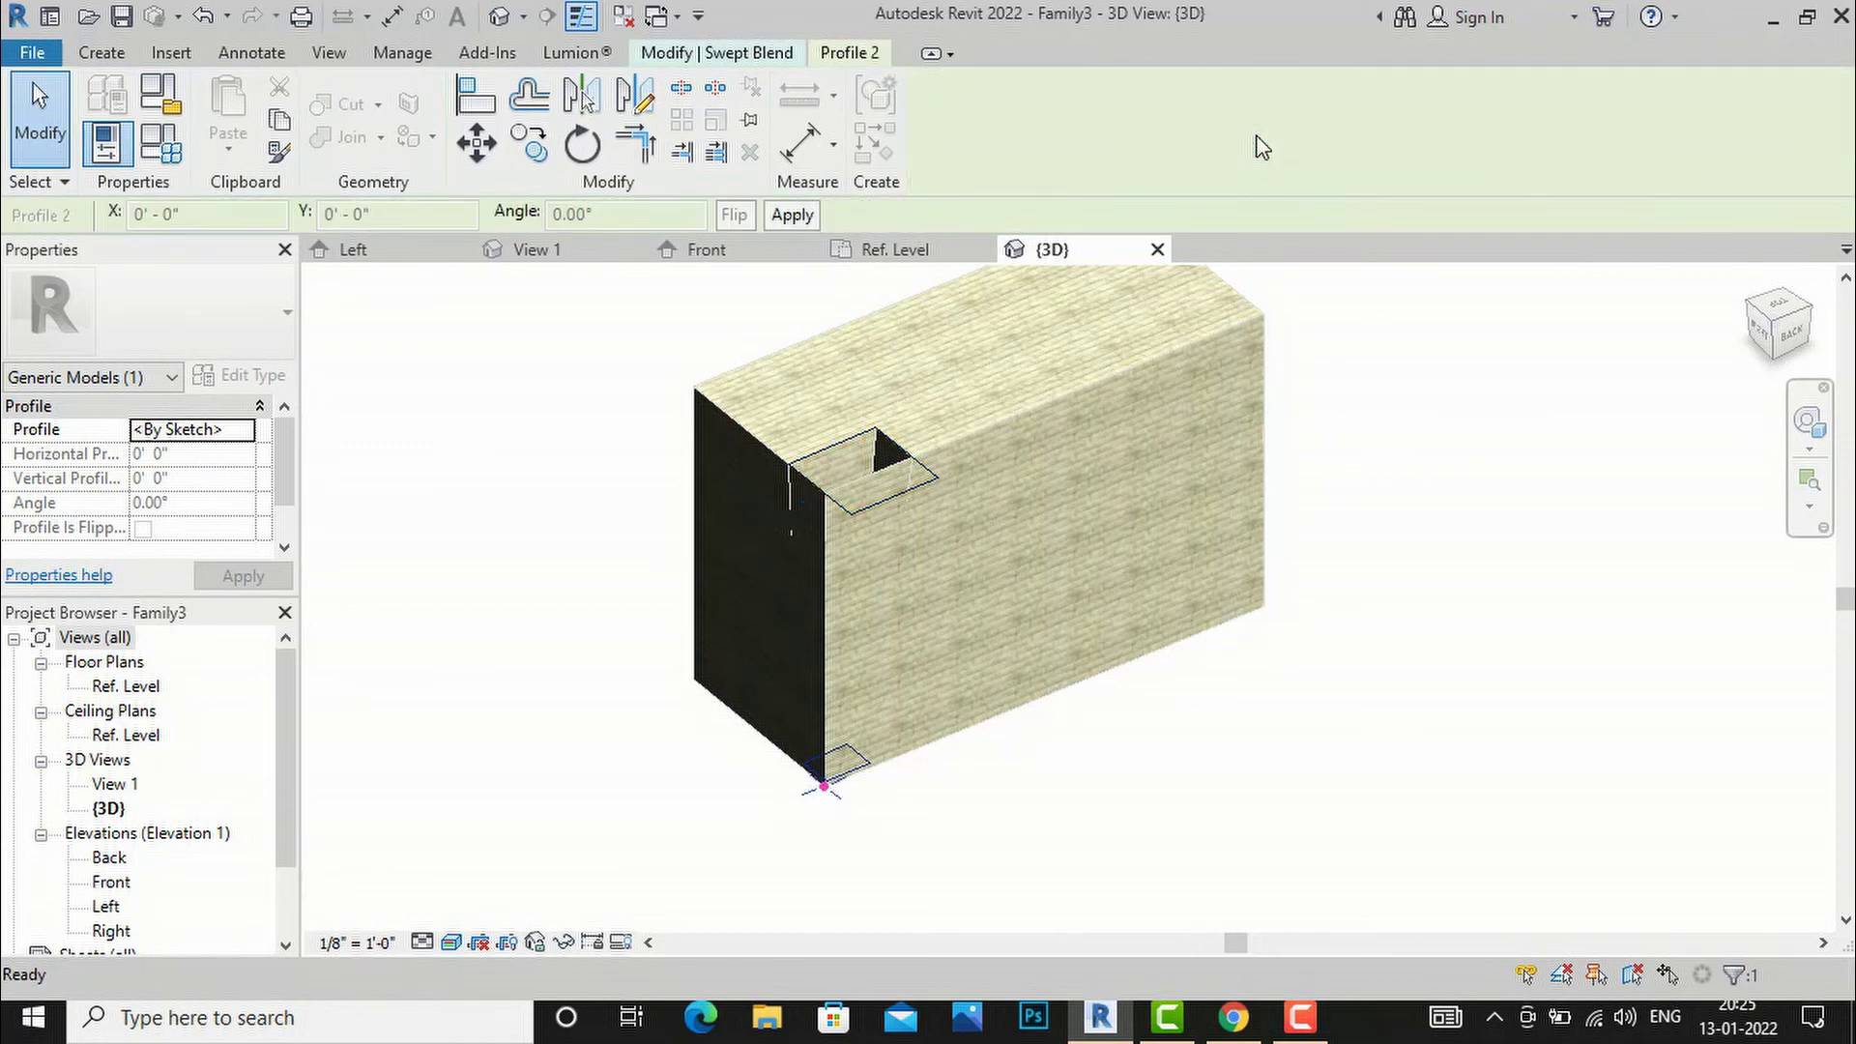
left_click(729, 58)
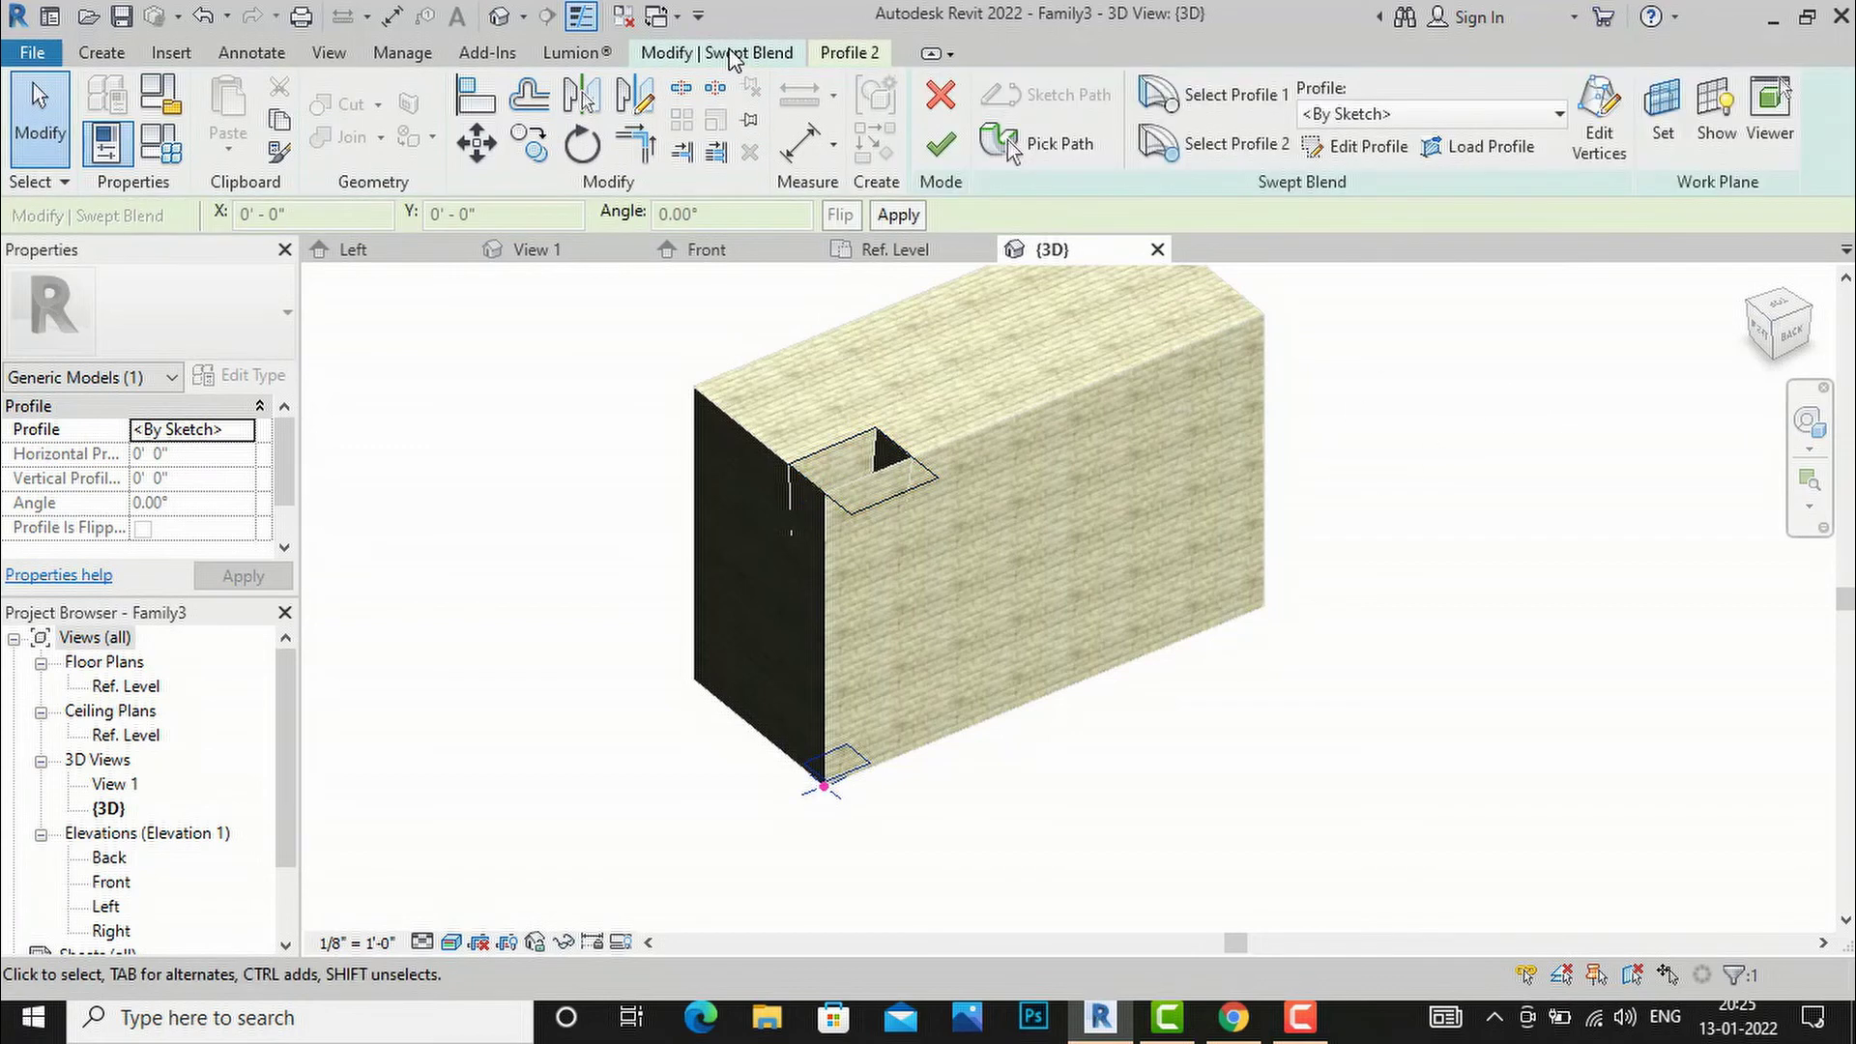
left_click(1364, 148)
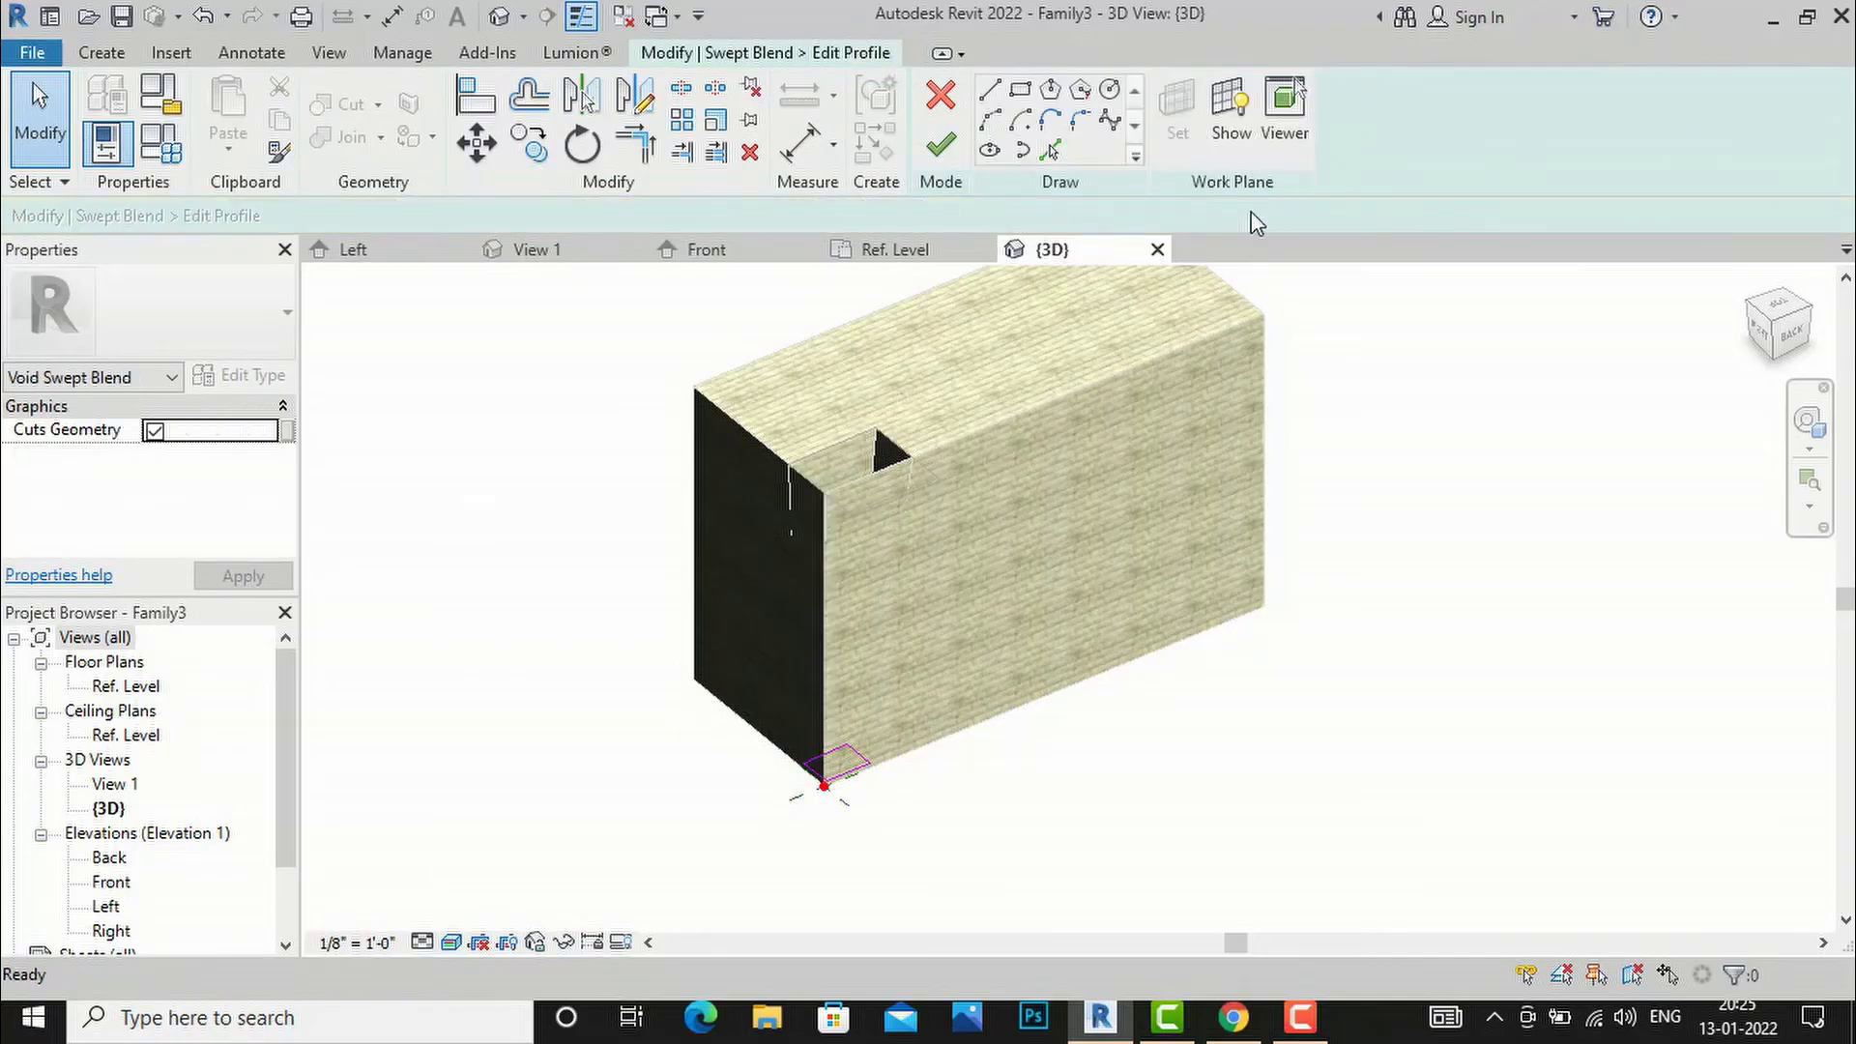
scroll(856, 808, "up", 3)
left_click(851, 761)
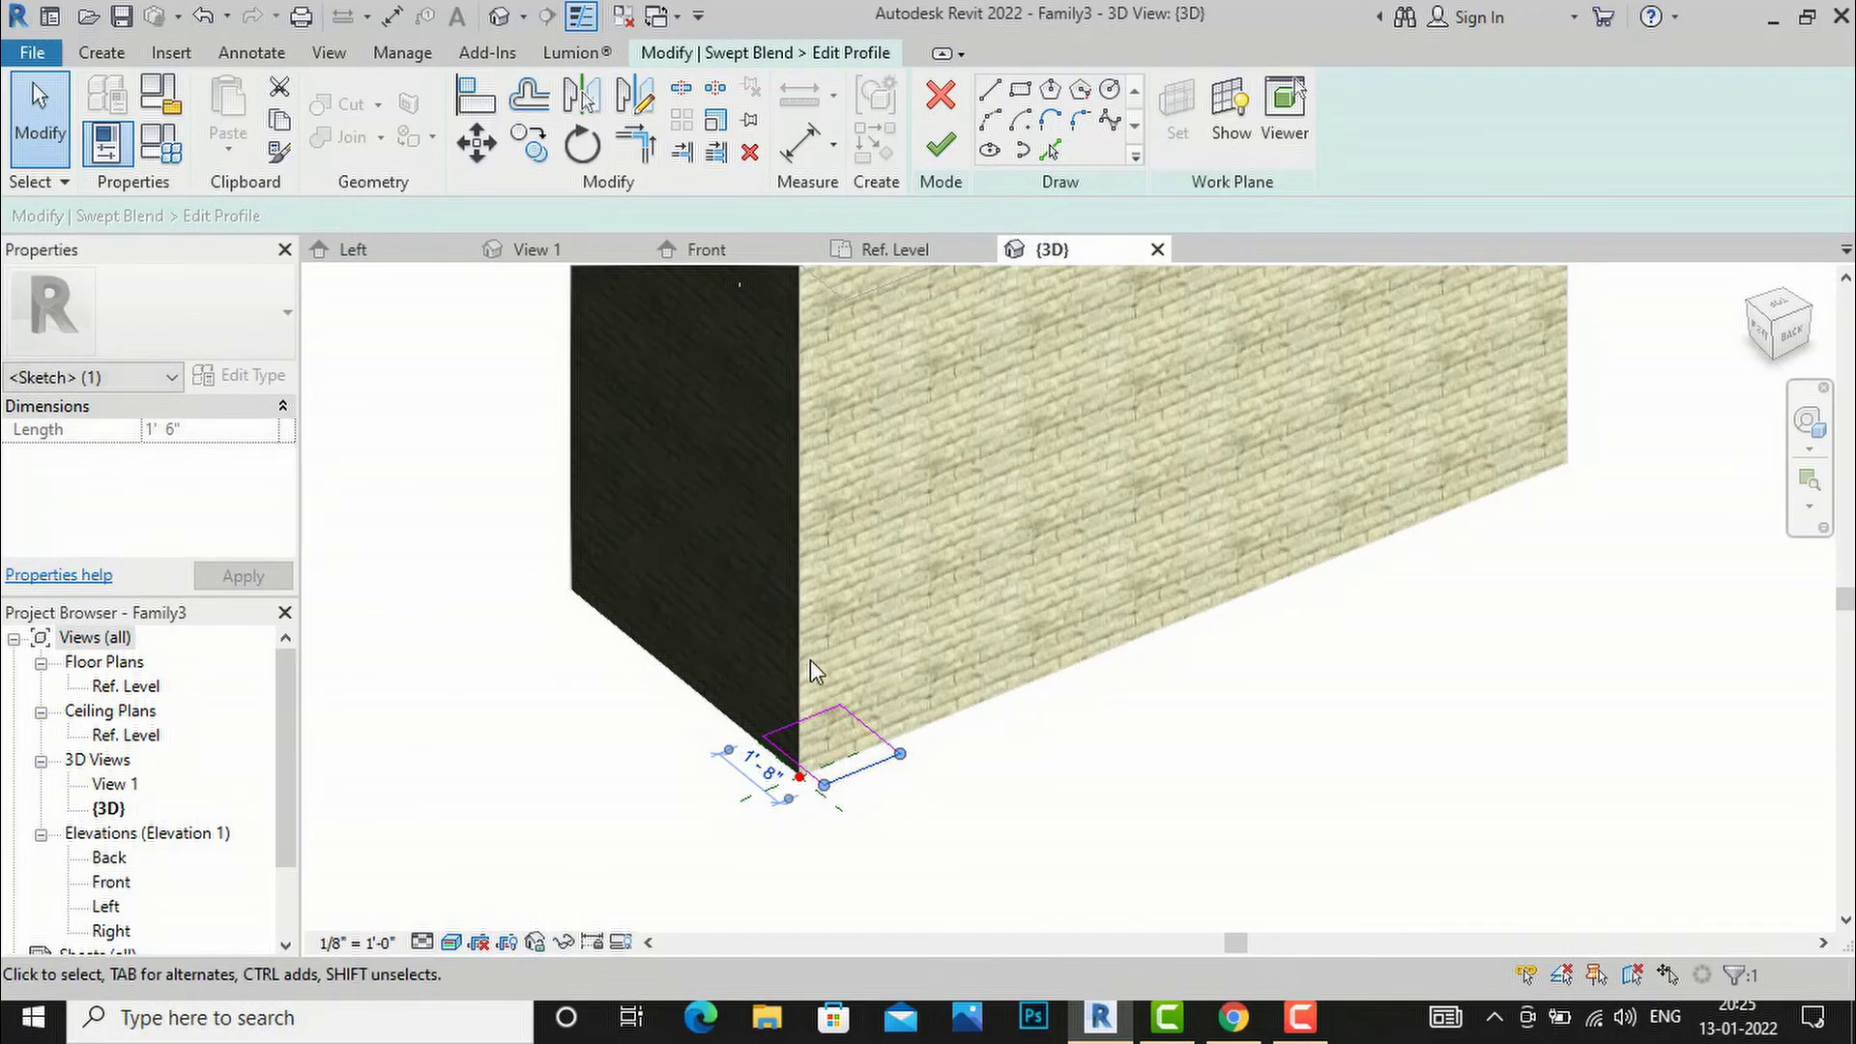
scroll(785, 739, "down", 4)
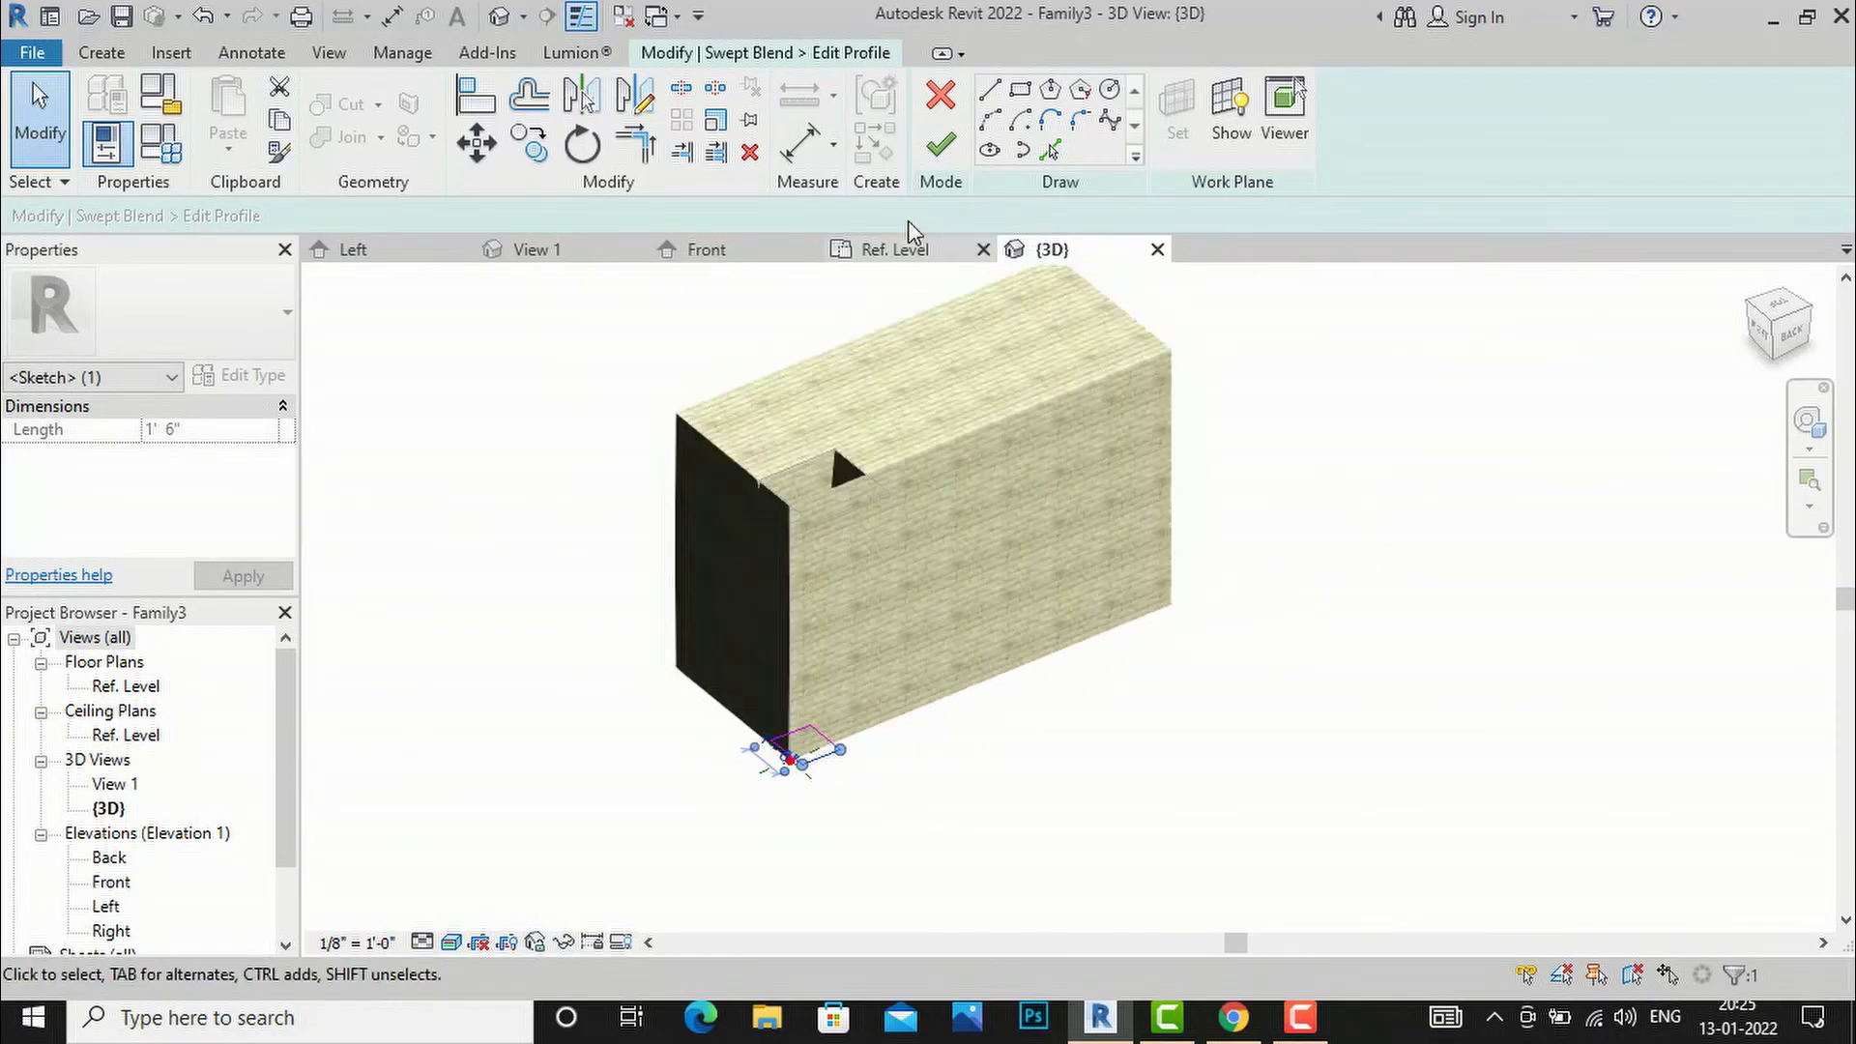
left_click(943, 147)
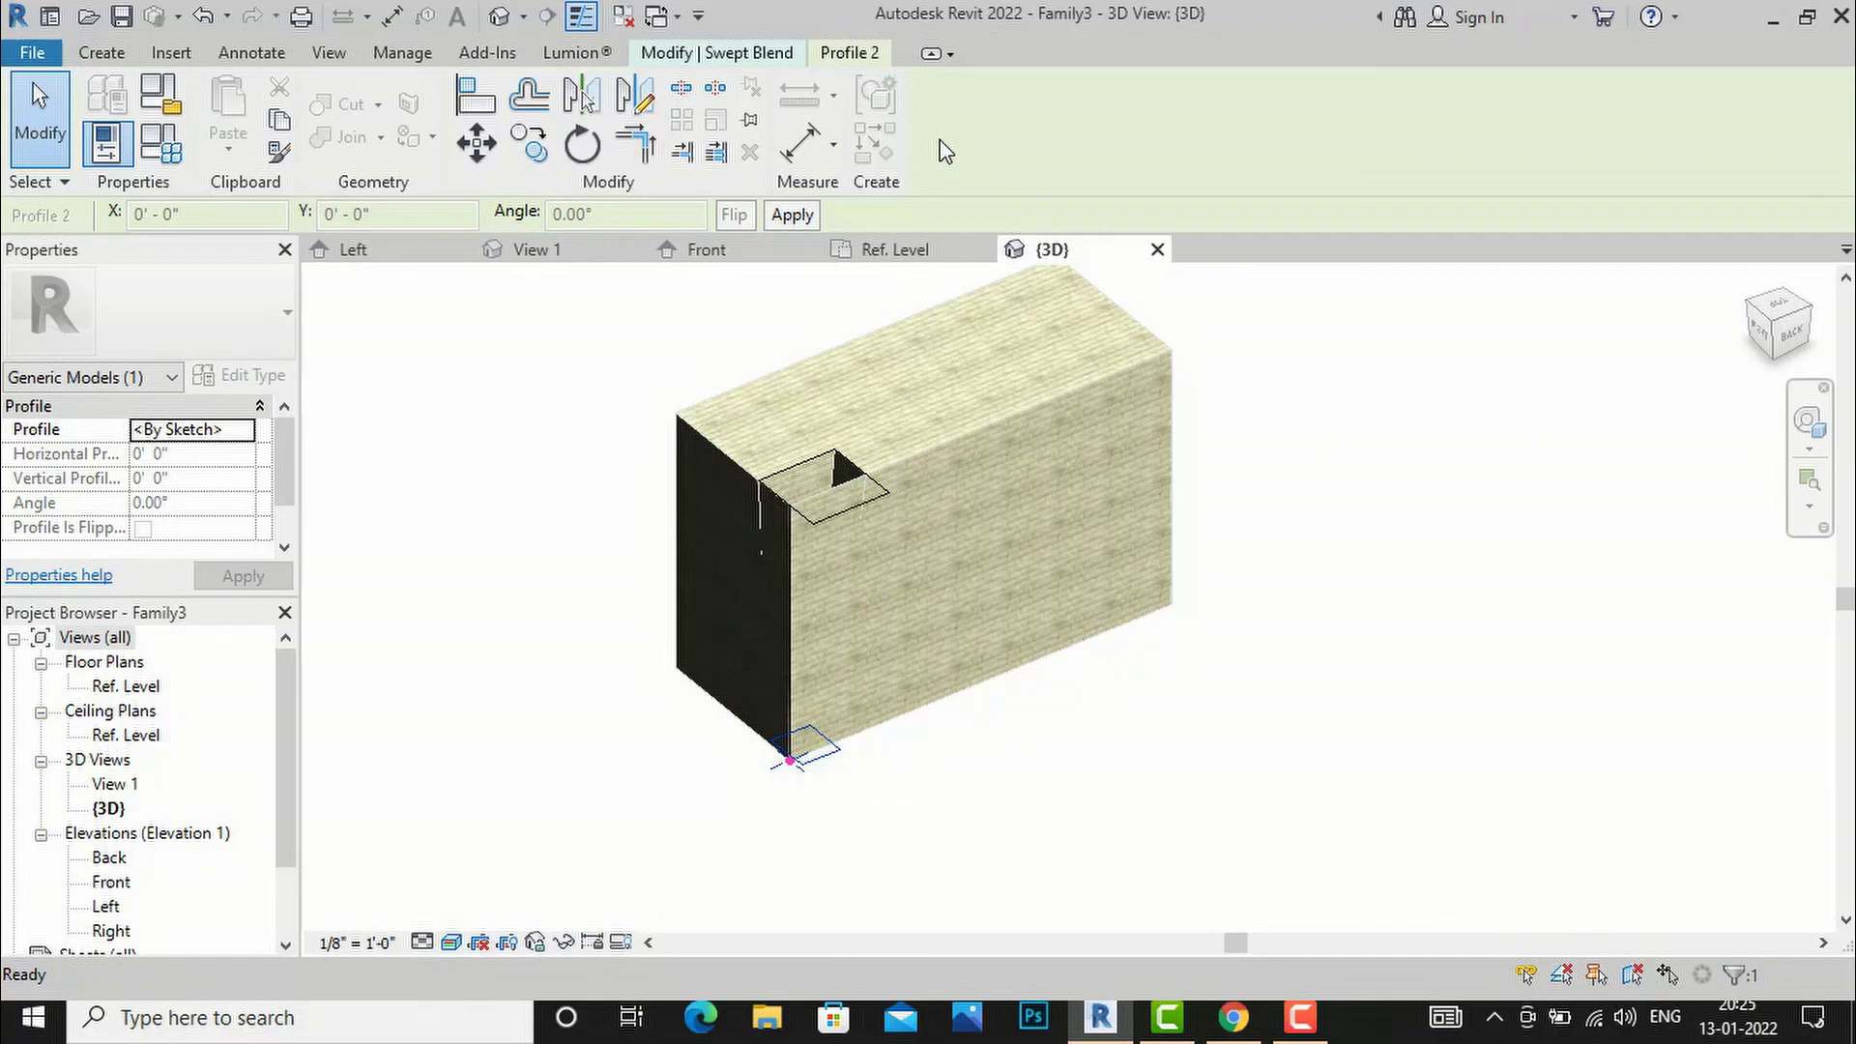
- Finish the edited void swept blend and inspect the tapered corner cut from the back and at an angle
left_click(704, 52)
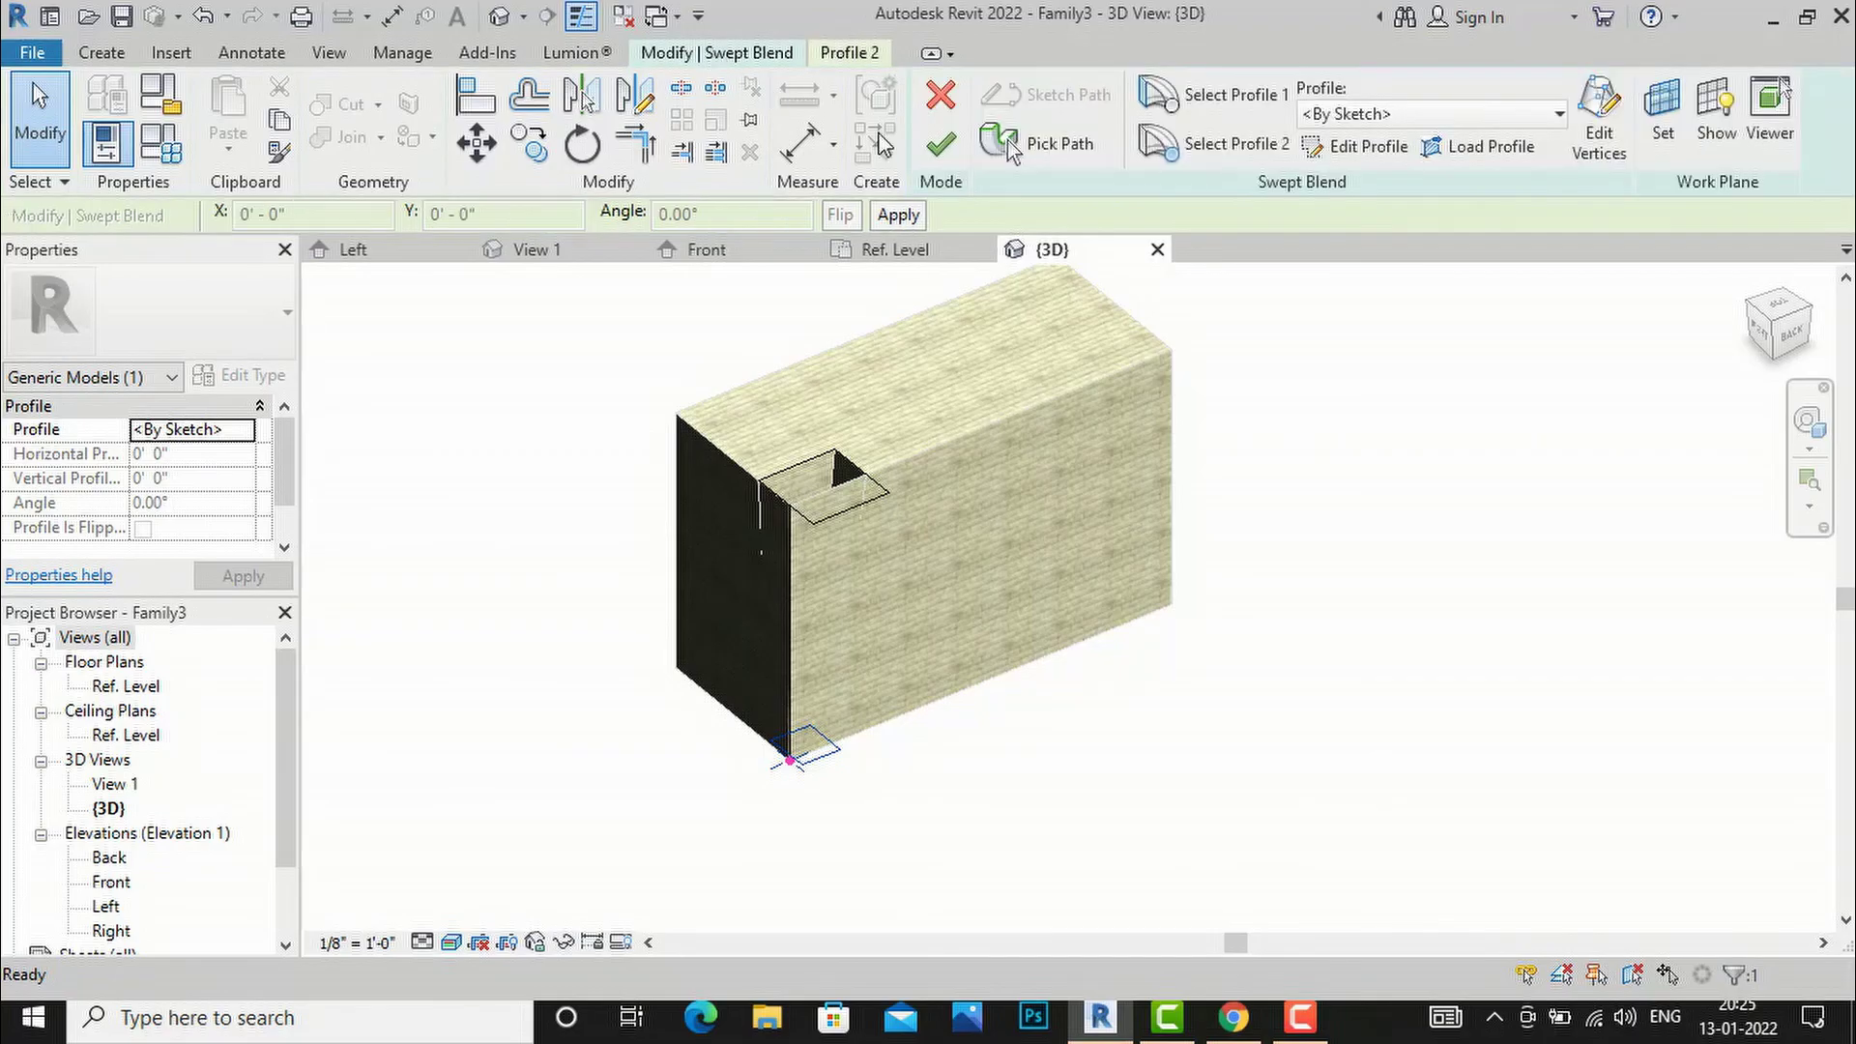
left_click(941, 147)
left_click(1218, 700)
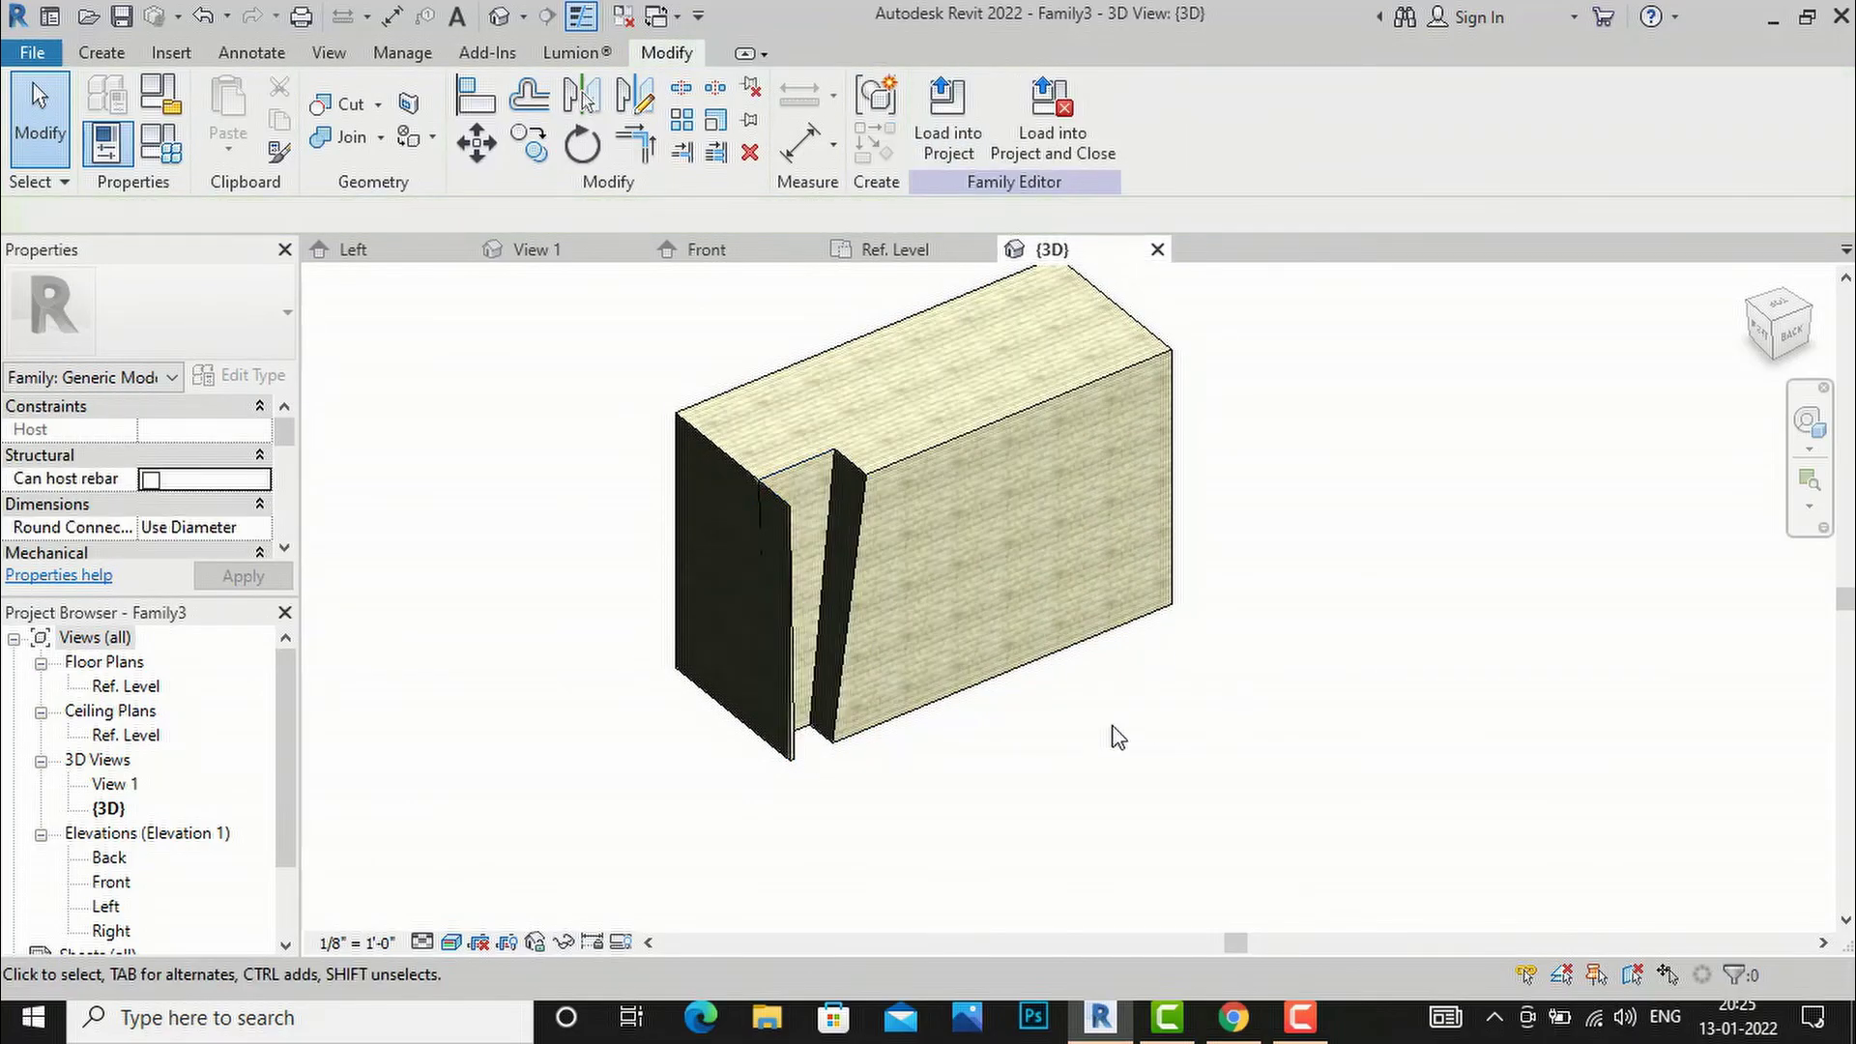
left_click(1784, 328)
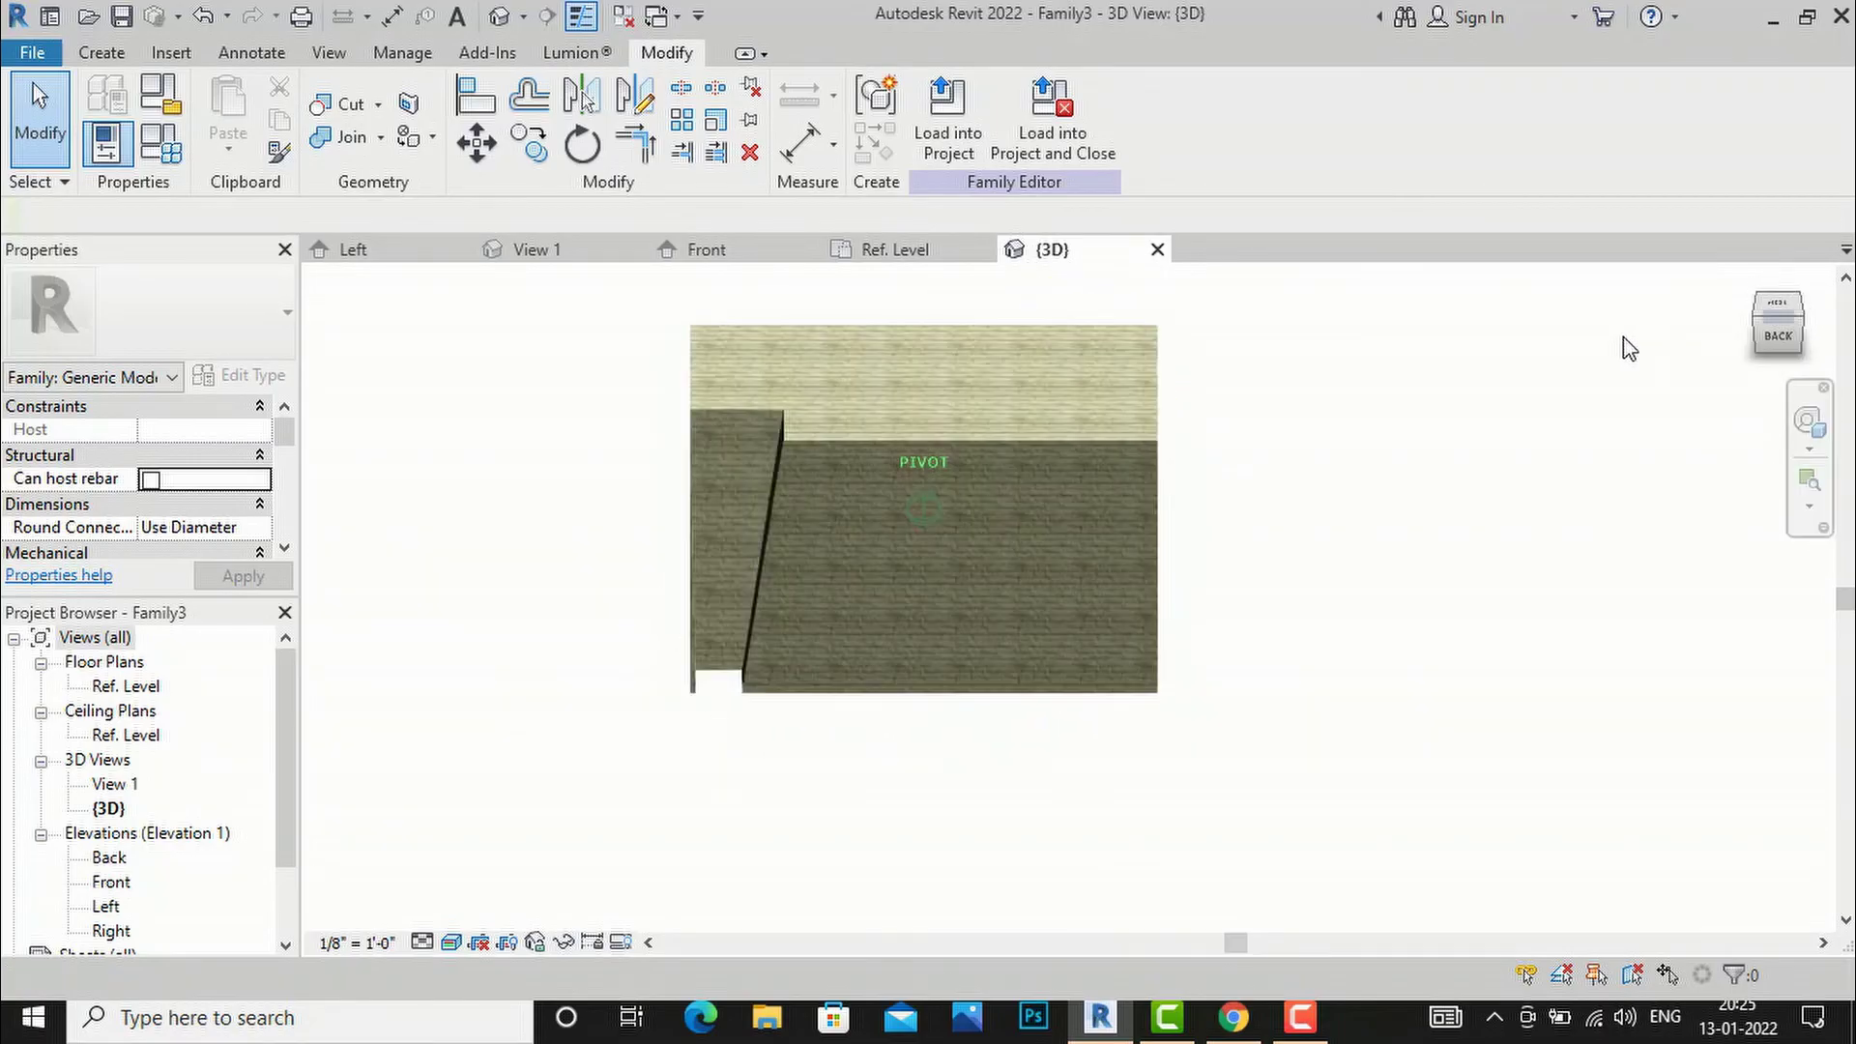
middle_click_drag(1551, 337, 1728, 493, "shift")
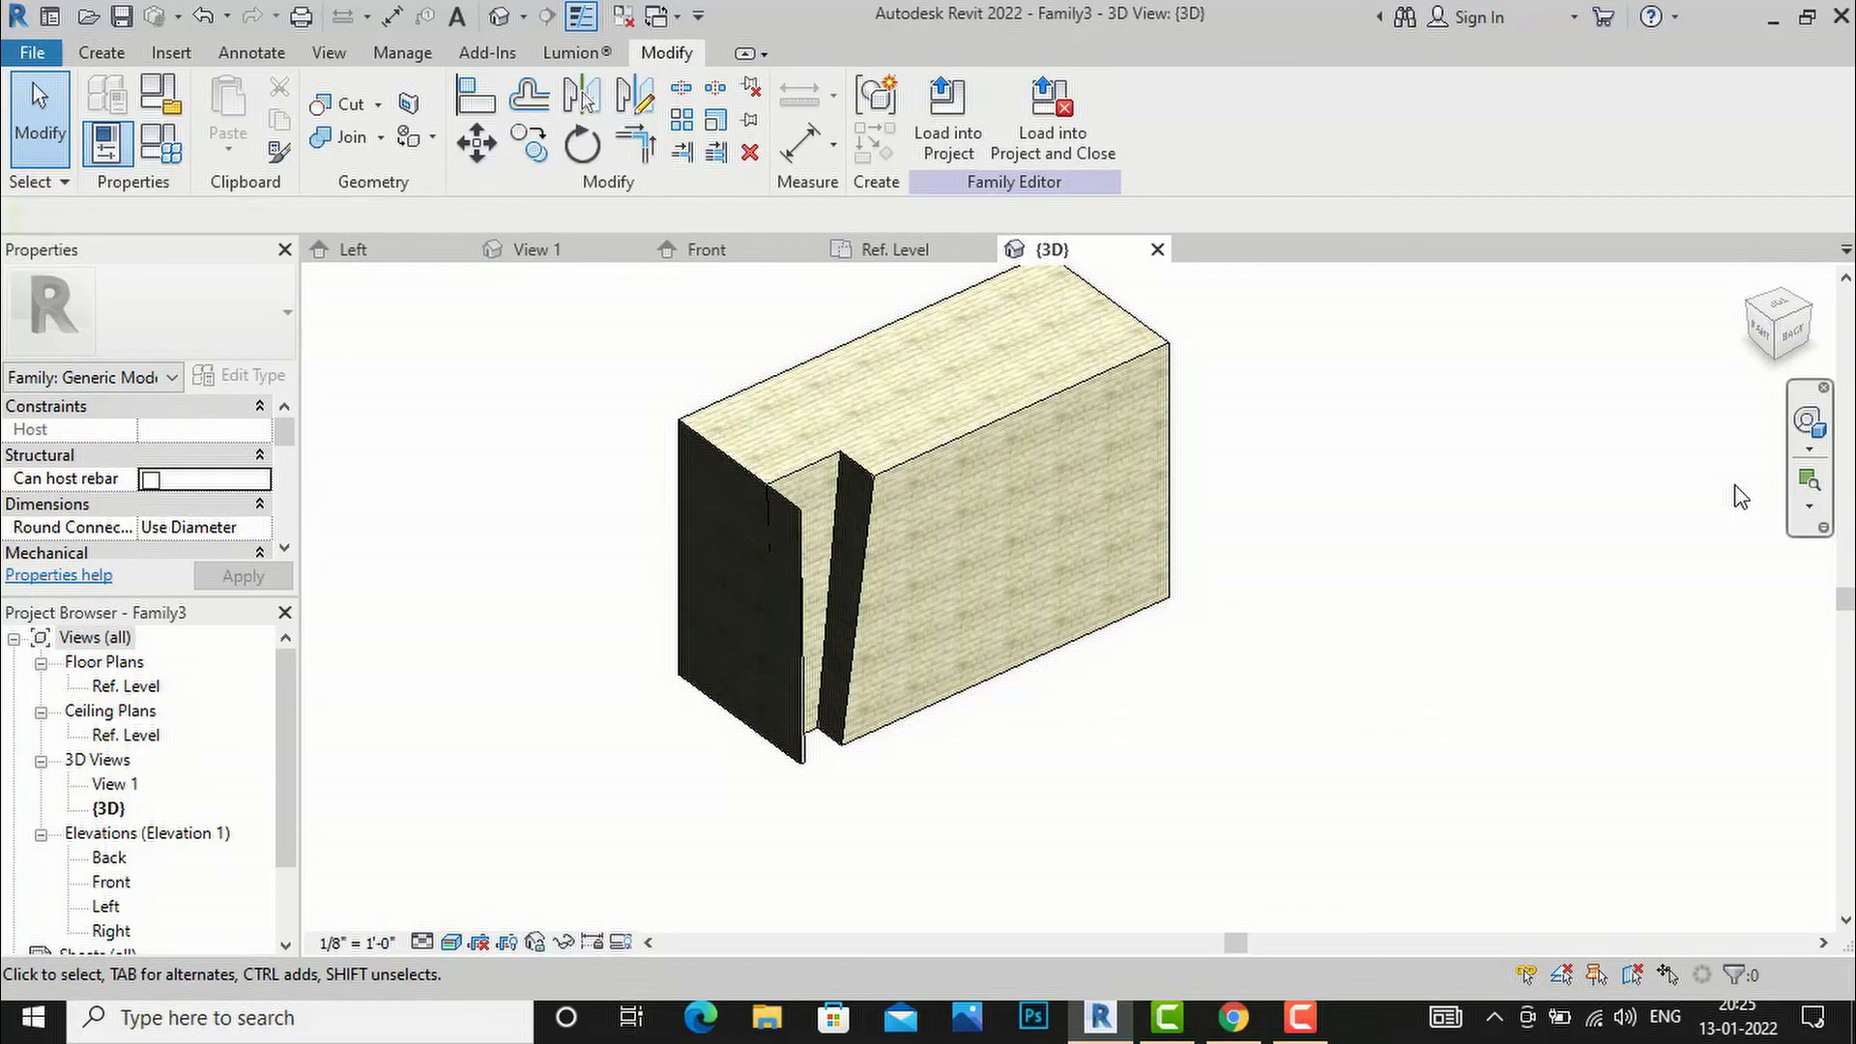